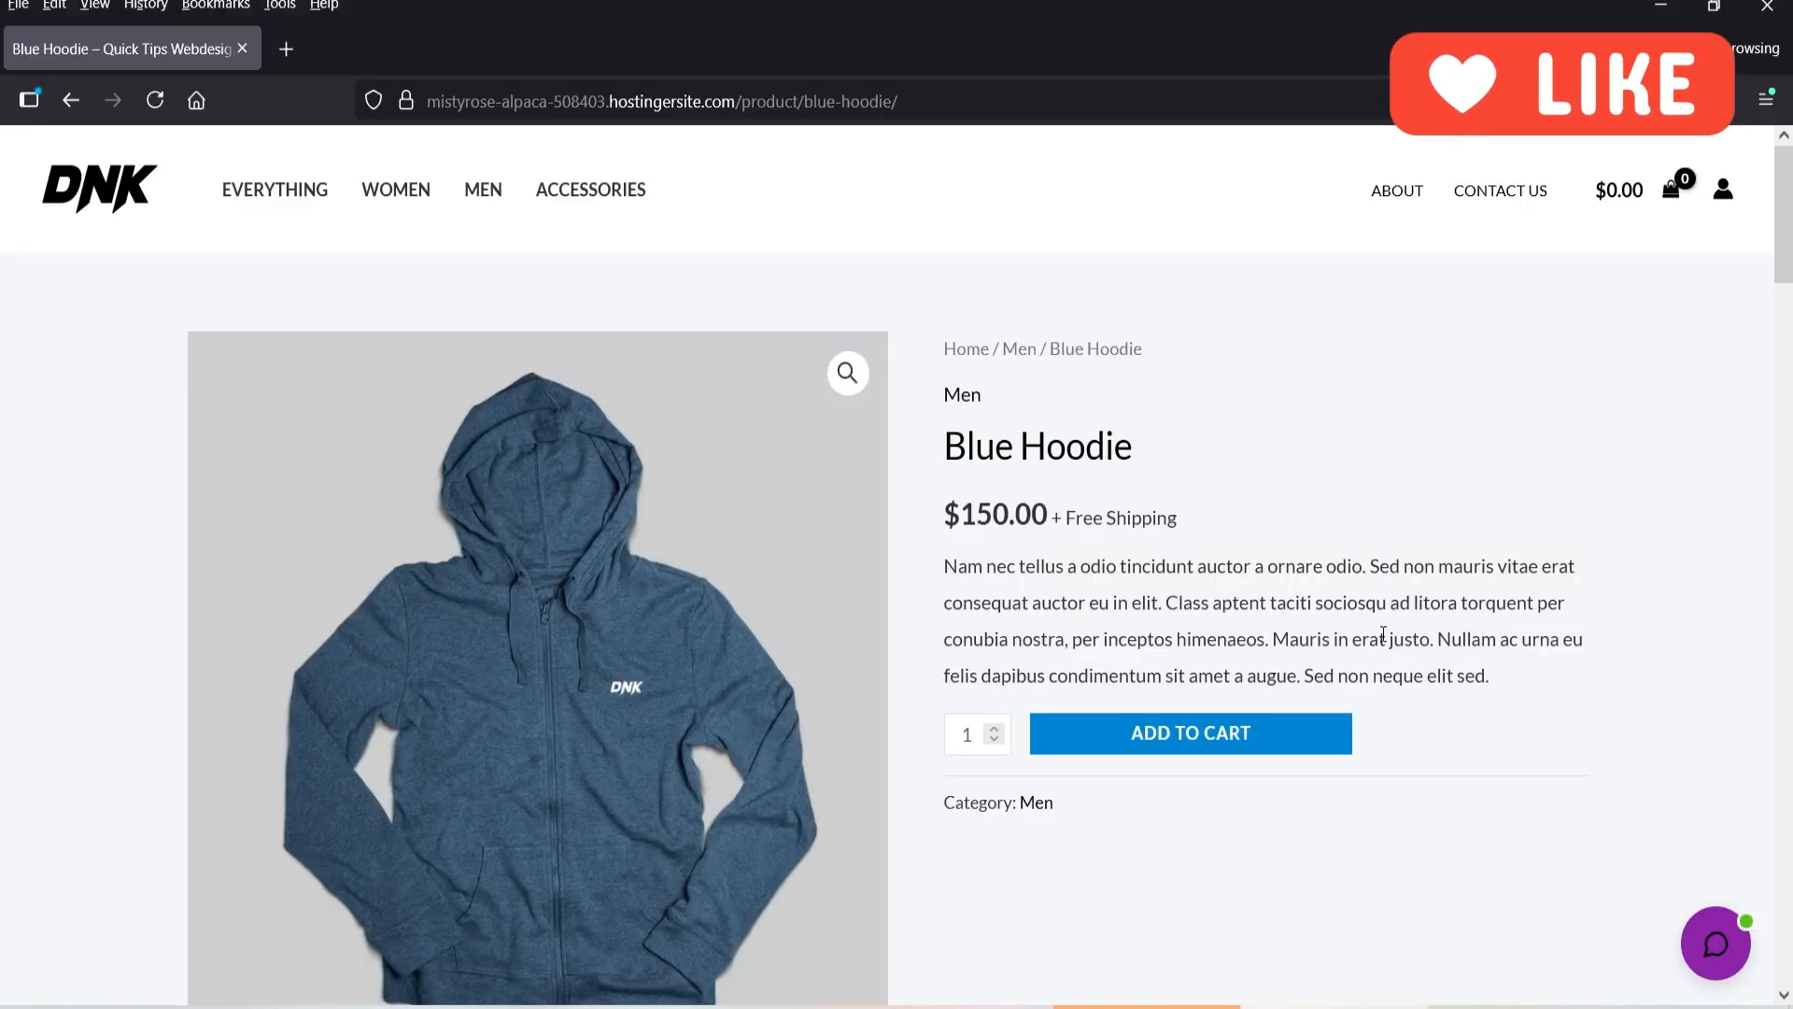
Ask the store's chat assistant "do you have dark blue jeans?" and open the suggested Faint Washed Denim Blue Jeans product.
{"action": "left_click", "coordinate": [1715, 943]}
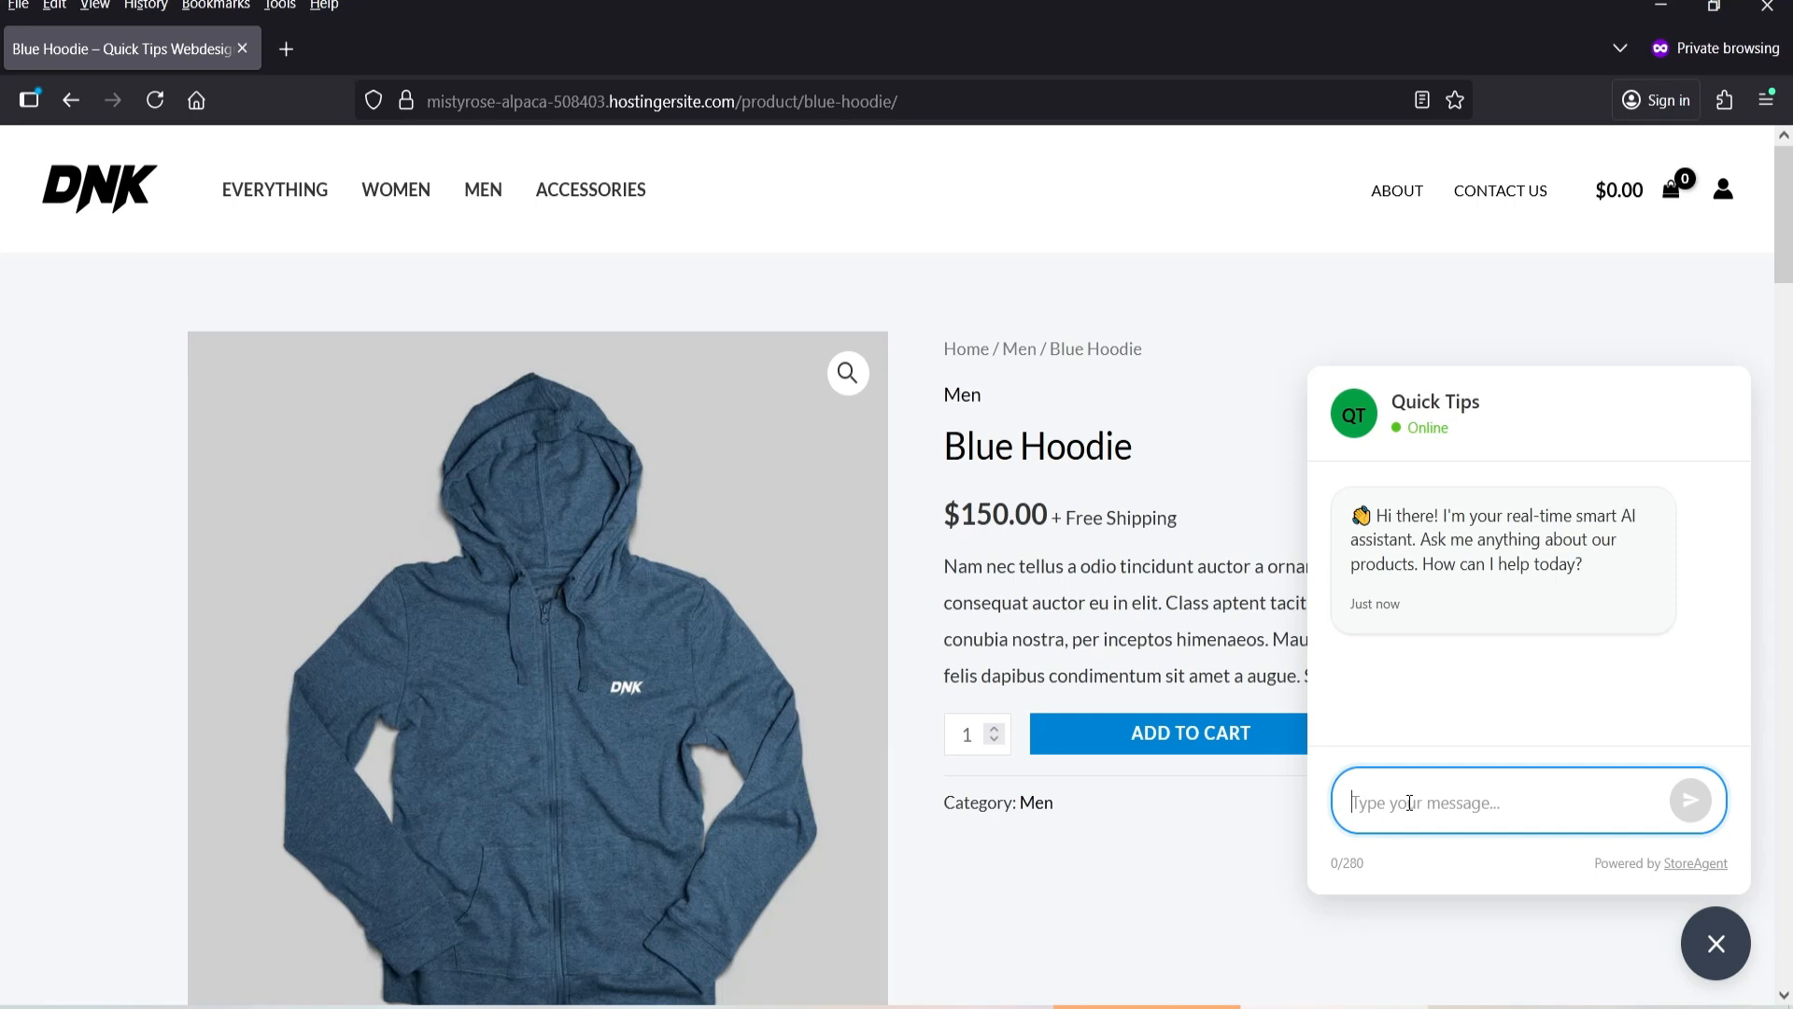
{"action": "type", "text": "do you have dark blue jeans?"}
{"action": "key", "text": "Return"}
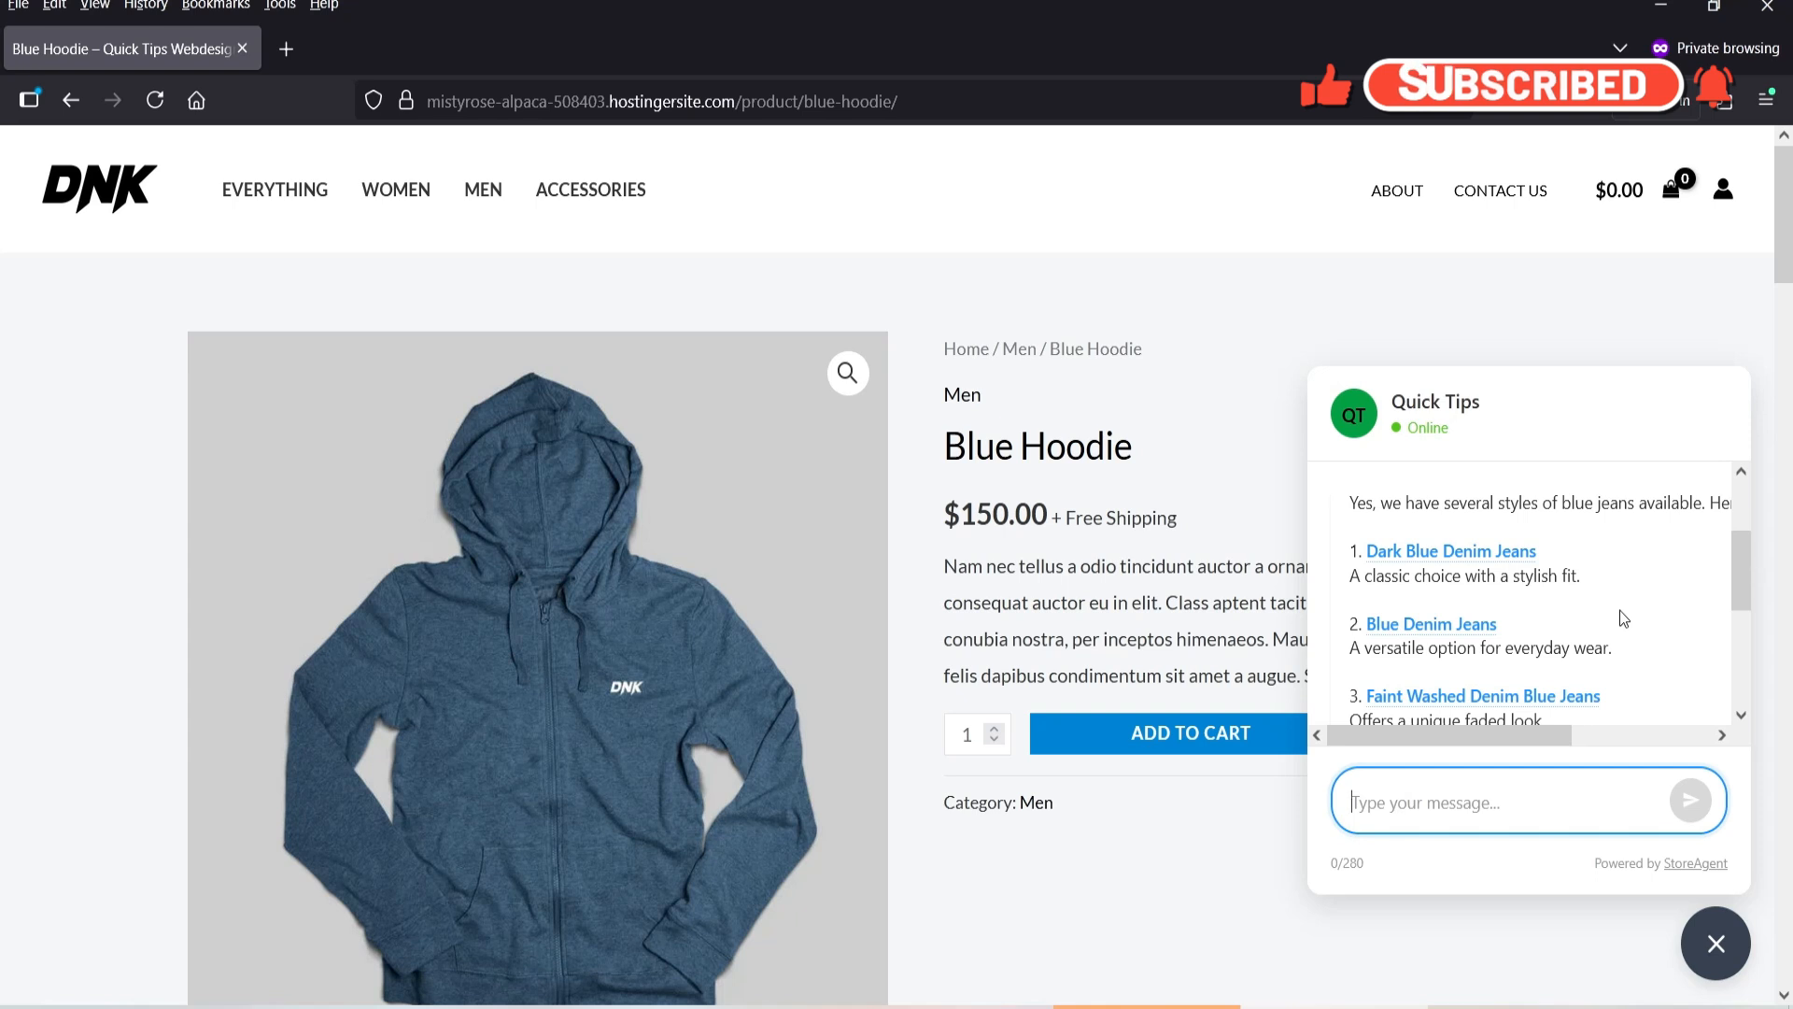
{"action": "scroll", "coordinate": [1545, 611], "scroll_direction": "down", "scroll_amount": 3}
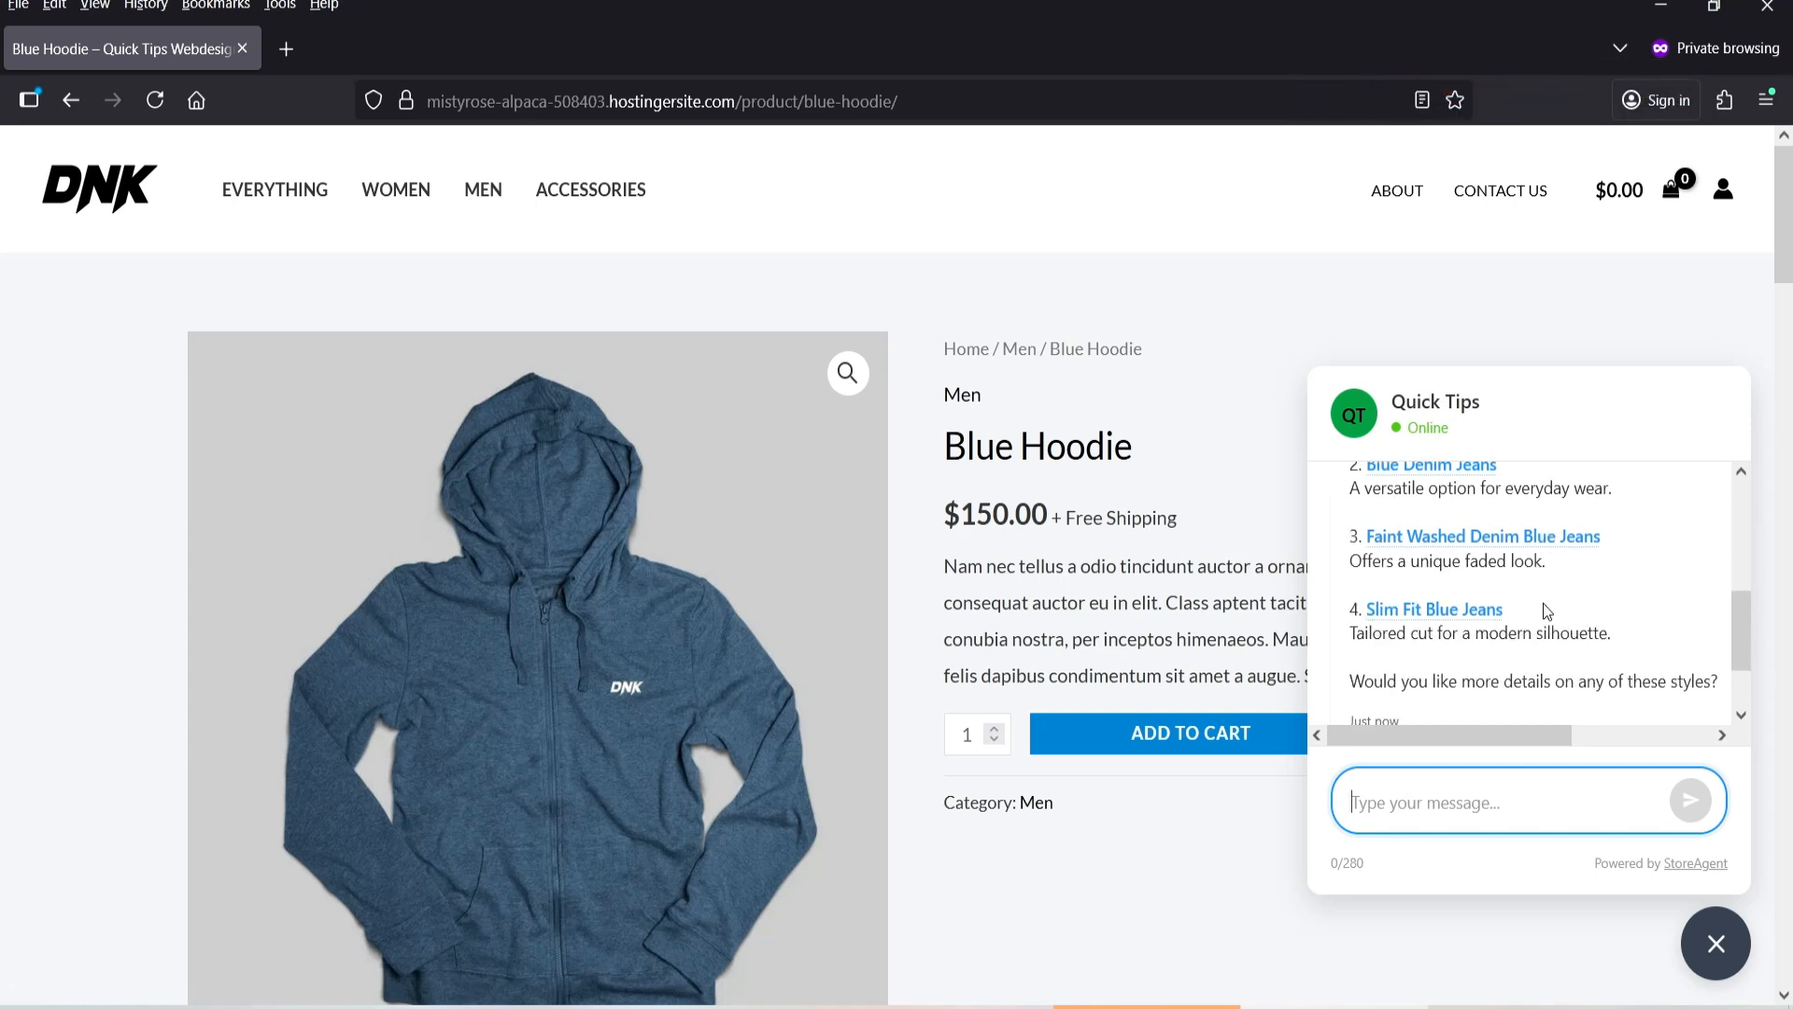
{"action": "left_click", "coordinate": [1489, 539]}
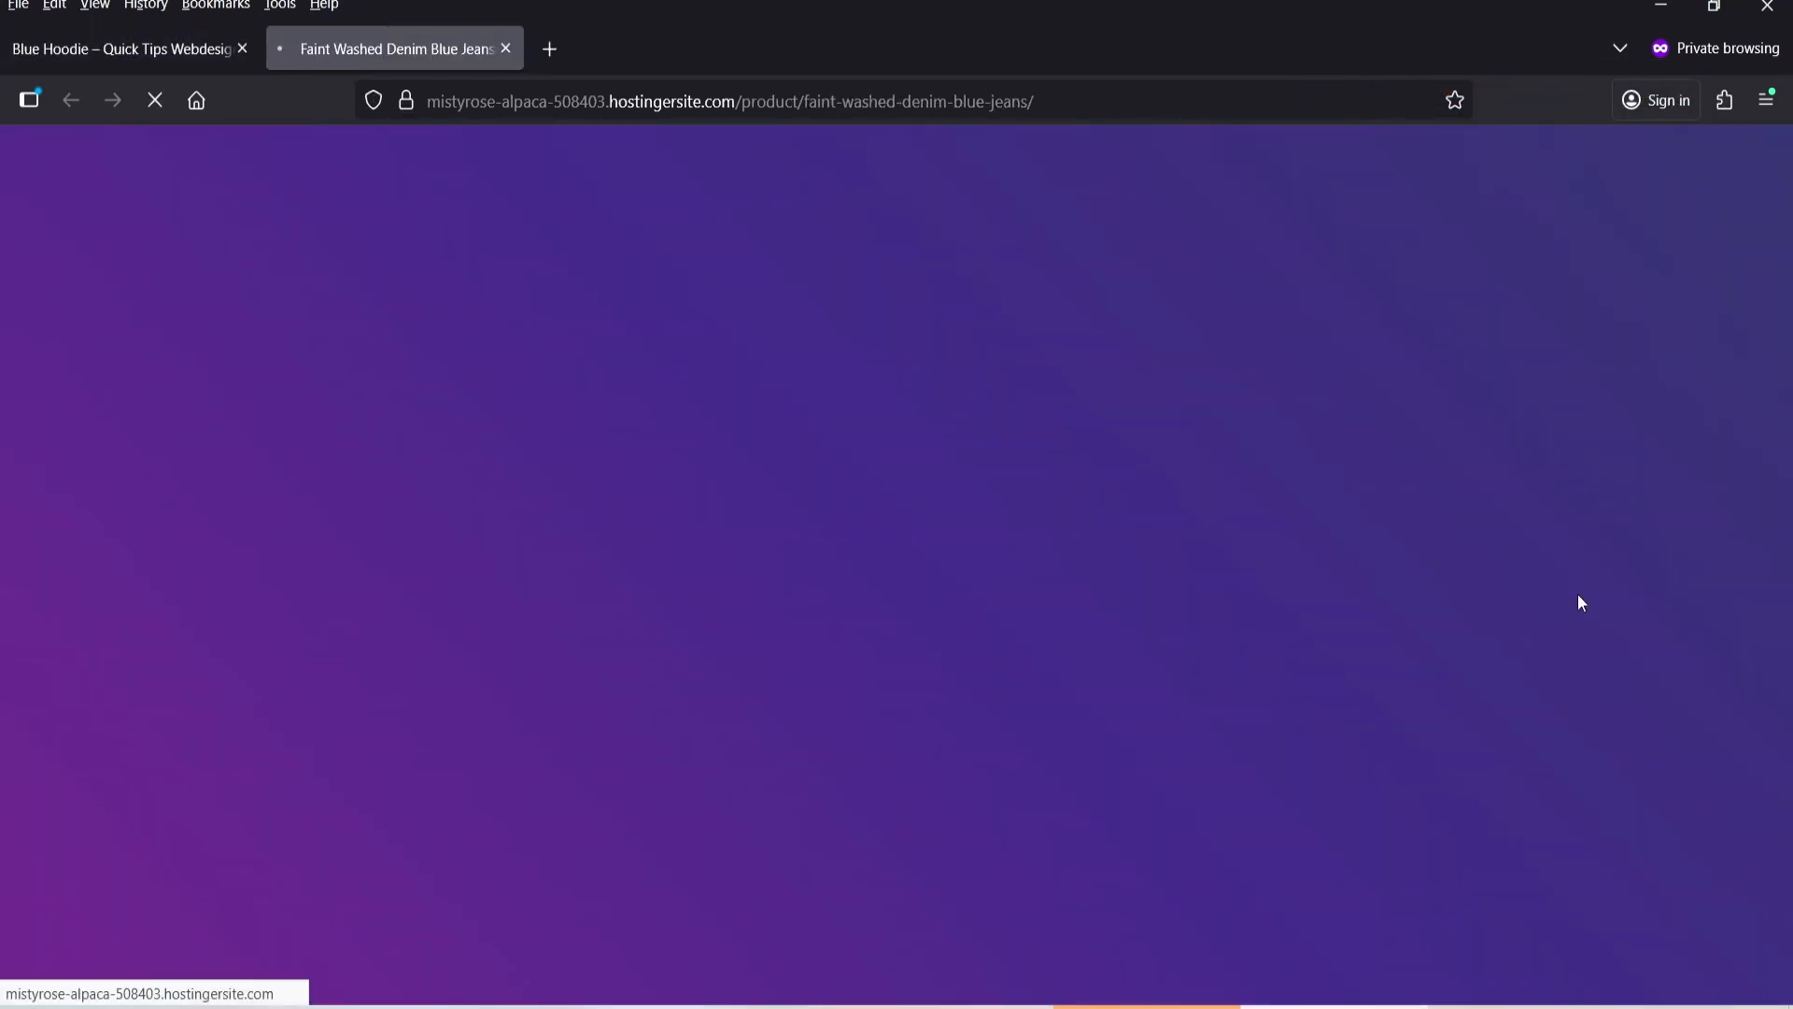
Ask the chat assistant "what is starting price of the blue jeans?".
{"action": "type", "text": "what is starti"}
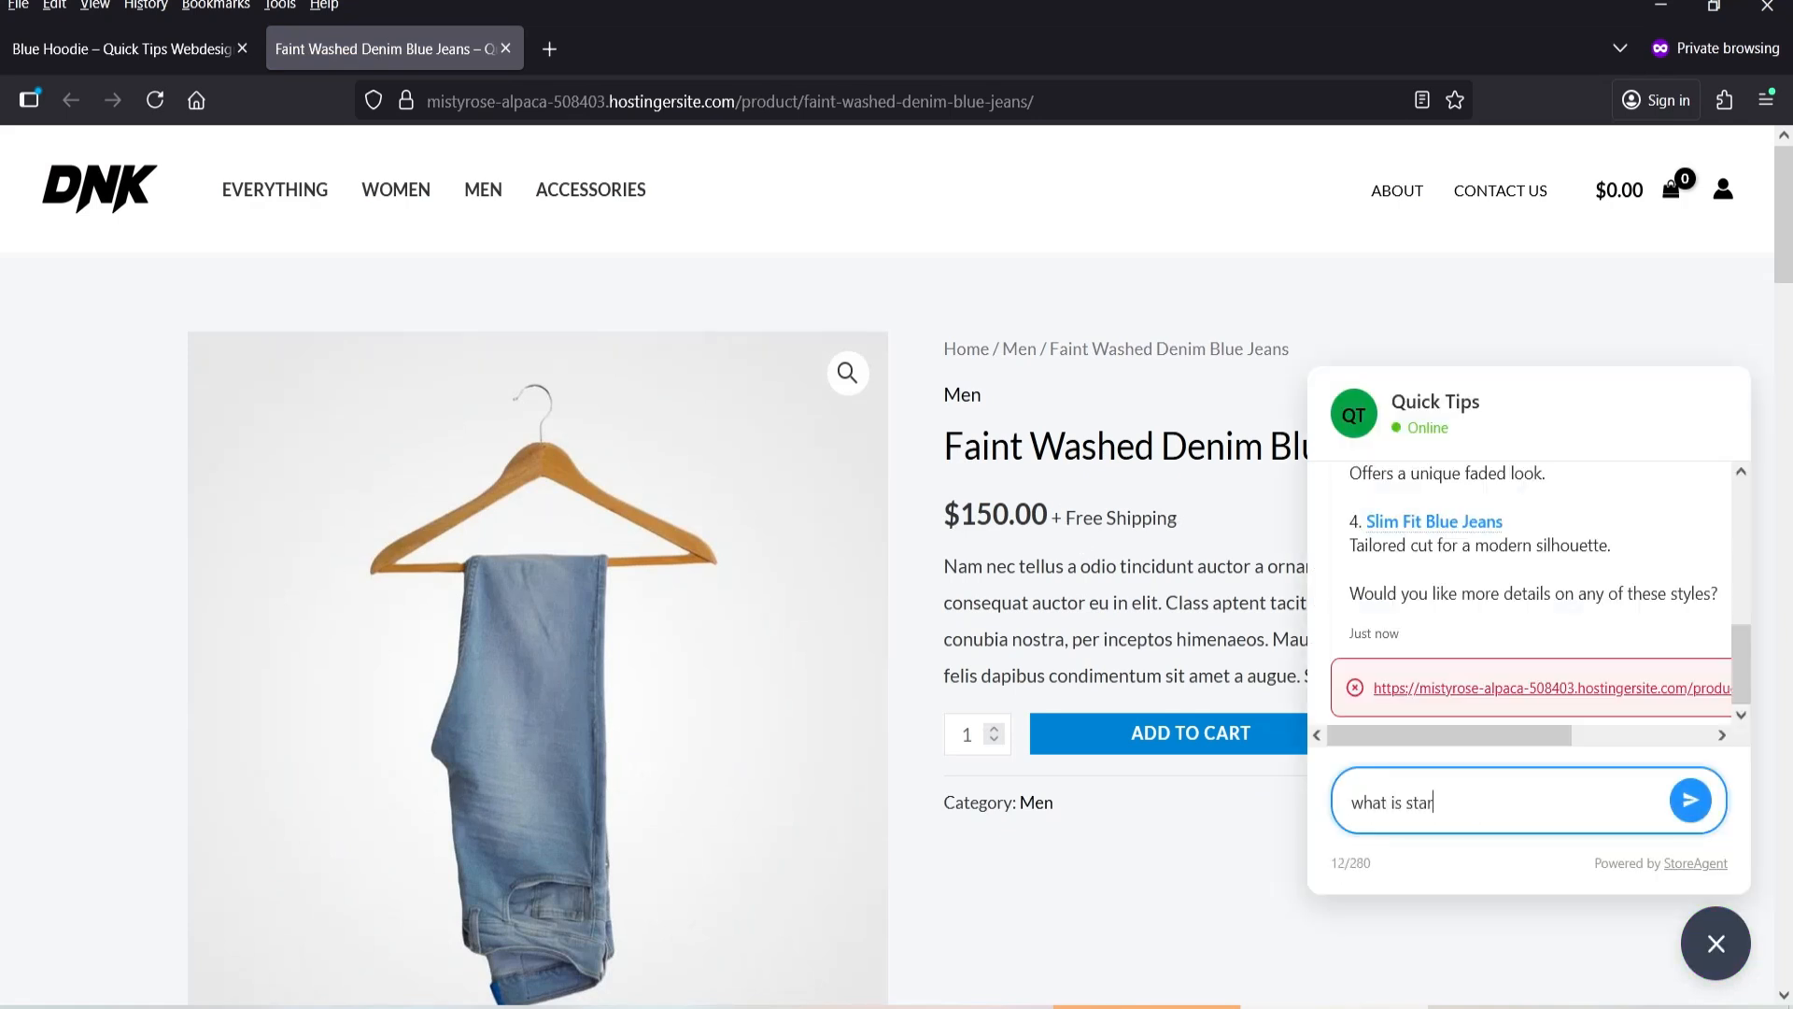
{"action": "type", "text": "ng price of the blue jeans?"}
{"action": "key", "text": "Return"}
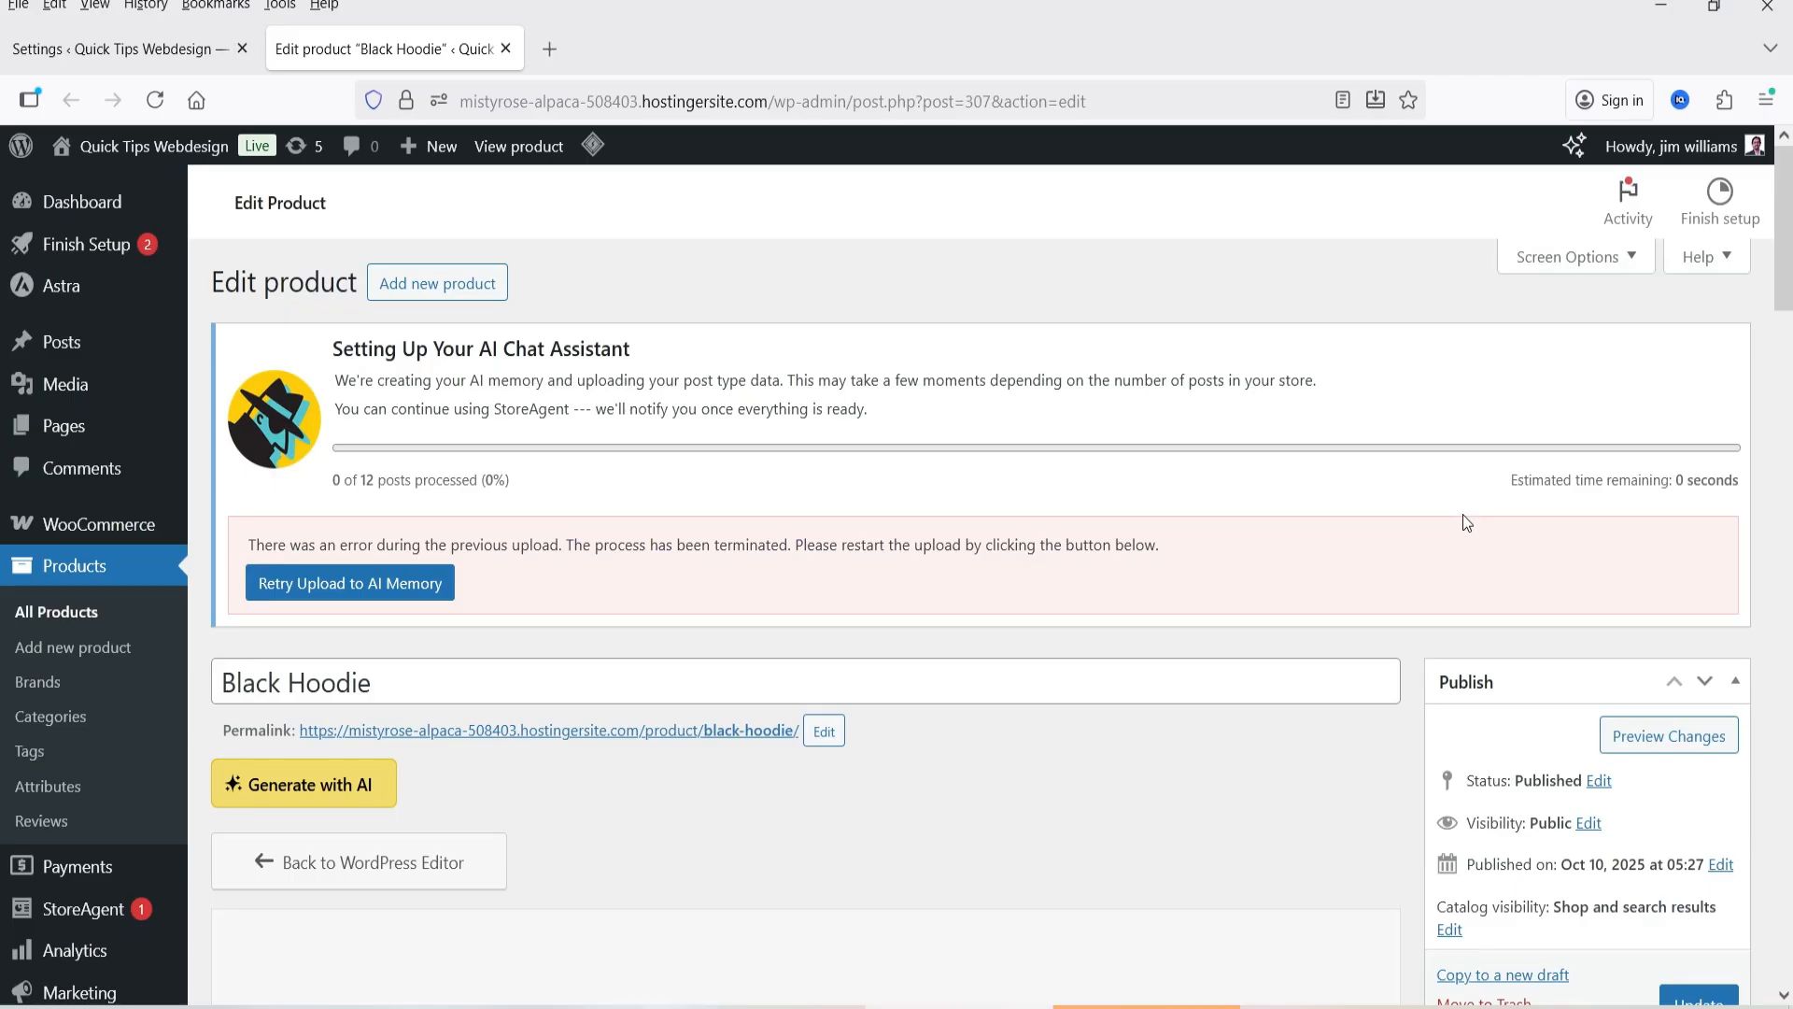
Examine the Black Hoodie product editor for the AI generation options of its title, short description, tags and review summary.
{"action": "scroll", "coordinate": [1467, 521], "scroll_direction": "down", "scroll_amount": 1}
{"action": "scroll", "coordinate": [1465, 520], "scroll_direction": "down", "scroll_amount": 3}
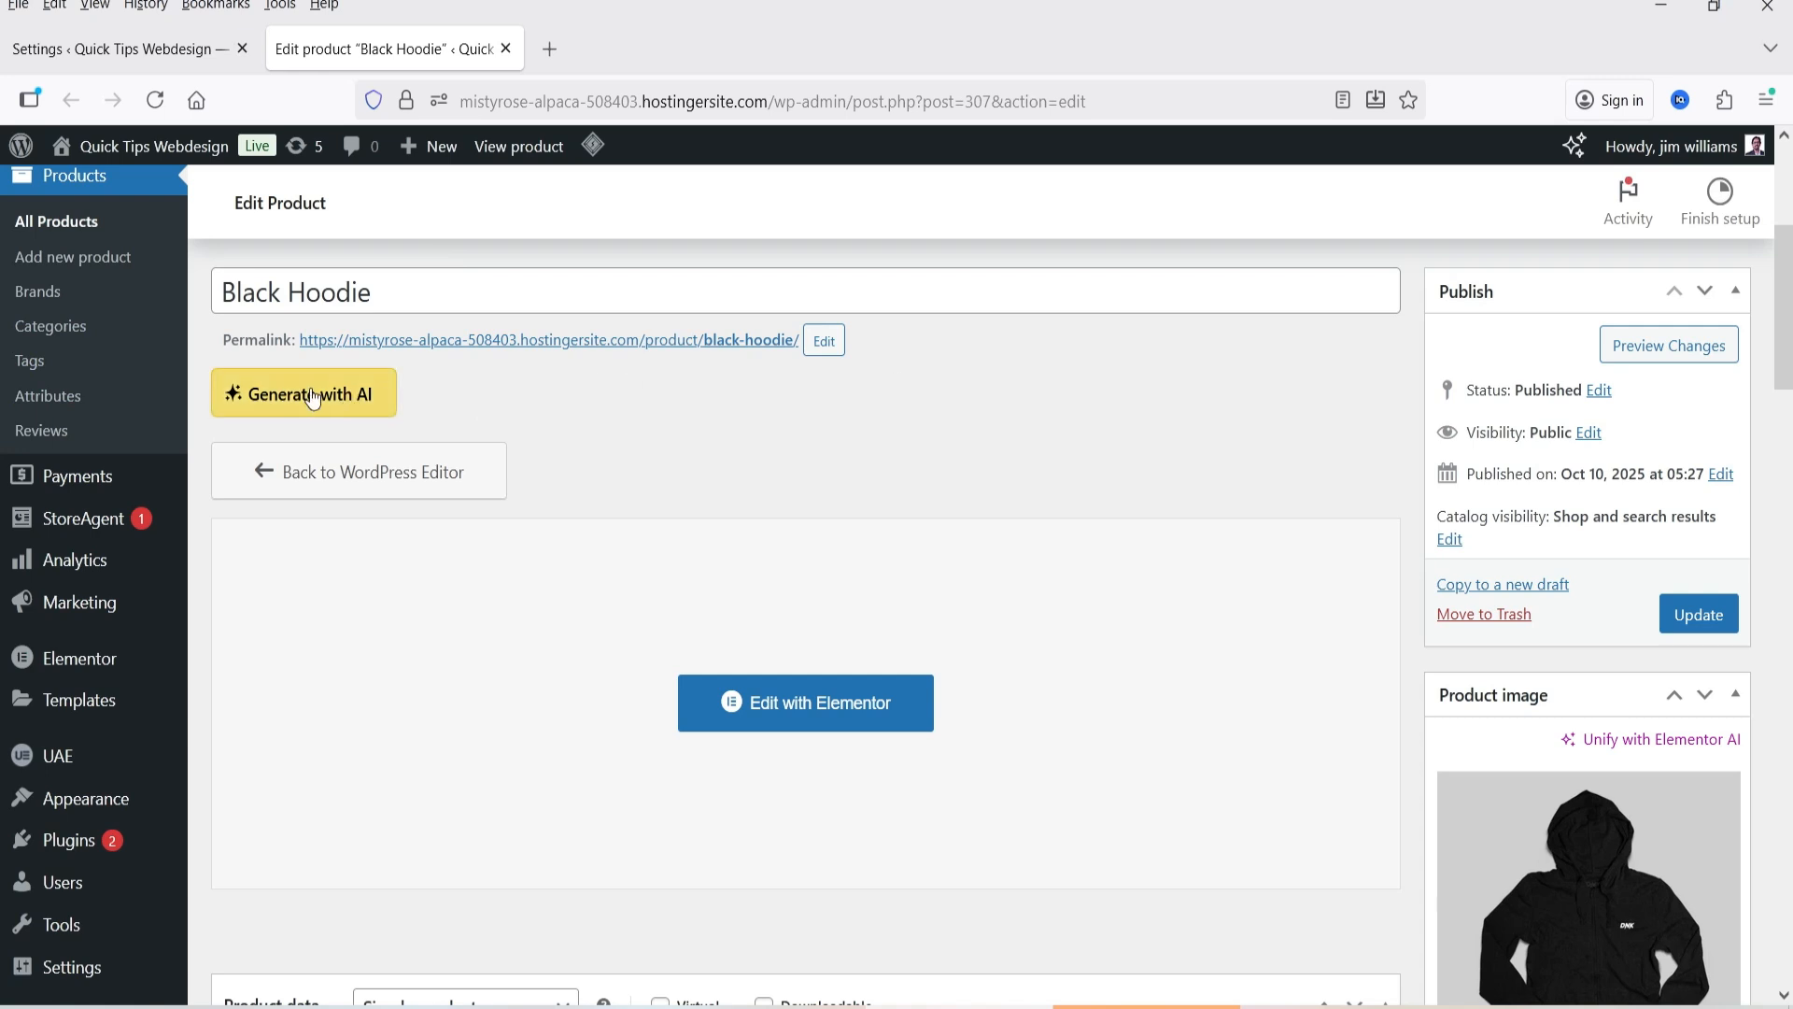
{"action": "scroll", "coordinate": [1057, 462], "scroll_direction": "down", "scroll_amount": 4}
{"action": "scroll", "coordinate": [1056, 458], "scroll_direction": "down", "scroll_amount": 8}
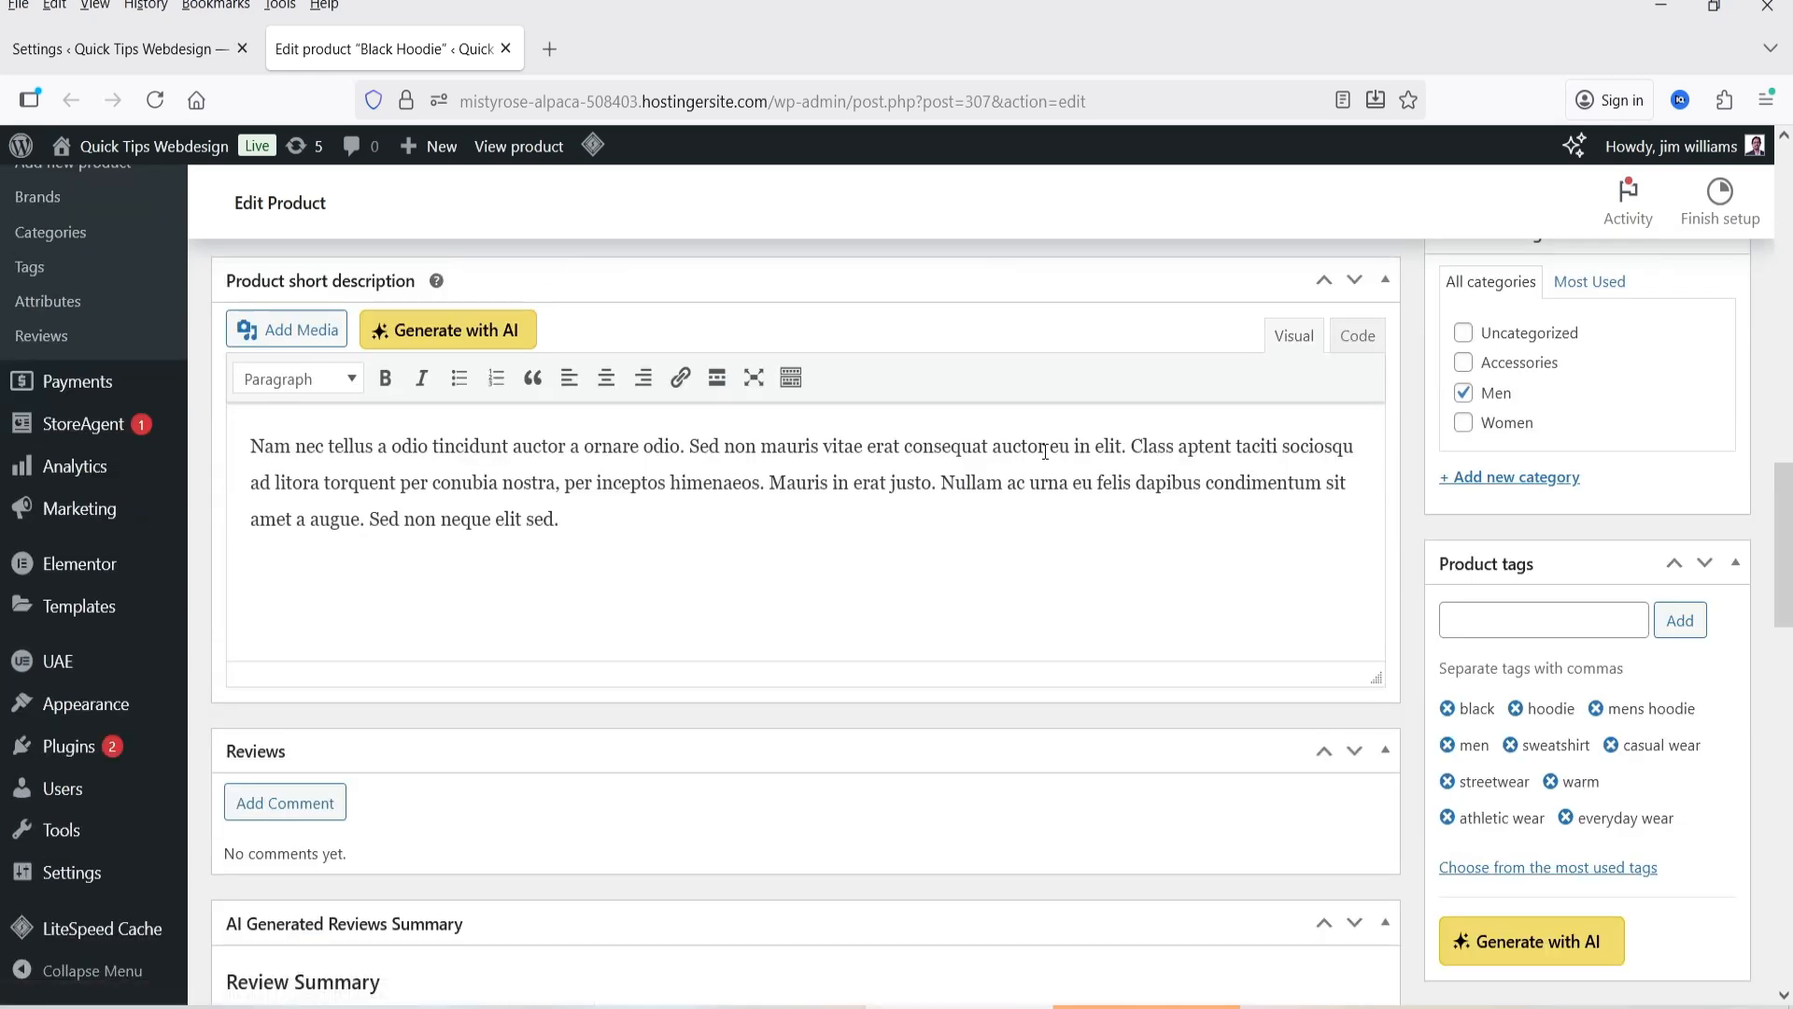
{"action": "scroll", "coordinate": [721, 549], "scroll_direction": "down", "scroll_amount": 3}
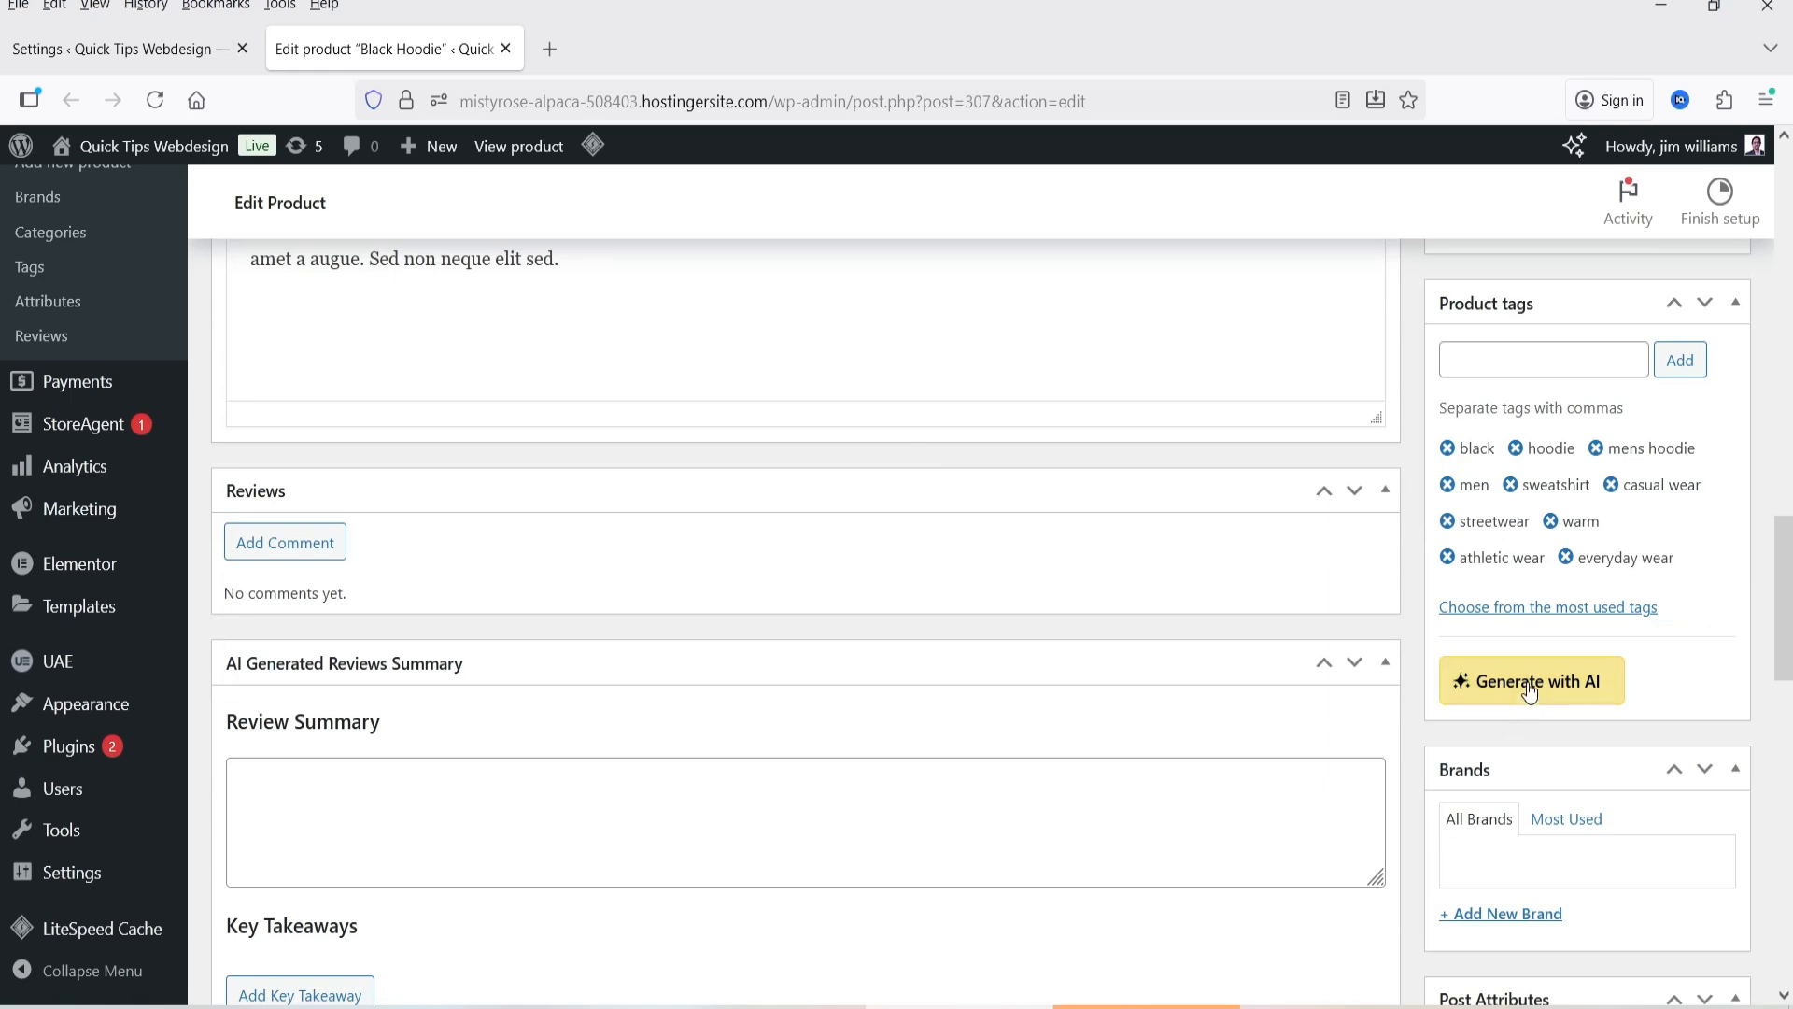
{"action": "scroll", "coordinate": [885, 546], "scroll_direction": "down", "scroll_amount": 4}
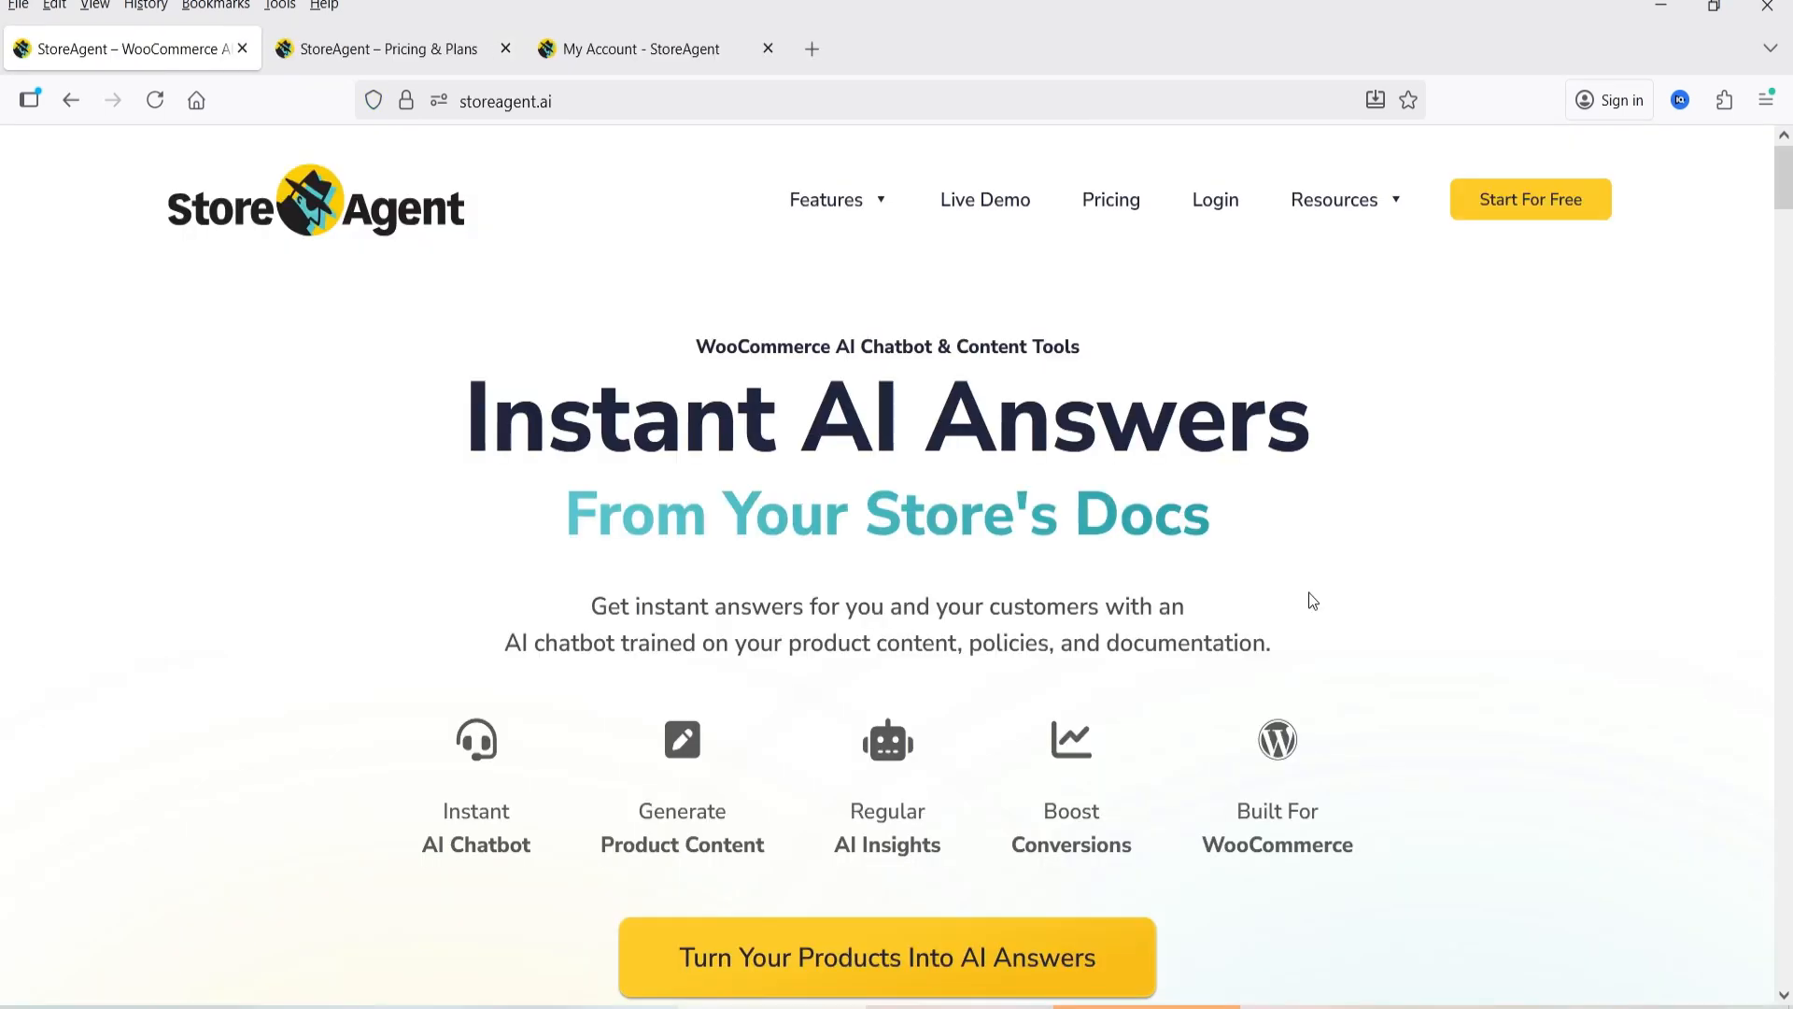
View StoreAgent's Pricing & Plans page.
{"action": "left_click", "coordinate": [383, 48]}
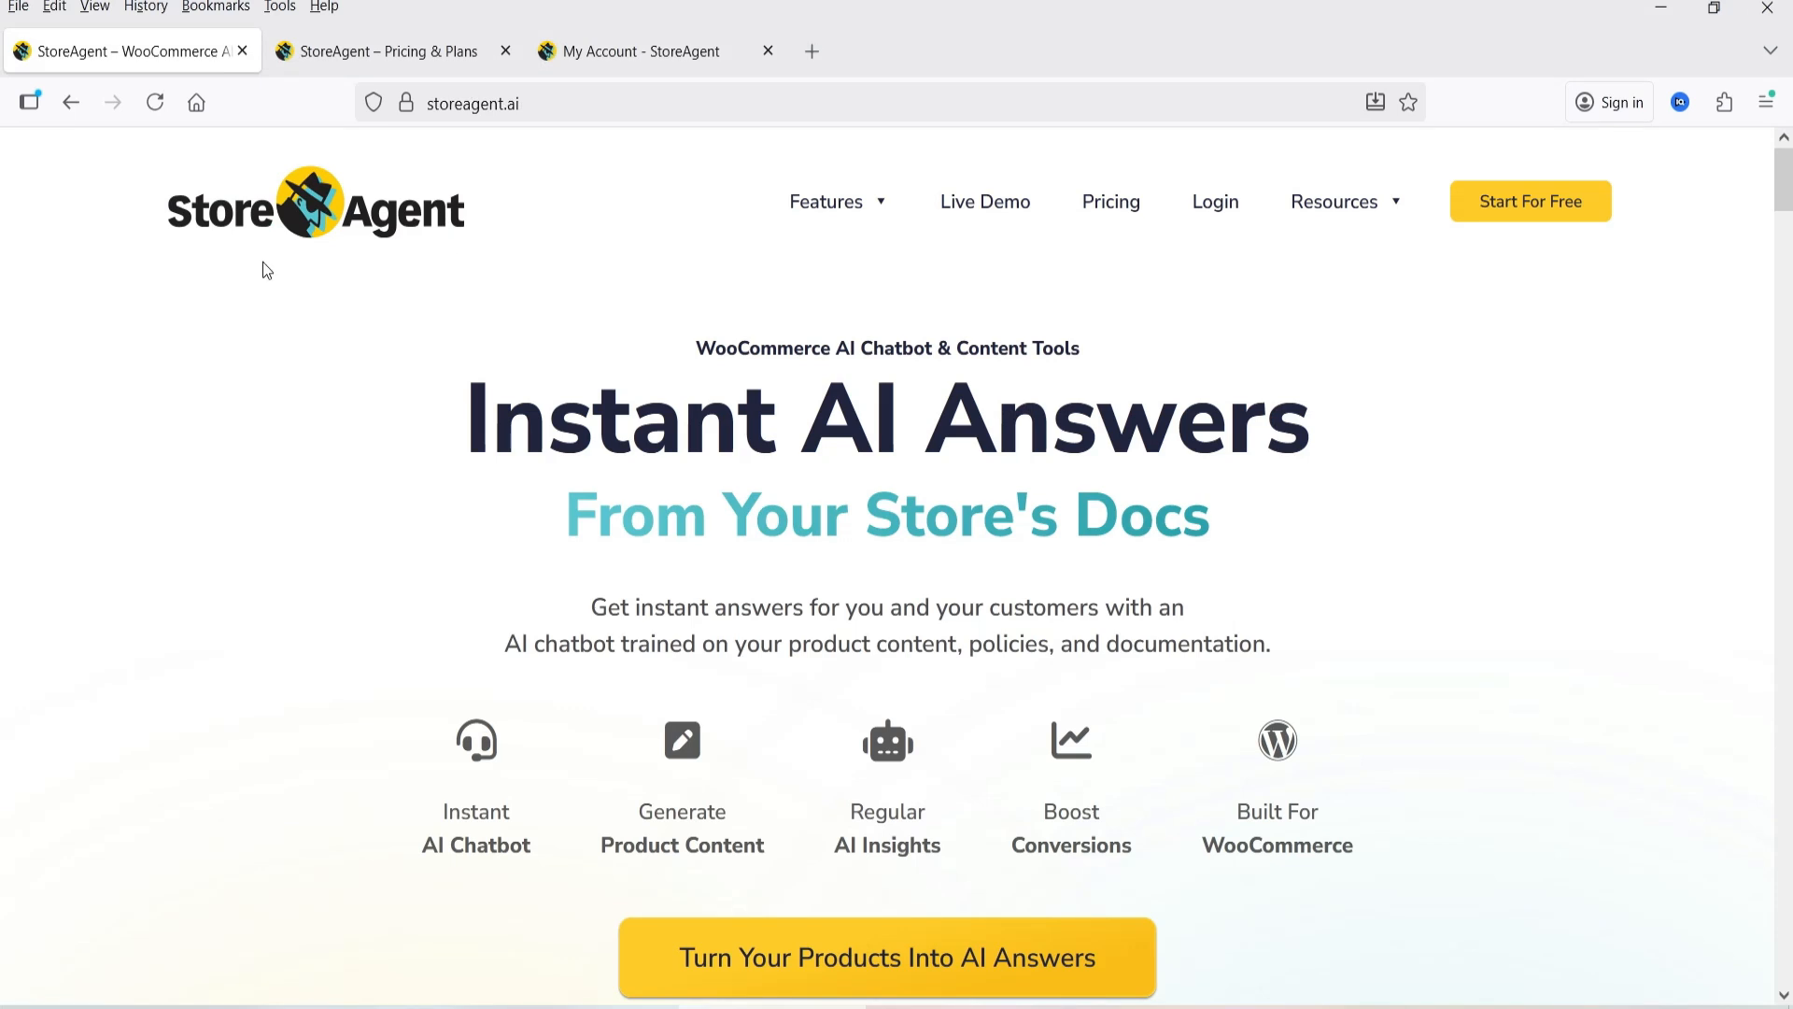
{"action": "left_click", "coordinate": [435, 53]}
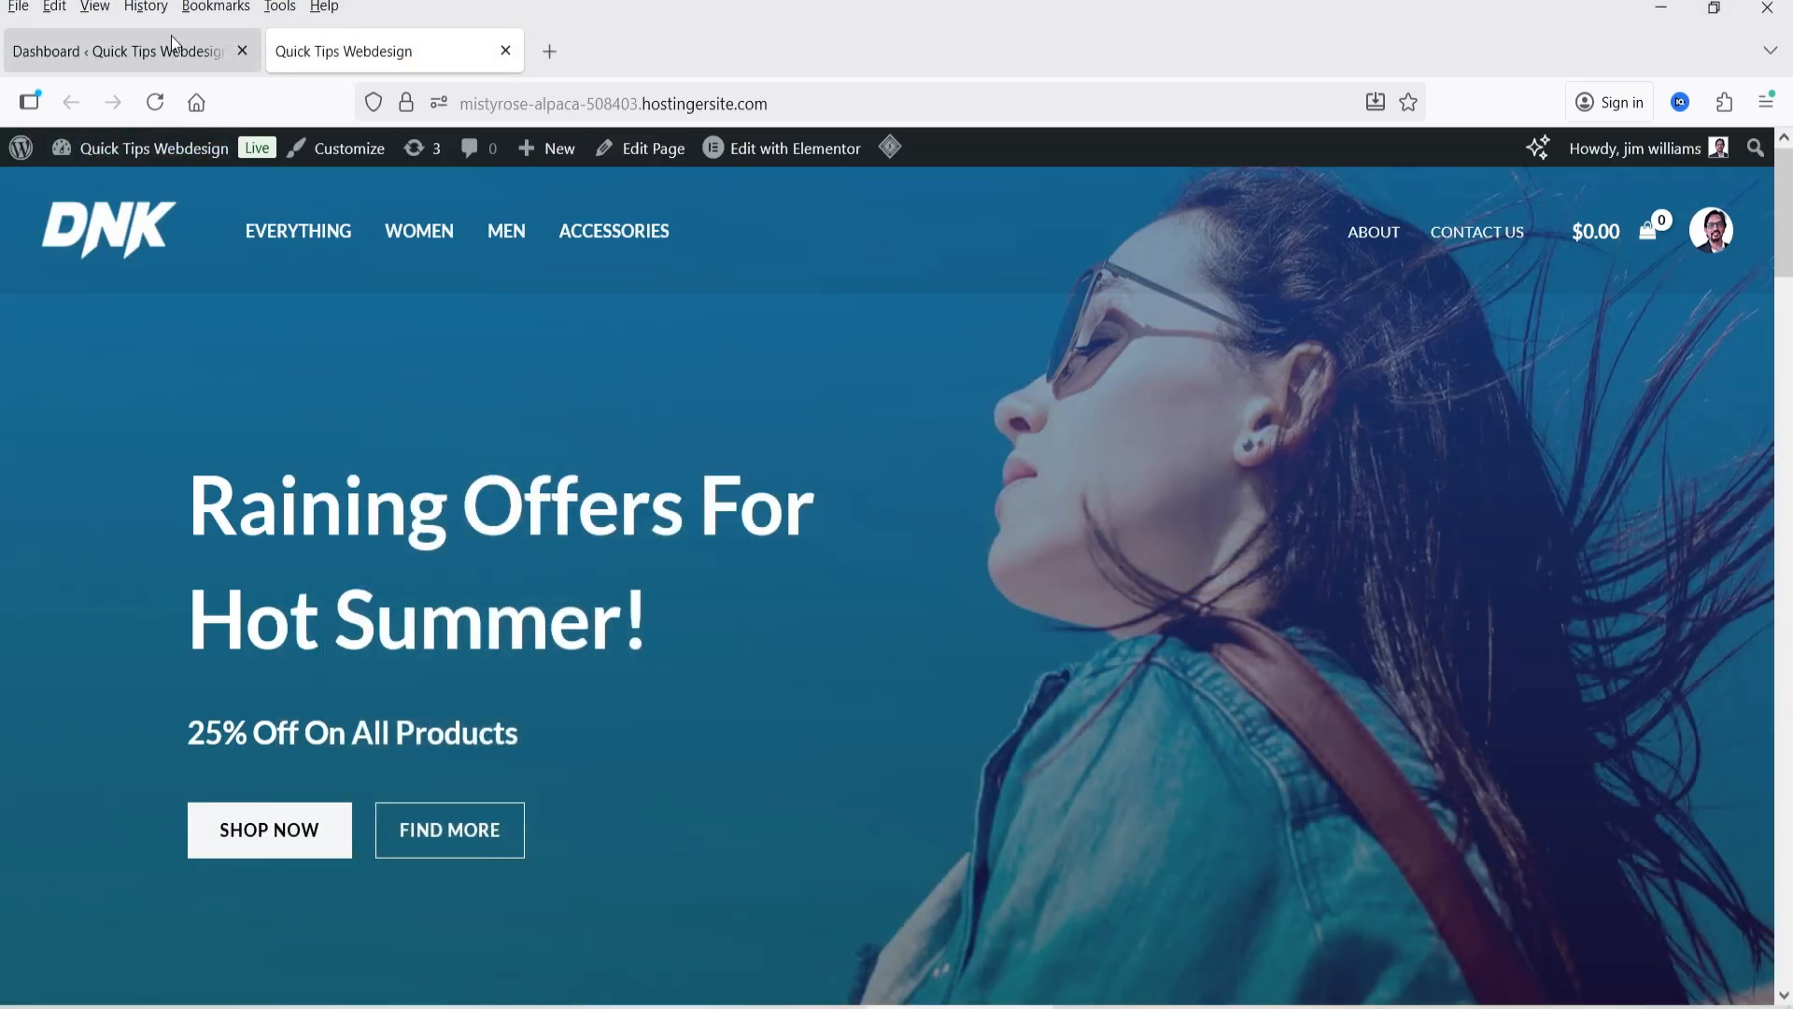
From the WordPress dashboard, find the StoreAgent plugin by searching for "storeagent", and install and activate it.
{"action": "left_click", "coordinate": [171, 42]}
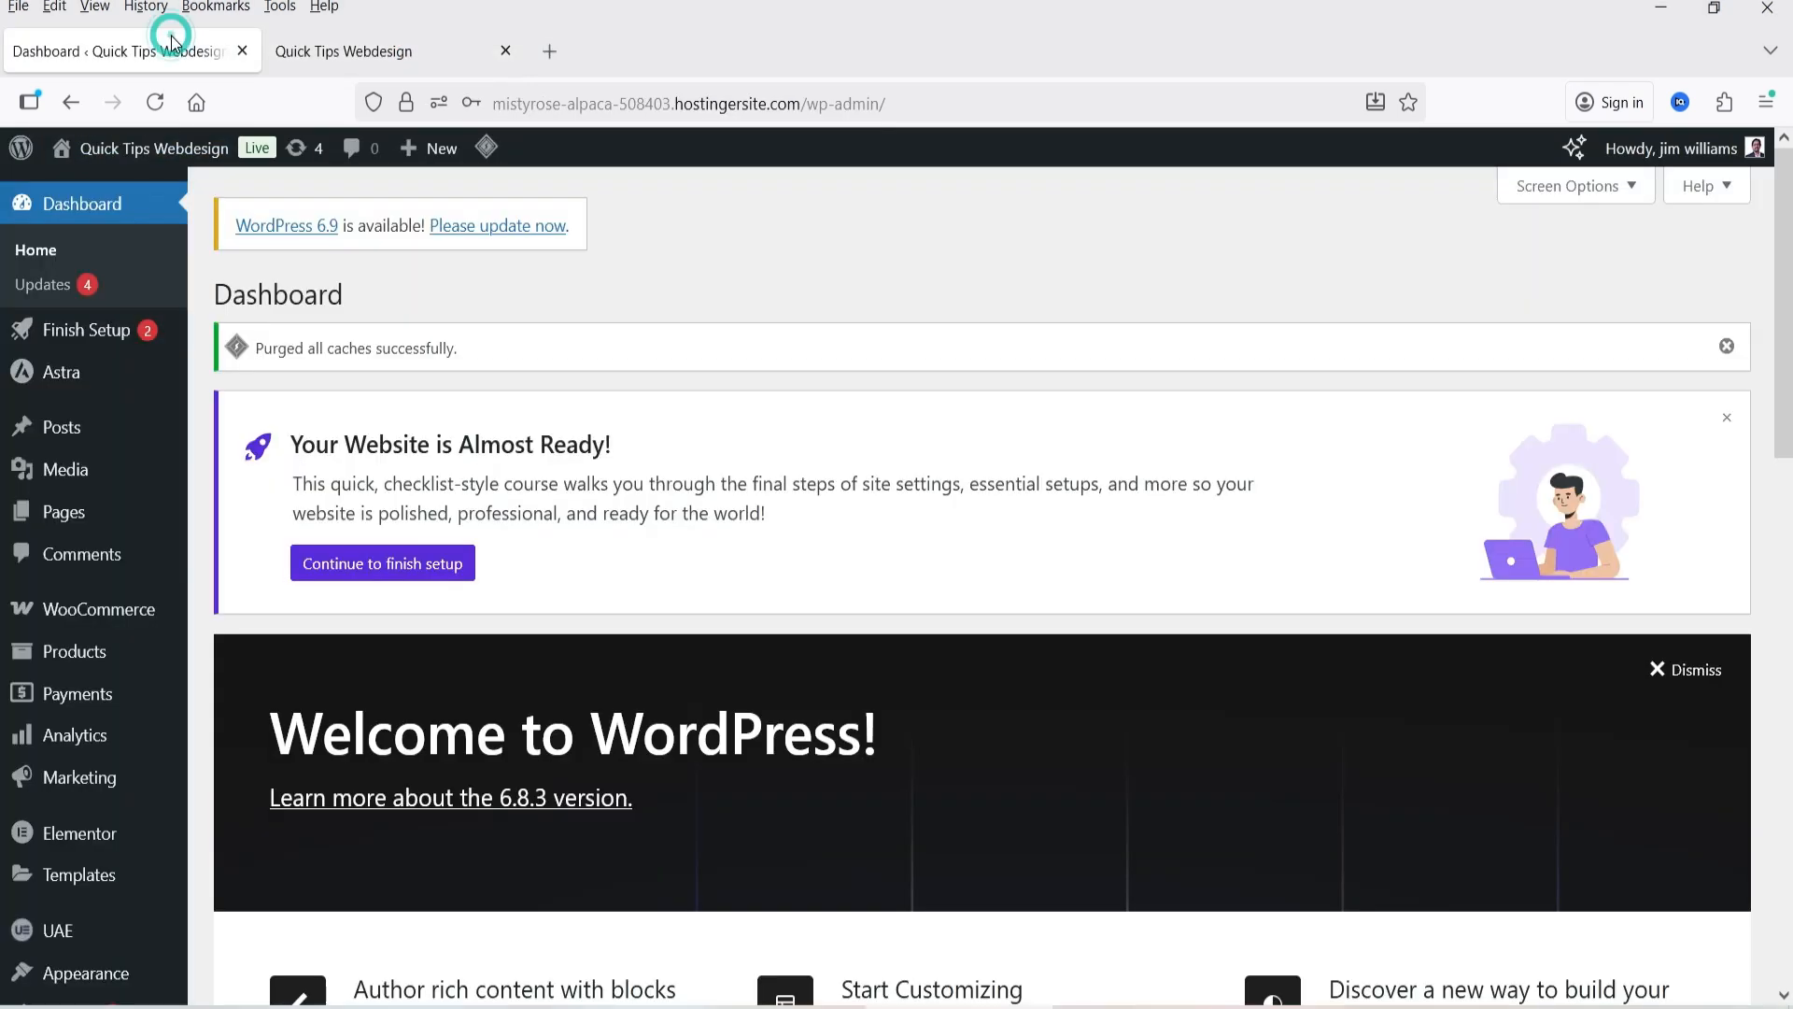
{"action": "scroll", "coordinate": [19, 429], "scroll_direction": "down", "scroll_amount": 4}
{"action": "mouse_move", "coordinate": [75, 746]}
{"action": "left_click", "coordinate": [238, 792]}
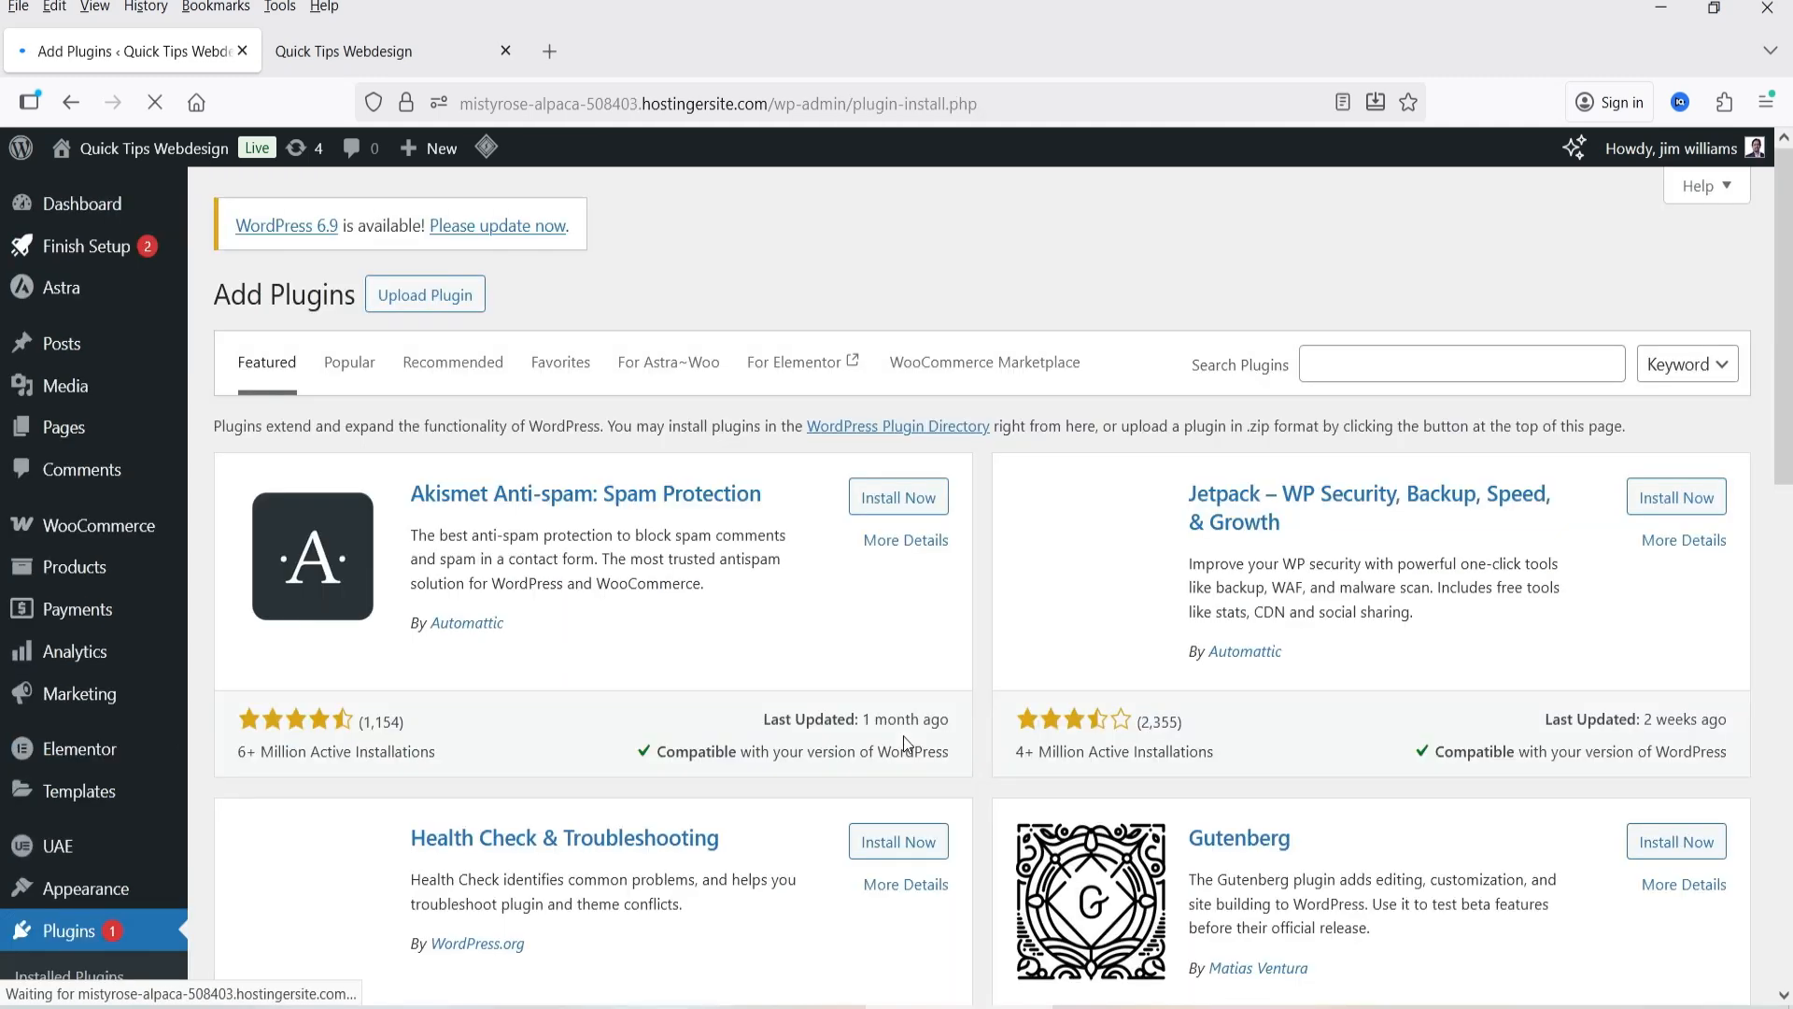
{"action": "left_click", "coordinate": [1371, 365]}
{"action": "type", "text": "storeagent"}
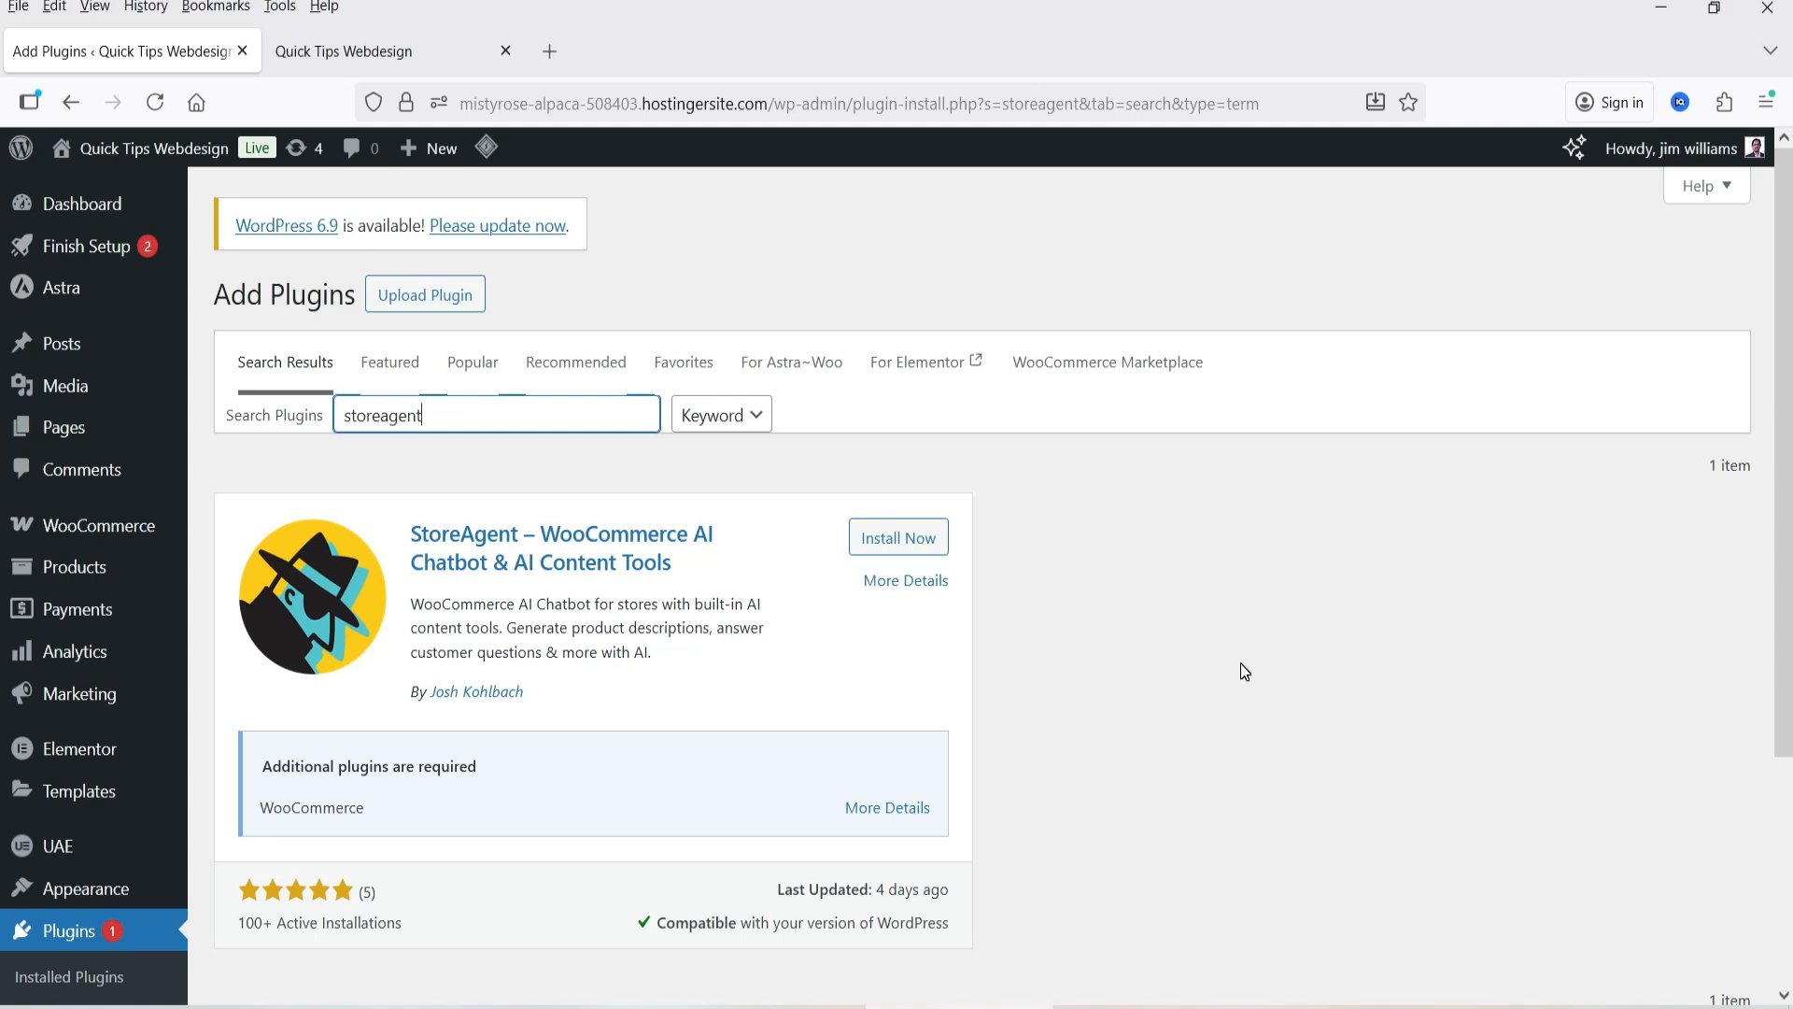
{"action": "left_click", "coordinate": [897, 540]}
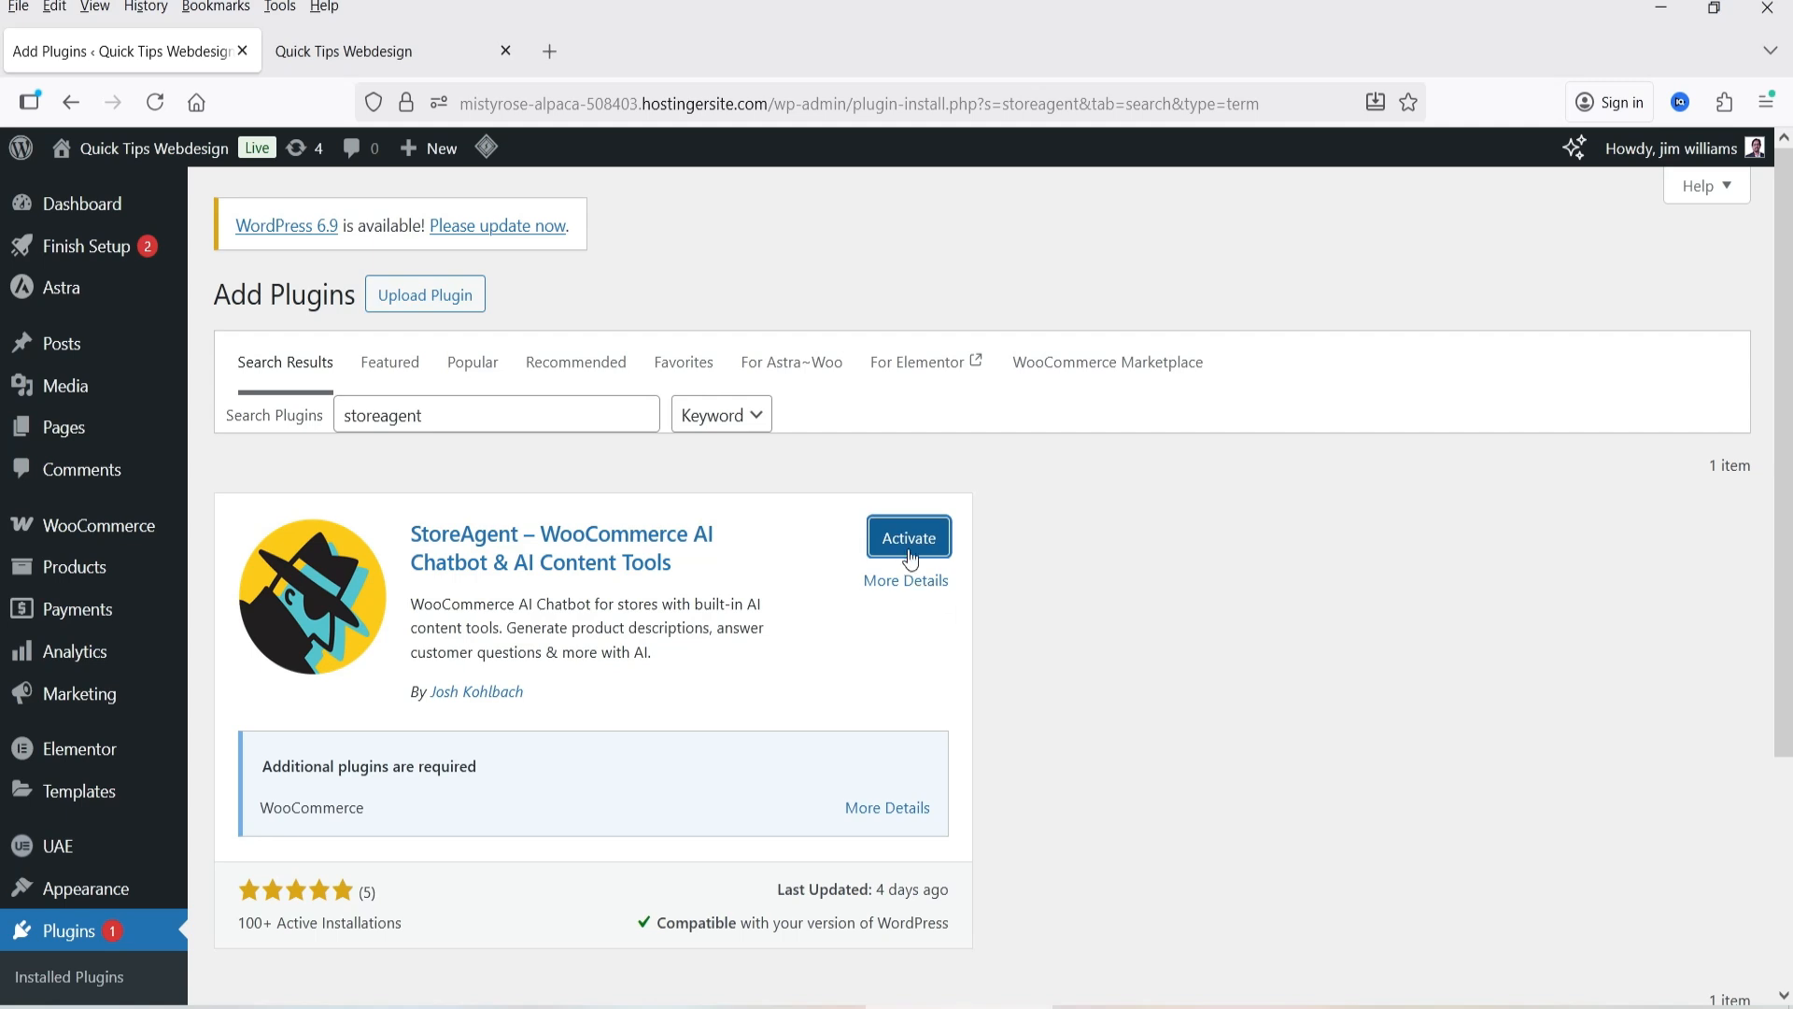
{"action": "left_click", "coordinate": [906, 546]}
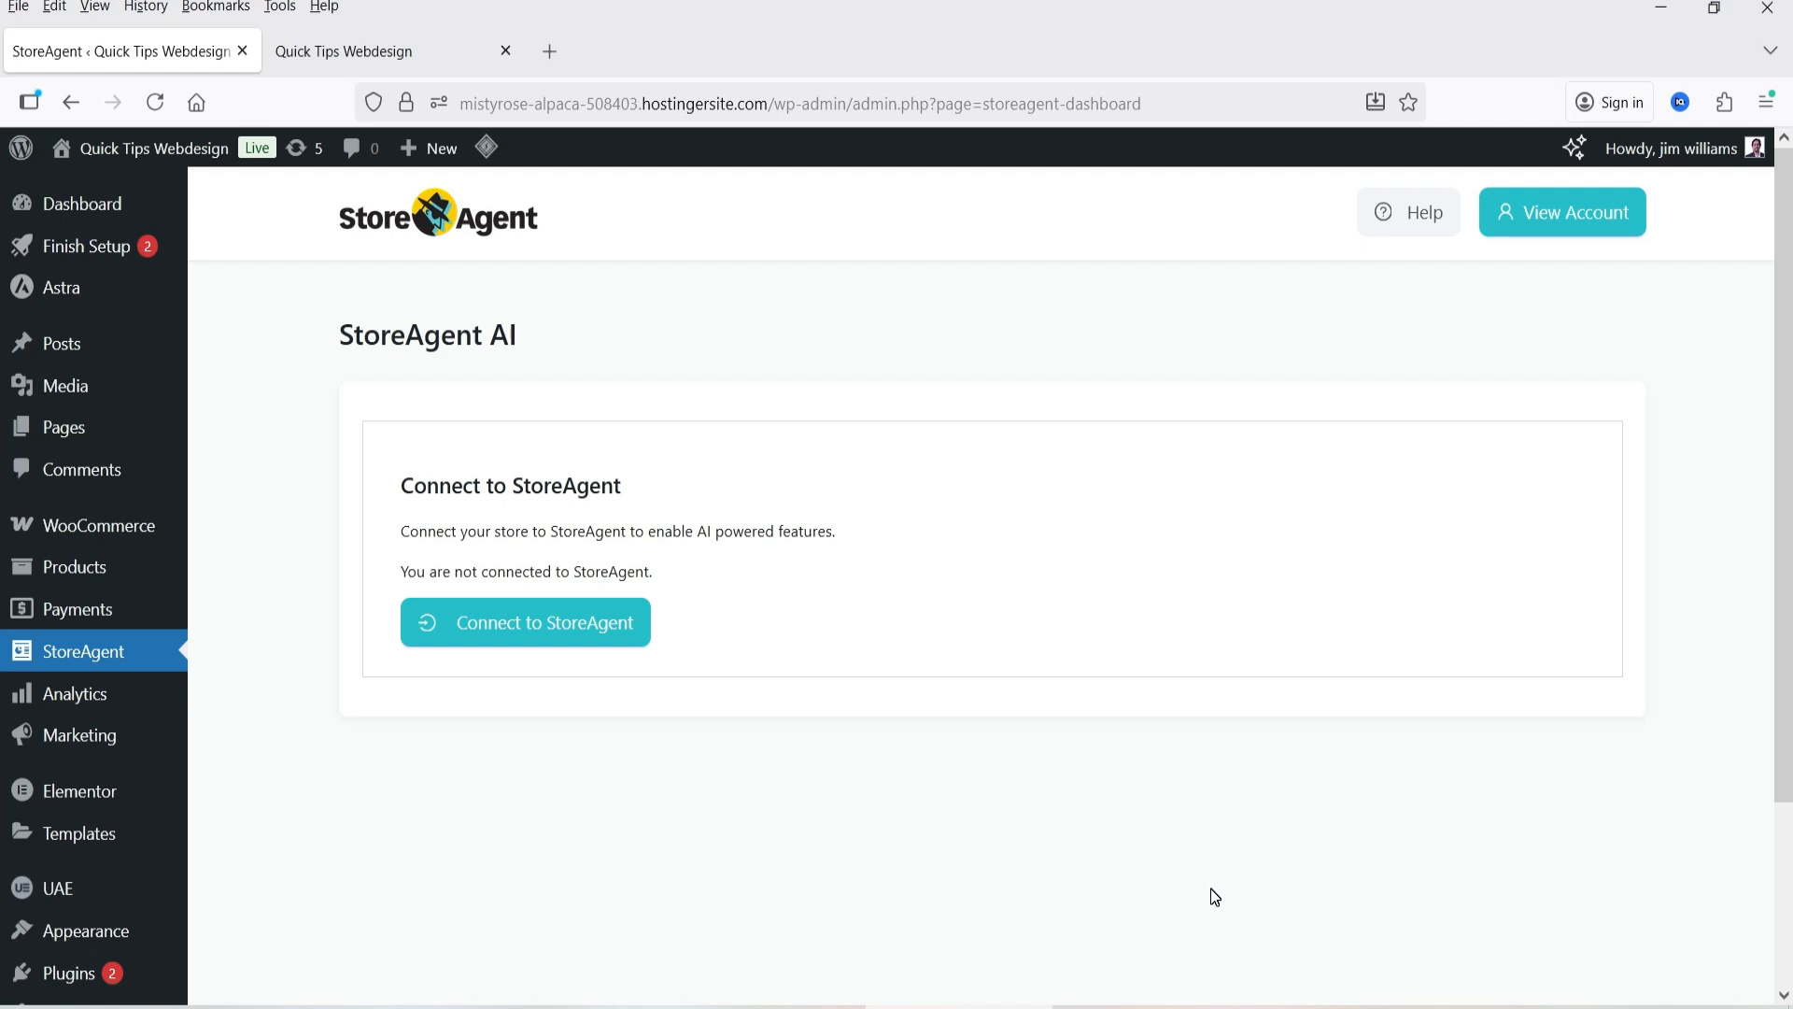
Connect the store to StoreAgent and approve the requested access.
{"action": "left_click", "coordinate": [608, 621]}
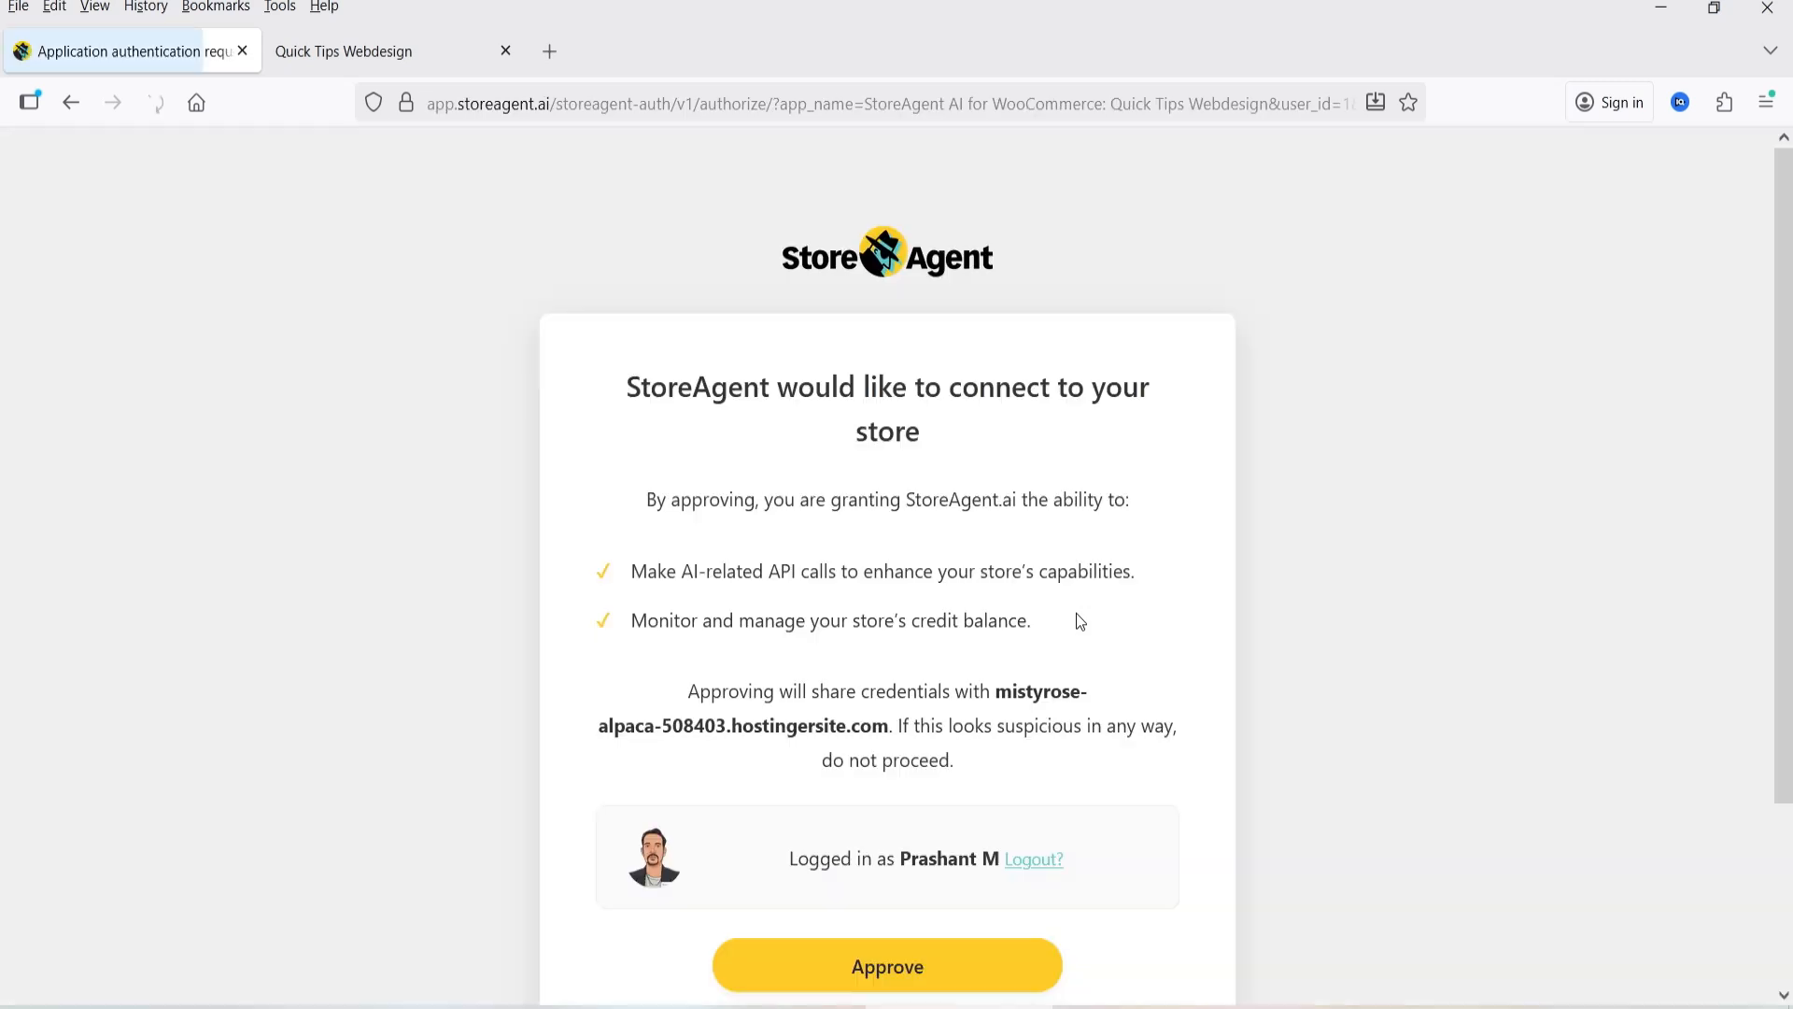
{"action": "scroll", "coordinate": [1076, 613], "scroll_direction": "down", "scroll_amount": 3}
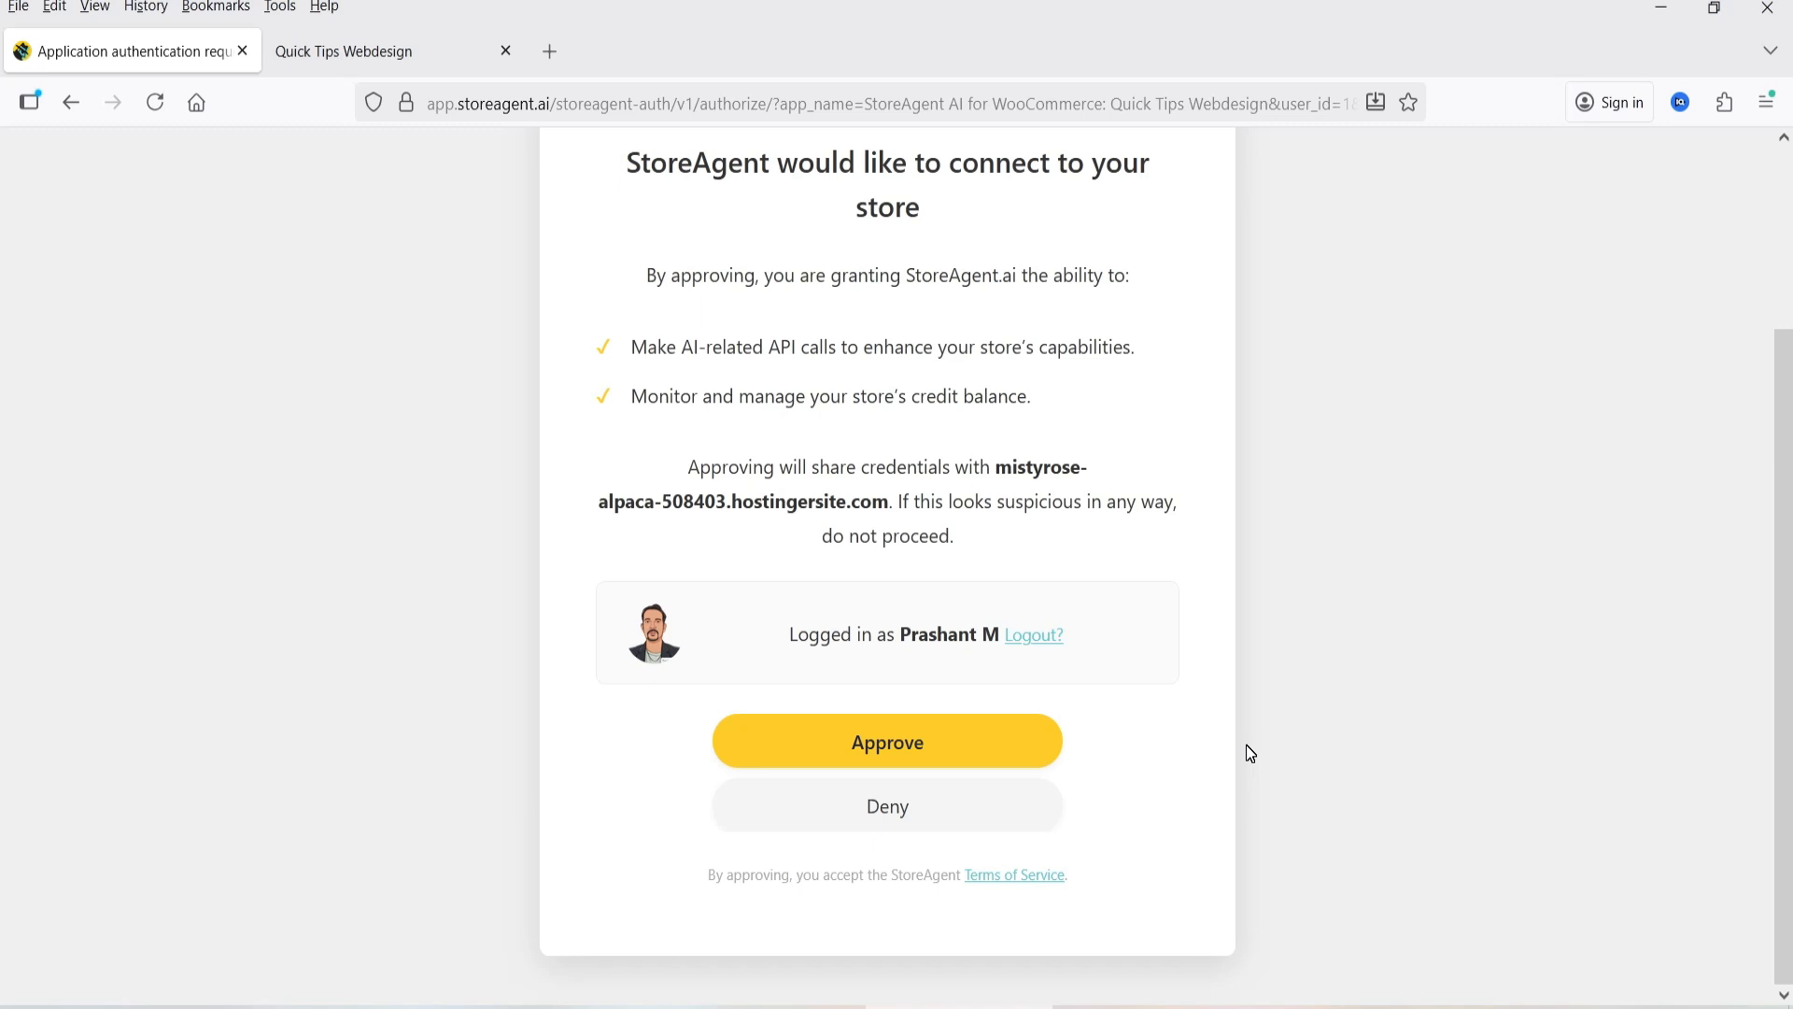
{"action": "left_click", "coordinate": [908, 744]}
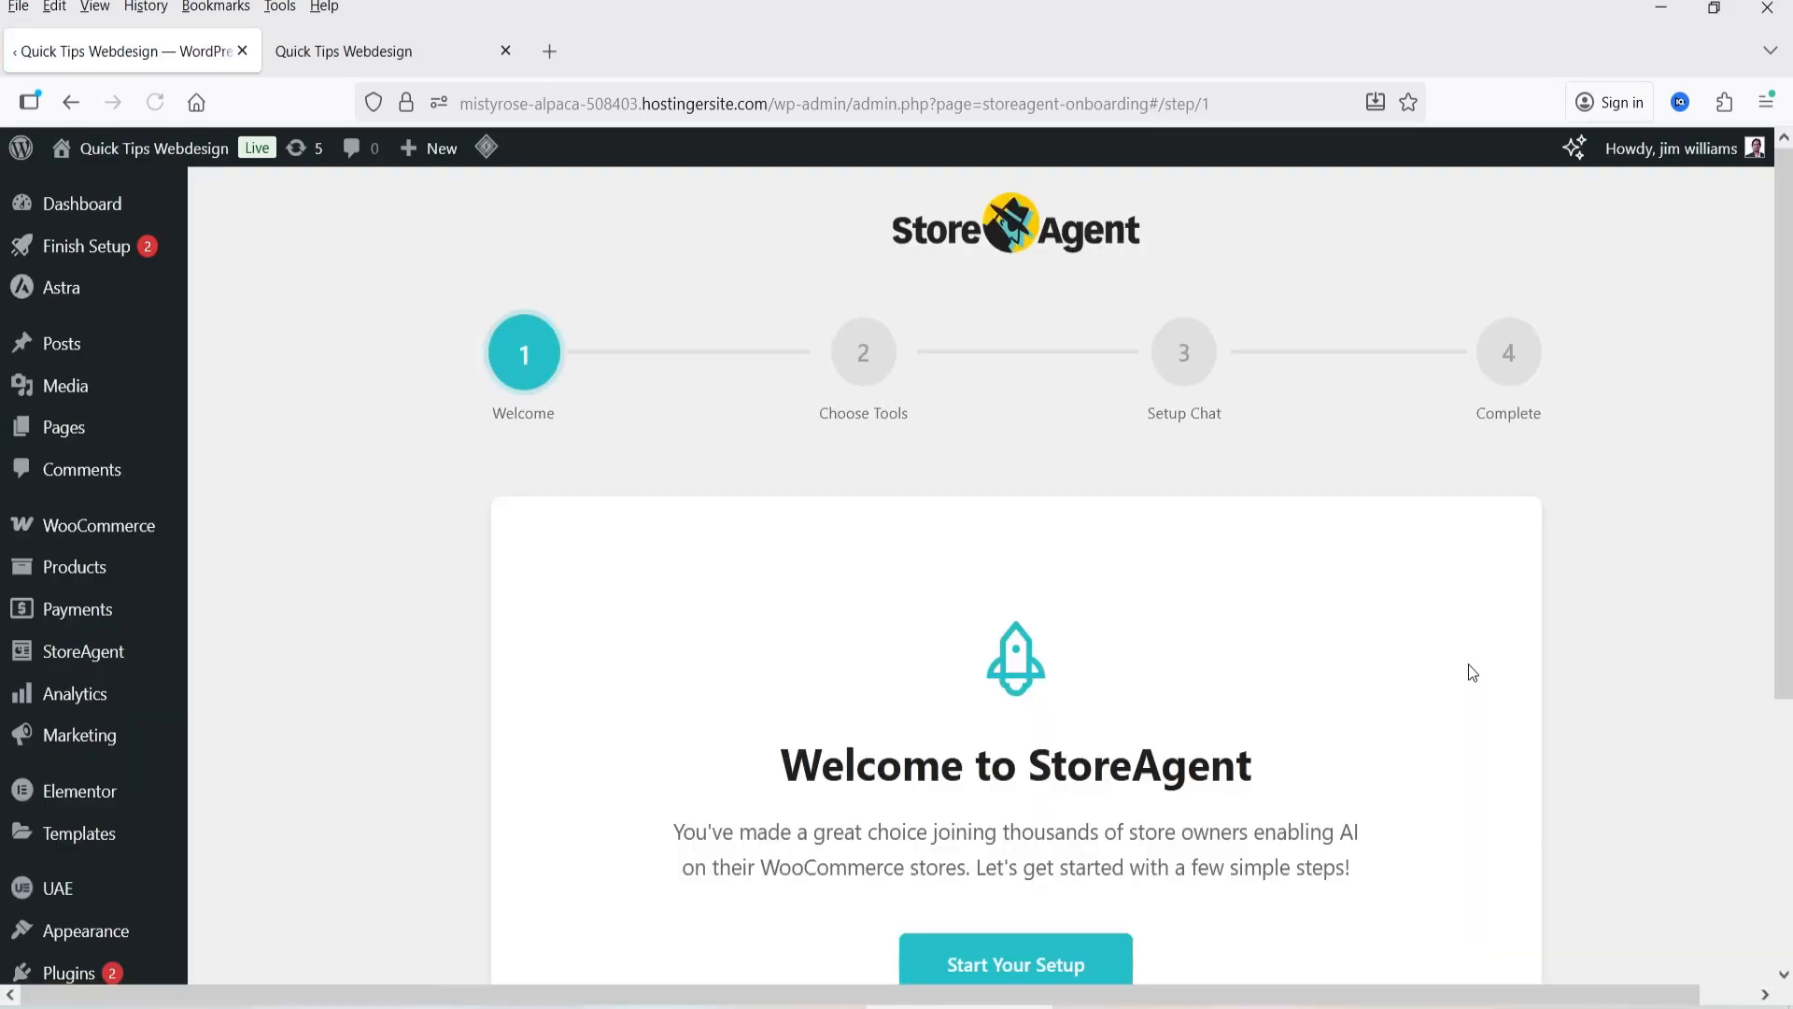
Start the StoreAgent setup wizard.
{"action": "scroll", "coordinate": [1552, 628], "scroll_direction": "down", "scroll_amount": 2}
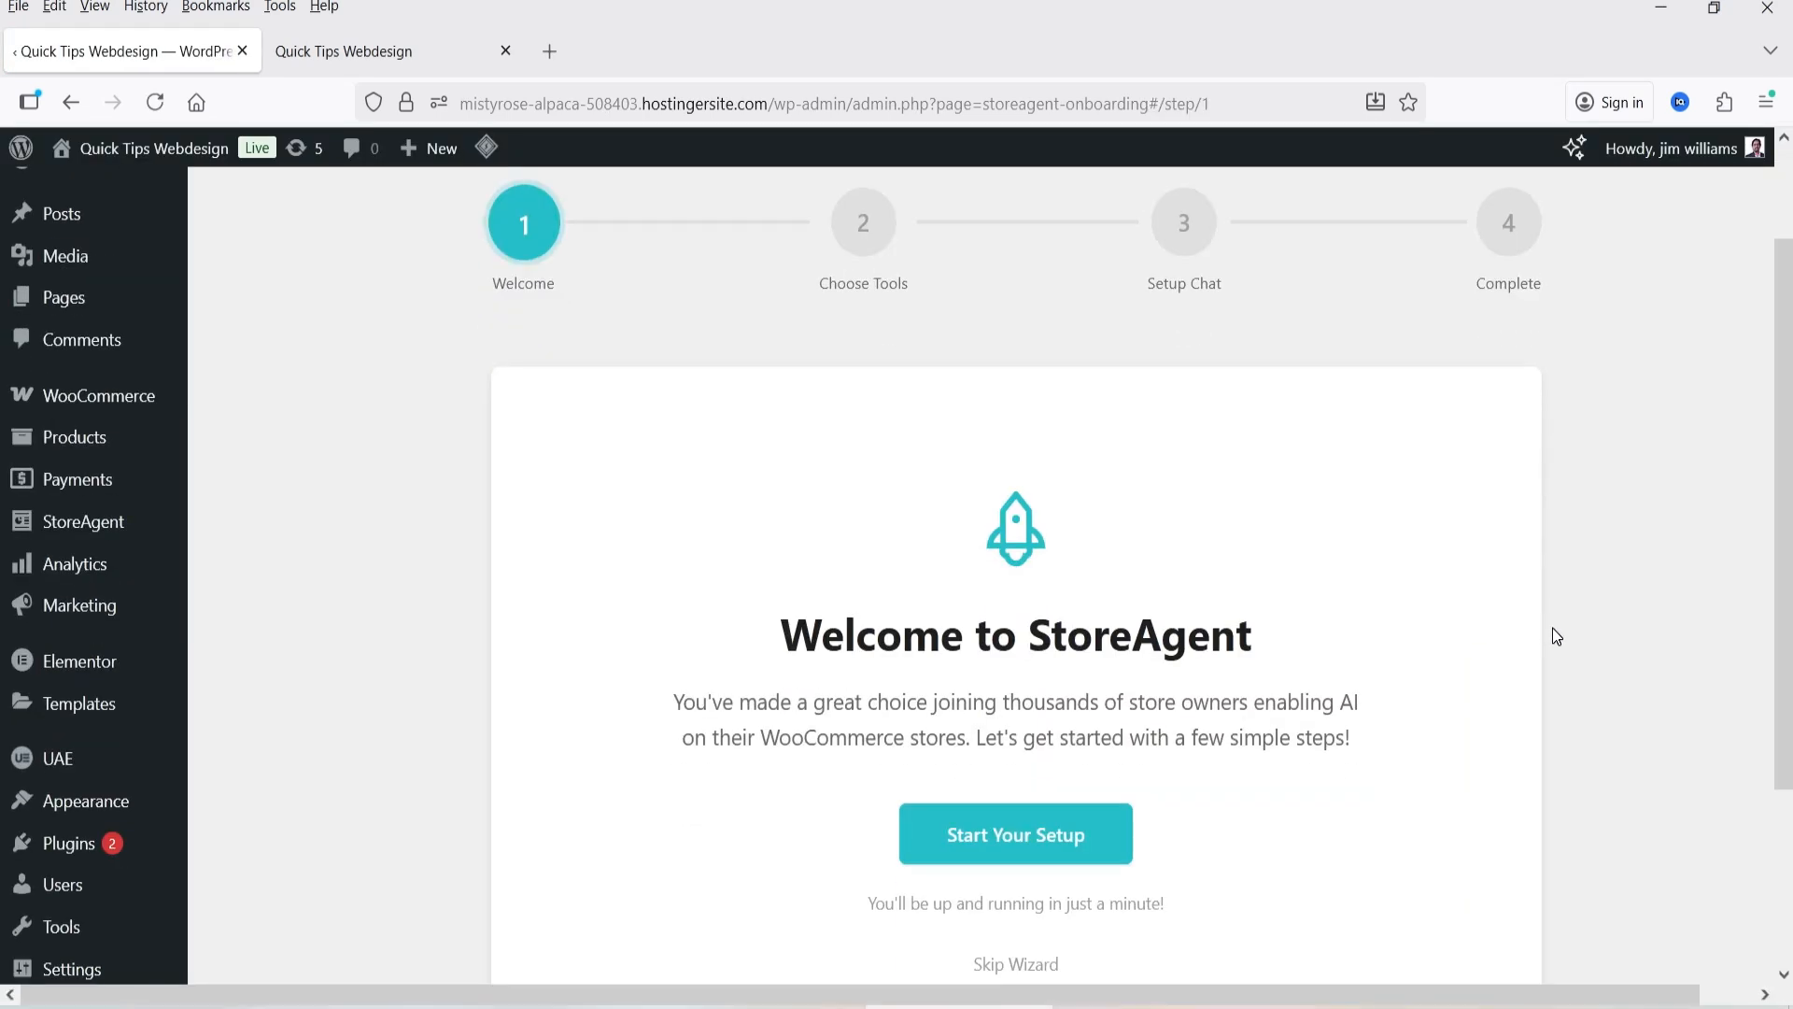
{"action": "scroll", "coordinate": [1531, 613], "scroll_direction": "down", "scroll_amount": 2}
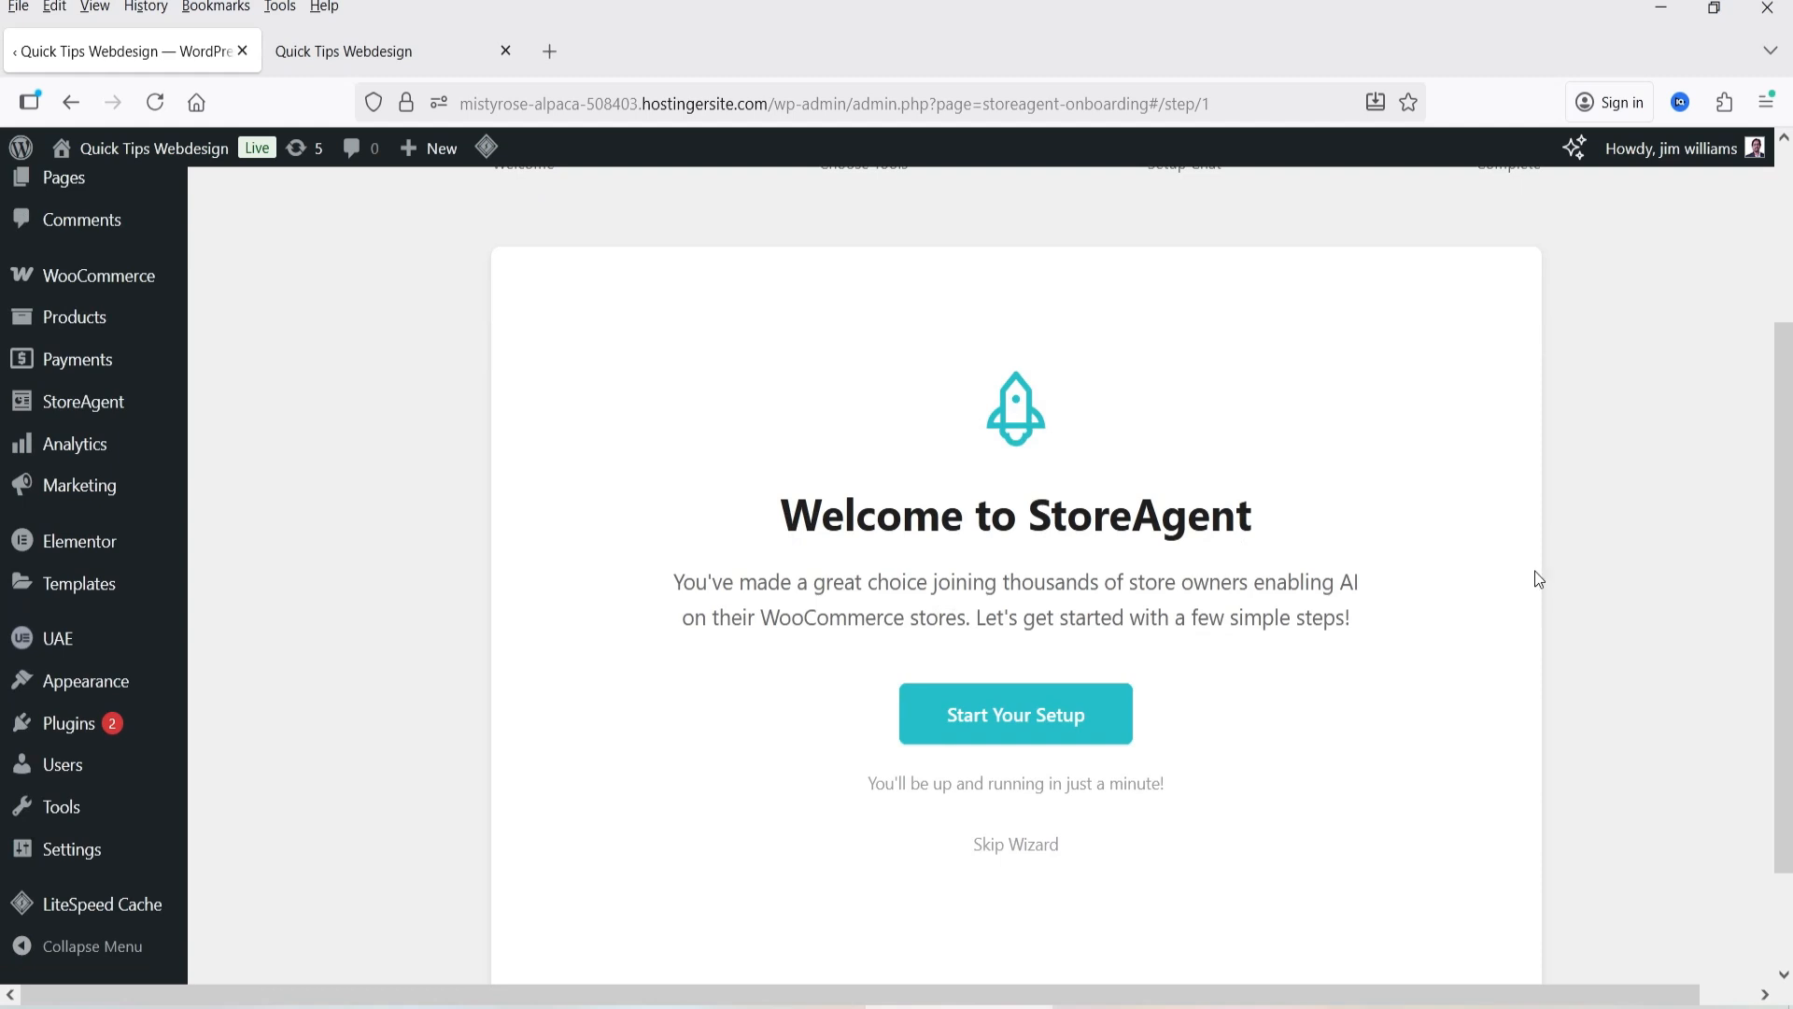
{"action": "left_click", "coordinate": [993, 733]}
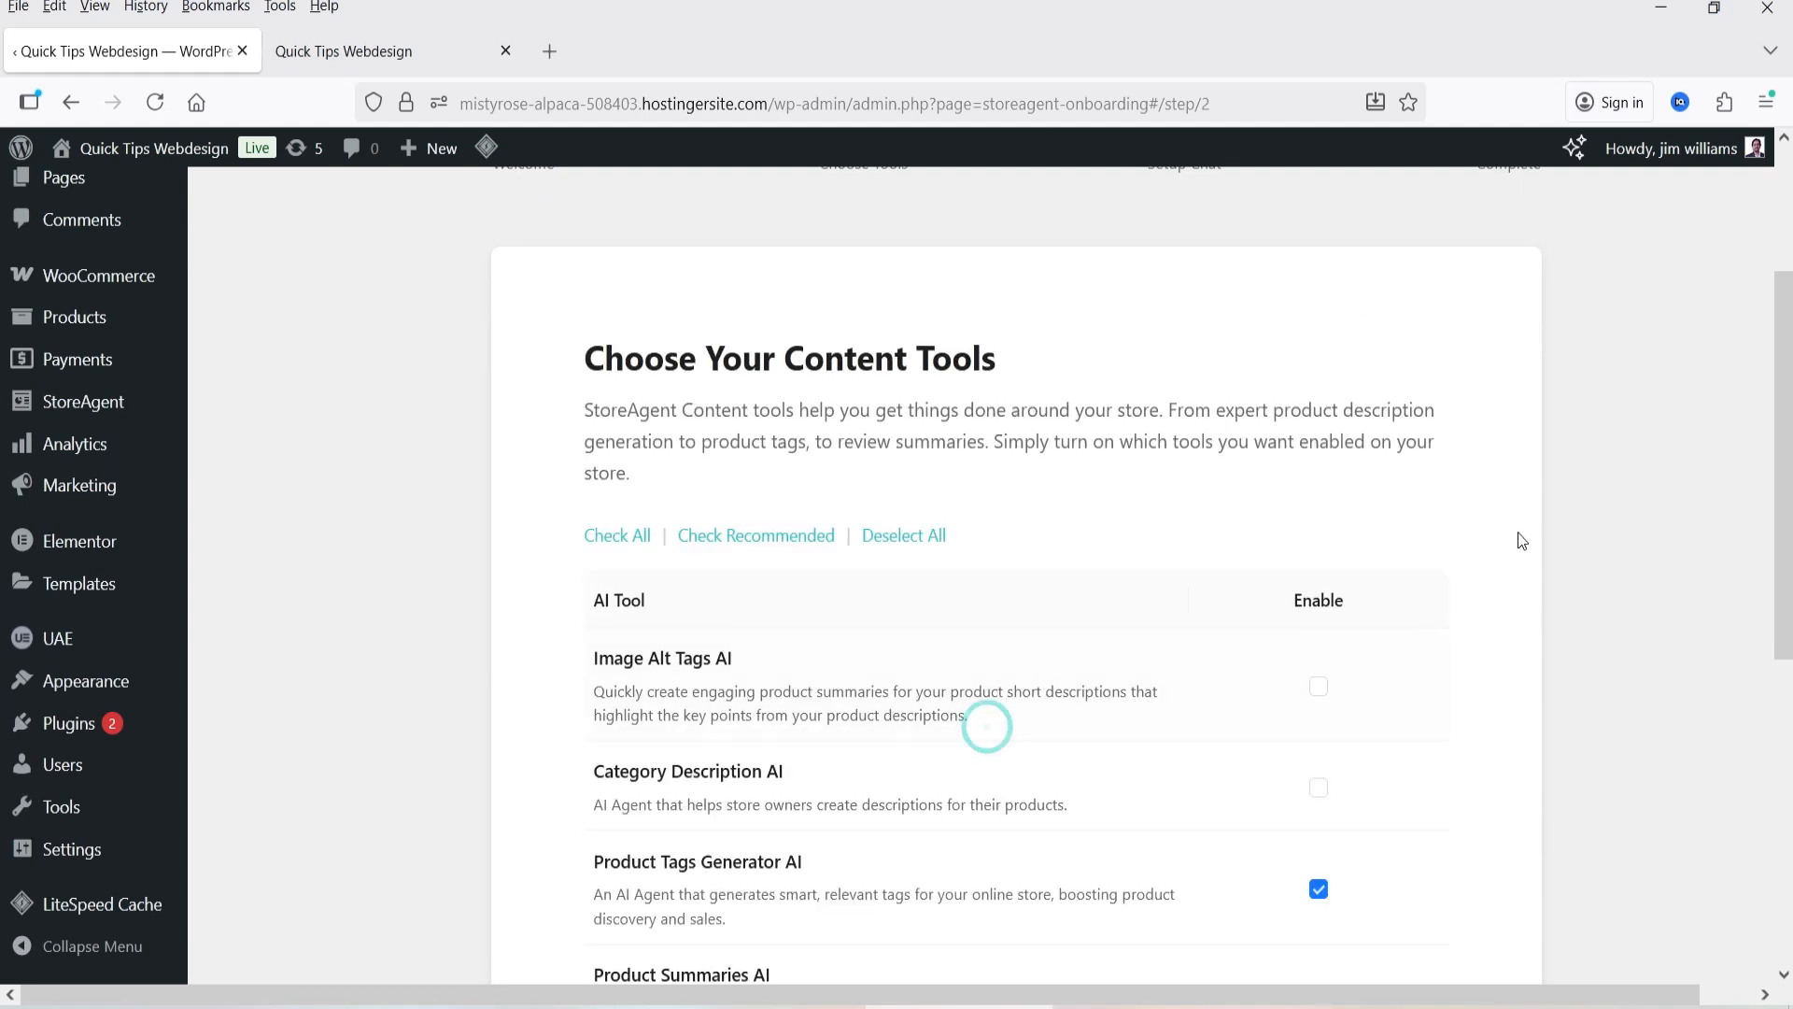
Review the AI content tools, accept the preselected product tags, summaries, description and review tools, and proceed to the chat setup.
{"action": "scroll", "coordinate": [1528, 523], "scroll_direction": "down", "scroll_amount": 3}
{"action": "scroll", "coordinate": [1549, 518], "scroll_direction": "up", "scroll_amount": 4}
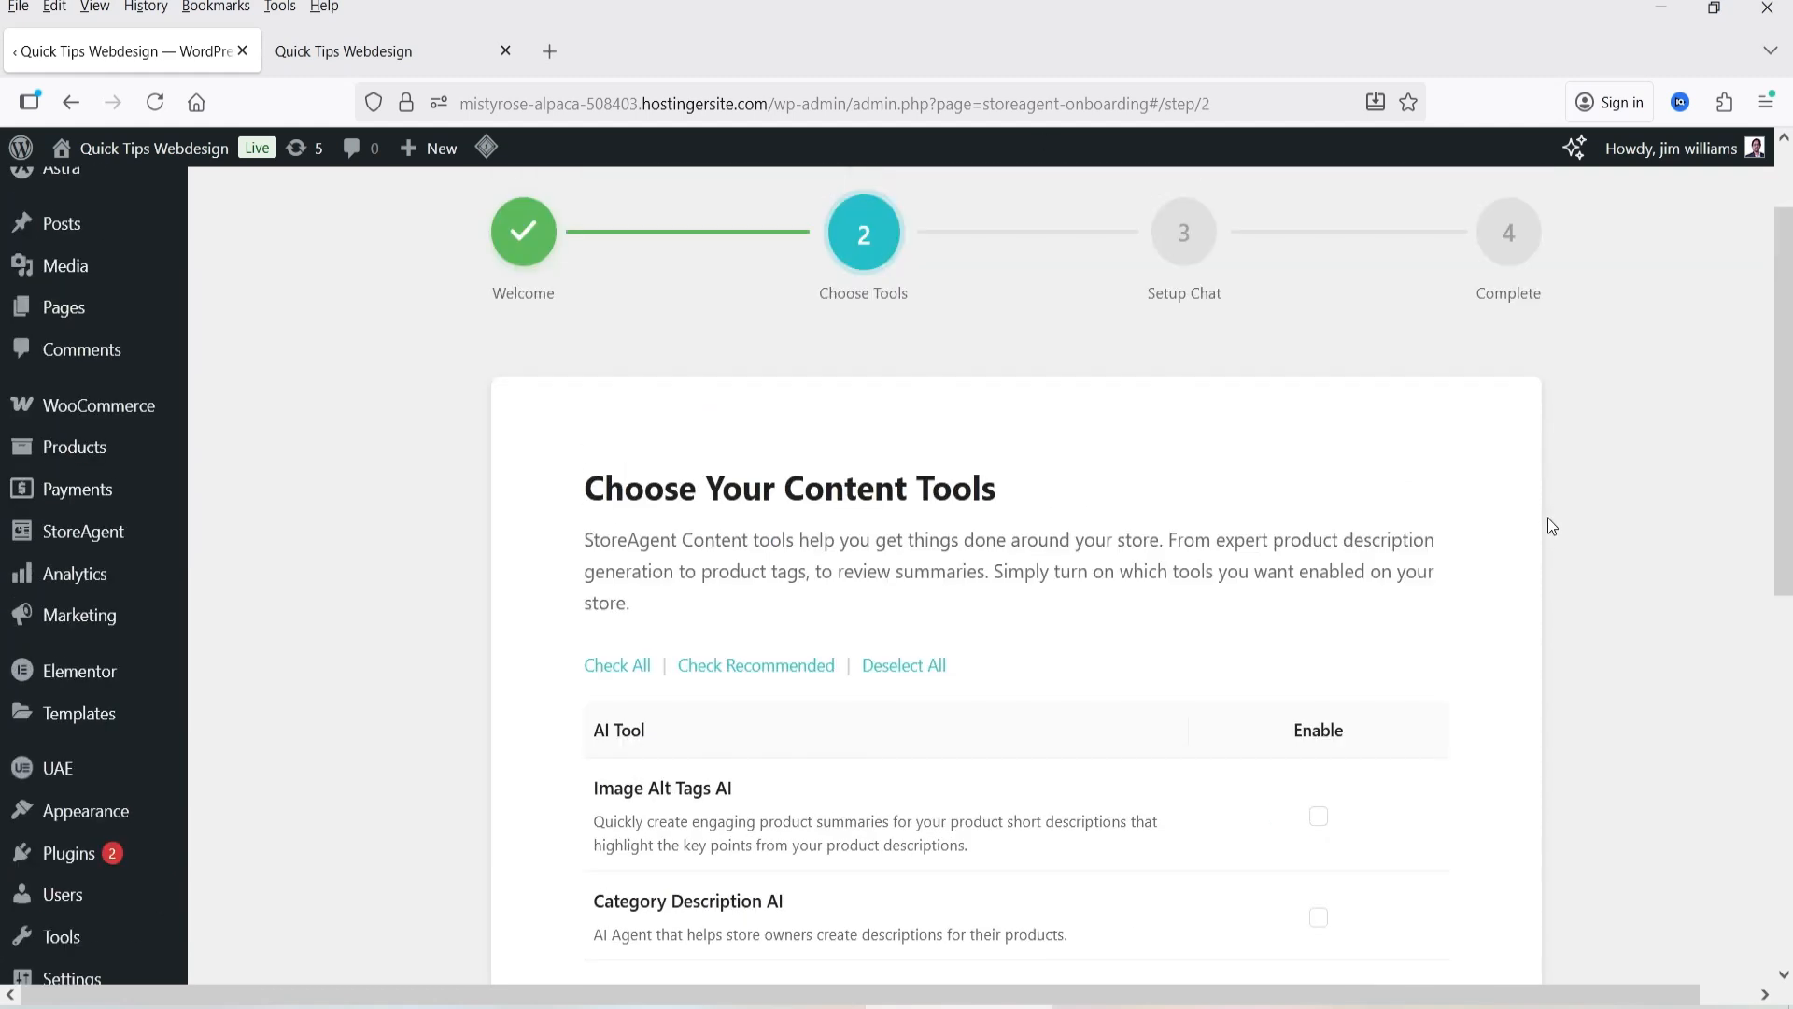
{"action": "scroll", "coordinate": [1143, 475], "scroll_direction": "down", "scroll_amount": 4}
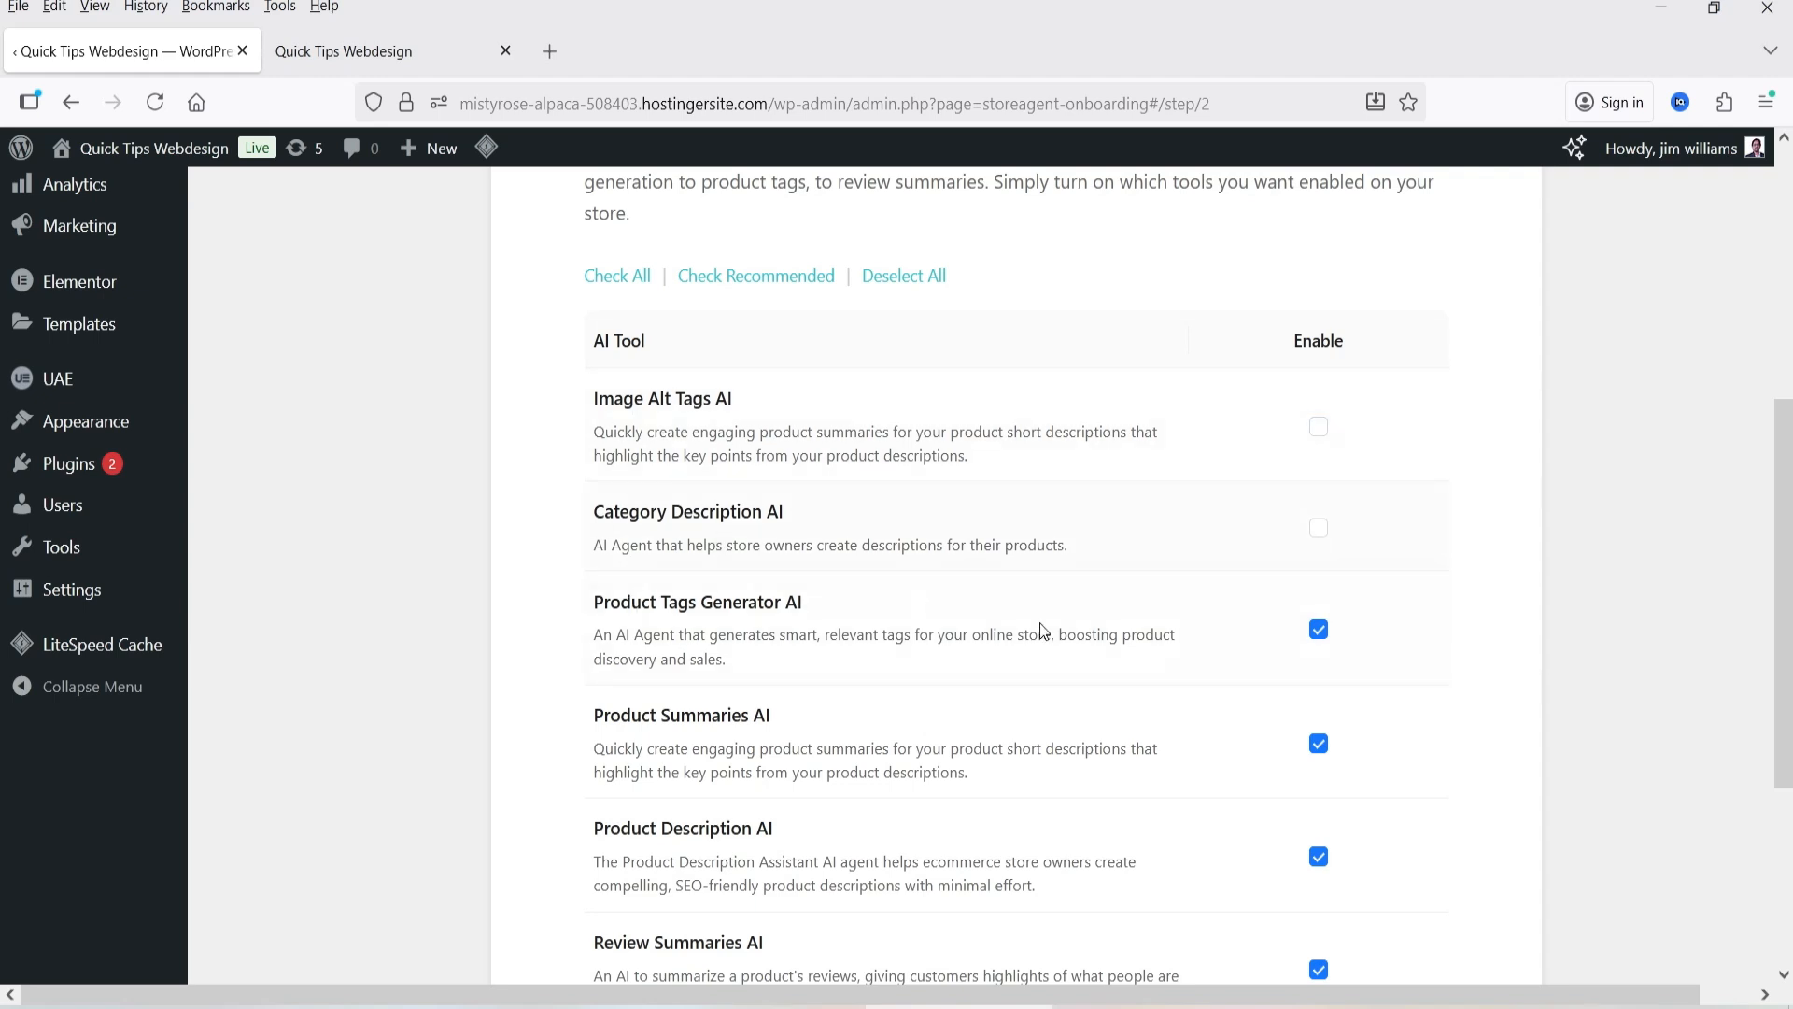
{"action": "scroll", "coordinate": [1576, 557], "scroll_direction": "down", "scroll_amount": 3}
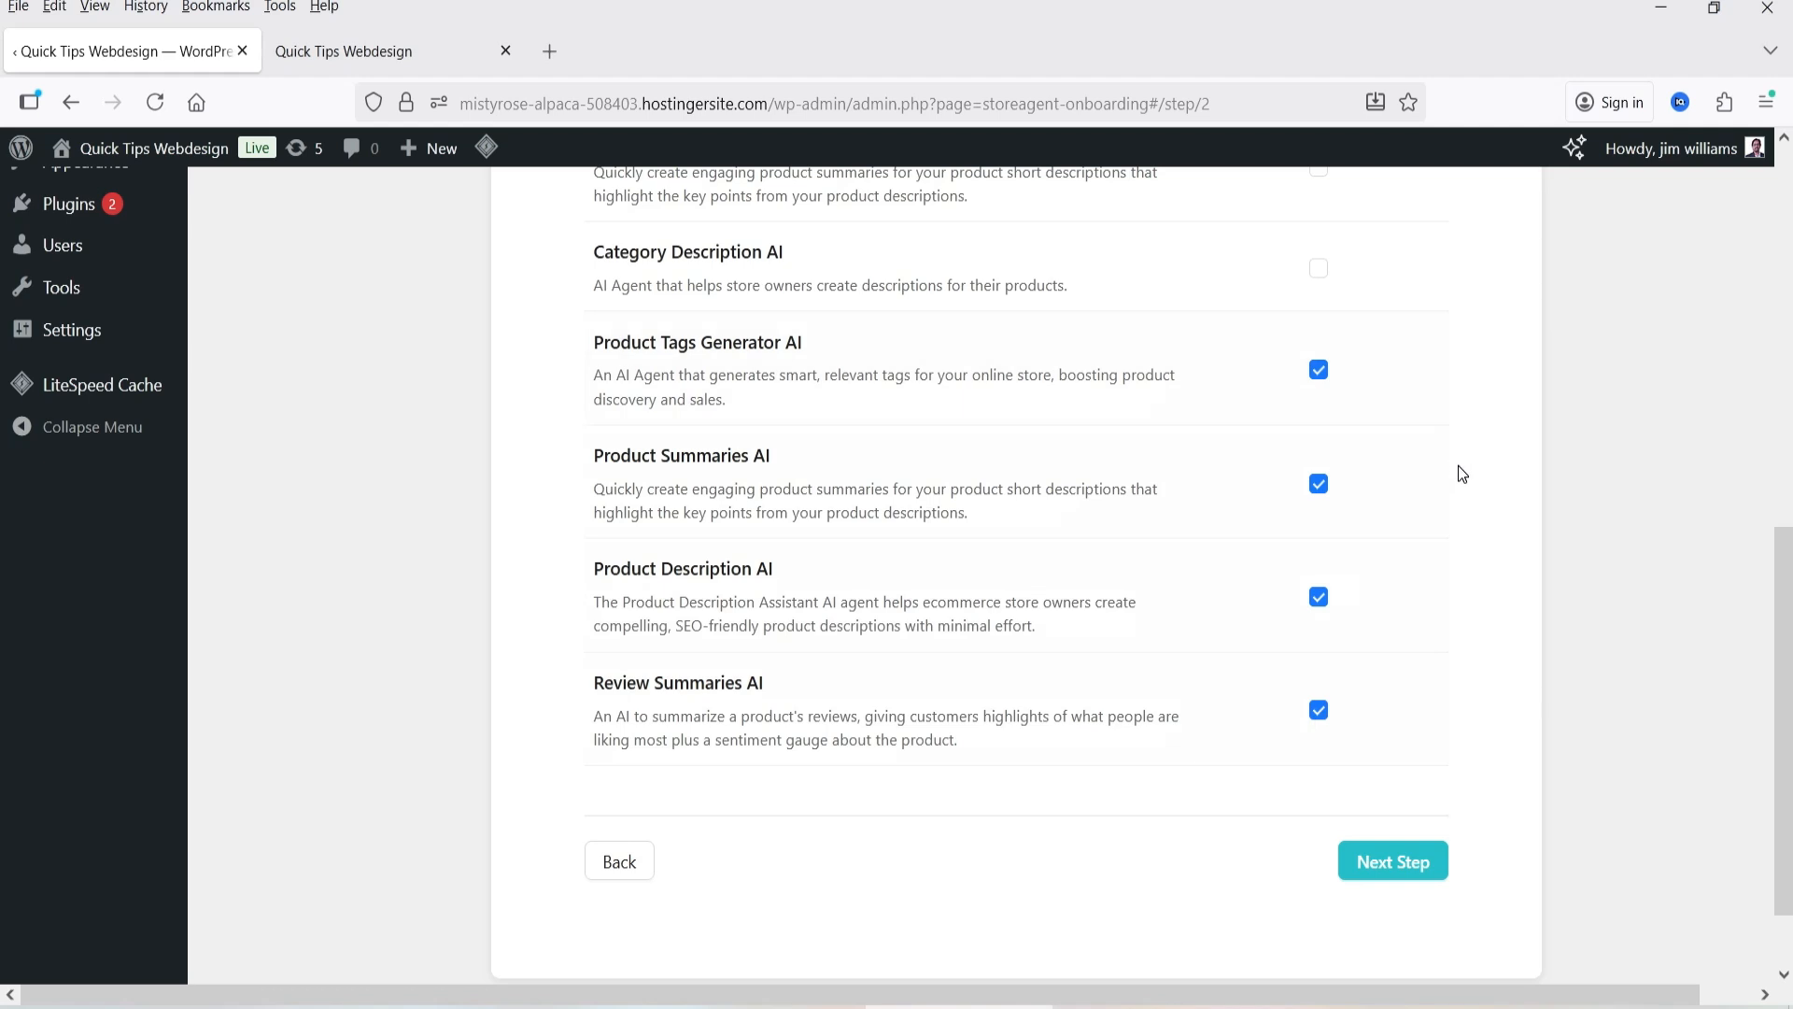
{"action": "scroll", "coordinate": [1463, 473], "scroll_direction": "up", "scroll_amount": 2}
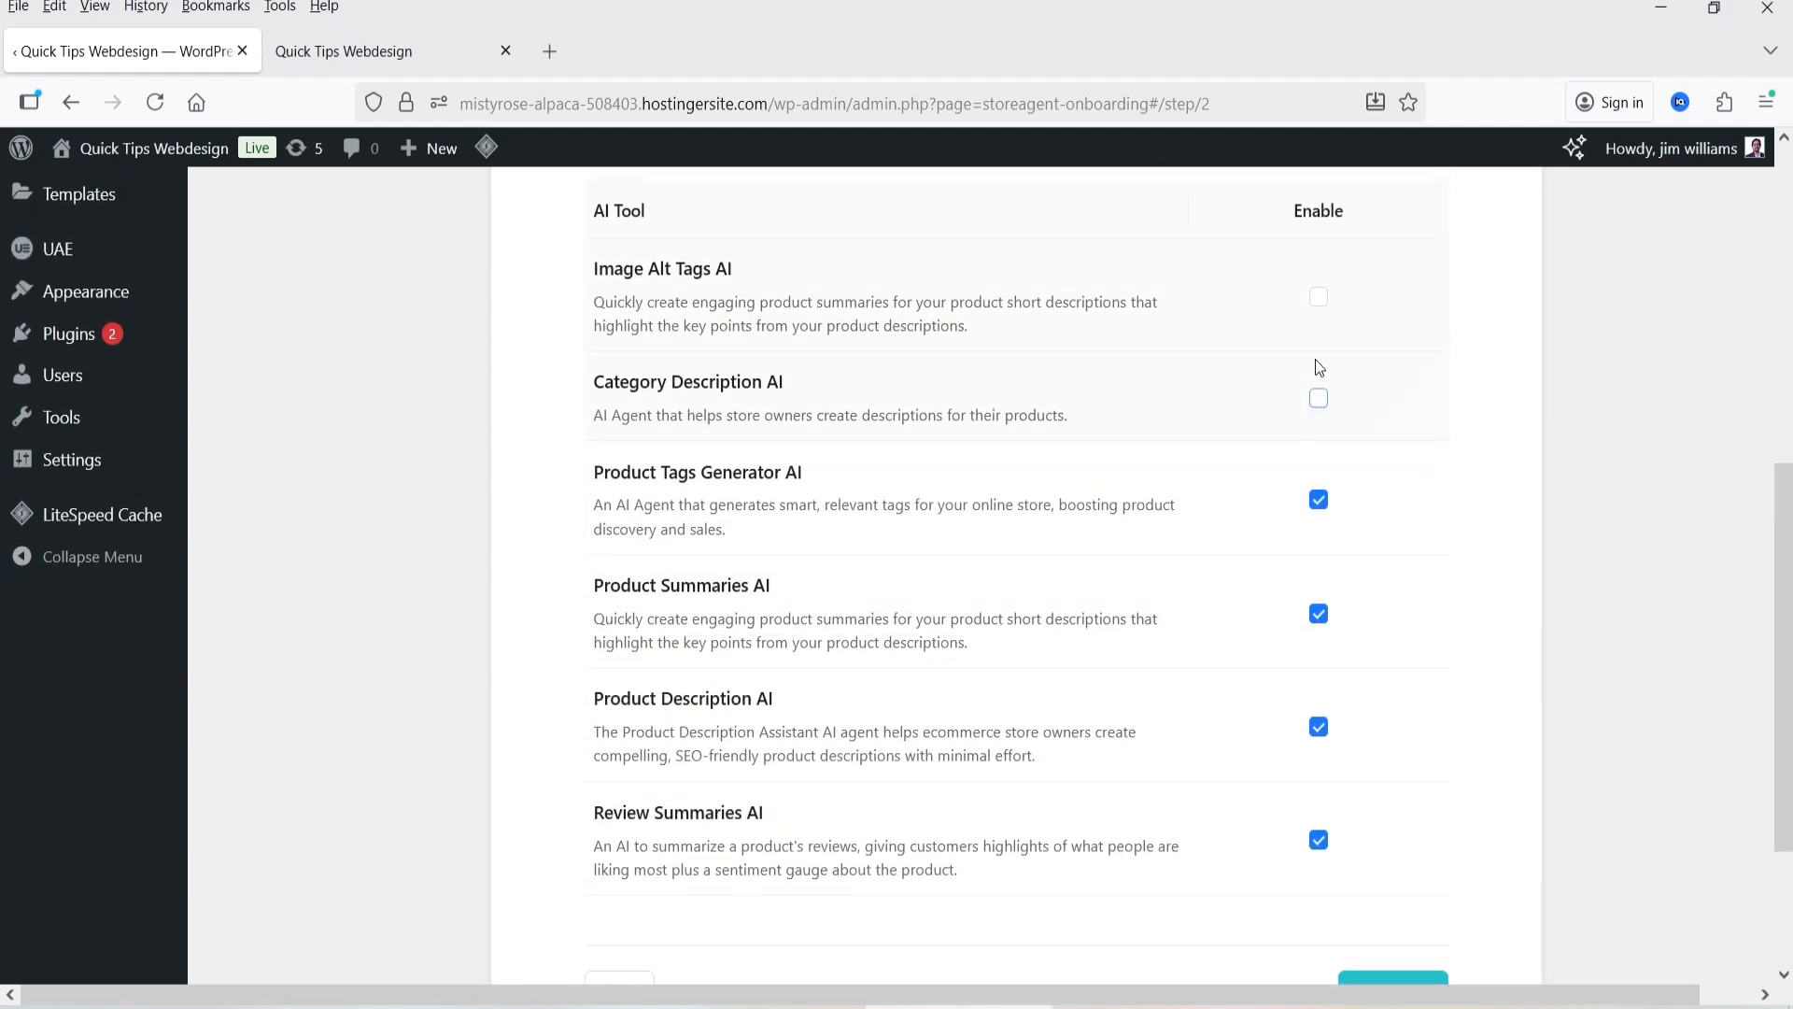
{"action": "scroll", "coordinate": [1571, 501], "scroll_direction": "down", "scroll_amount": 3}
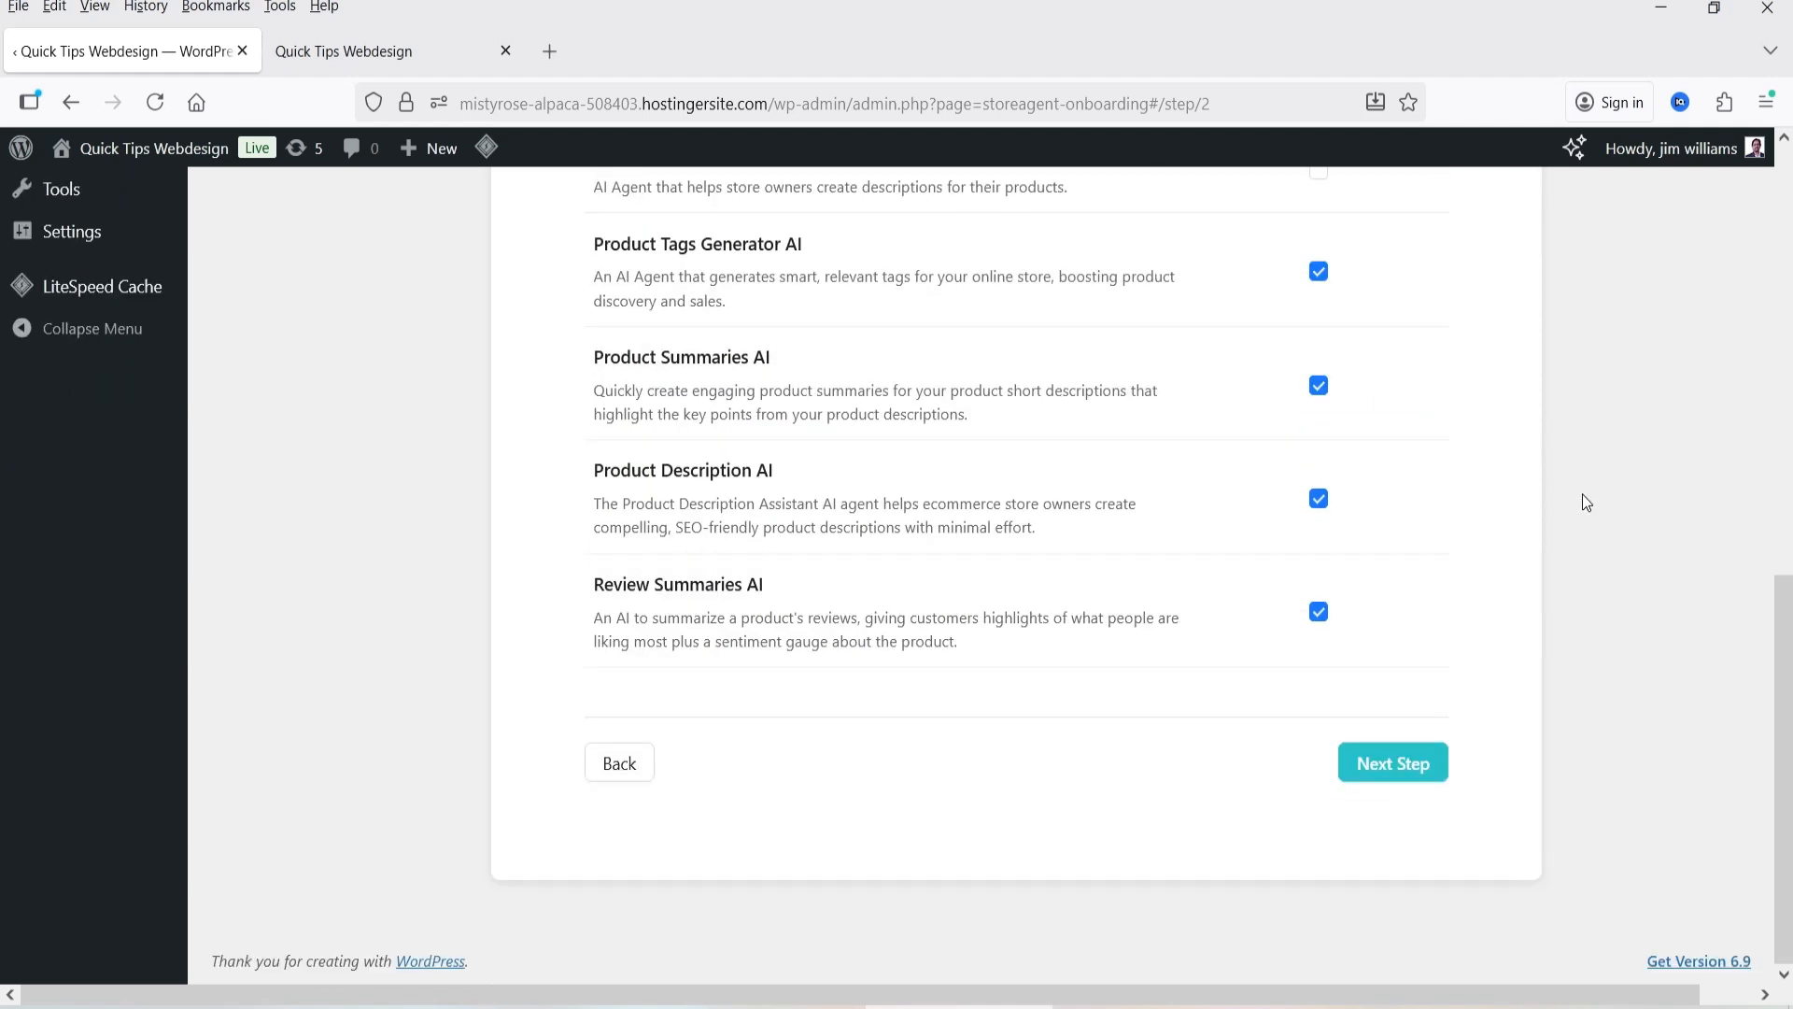
{"action": "left_click", "coordinate": [1401, 770]}
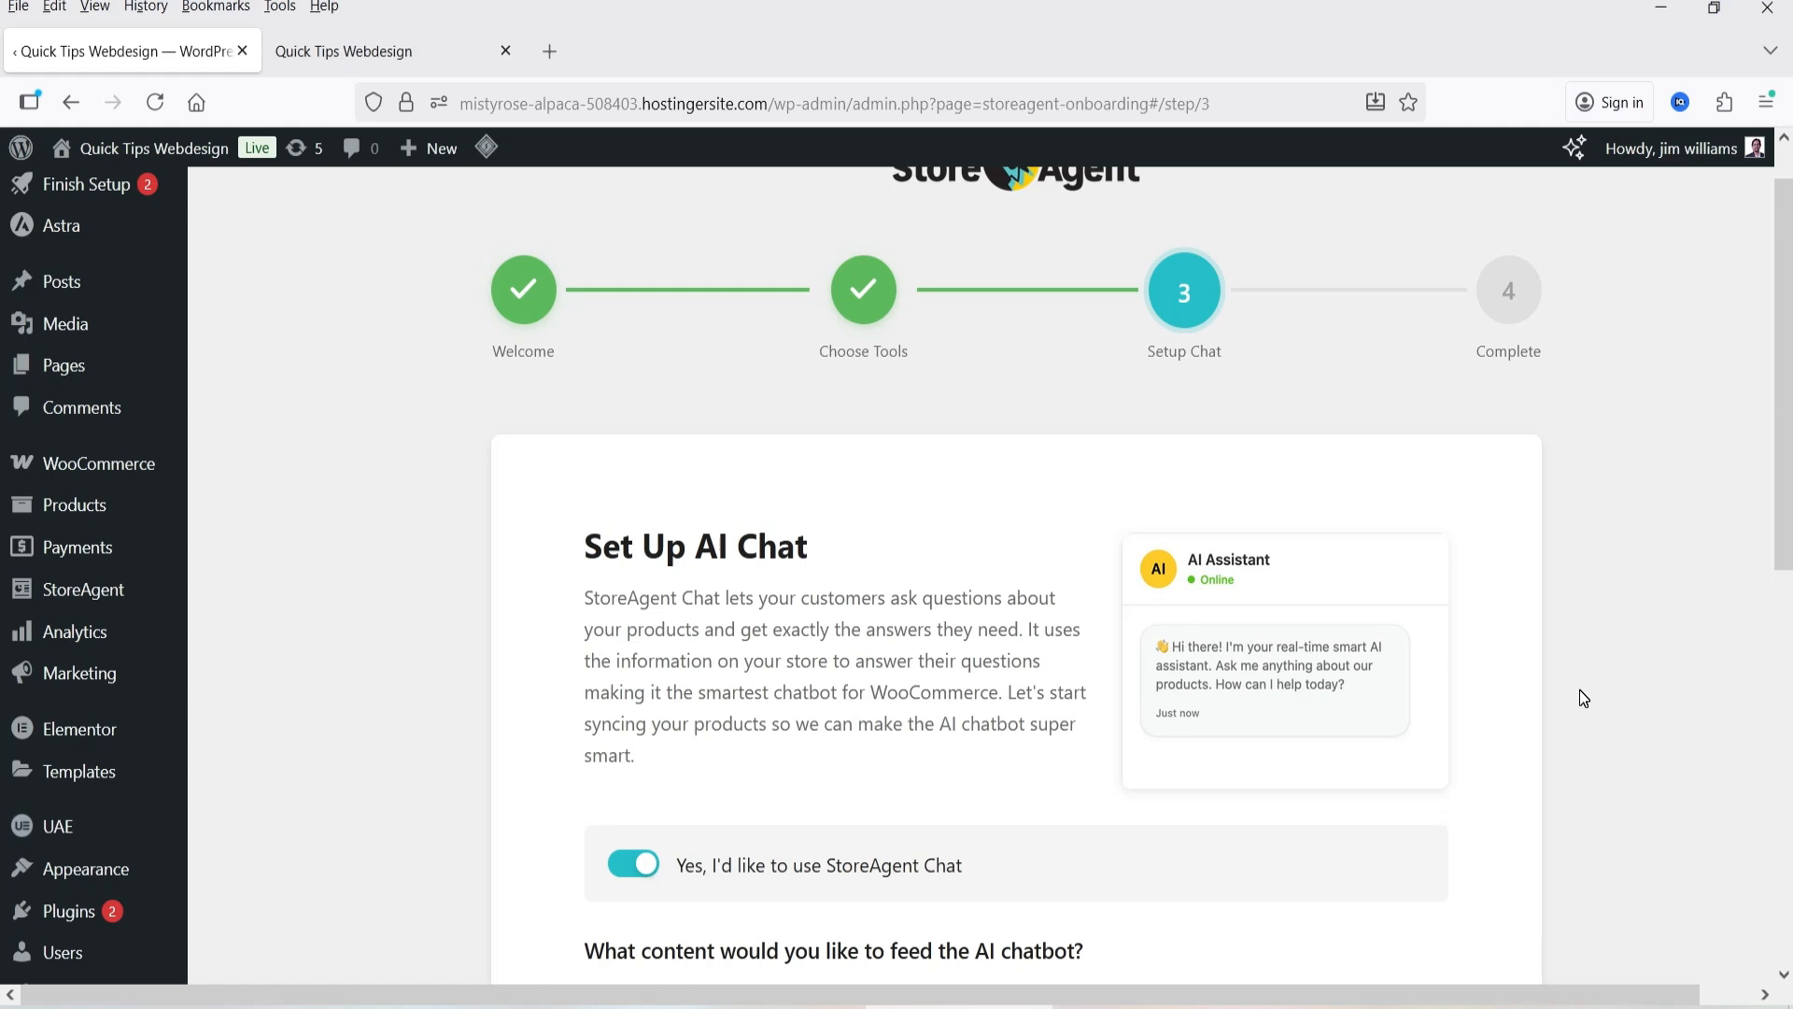
Complete the setup with StoreAgent Chat enabled and only Products feeding the AI chatbot.
{"action": "scroll", "coordinate": [1587, 710], "scroll_direction": "down", "scroll_amount": 3}
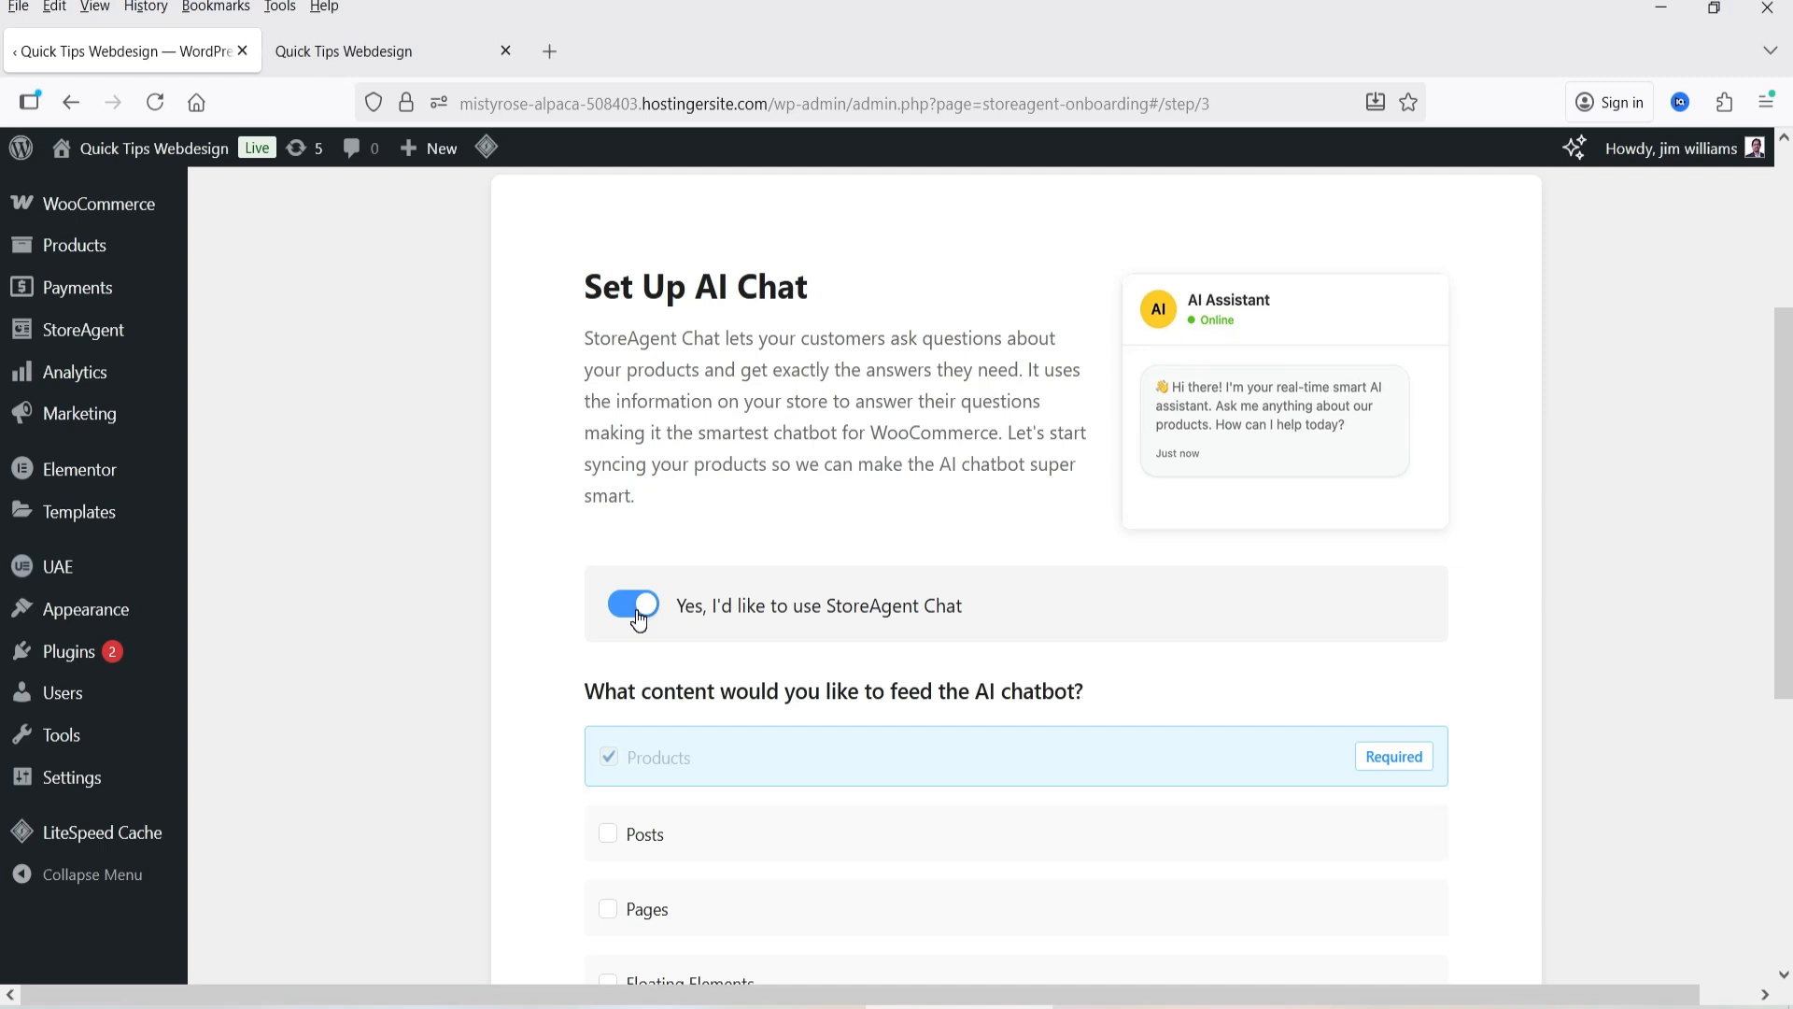
{"action": "scroll", "coordinate": [523, 670], "scroll_direction": "down", "scroll_amount": 3}
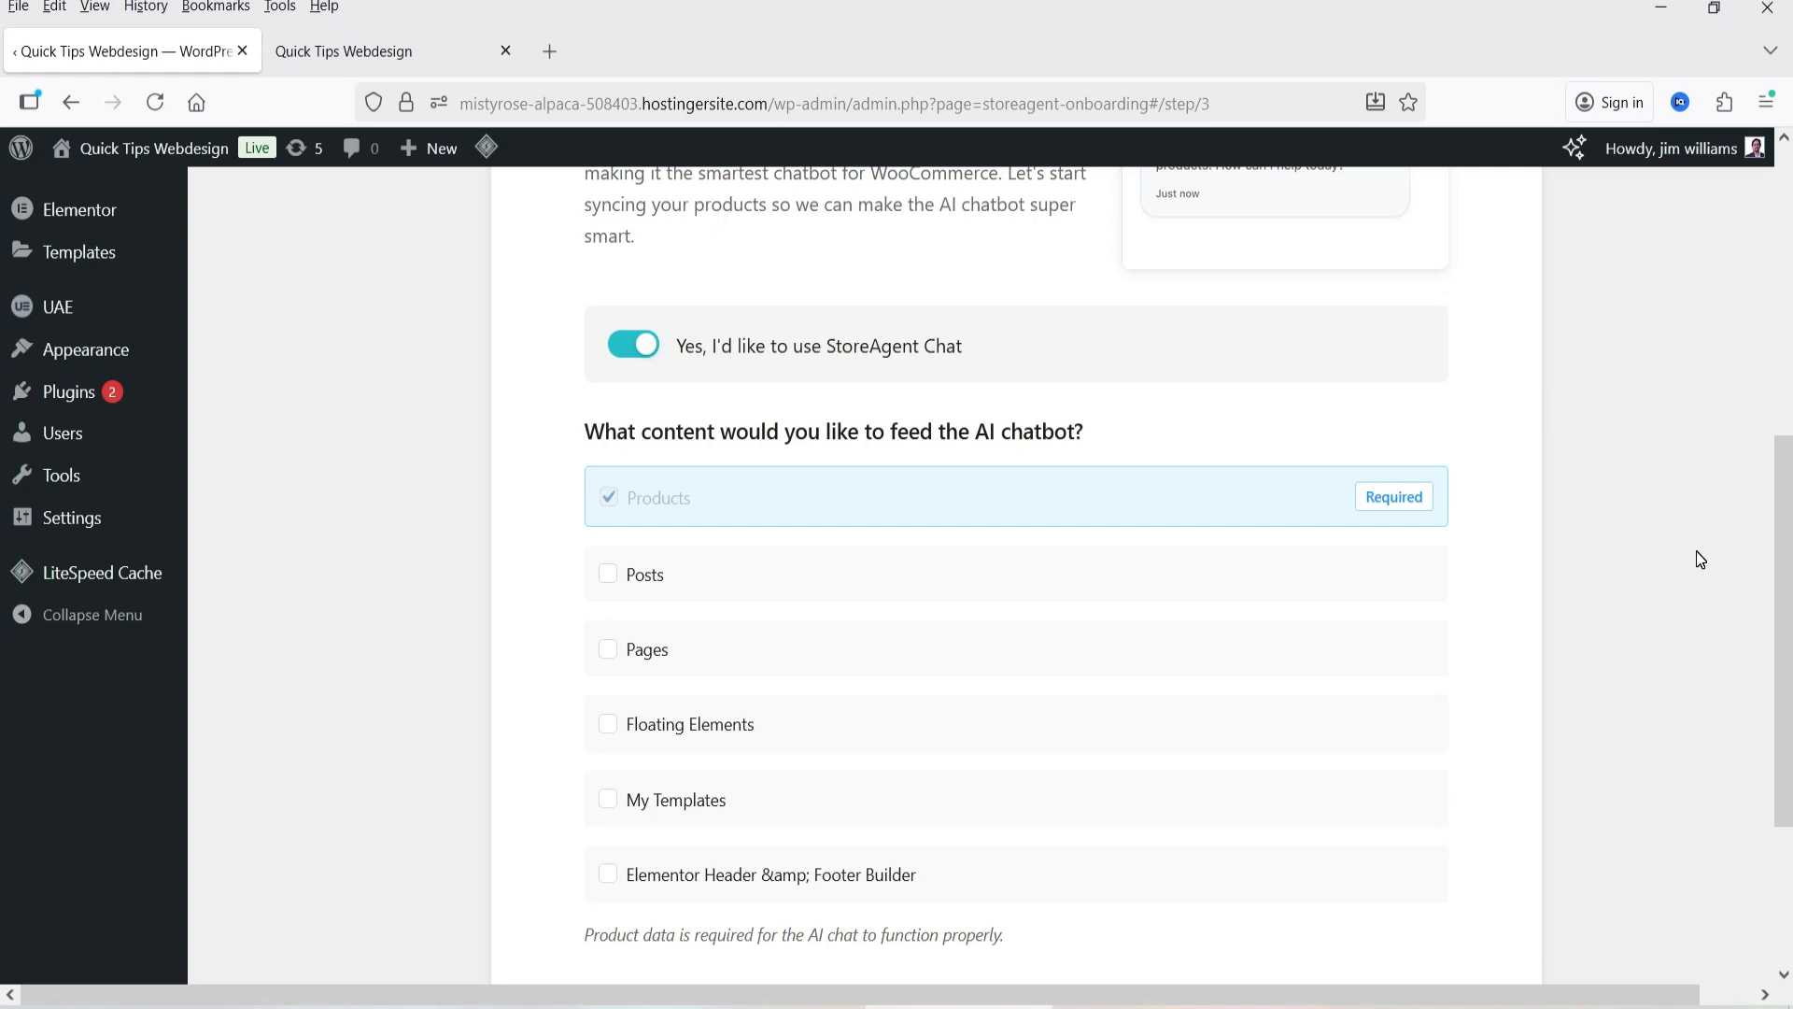
{"action": "scroll", "coordinate": [1696, 555], "scroll_direction": "down", "scroll_amount": 3}
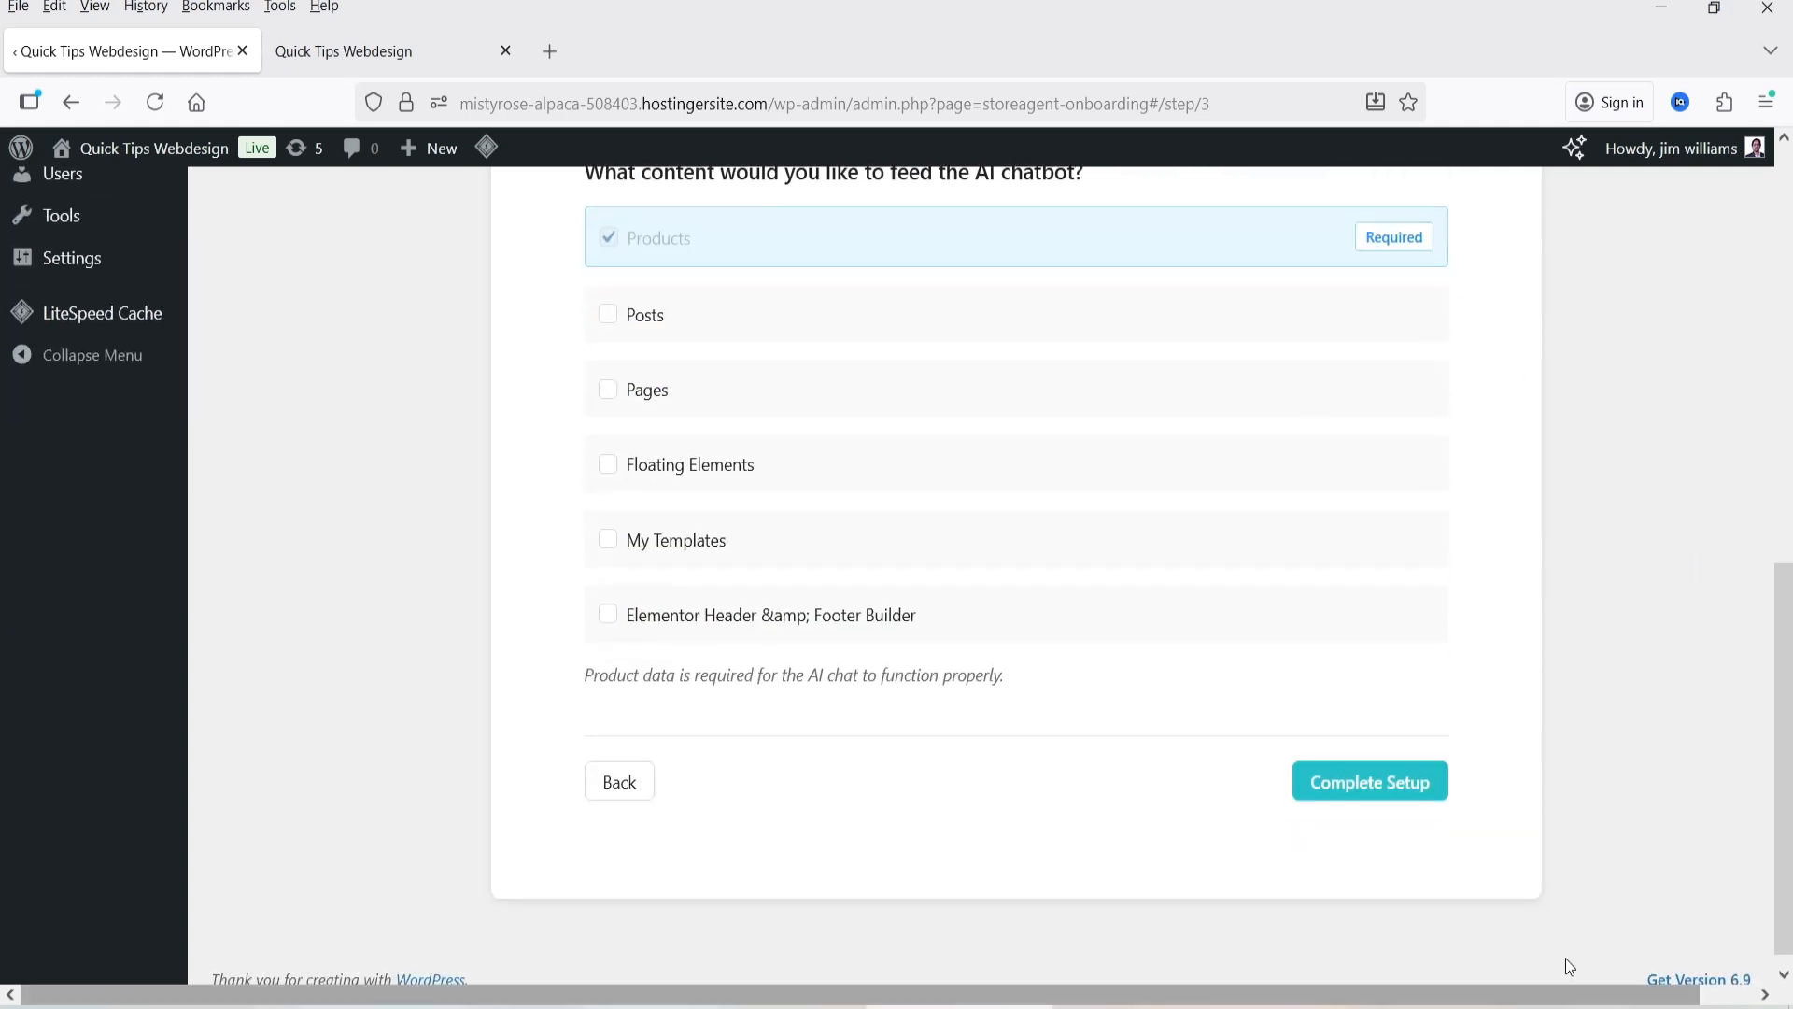
{"action": "left_click", "coordinate": [1374, 797]}
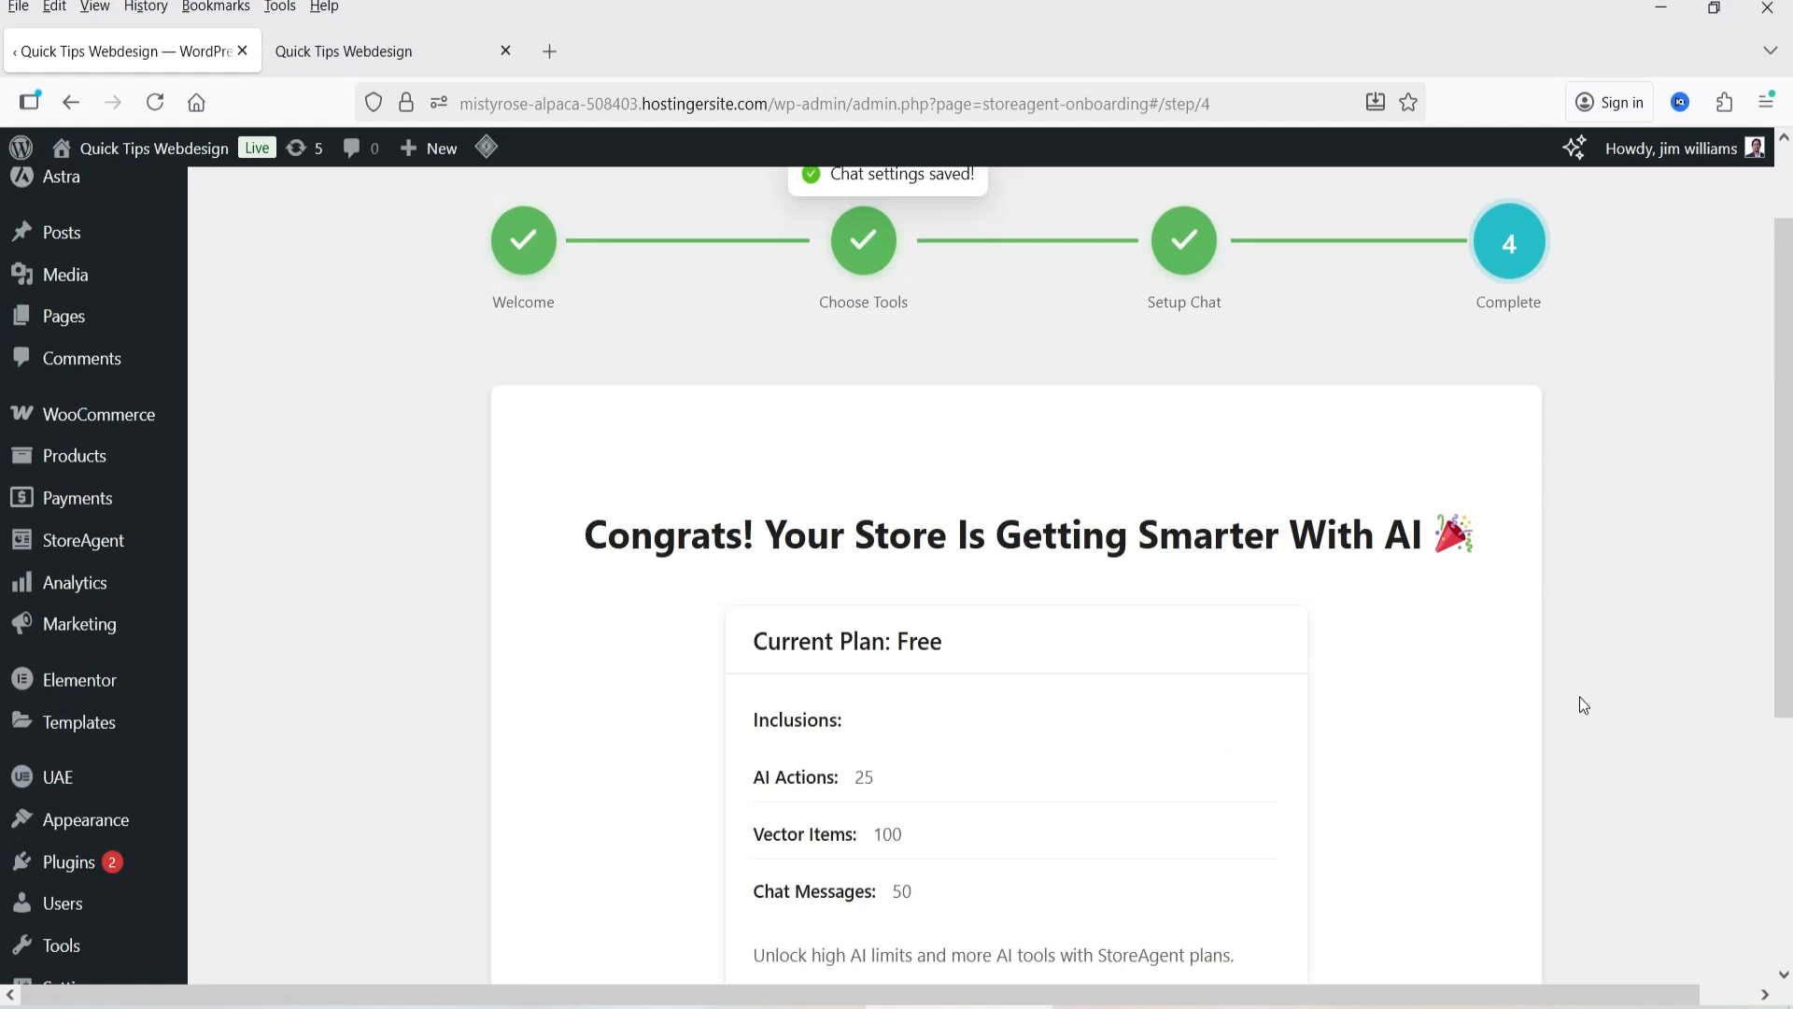
Review the current plan's inclusions and open the StoreAgent My Account page.
{"action": "scroll", "coordinate": [1585, 698], "scroll_direction": "down", "scroll_amount": 4}
{"action": "scroll", "coordinate": [1503, 635], "scroll_direction": "up", "scroll_amount": 4}
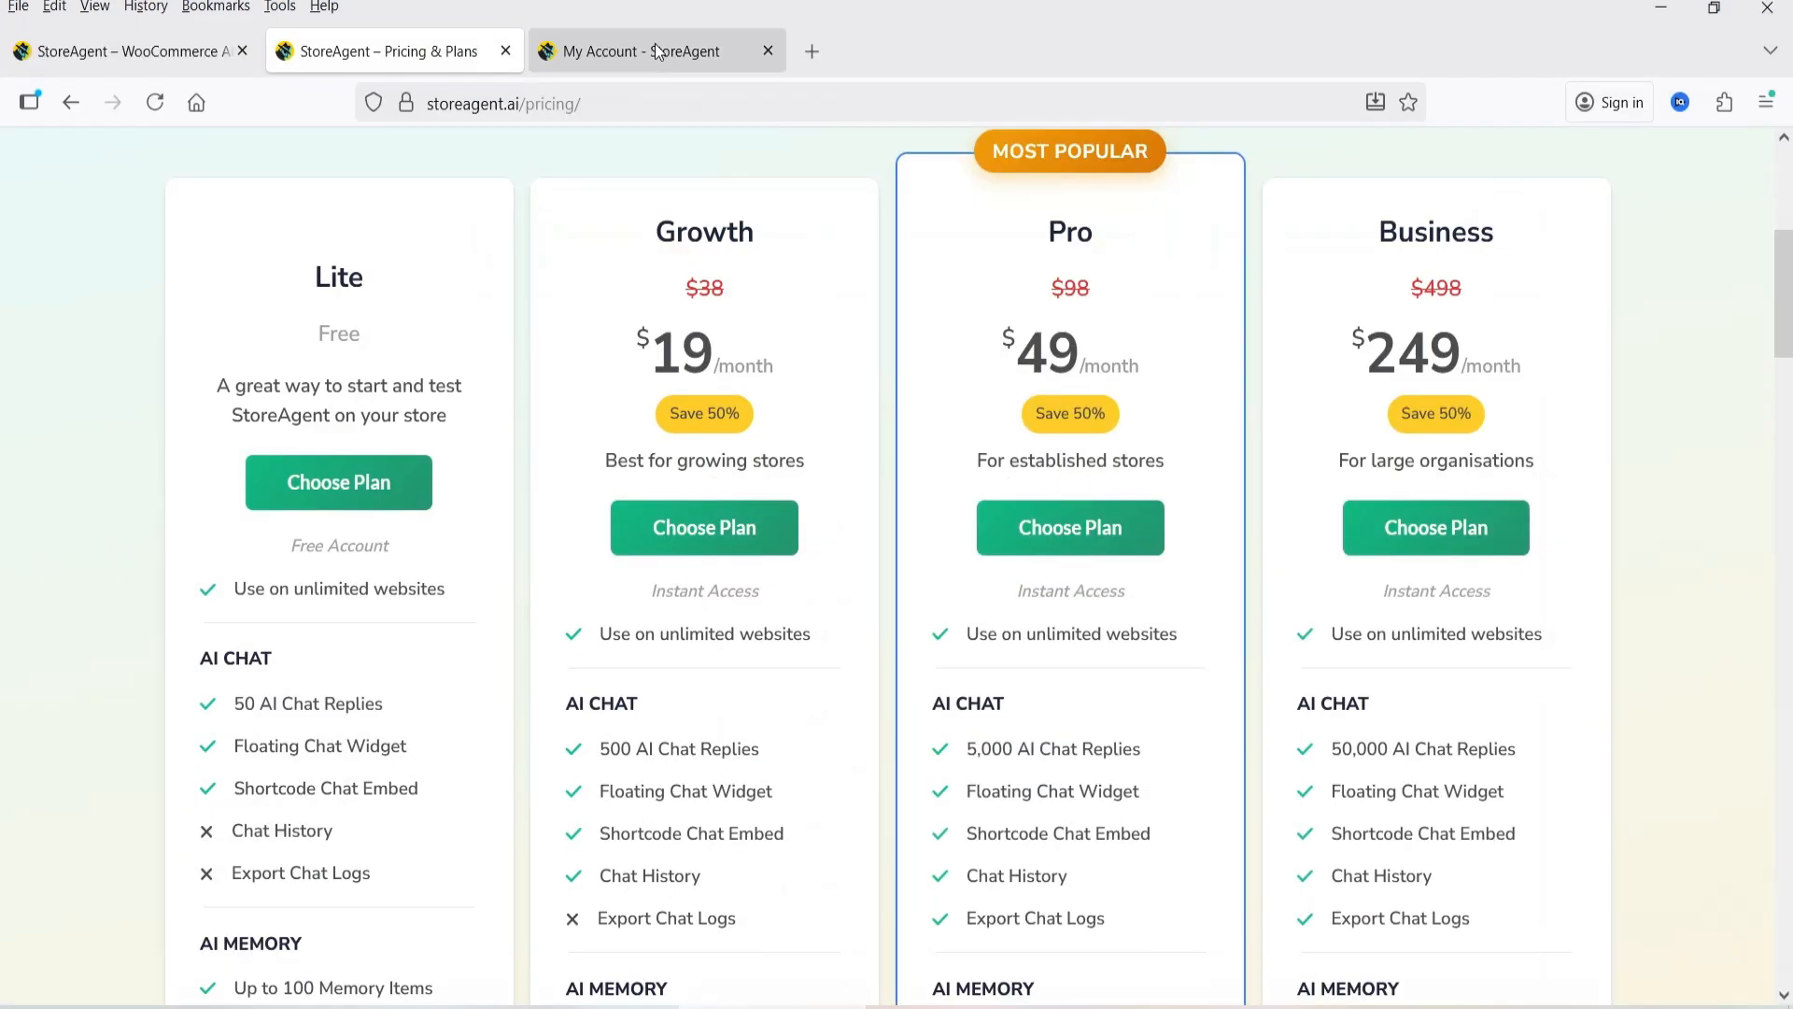
{"action": "left_click", "coordinate": [659, 52]}
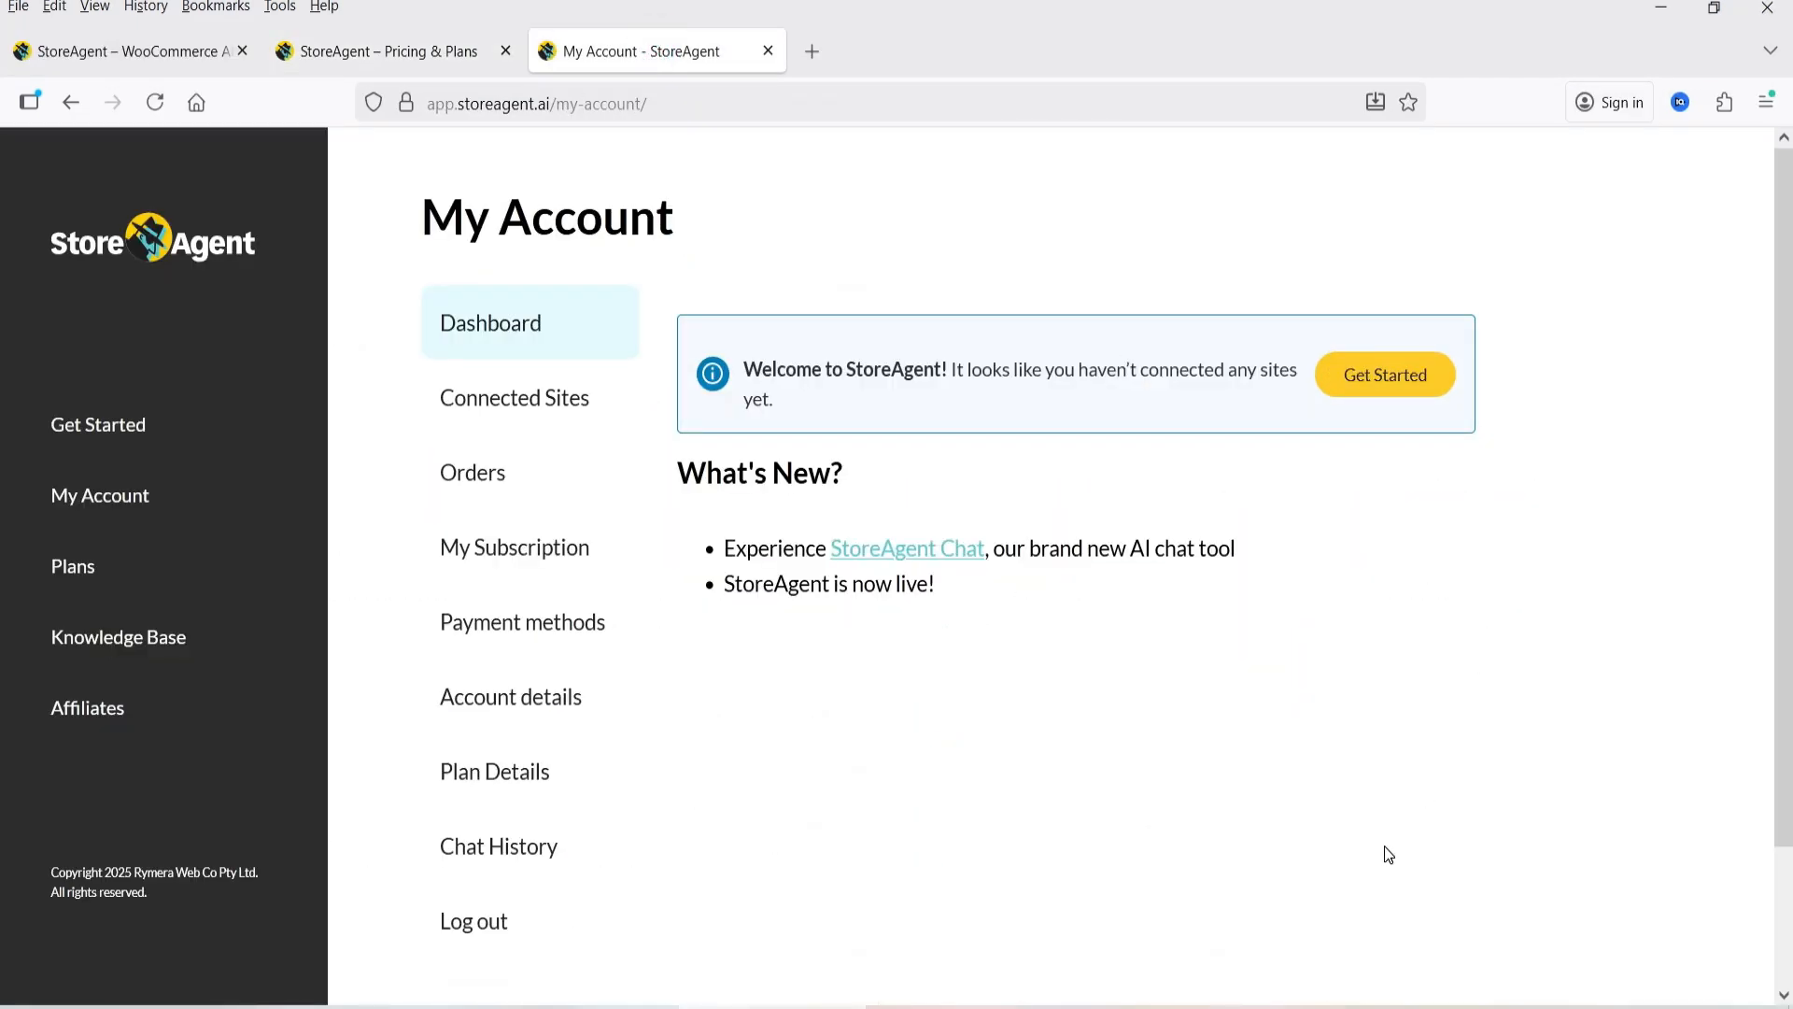
Review the account's connected sites and the subscription details with totals in StoreAgent My Account.
{"action": "left_click", "coordinate": [490, 412]}
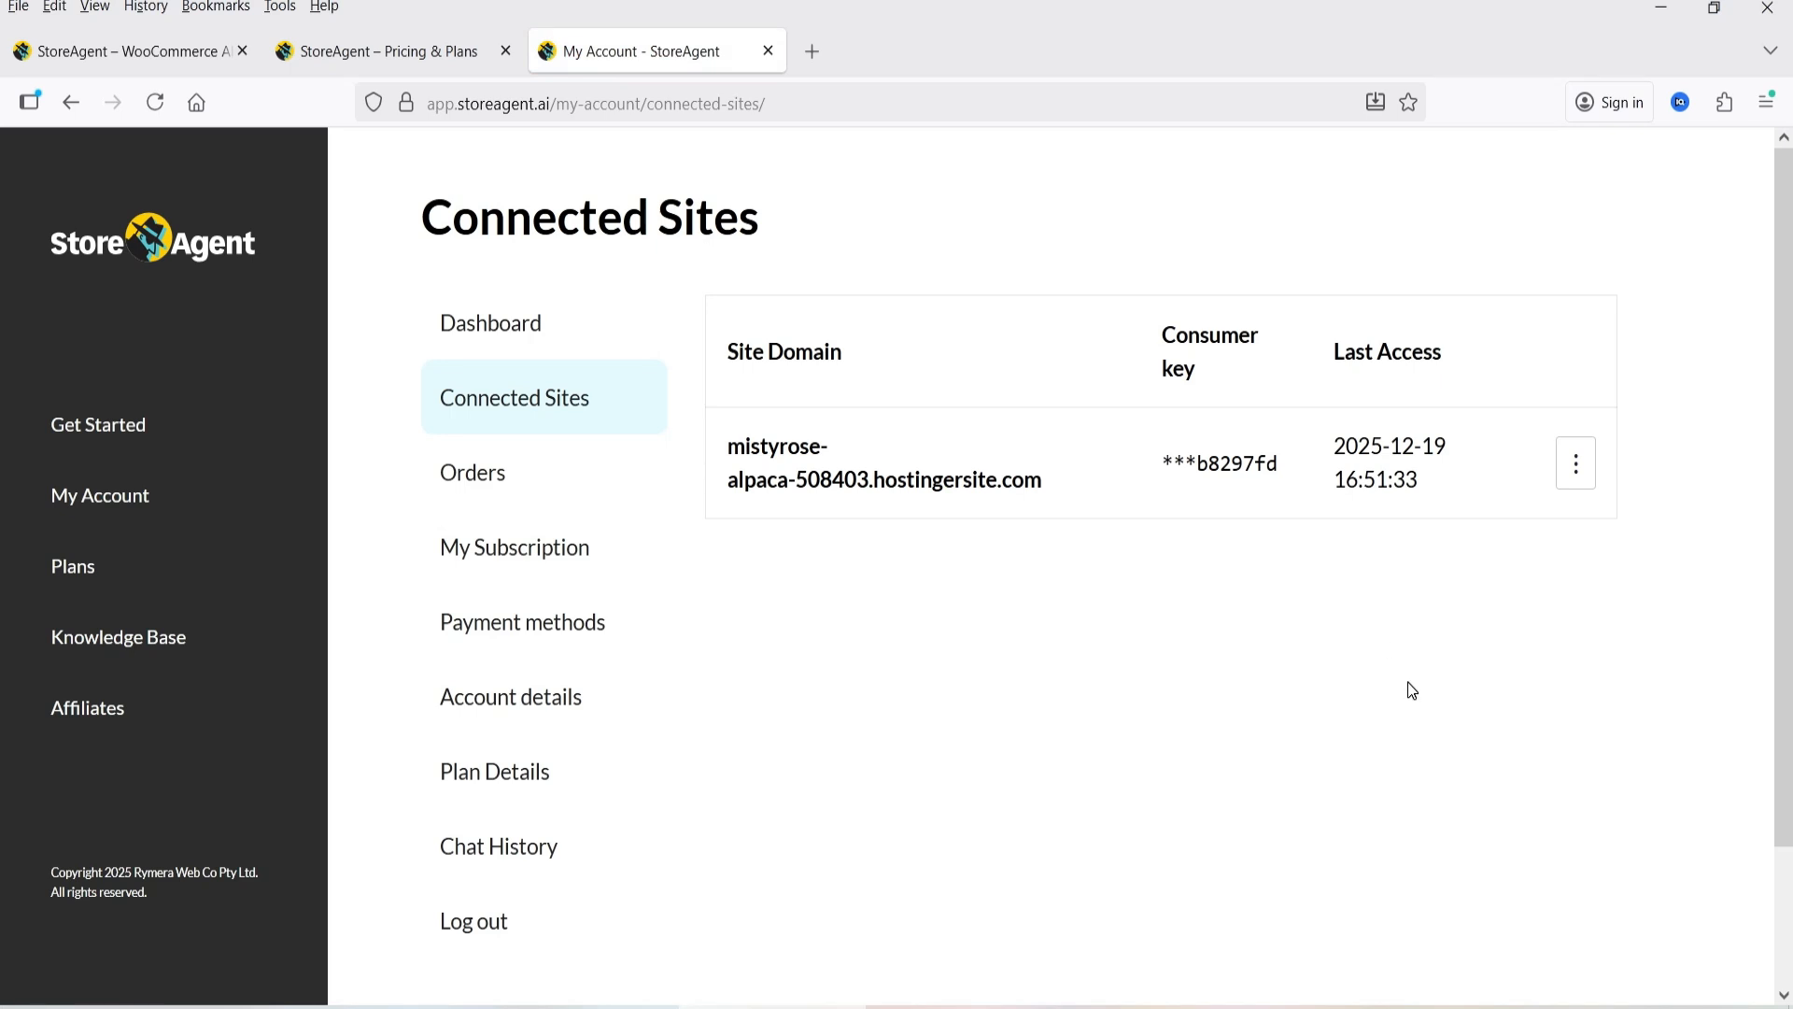
{"action": "left_click", "coordinate": [515, 536]}
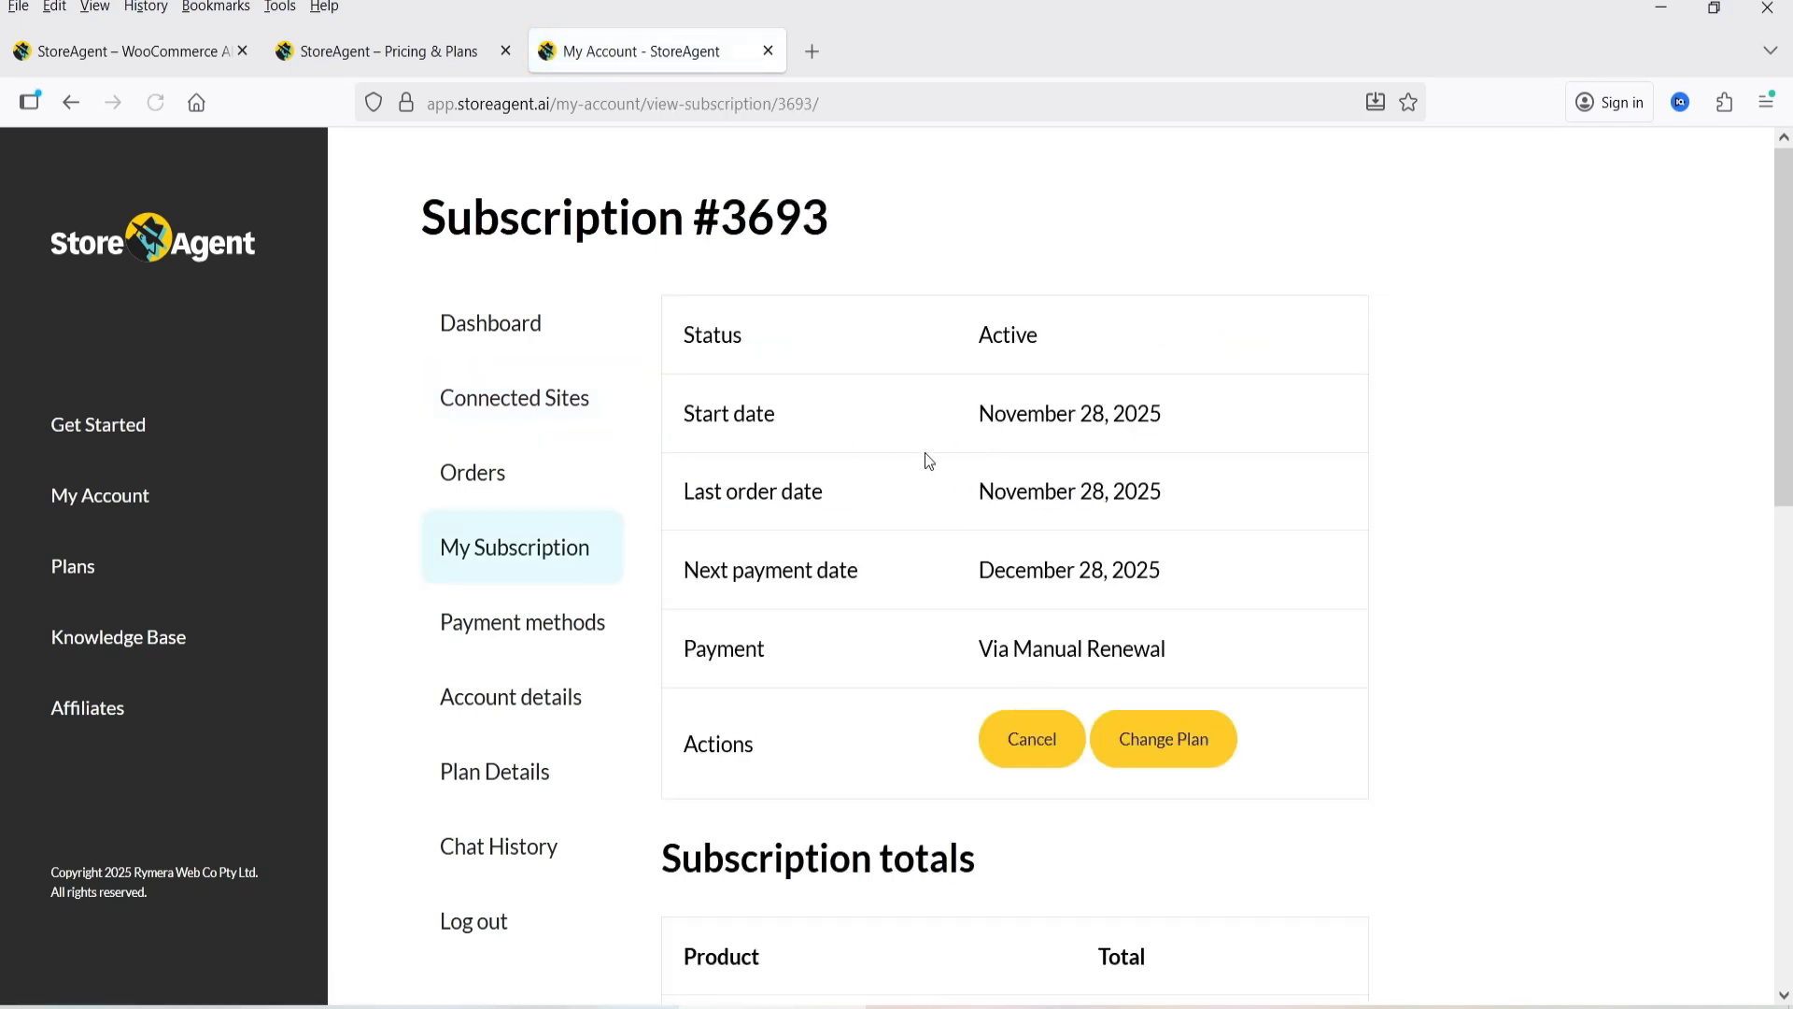
{"action": "scroll", "coordinate": [936, 740], "scroll_direction": "down", "scroll_amount": 4}
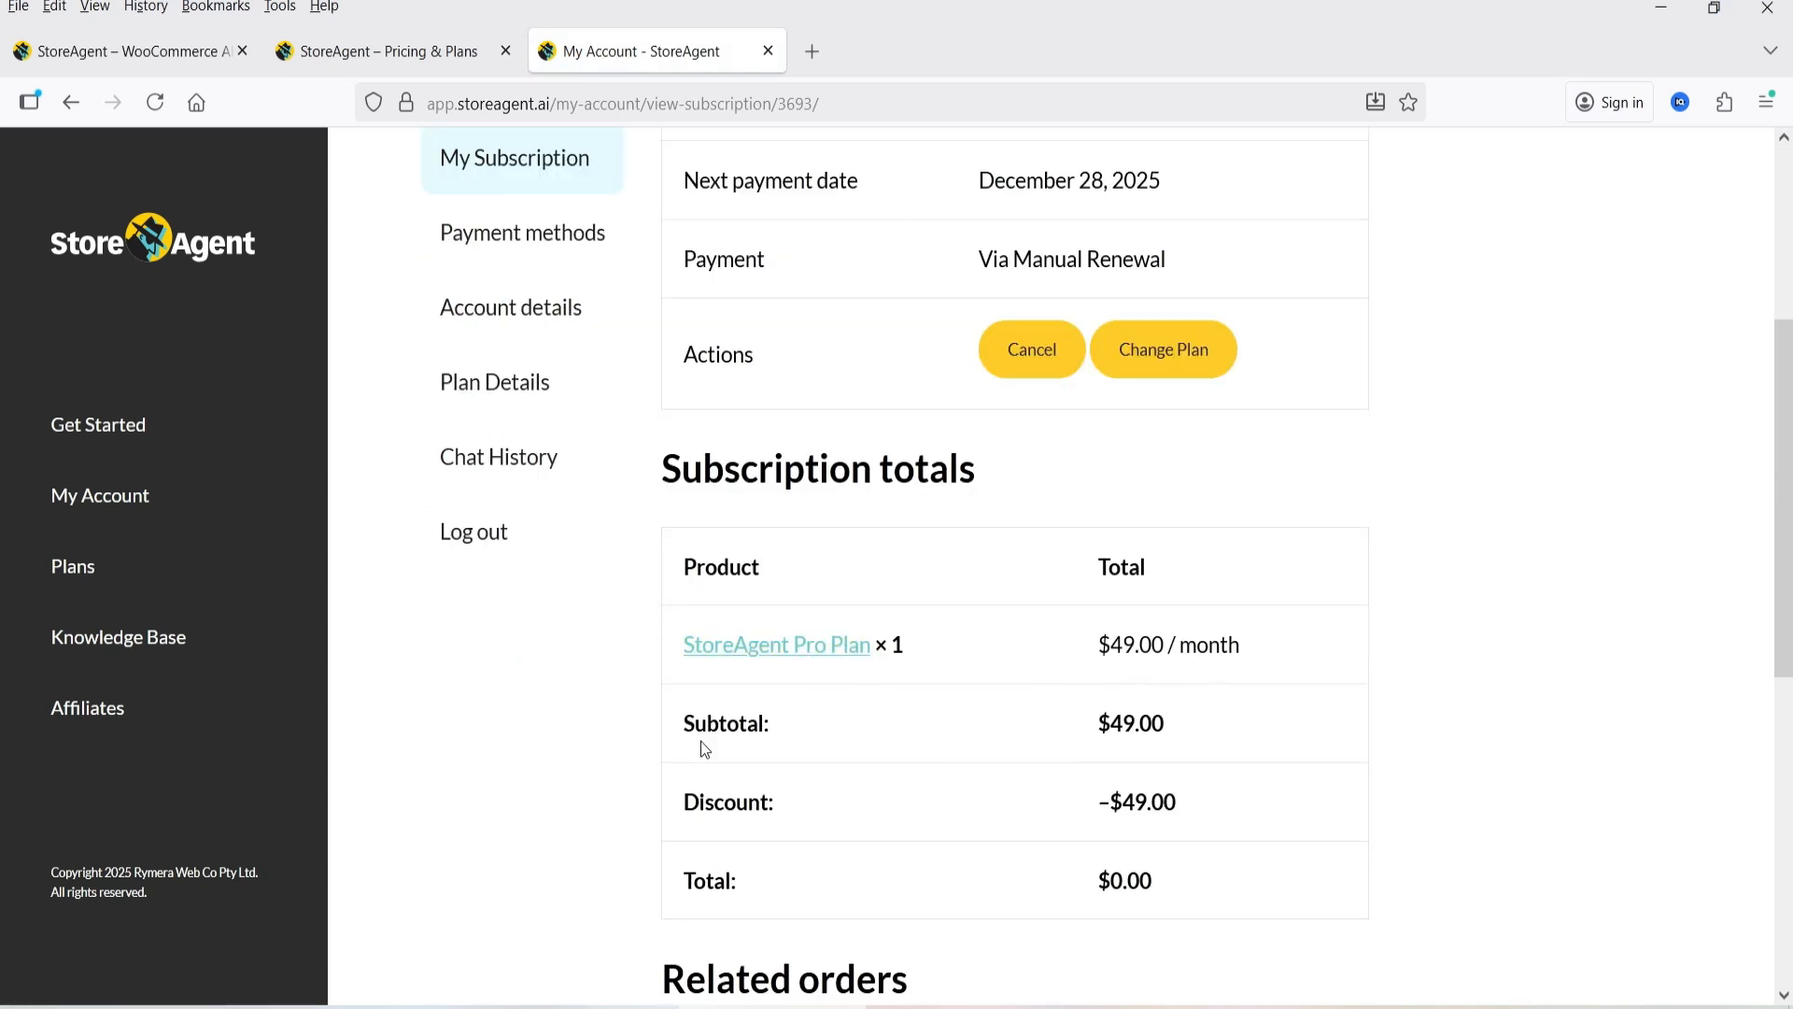
{"action": "scroll", "coordinate": [700, 742], "scroll_direction": "up", "scroll_amount": 4}
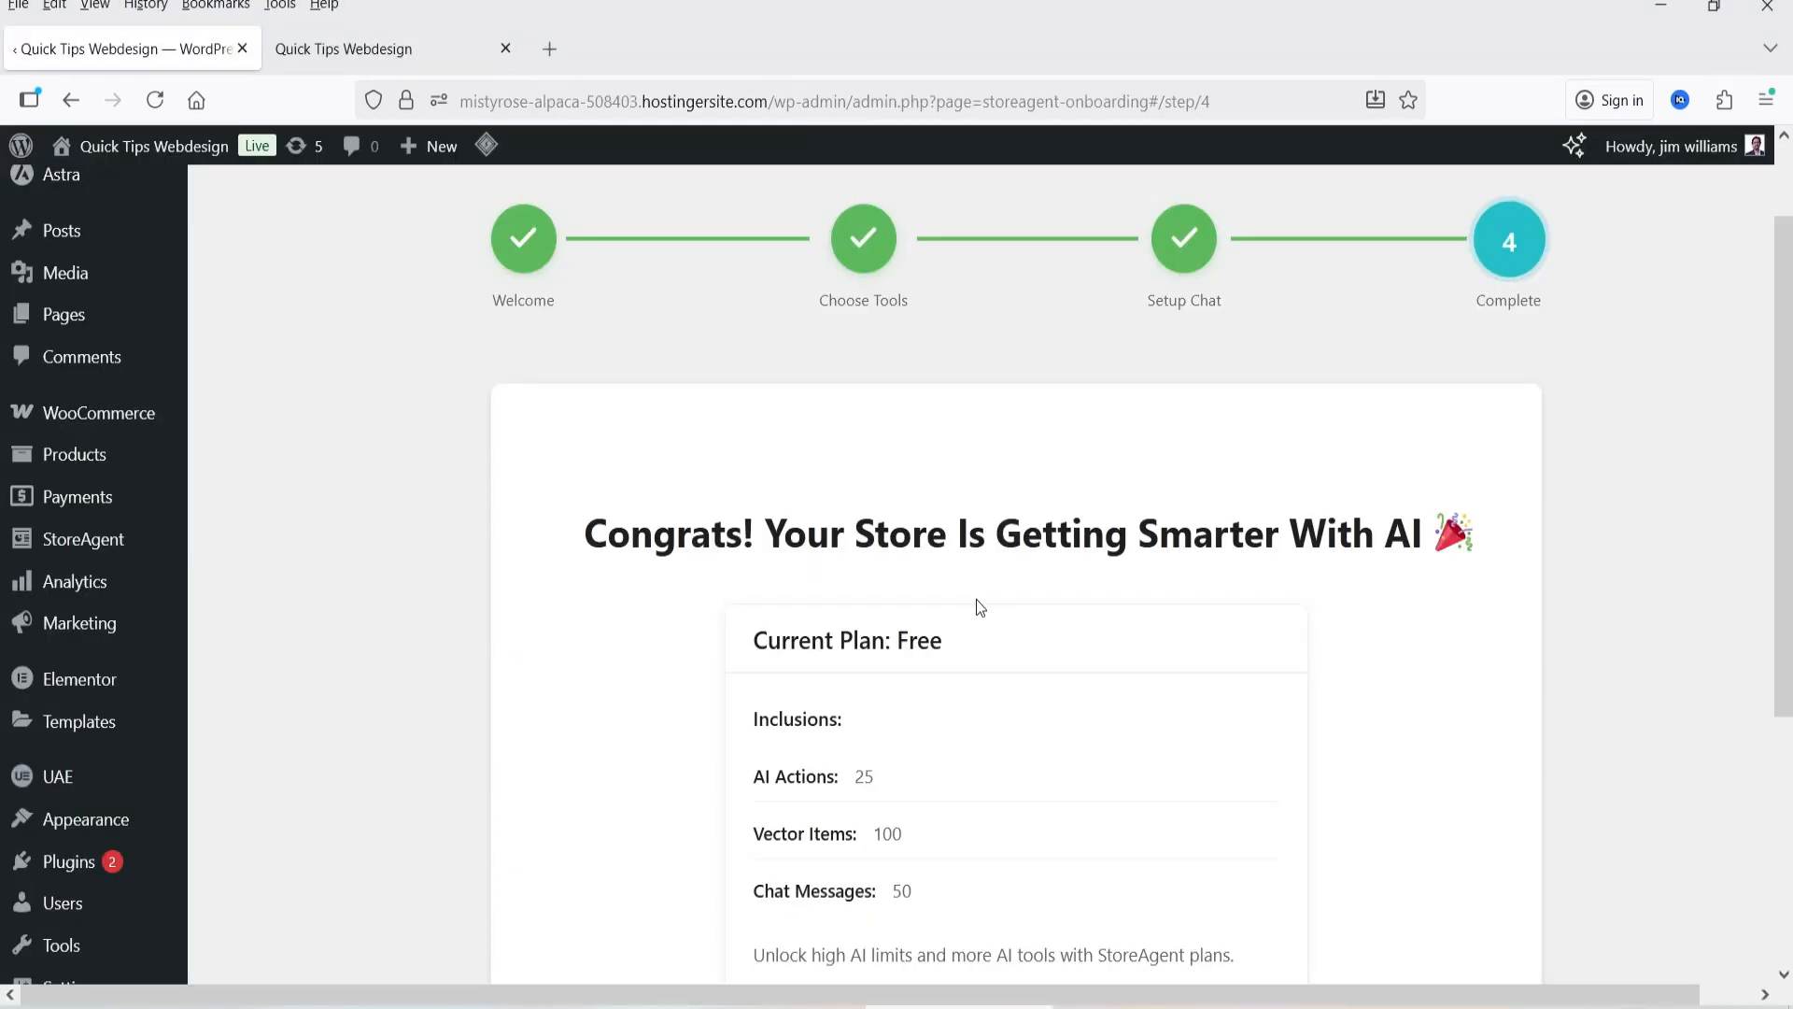
Leave the completed setup wizard and open the StoreAgent plugin settings at the AI content tools.
{"action": "scroll", "coordinate": [977, 603], "scroll_direction": "down", "scroll_amount": 4}
{"action": "left_click", "coordinate": [1151, 752]}
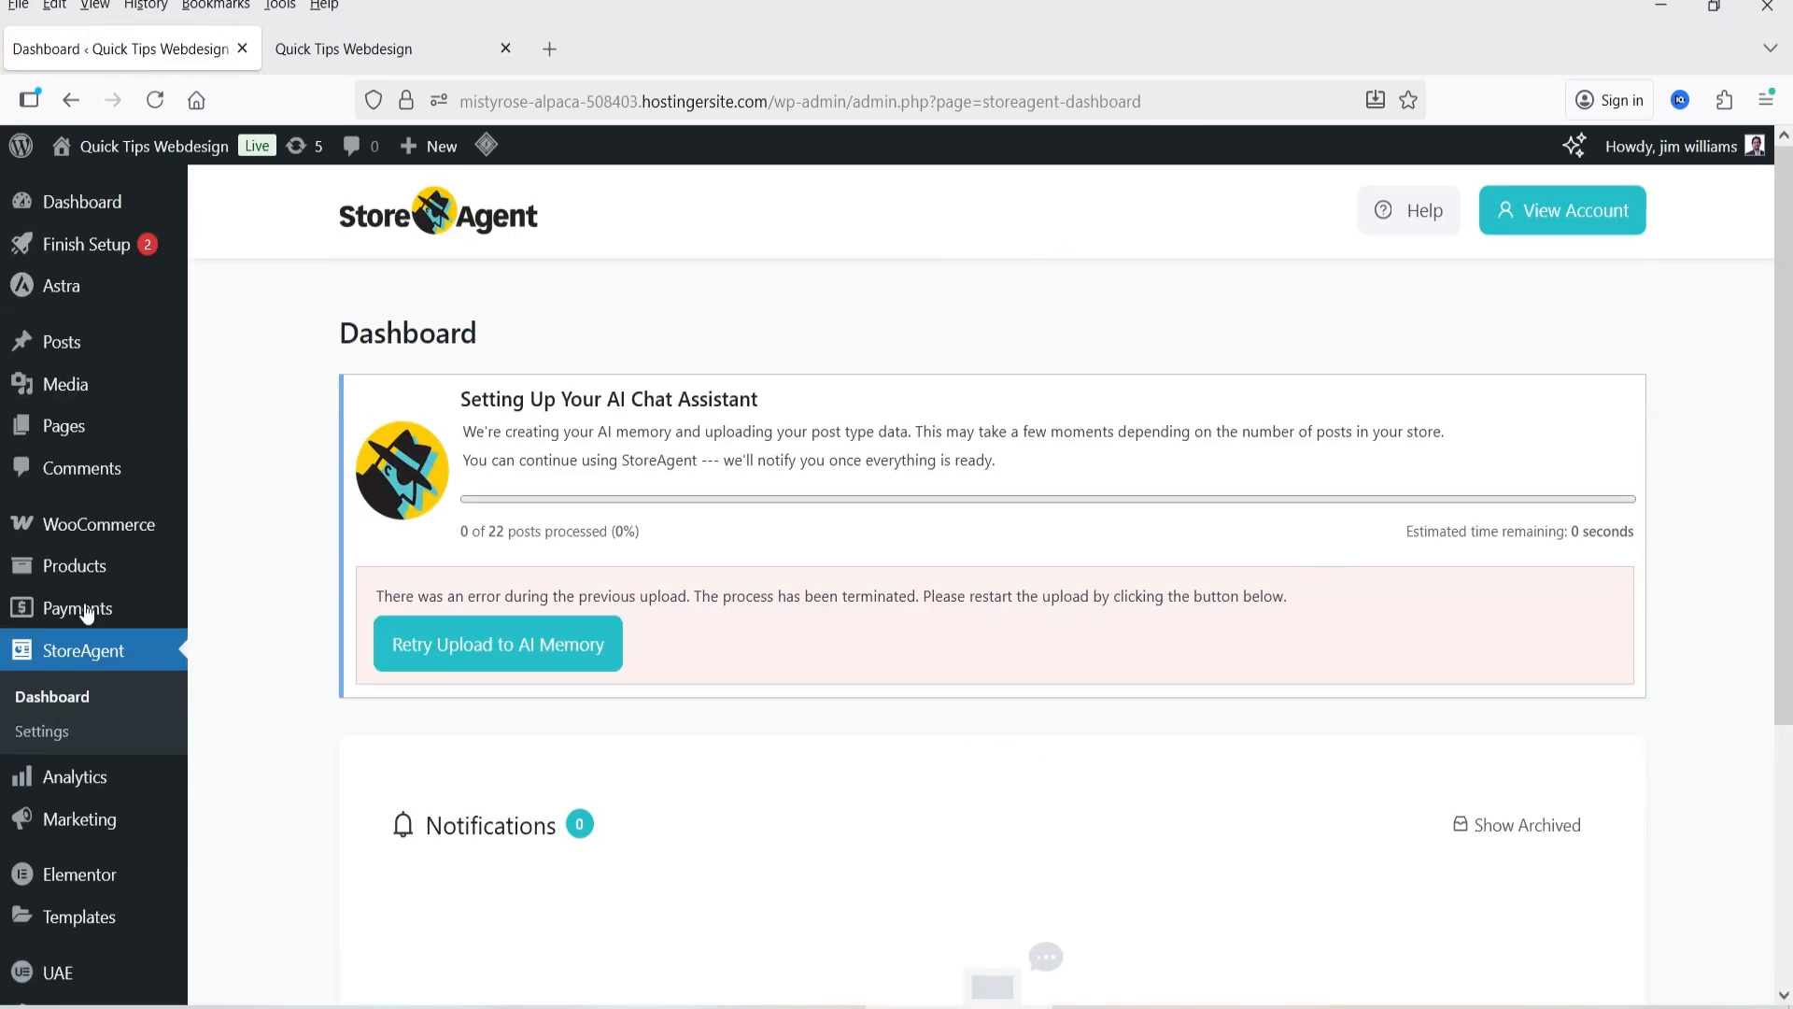
{"action": "left_click", "coordinate": [49, 736]}
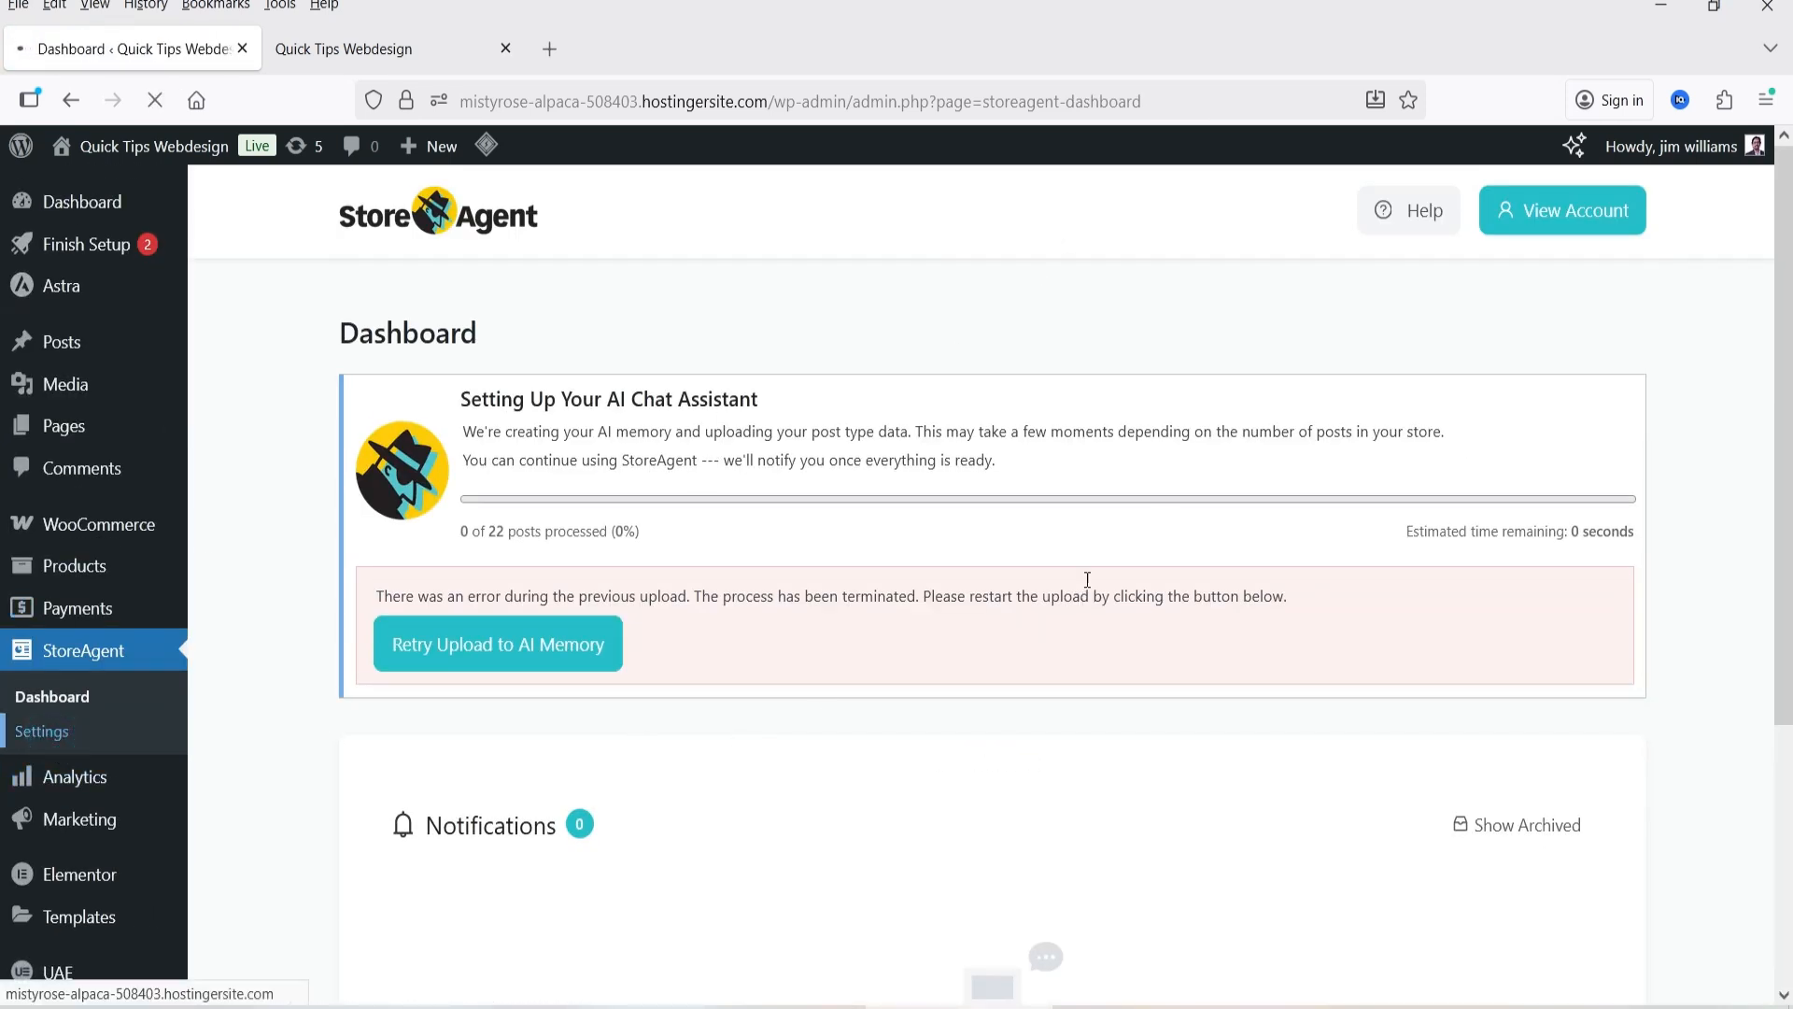
{"action": "scroll", "coordinate": [579, 422], "scroll_direction": "down", "scroll_amount": 5}
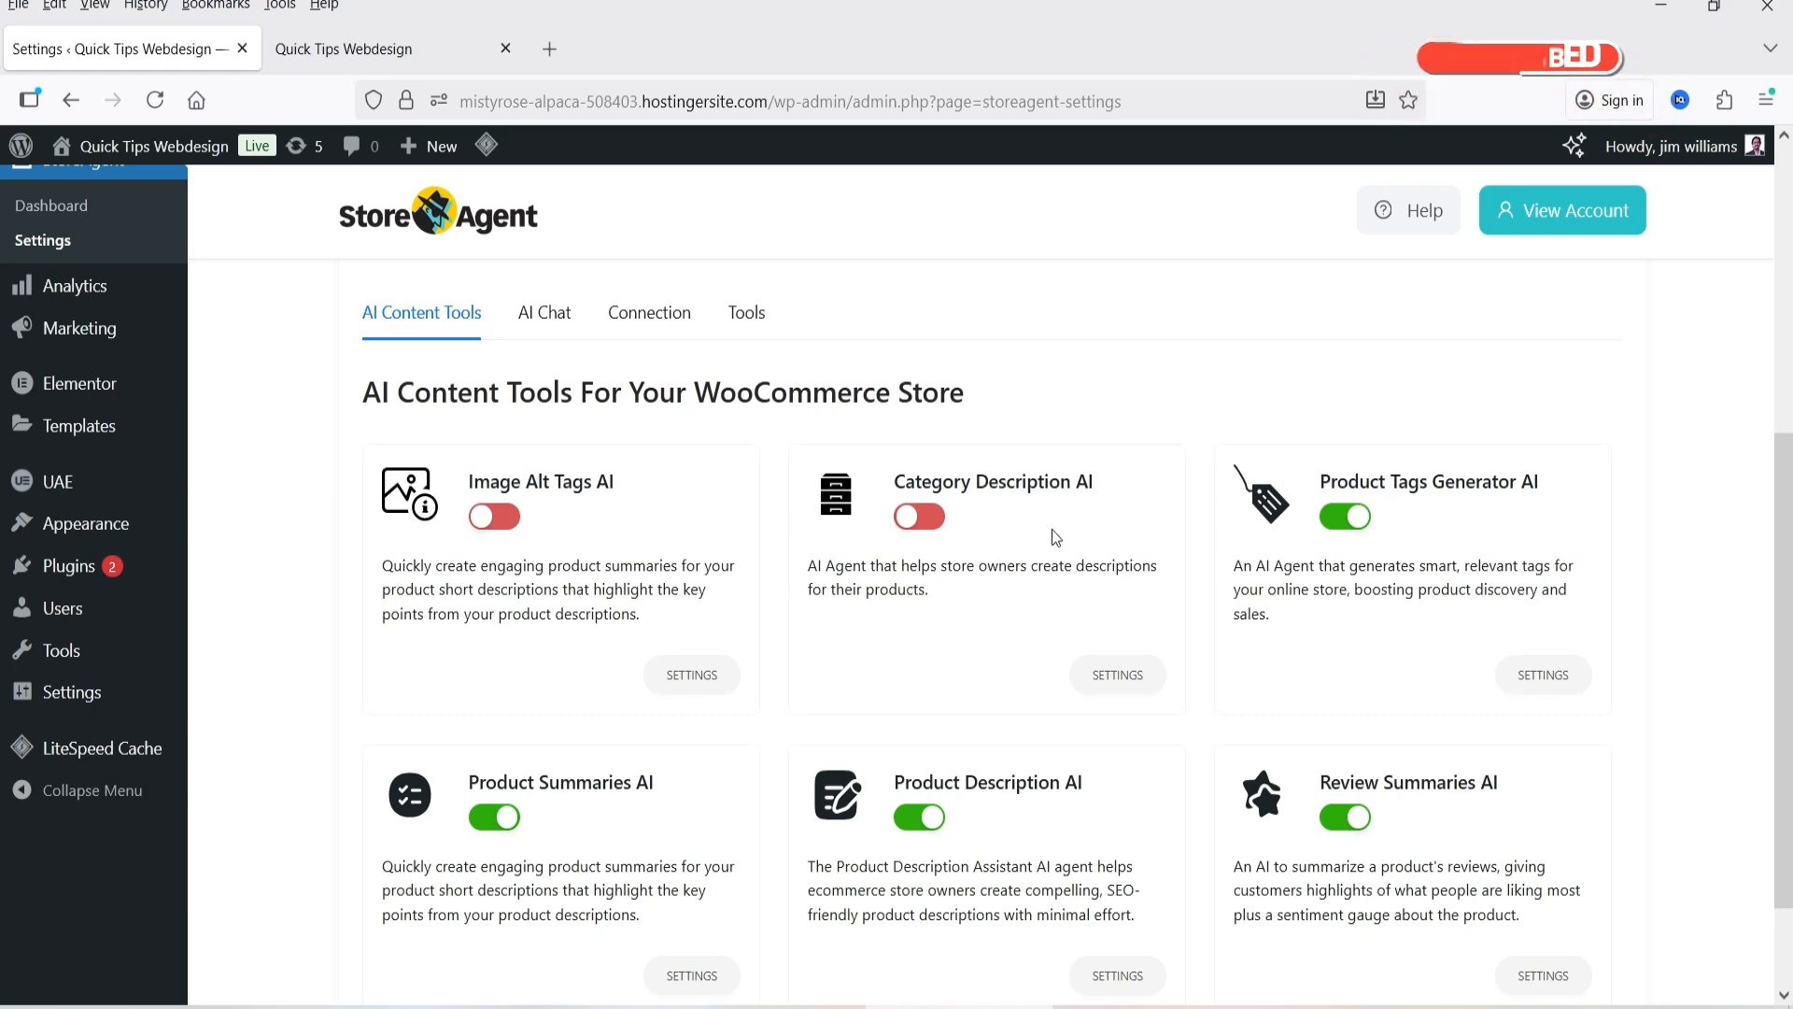
Review the AI Chat general settings, including greeting message, assistant name and AI personality, and save them as they are.
{"action": "left_click", "coordinate": [549, 316]}
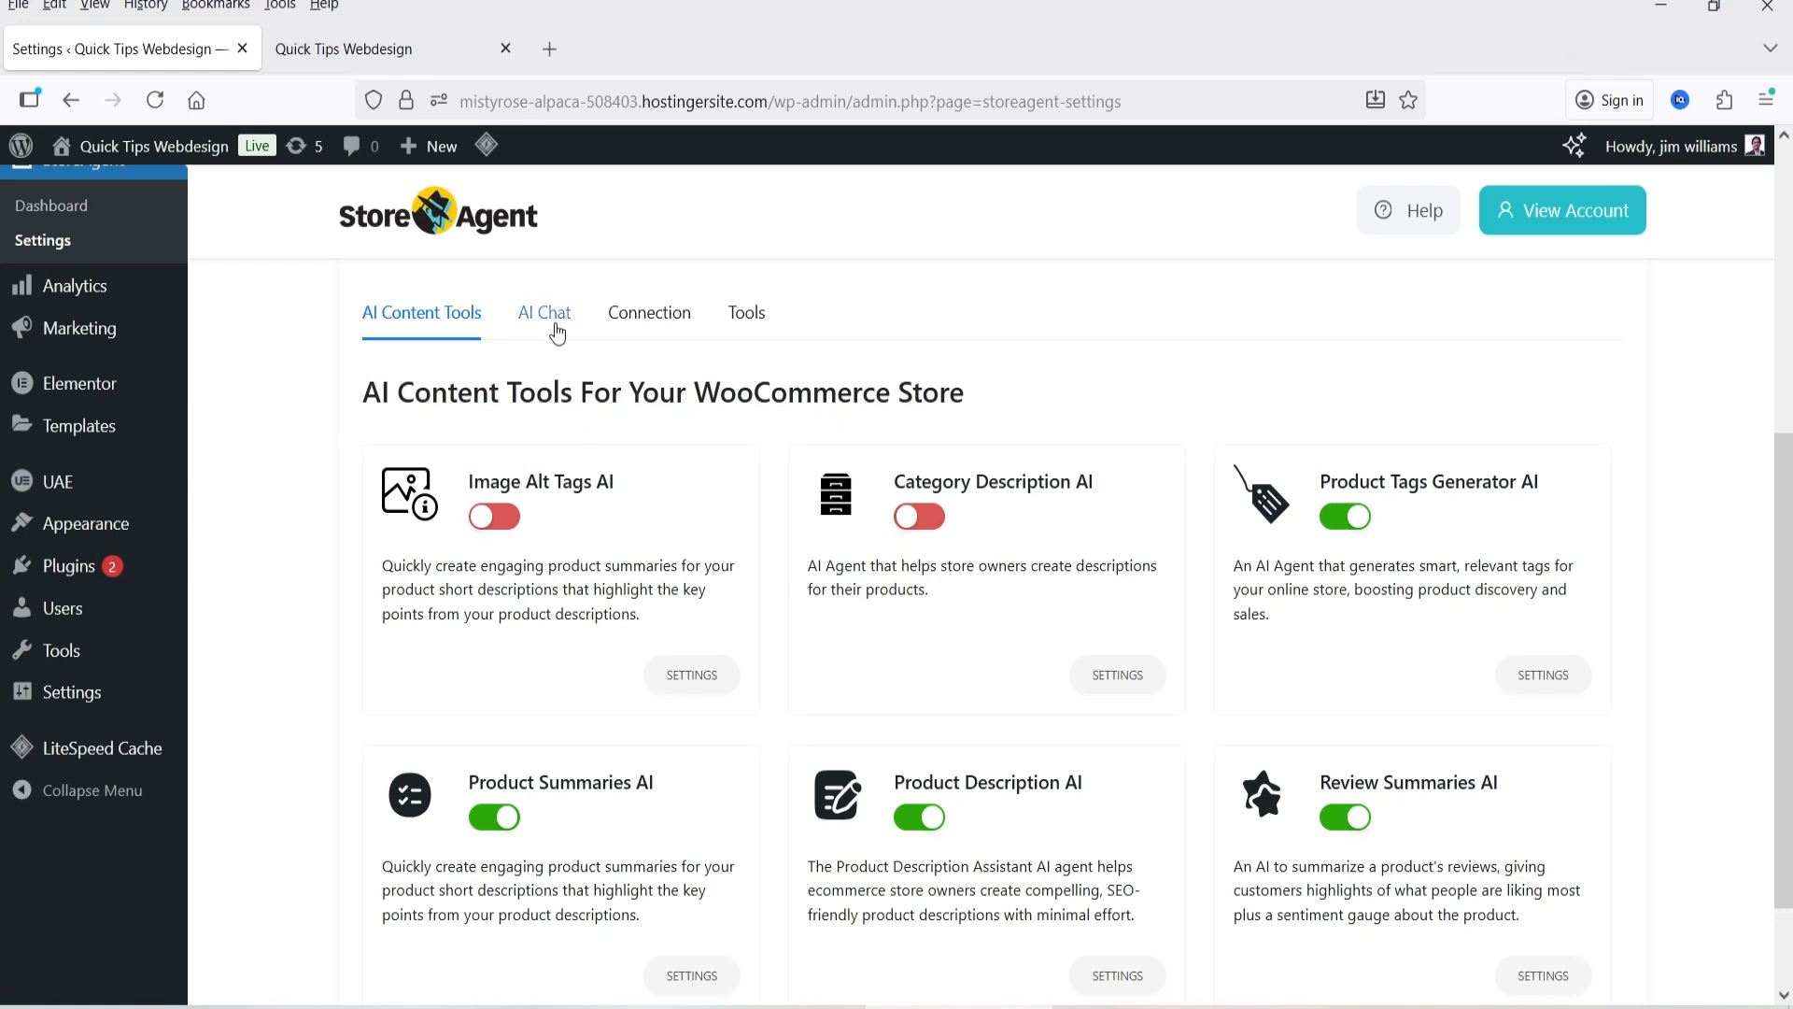
{"action": "scroll", "coordinate": [1067, 578], "scroll_direction": "down", "scroll_amount": 2}
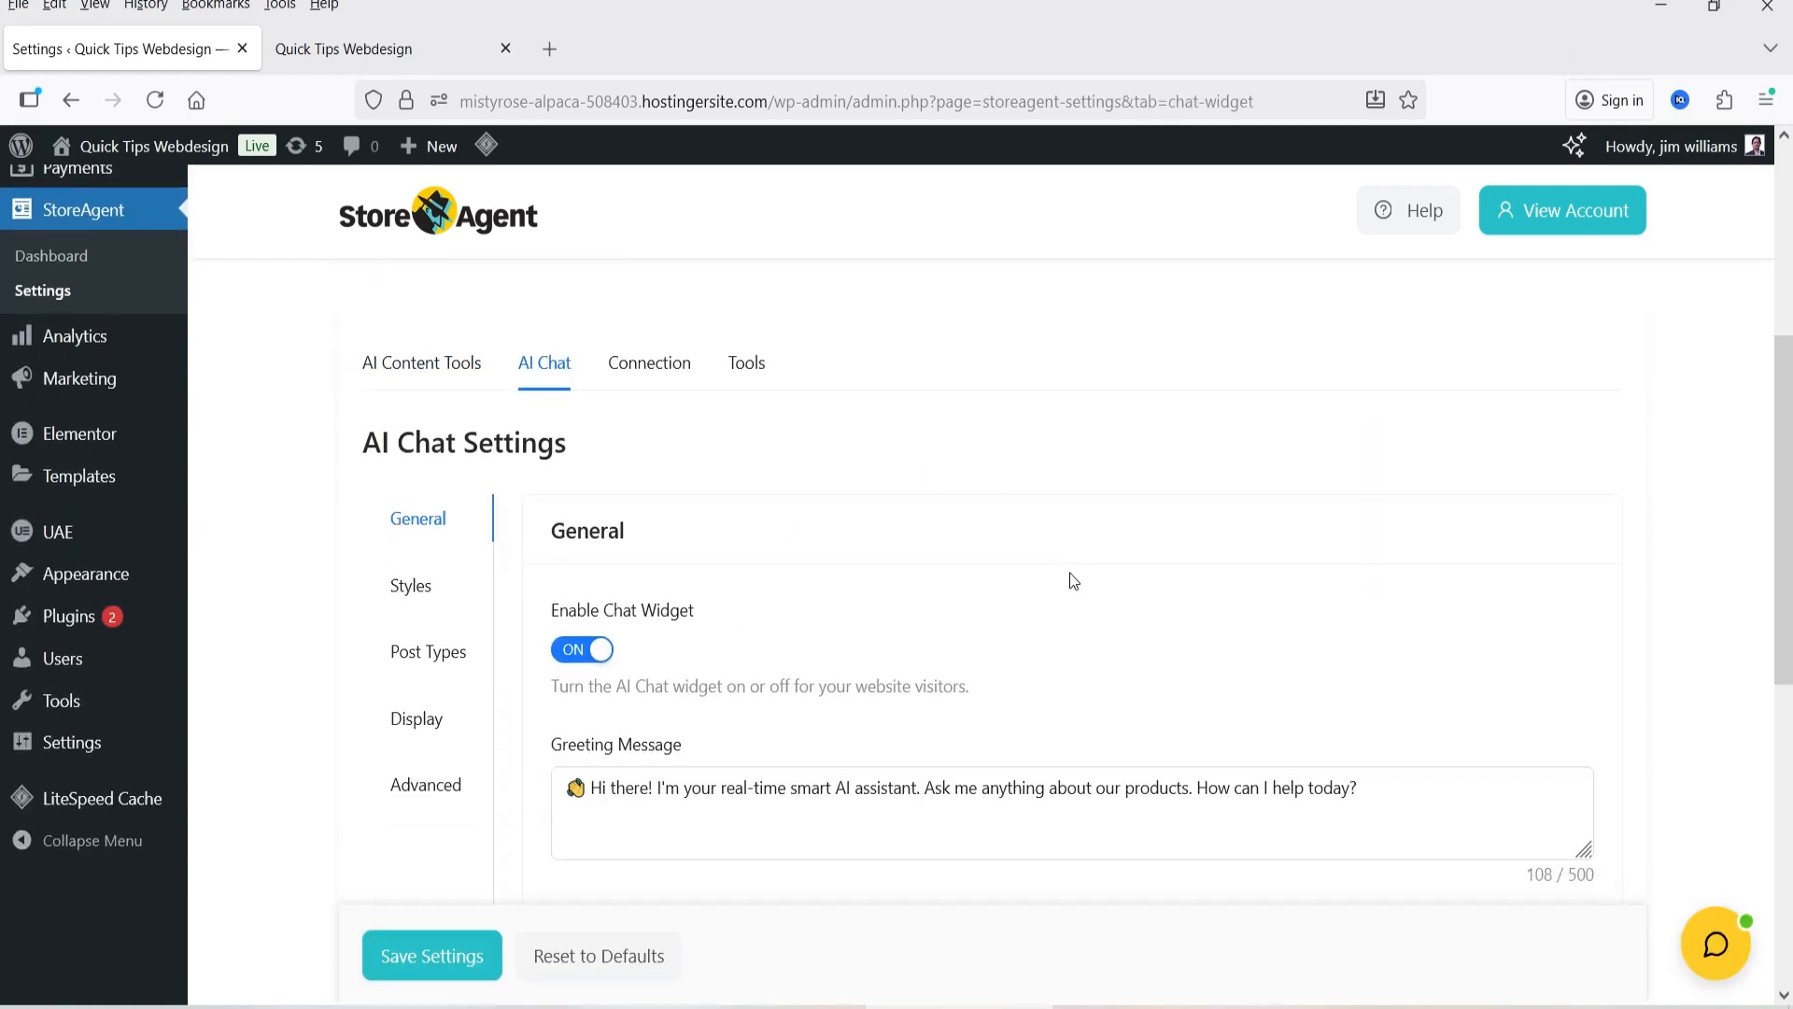
{"action": "scroll", "coordinate": [1068, 573], "scroll_direction": "down", "scroll_amount": 3}
{"action": "left_click", "coordinate": [765, 545]}
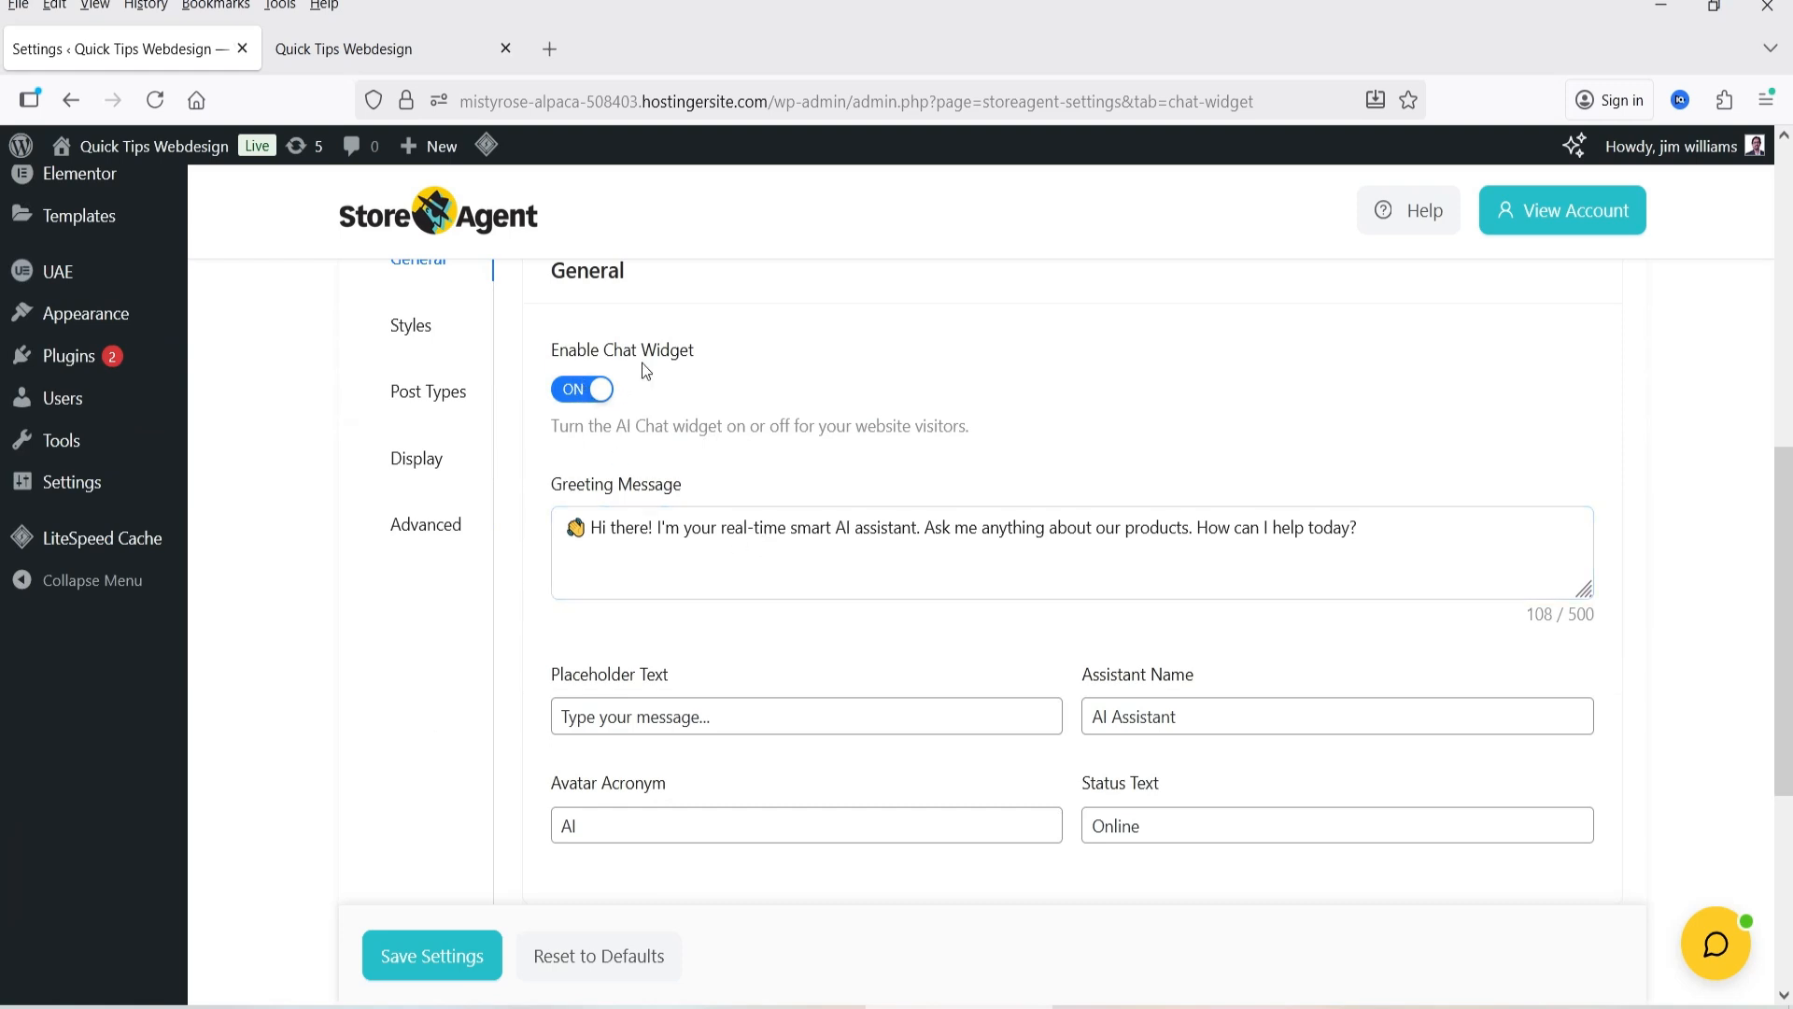
{"action": "scroll", "coordinate": [681, 443], "scroll_direction": "down", "scroll_amount": 2}
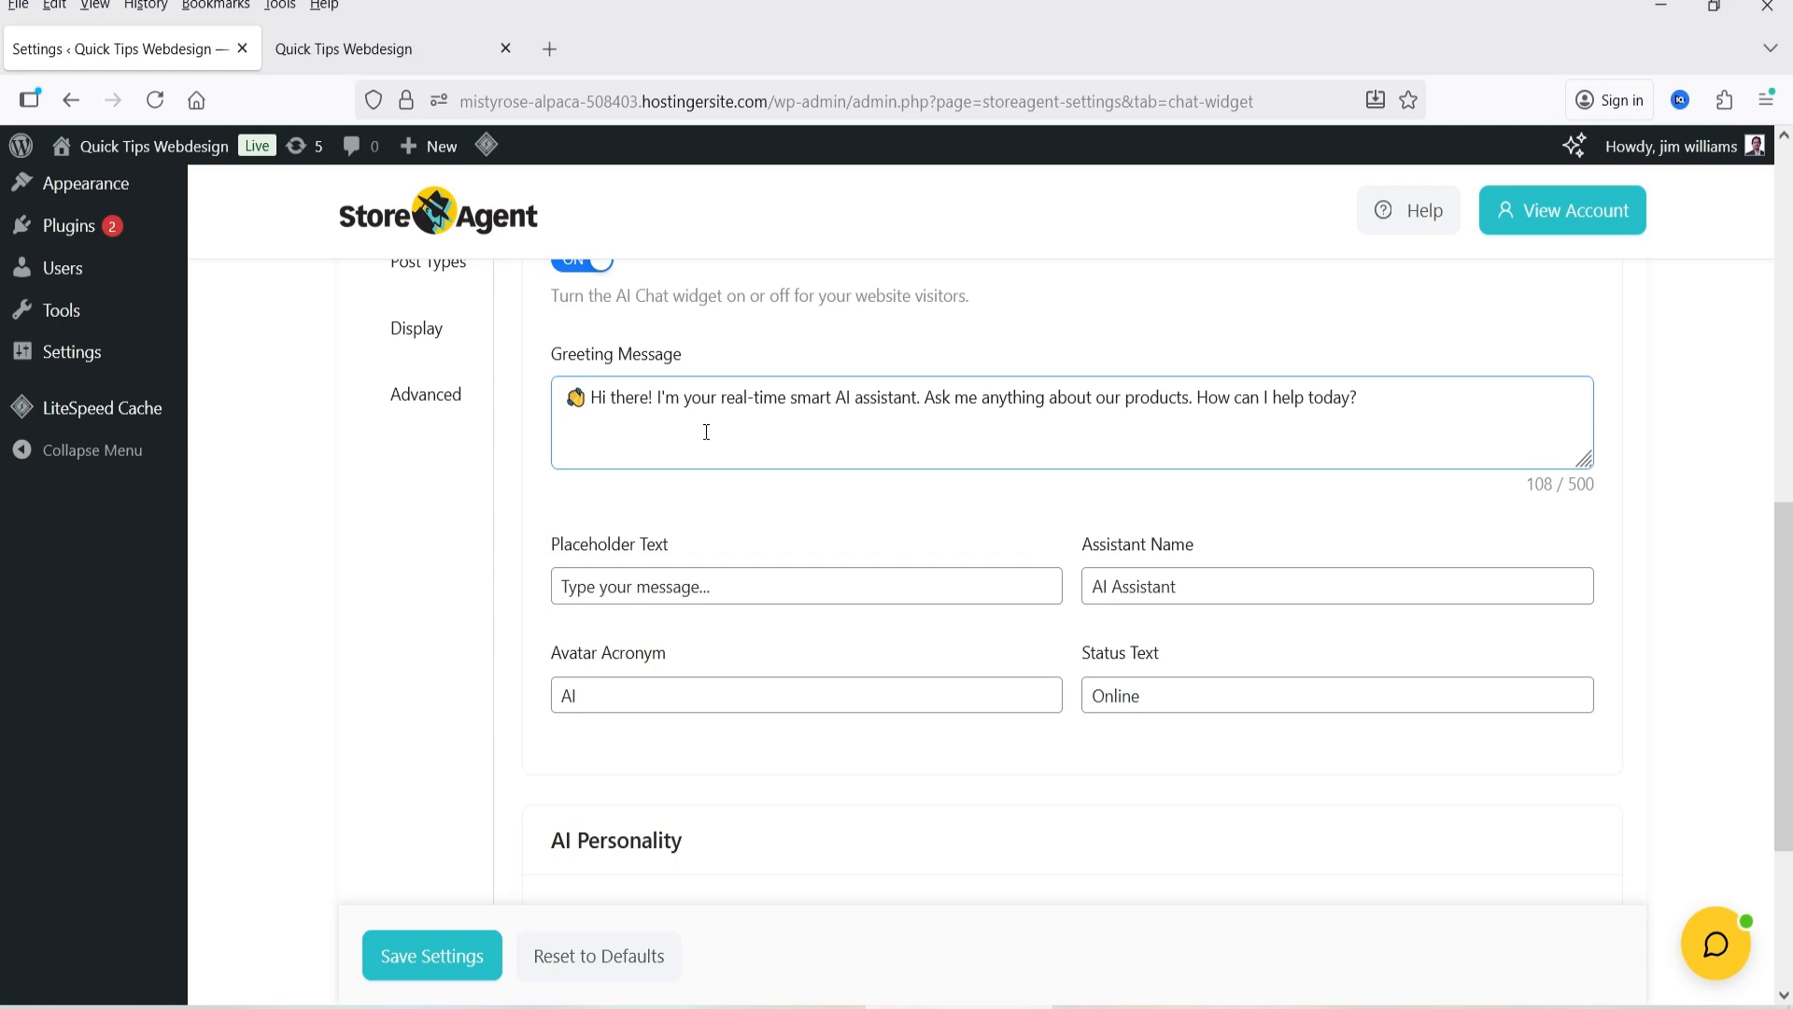
{"action": "scroll", "coordinate": [699, 492], "scroll_direction": "down", "scroll_amount": 2}
{"action": "scroll", "coordinate": [775, 404], "scroll_direction": "up", "scroll_amount": 4}
{"action": "left_click", "coordinate": [860, 541]}
{"action": "scroll", "coordinate": [1016, 541], "scroll_direction": "down", "scroll_amount": 5}
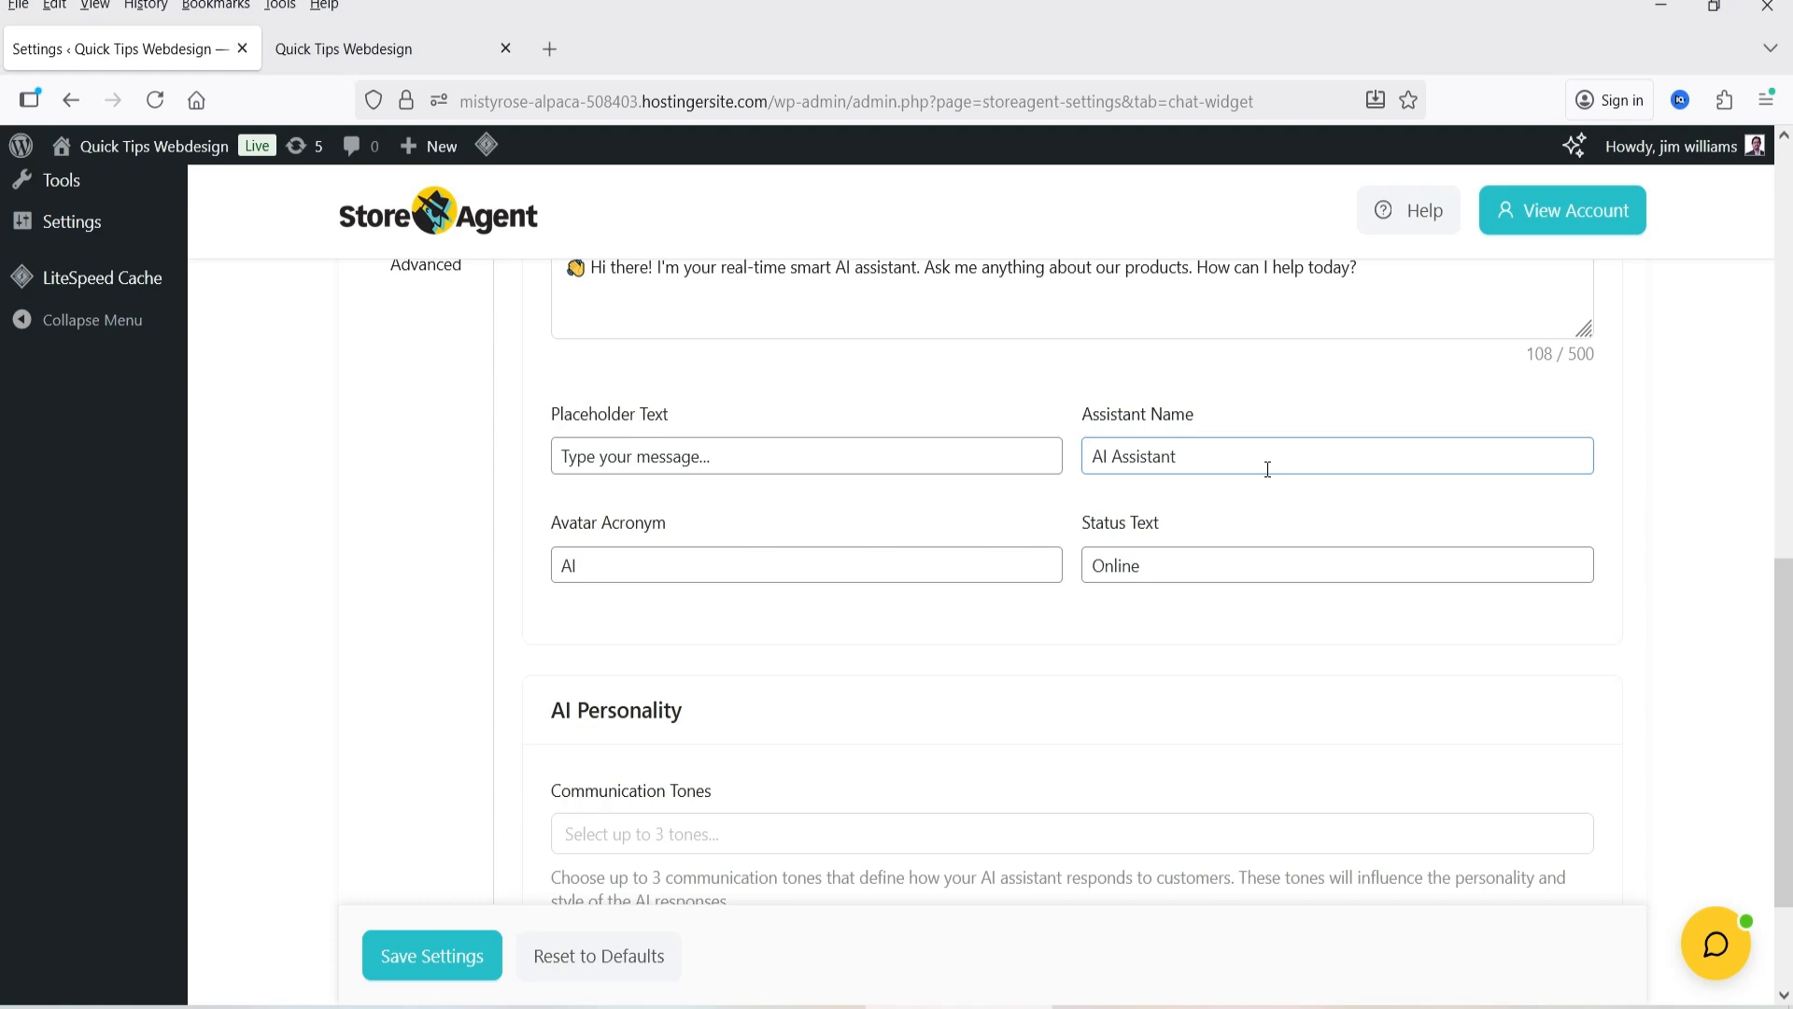
{"action": "scroll", "coordinate": [1040, 573], "scroll_direction": "down", "scroll_amount": 3}
{"action": "left_click", "coordinate": [434, 976]}
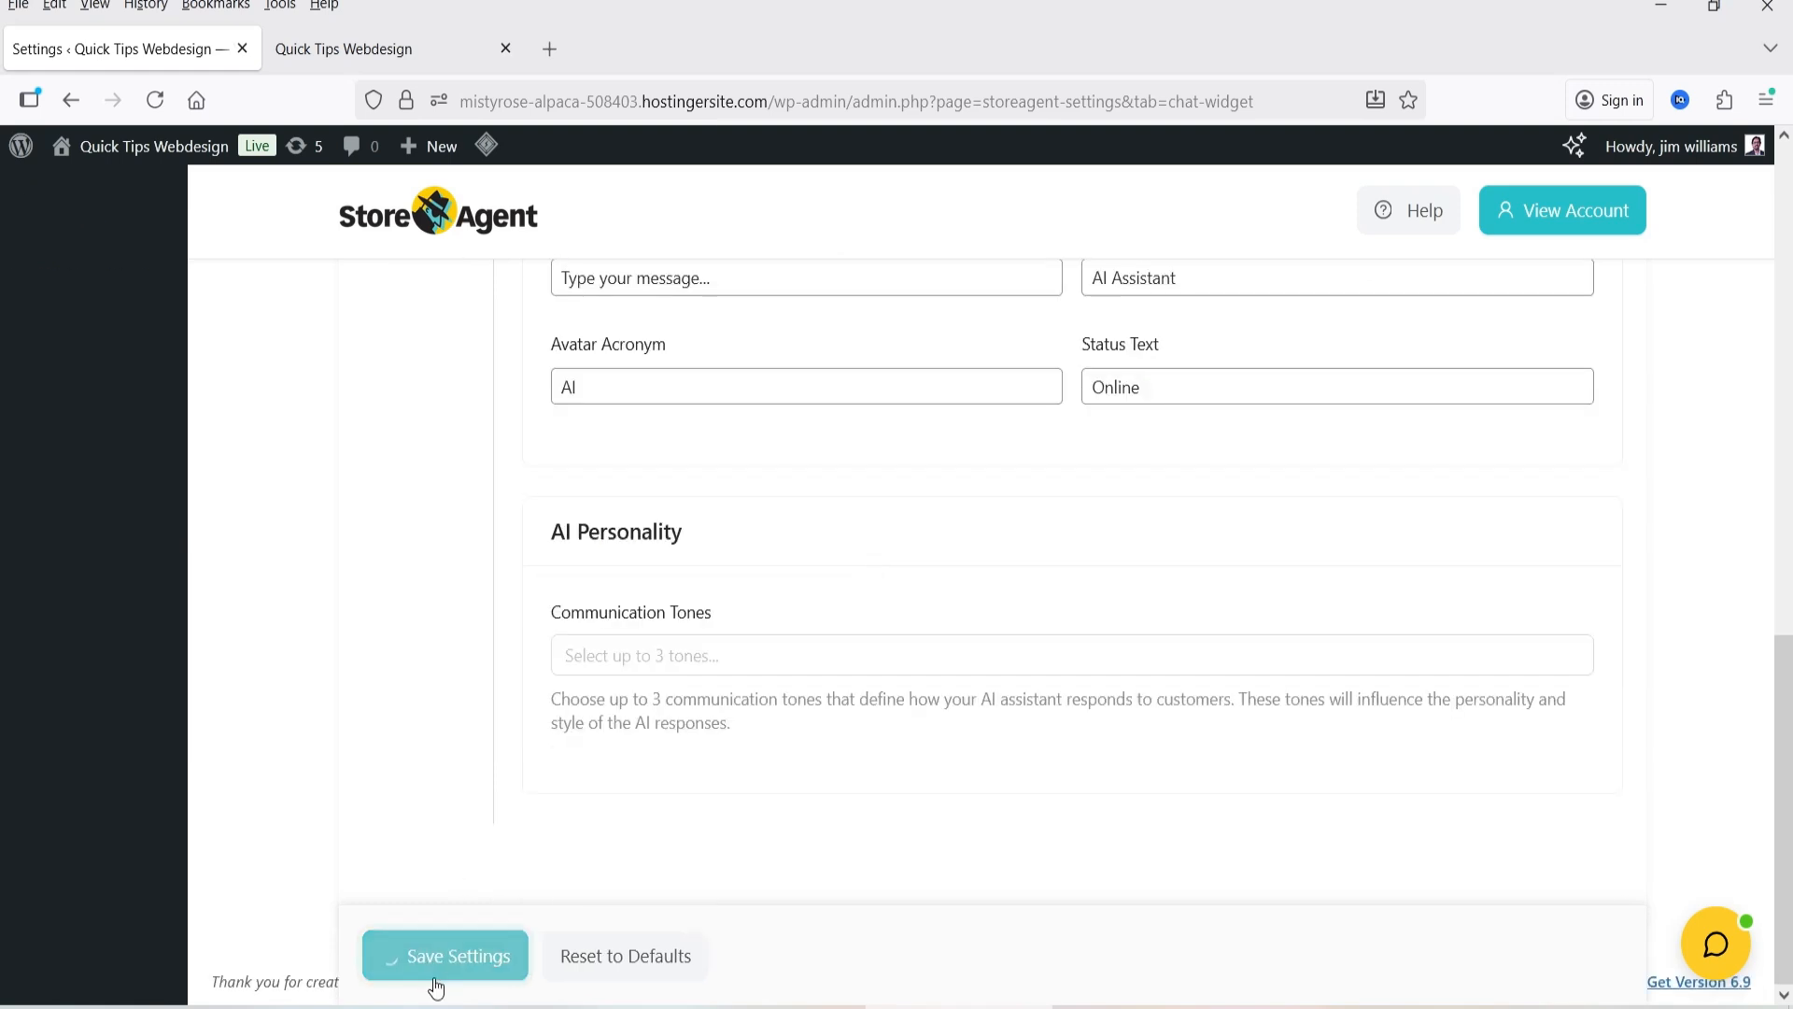
Reload the storefront, go to the Dark Brown Jeans product page and open its chat widget.
{"action": "left_click", "coordinate": [386, 37]}
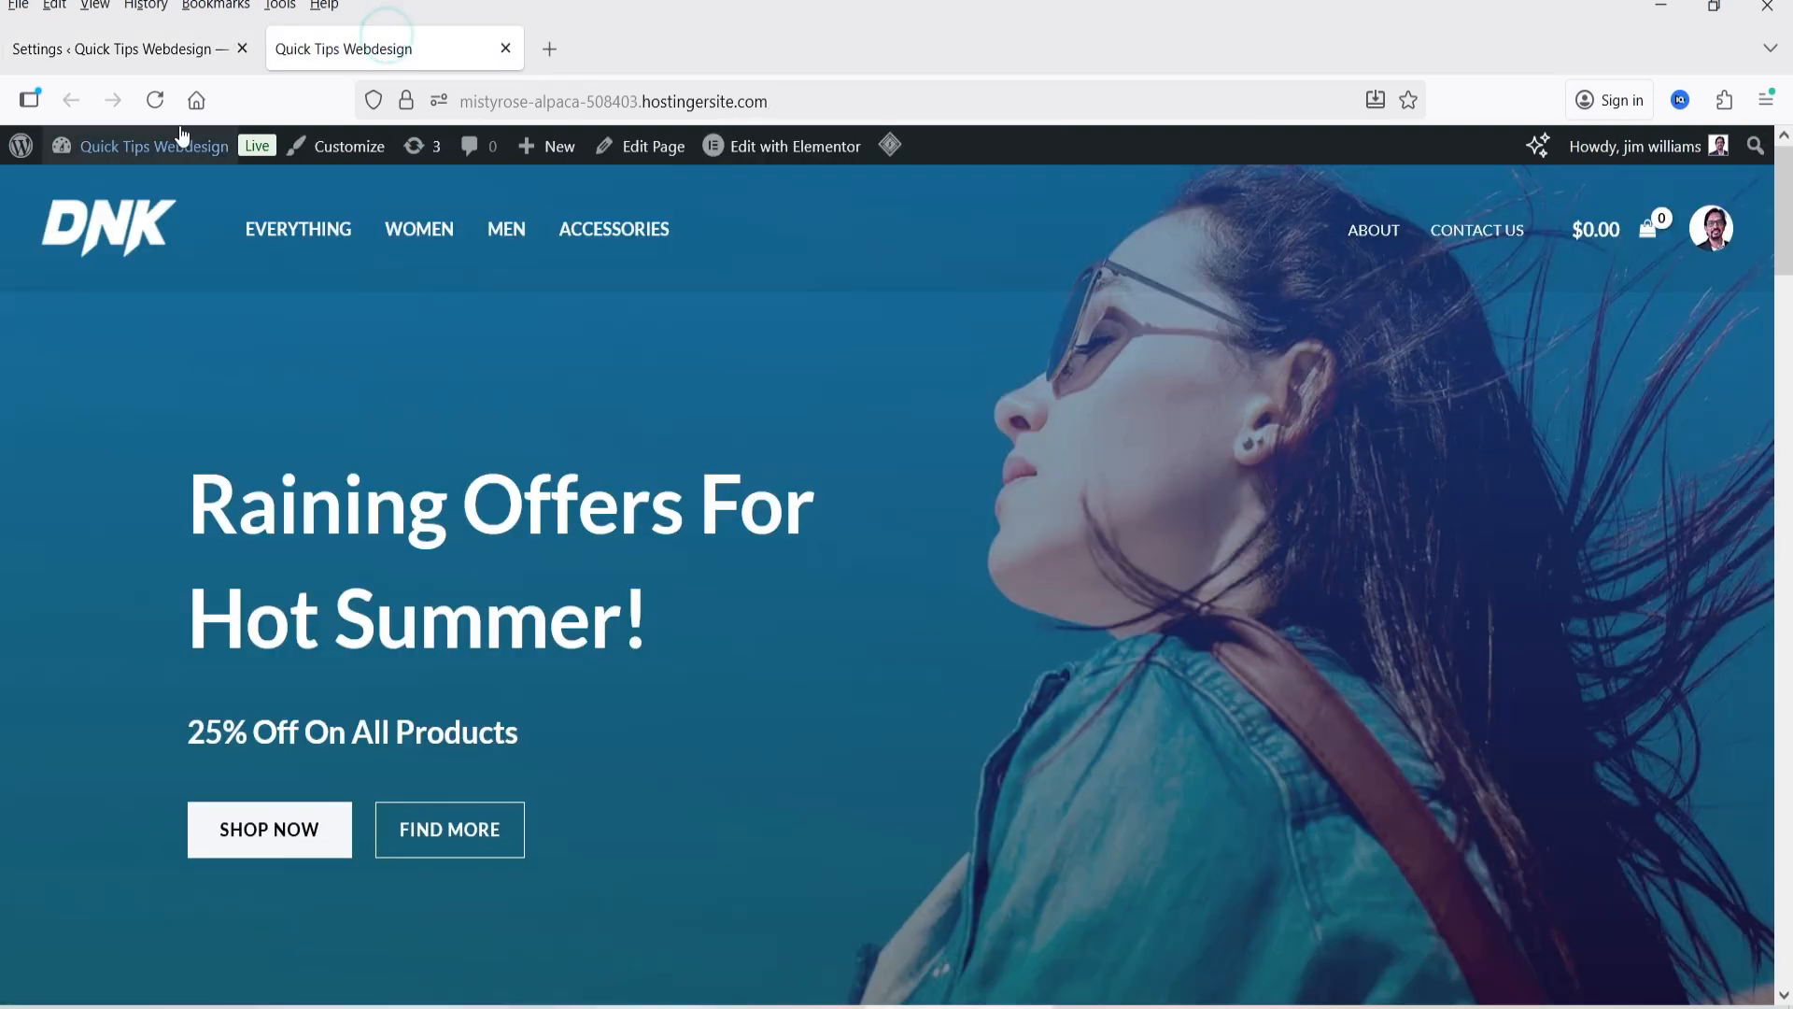
{"action": "left_click", "coordinate": [155, 100]}
{"action": "scroll", "coordinate": [863, 489], "scroll_direction": "down", "scroll_amount": 10}
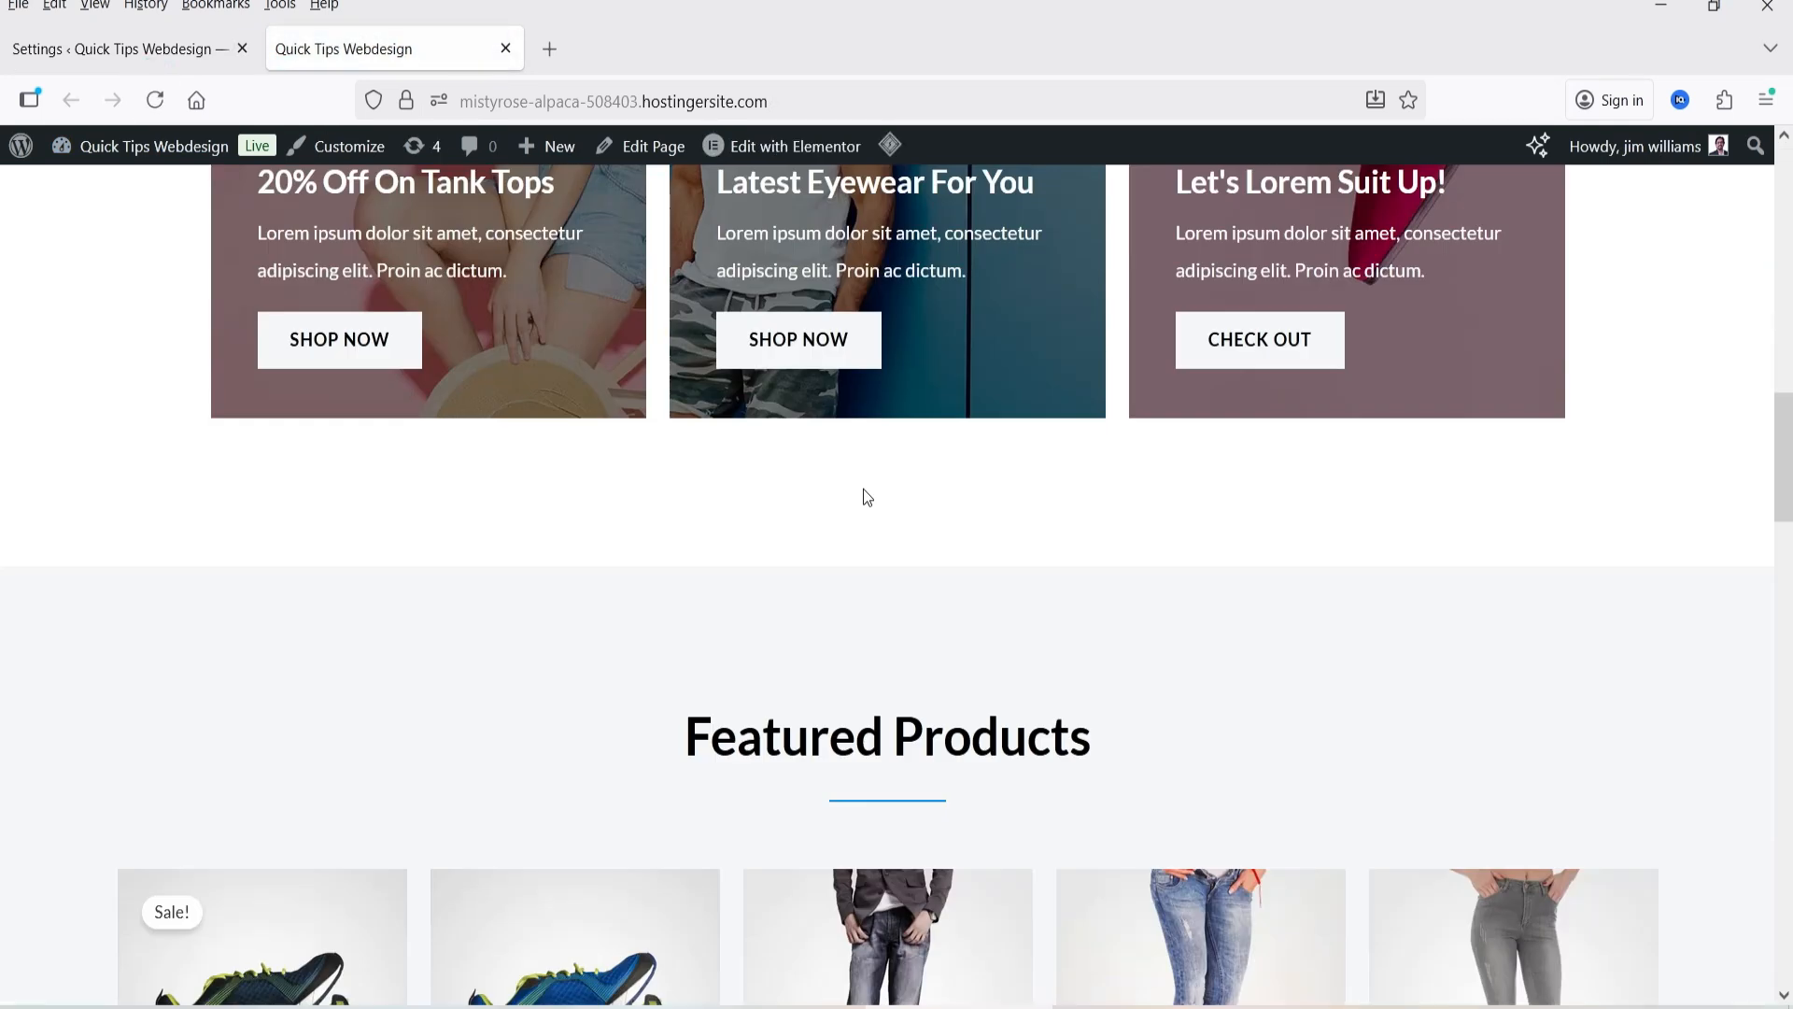
{"action": "scroll", "coordinate": [863, 497], "scroll_direction": "down", "scroll_amount": 1}
{"action": "scroll", "coordinate": [977, 813], "scroll_direction": "down", "scroll_amount": 4}
{"action": "left_click", "coordinate": [919, 499]}
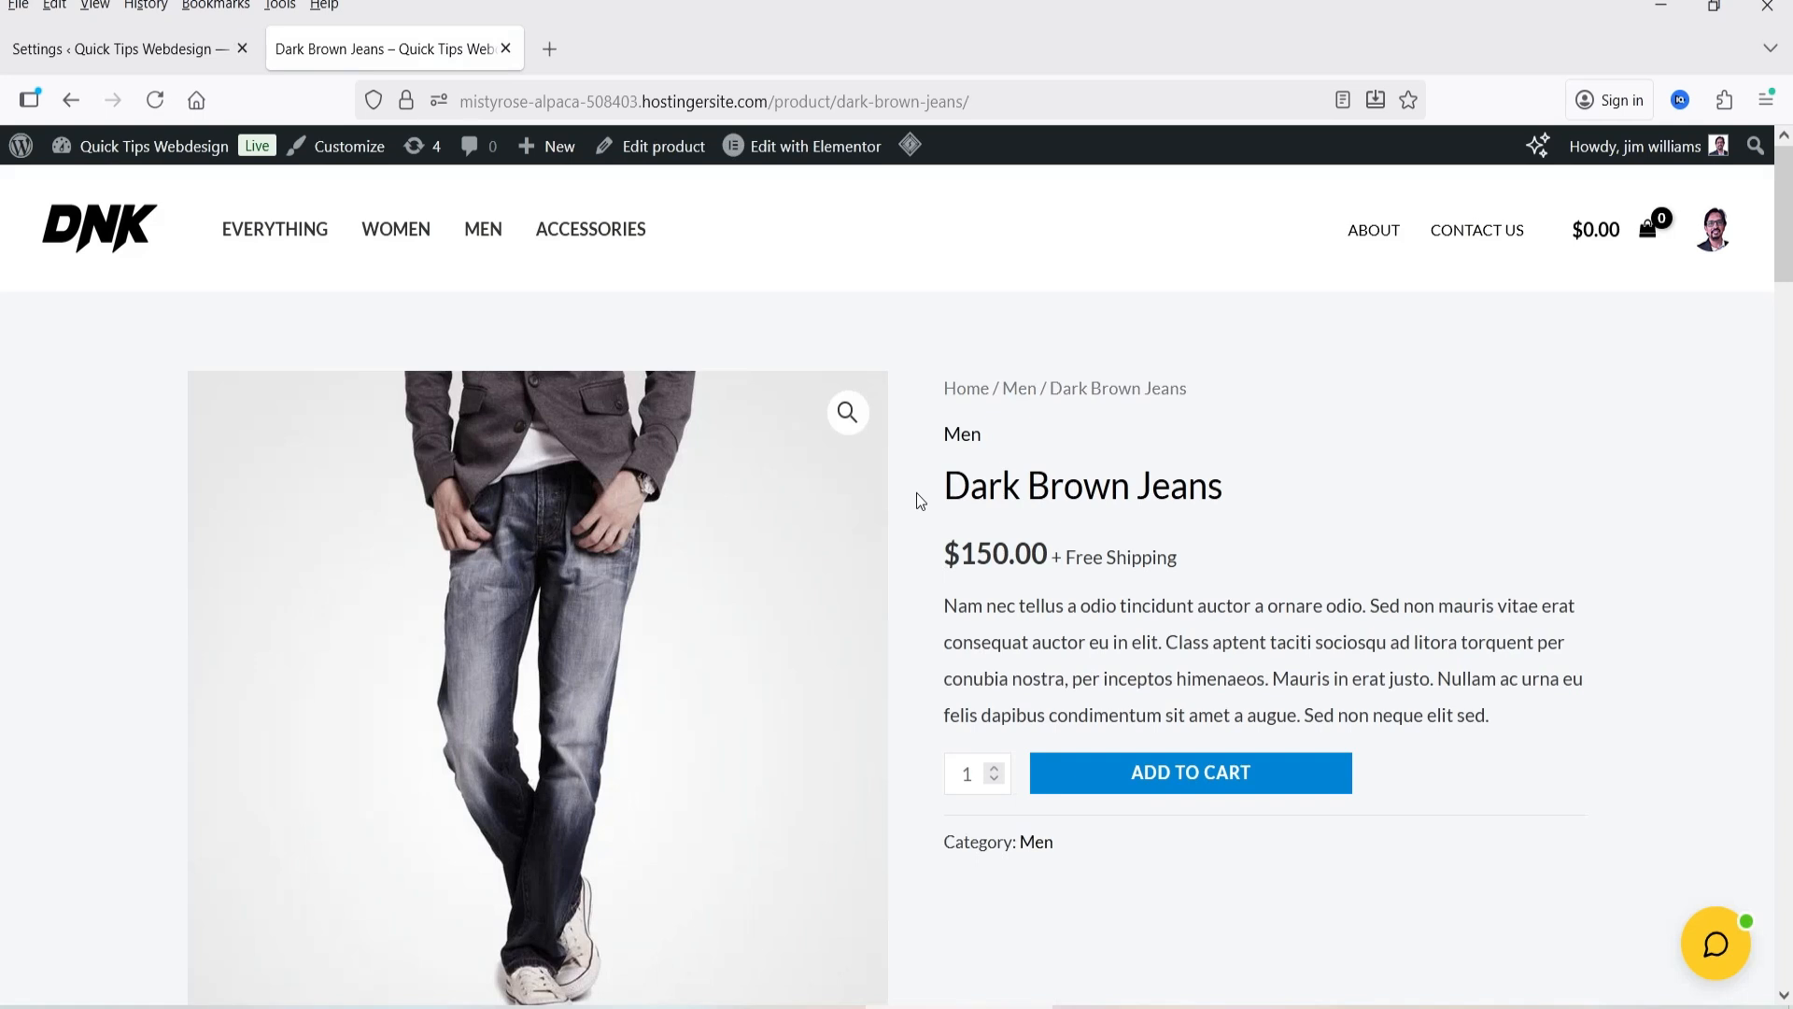
{"action": "left_click", "coordinate": [1712, 945]}
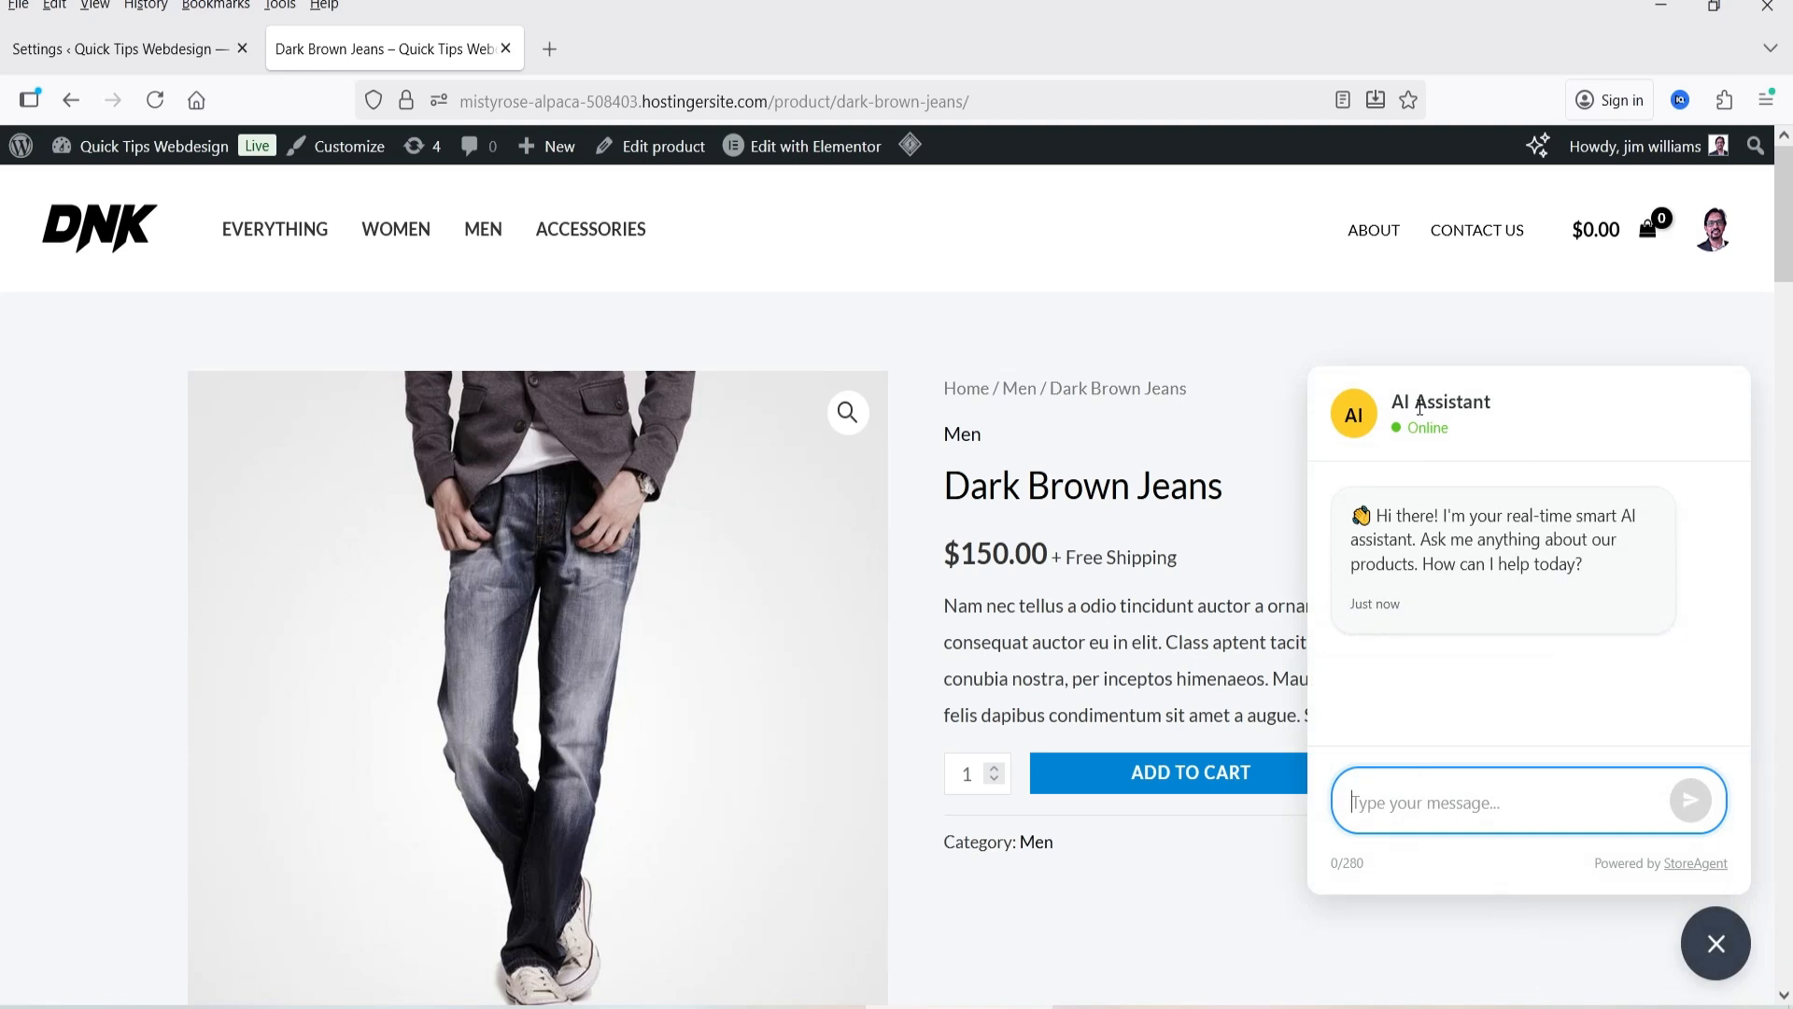
In the AI Chat settings, set the assistant name to Quick Tips and the avatar acronym to QT, and save.
{"action": "left_click", "coordinate": [81, 49]}
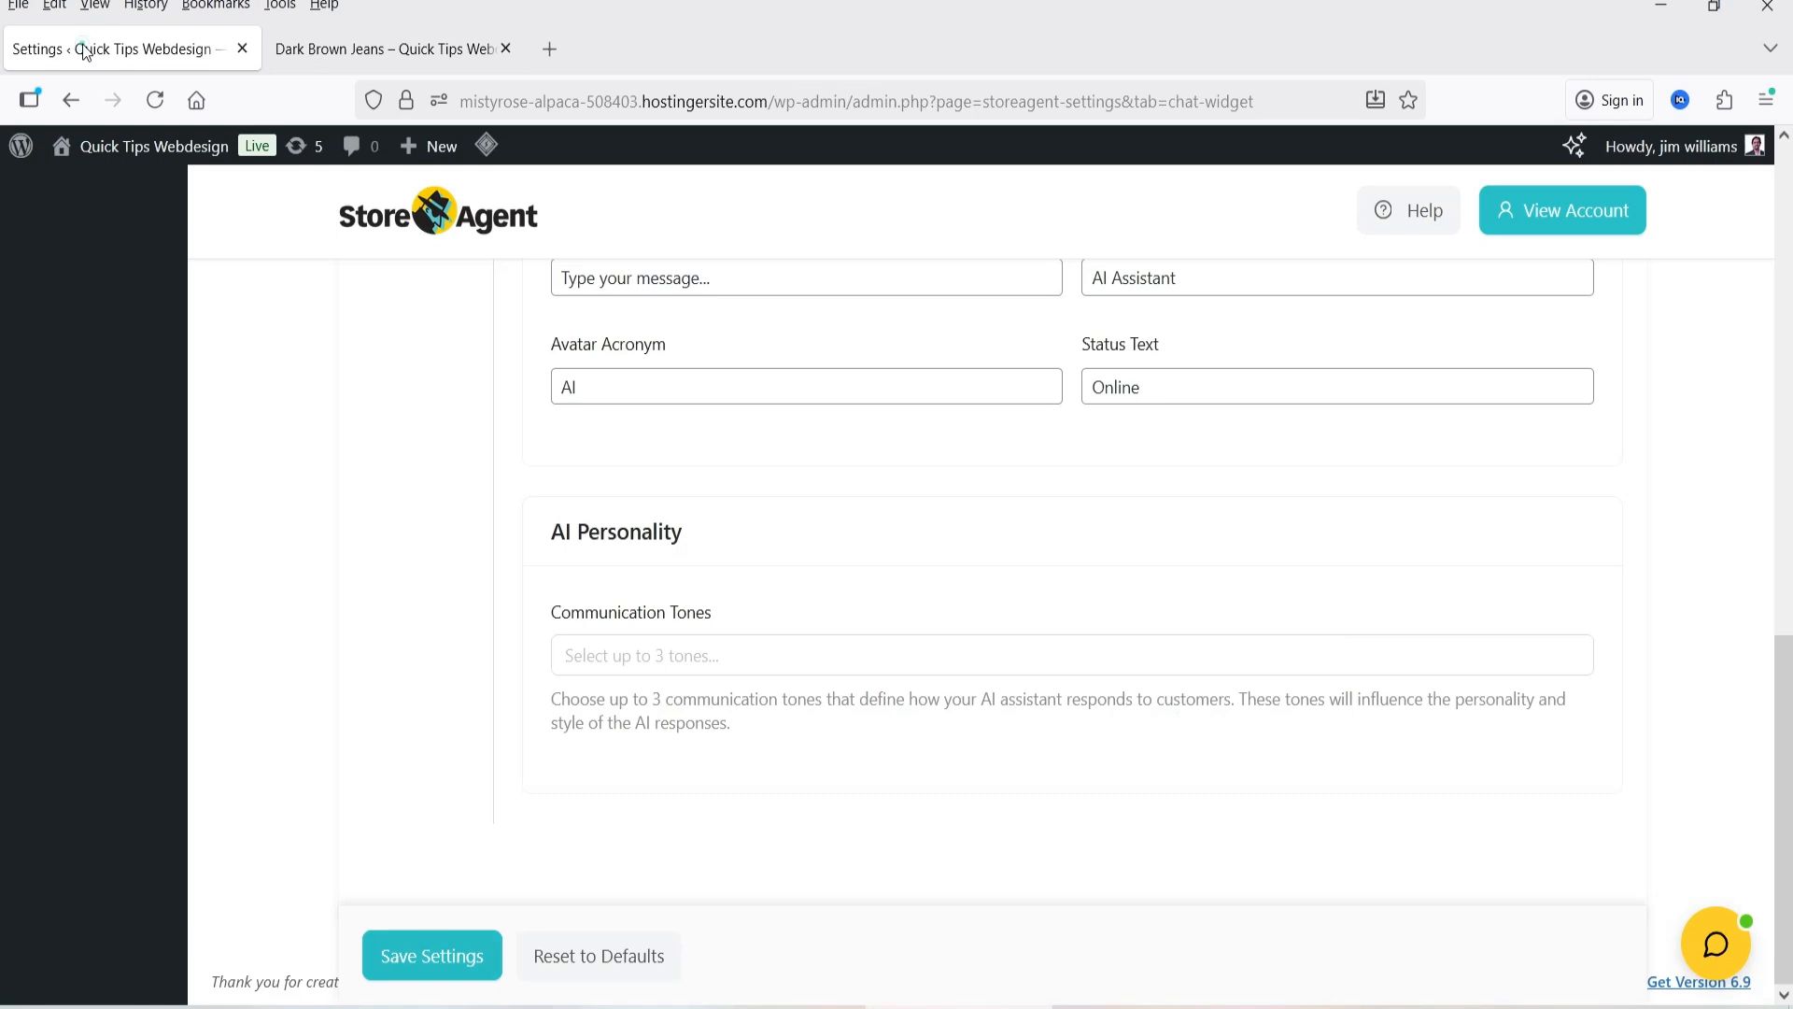
{"action": "scroll", "coordinate": [1208, 344], "scroll_direction": "up", "scroll_amount": 1}
{"action": "triple_click", "coordinate": [1214, 407]}
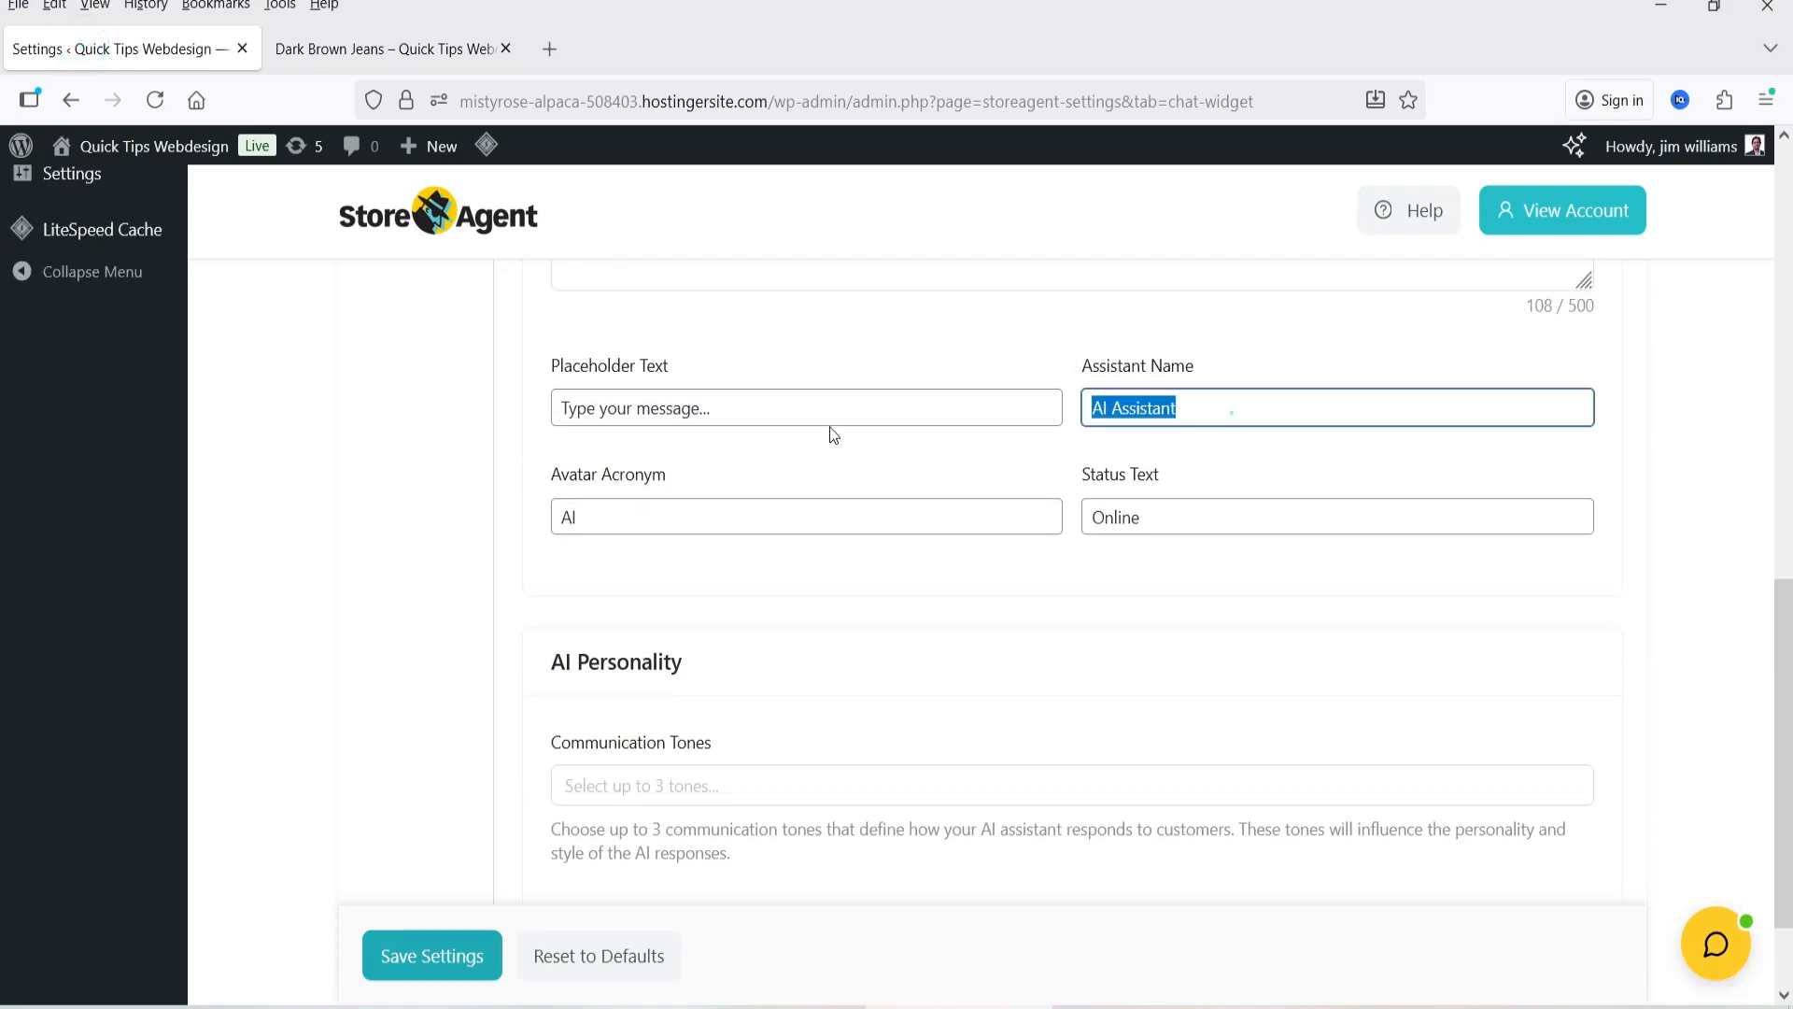
{"action": "type", "text": "Quick Tips"}
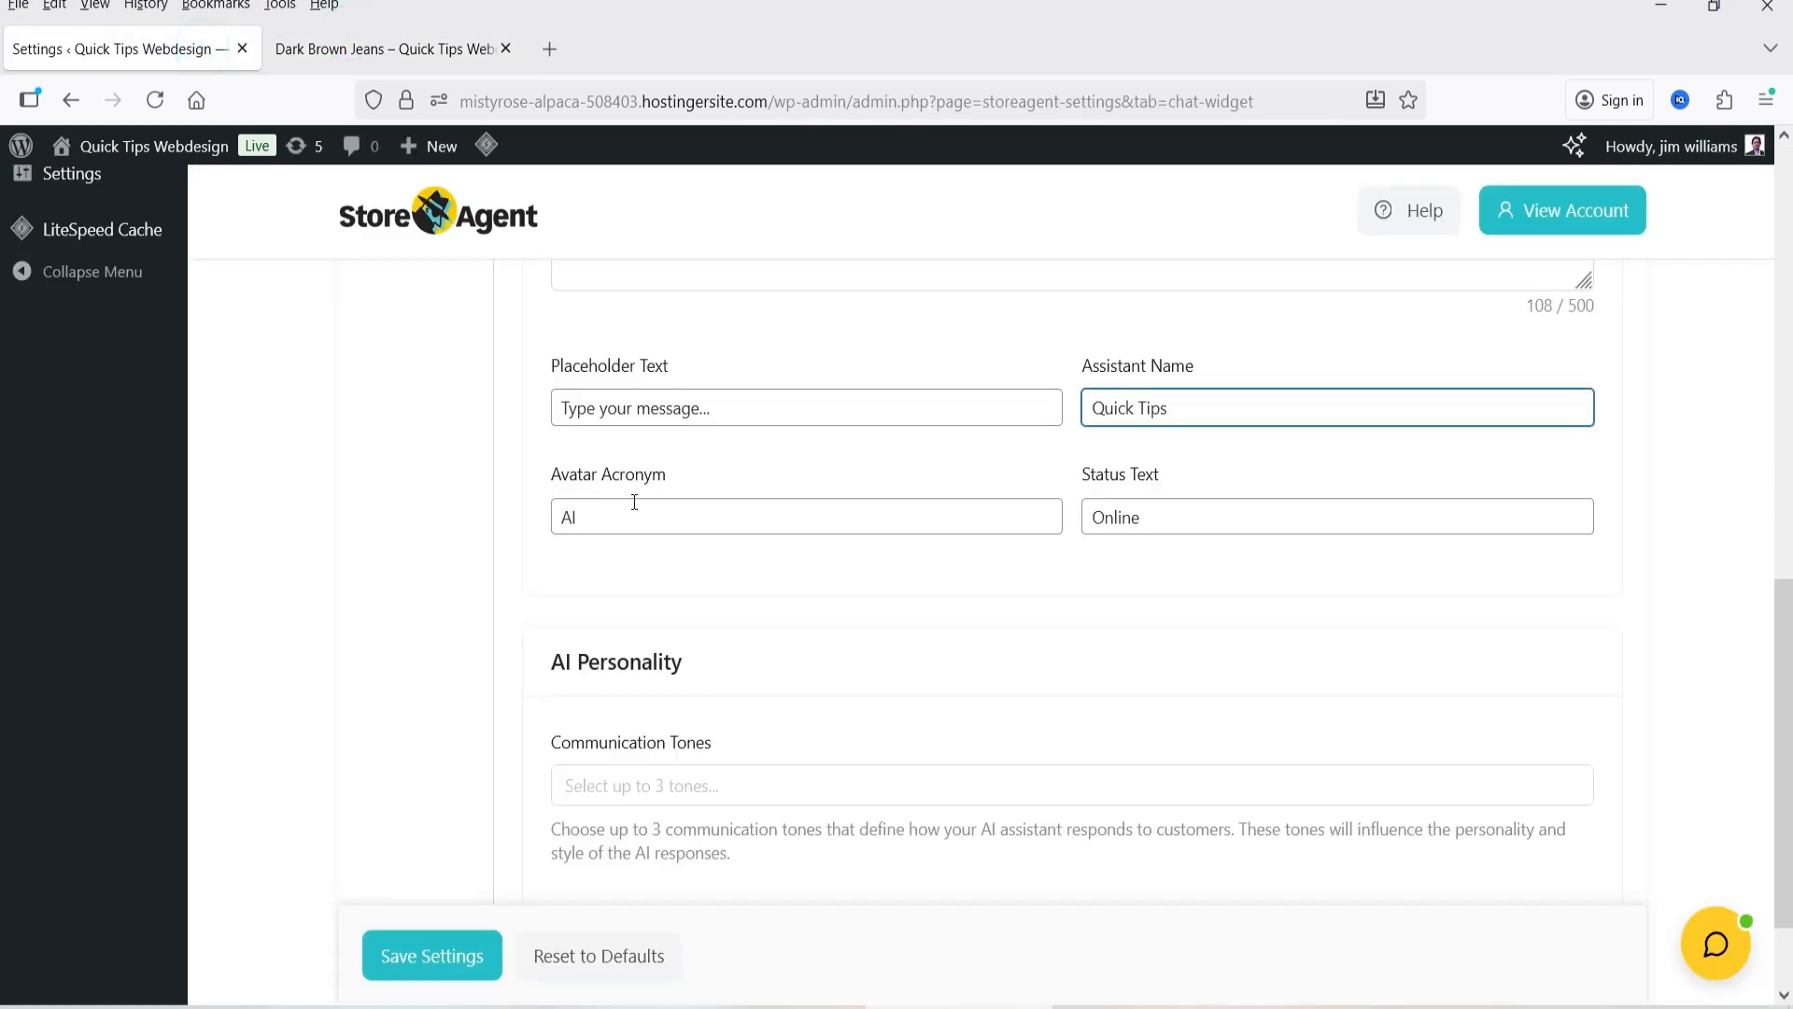
{"action": "double_click", "coordinate": [609, 508]}
{"action": "type", "text": "QT"}
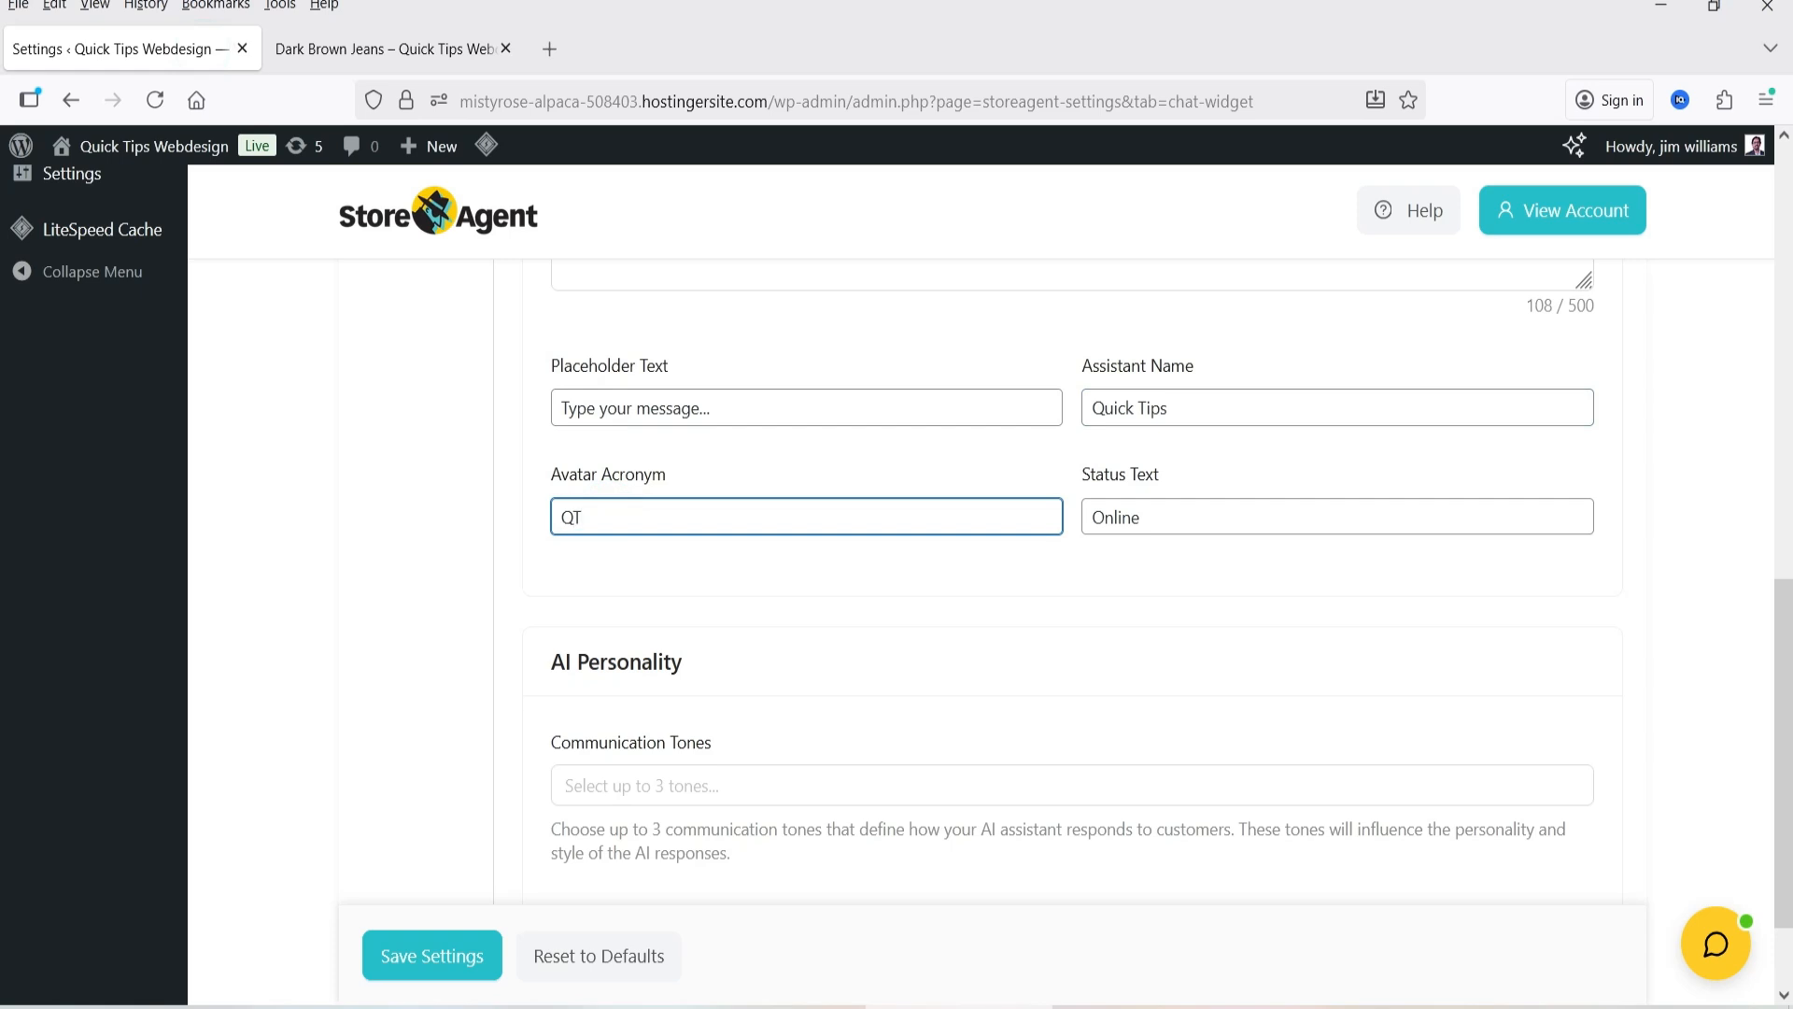
{"action": "left_click", "coordinate": [430, 968]}
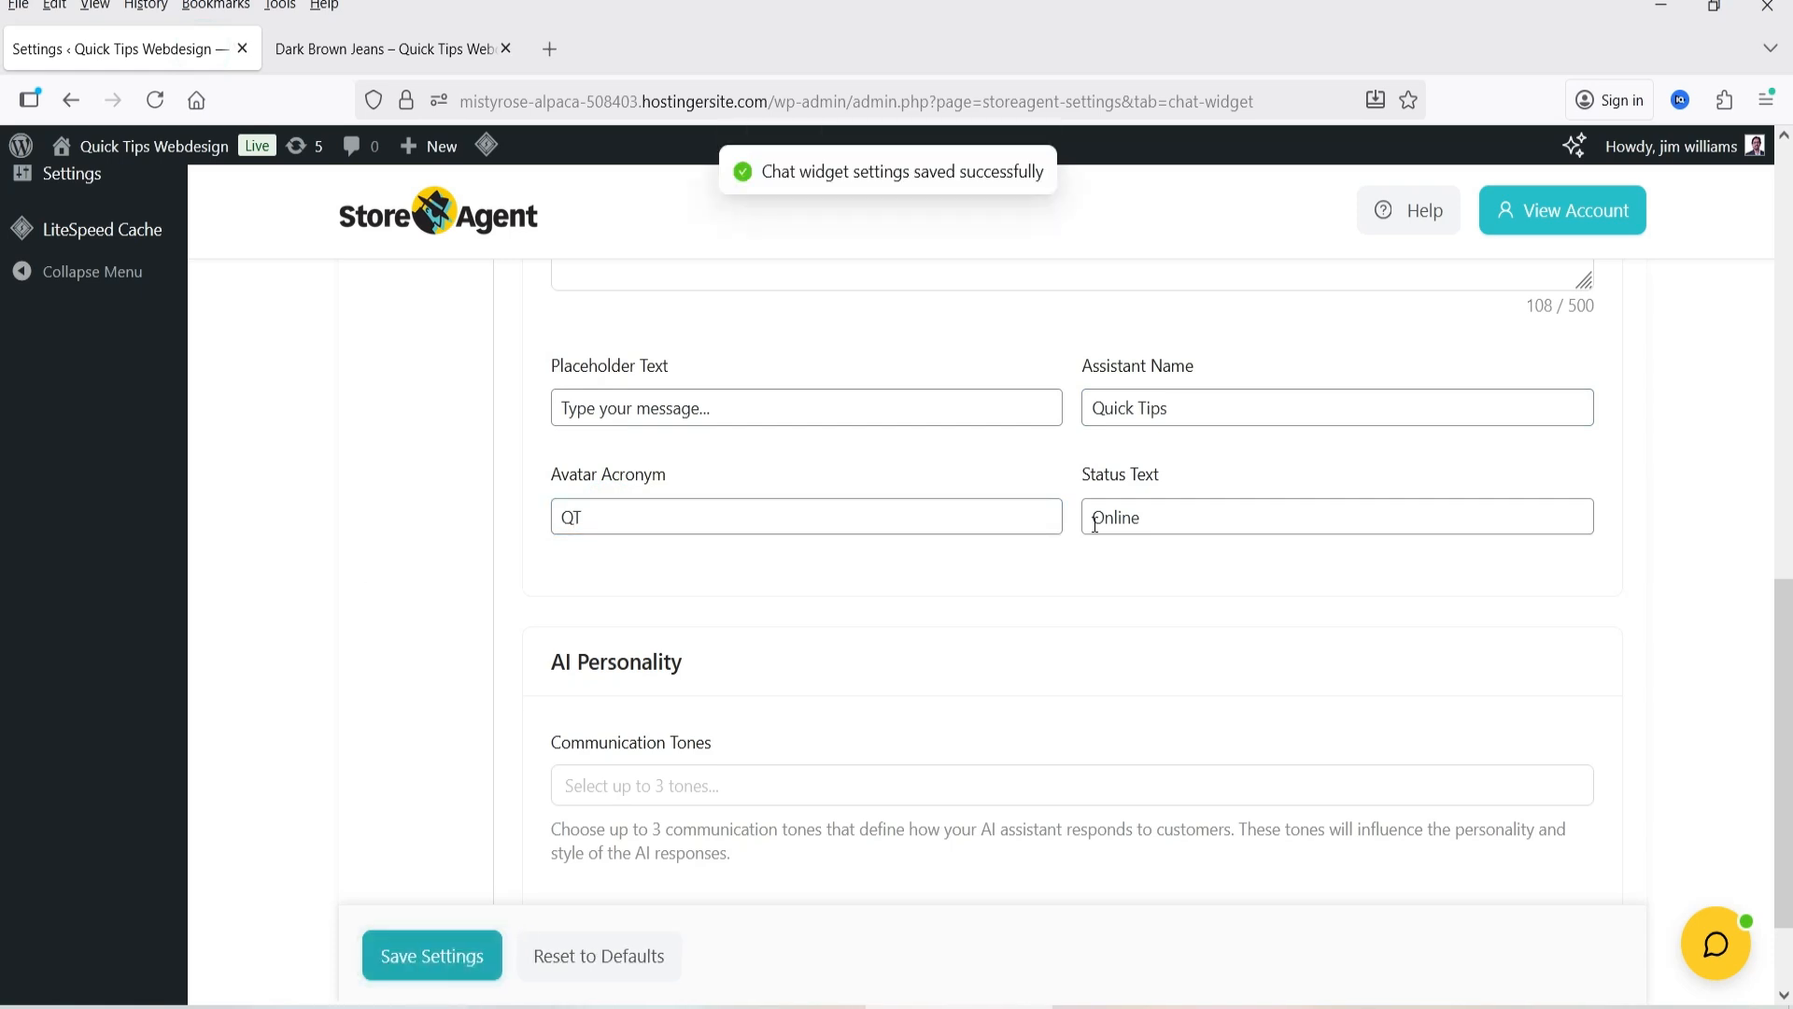
Reopen the chat widget on the Dark Brown Jeans page to check the assistant's name and avatar acronym.
{"action": "left_click", "coordinate": [383, 49]}
{"action": "left_click", "coordinate": [1716, 945]}
{"action": "left_click", "coordinate": [1717, 948]}
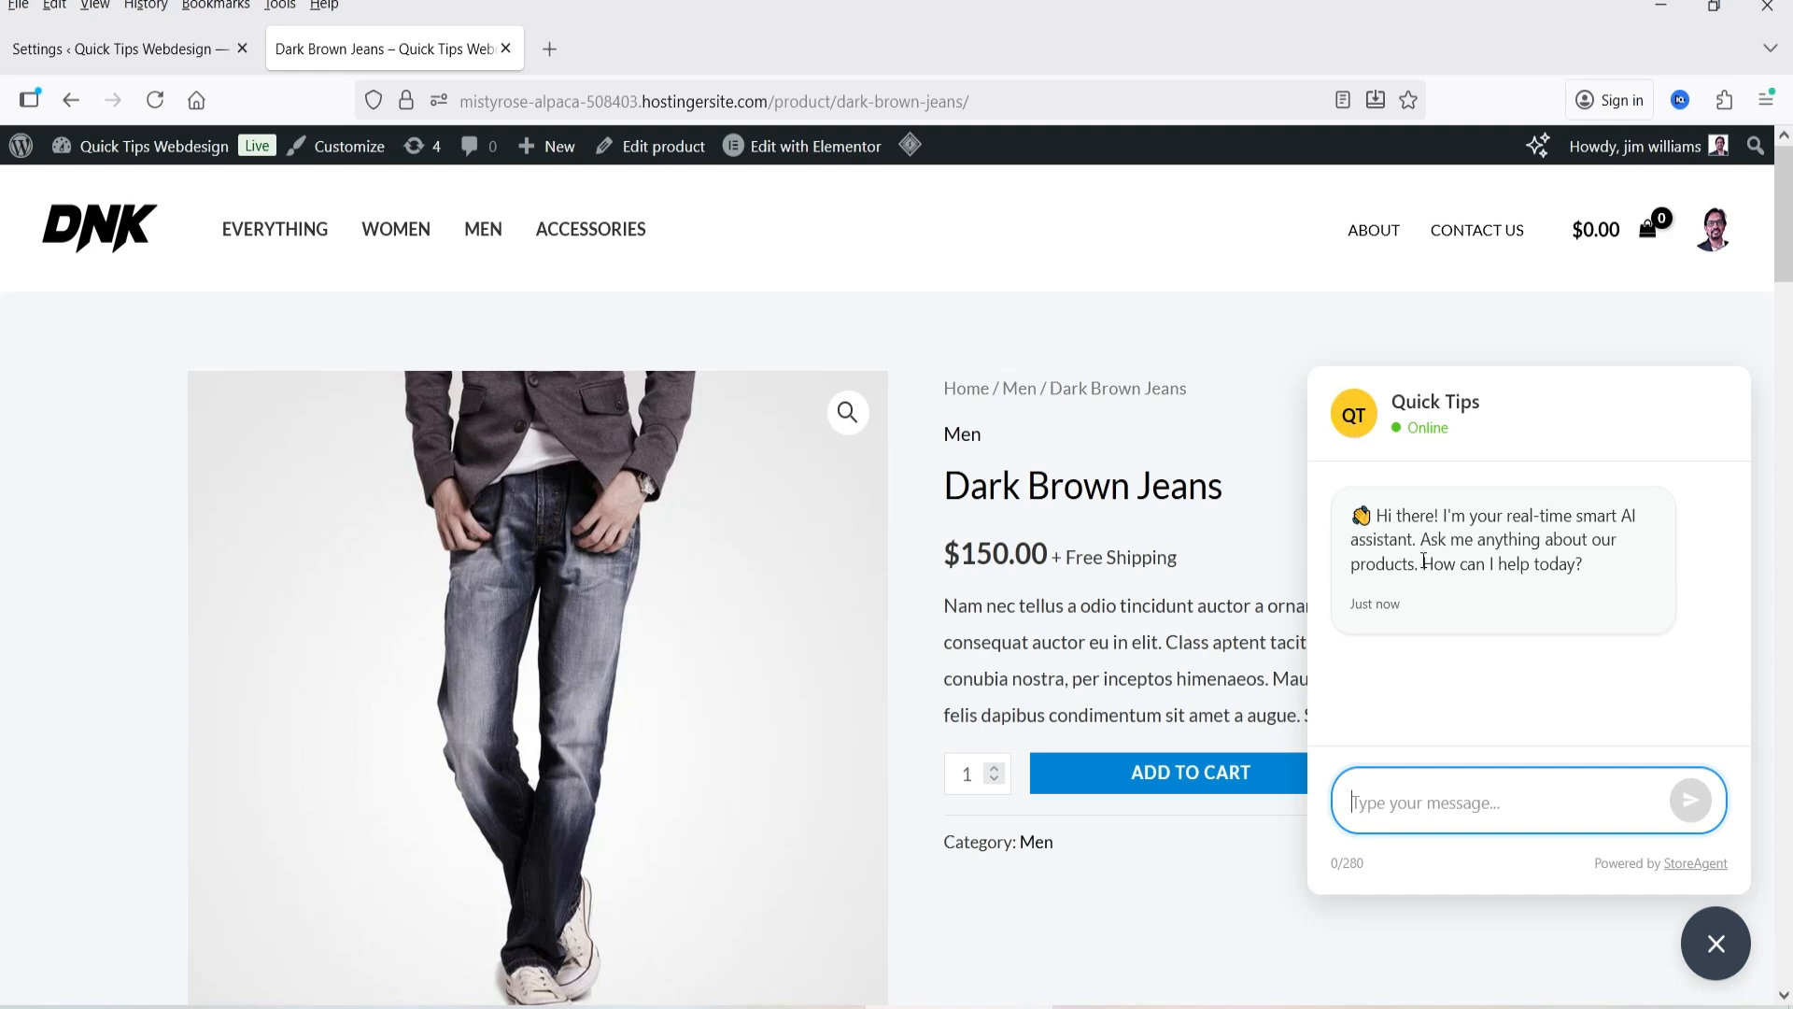
Back in the AI Chat settings, select Professional and further communication tones for the AI personality.
{"action": "key", "text": "ctrl+Page_Up"}
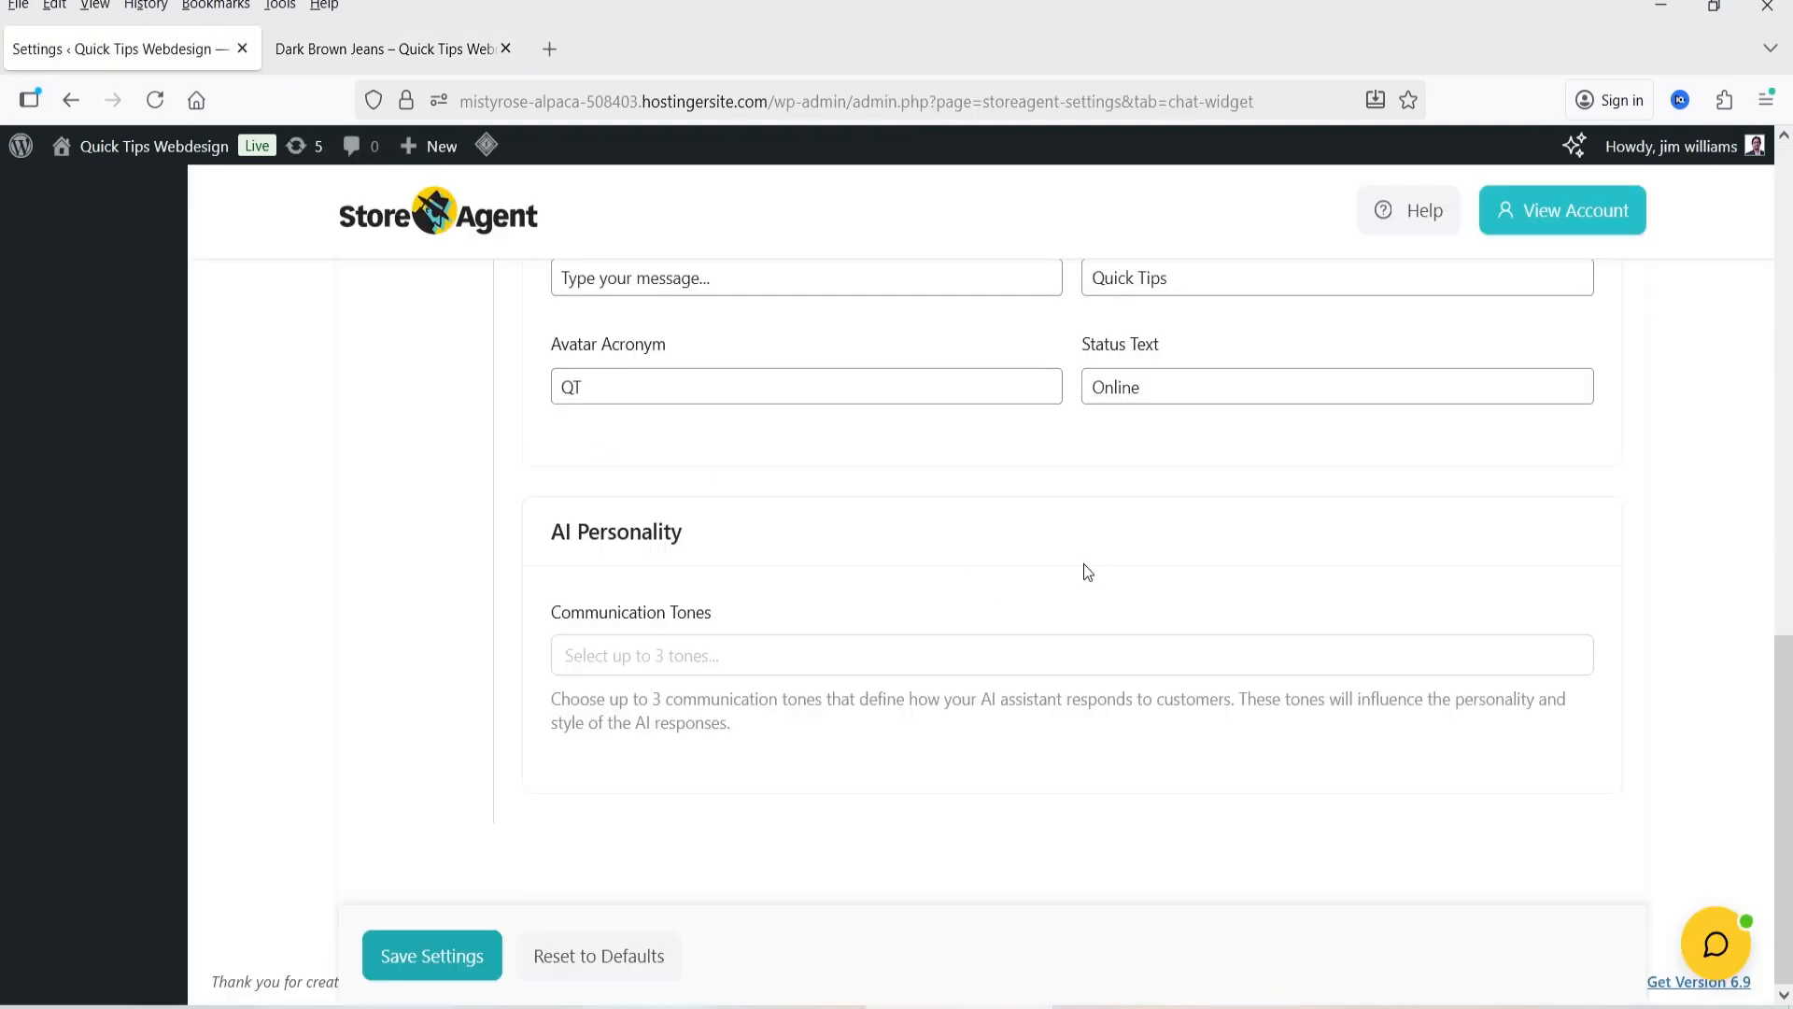
{"action": "left_click", "coordinate": [595, 664]}
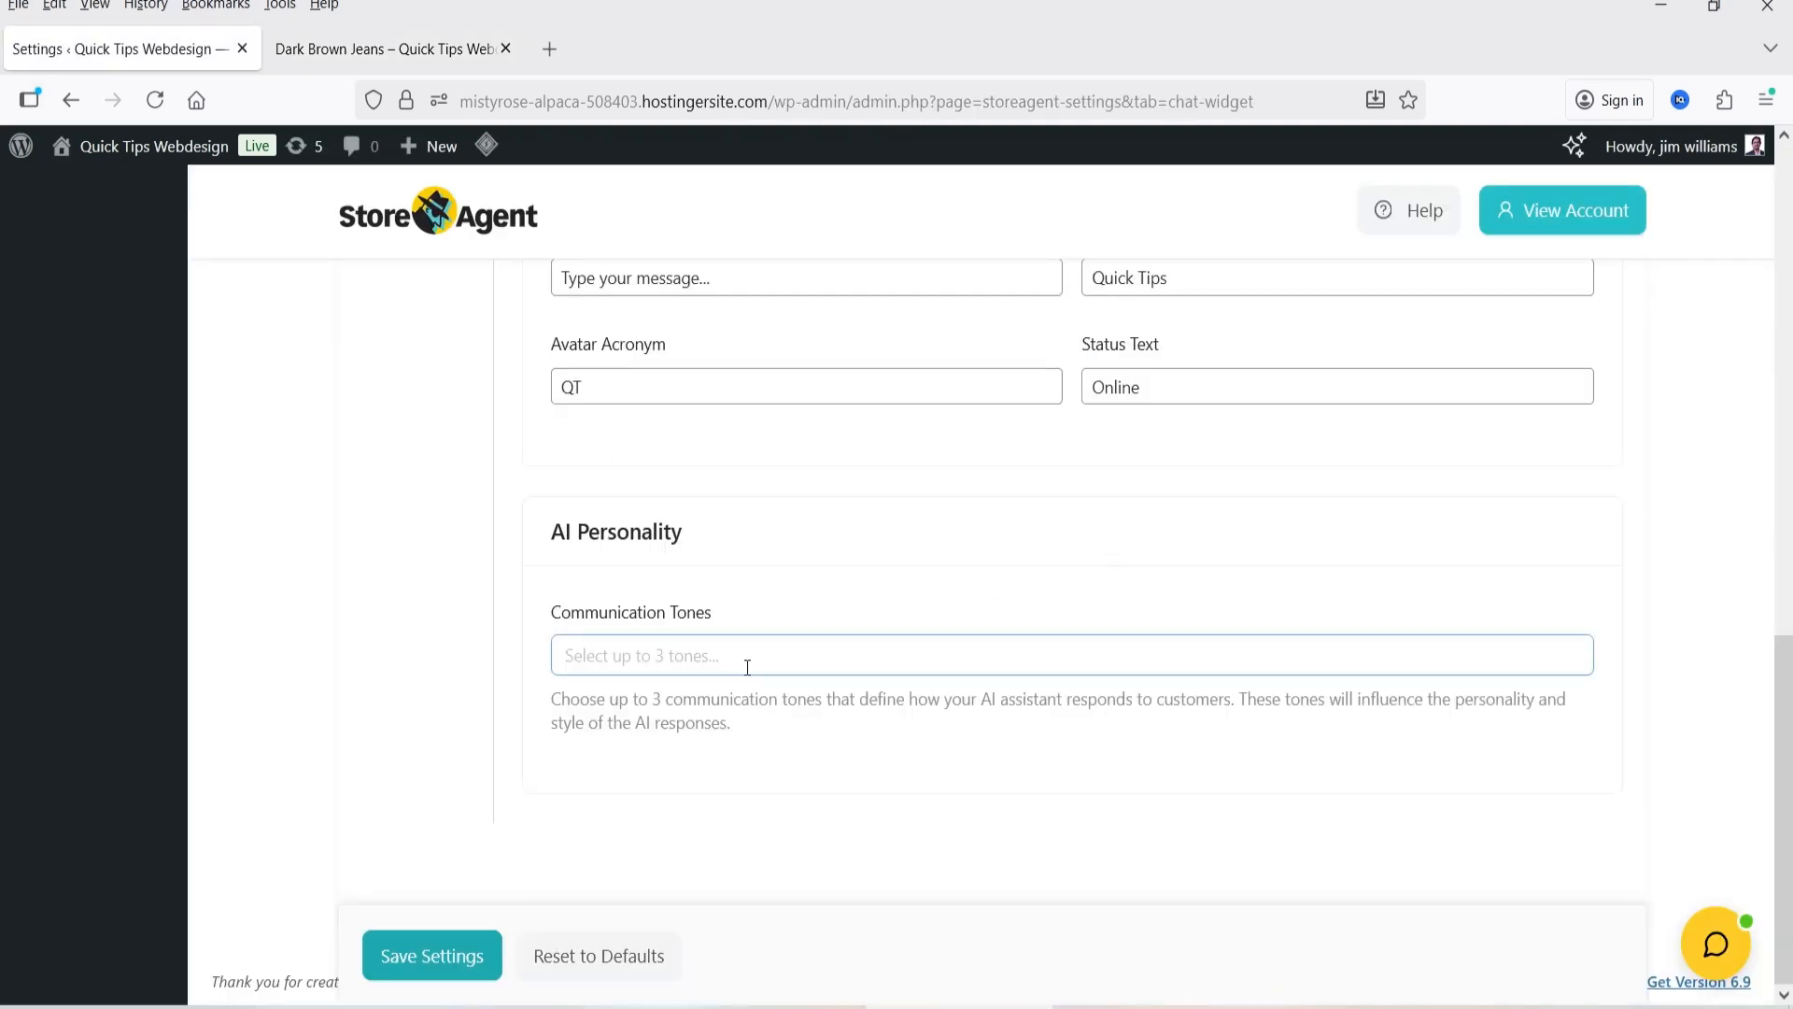
{"action": "left_click", "coordinate": [680, 666]}
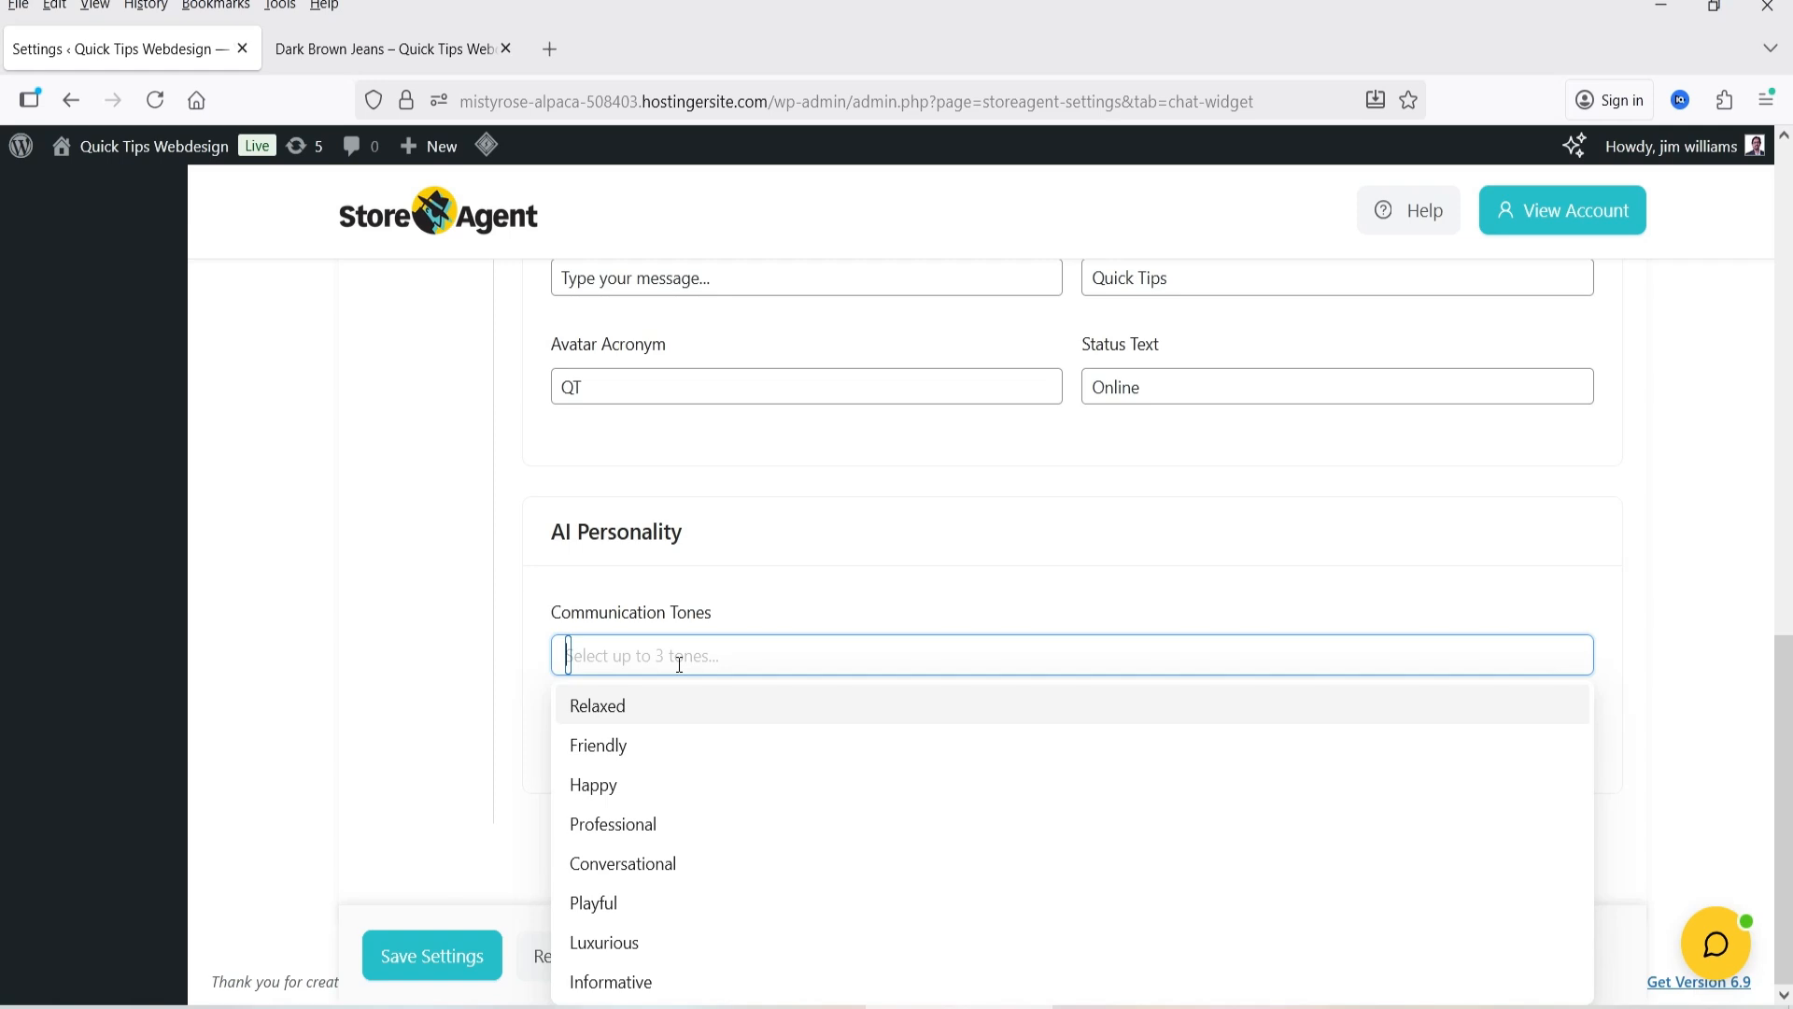
{"action": "left_click", "coordinate": [663, 826]}
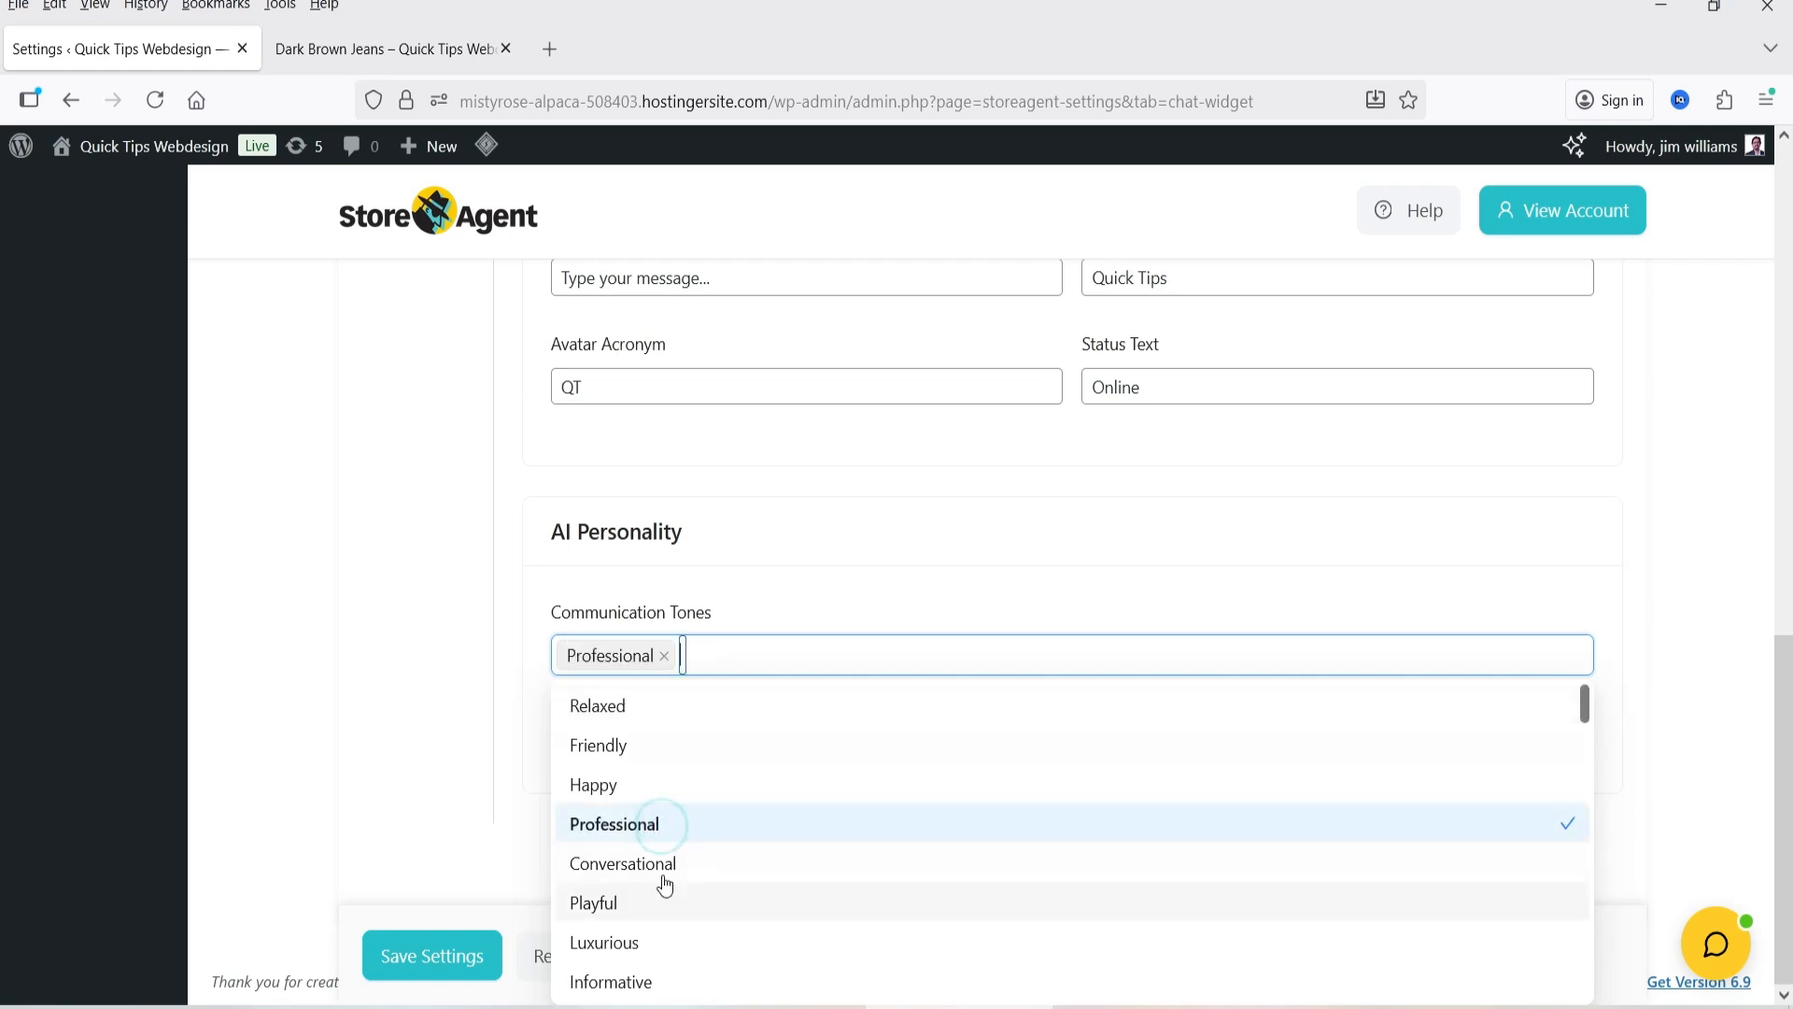
{"action": "left_click", "coordinate": [665, 876]}
{"action": "scroll", "coordinate": [760, 829], "scroll_direction": "down", "scroll_amount": 2}
{"action": "left_click", "coordinate": [667, 857]}
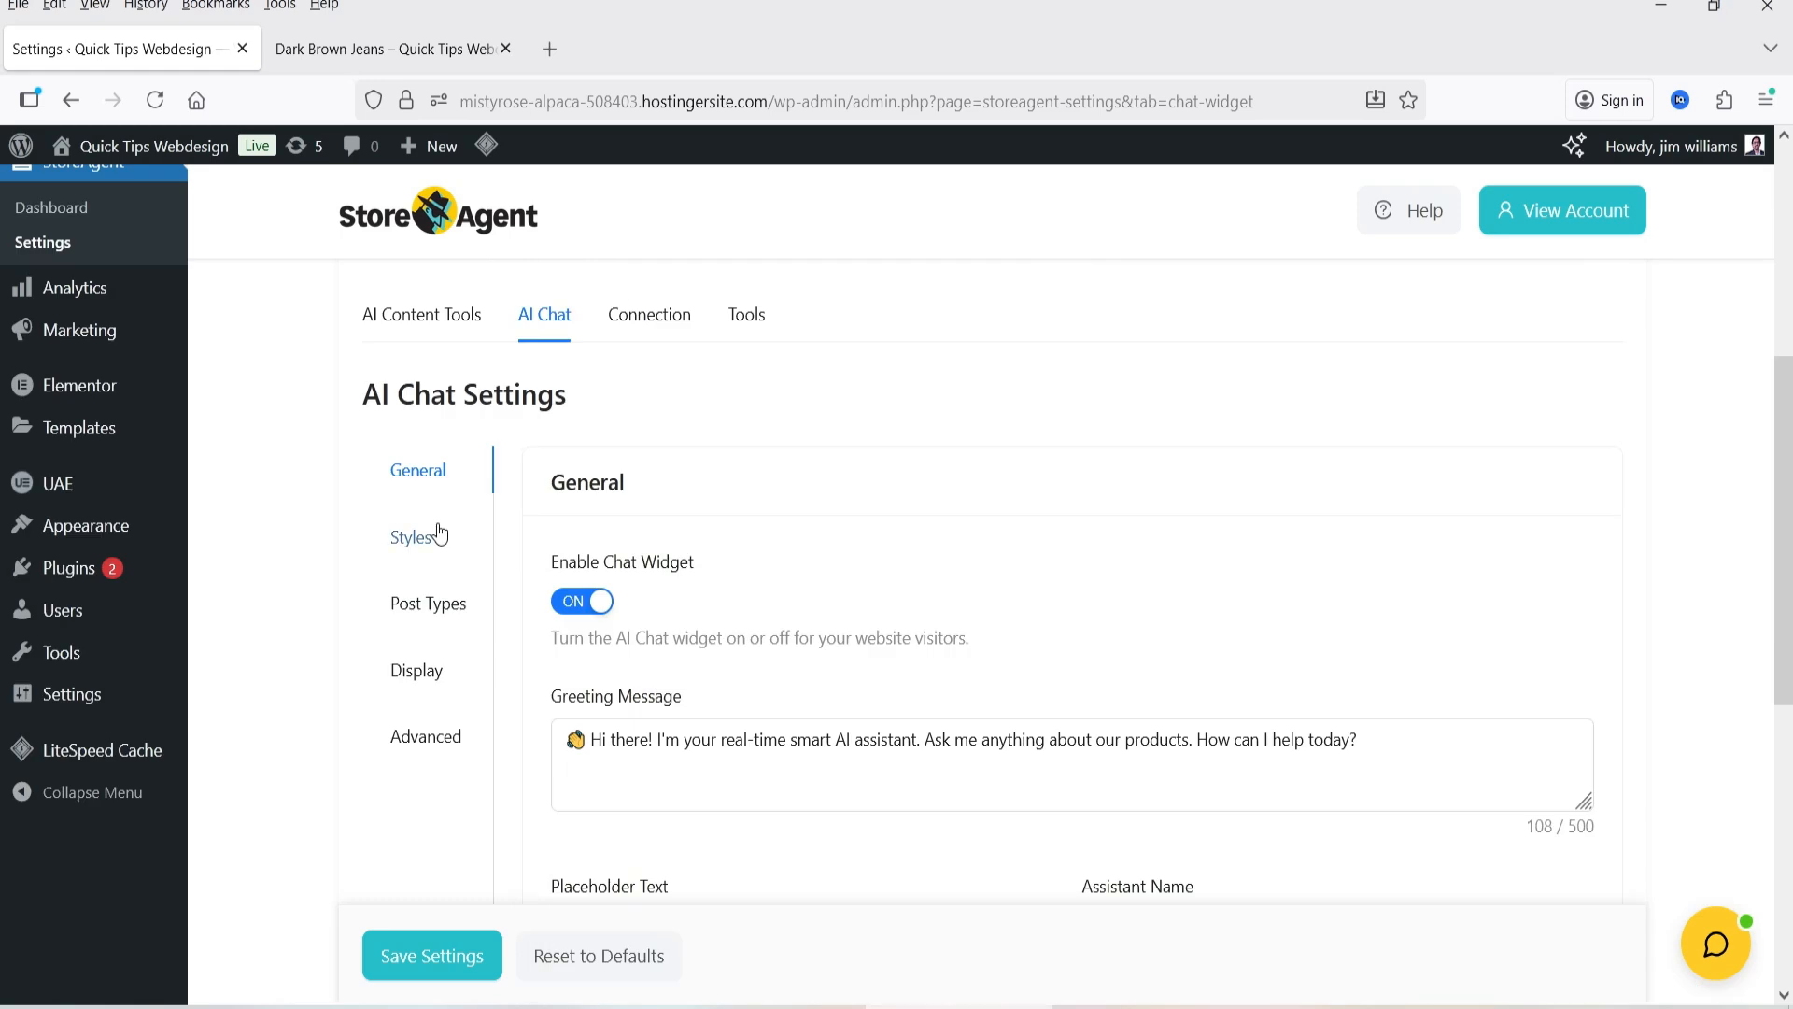
Review the chat widget's positioning and Open by Default style options and compare them with the widget on the product page.
{"action": "left_click", "coordinate": [417, 537]}
{"action": "scroll", "coordinate": [835, 418], "scroll_direction": "down", "scroll_amount": 1}
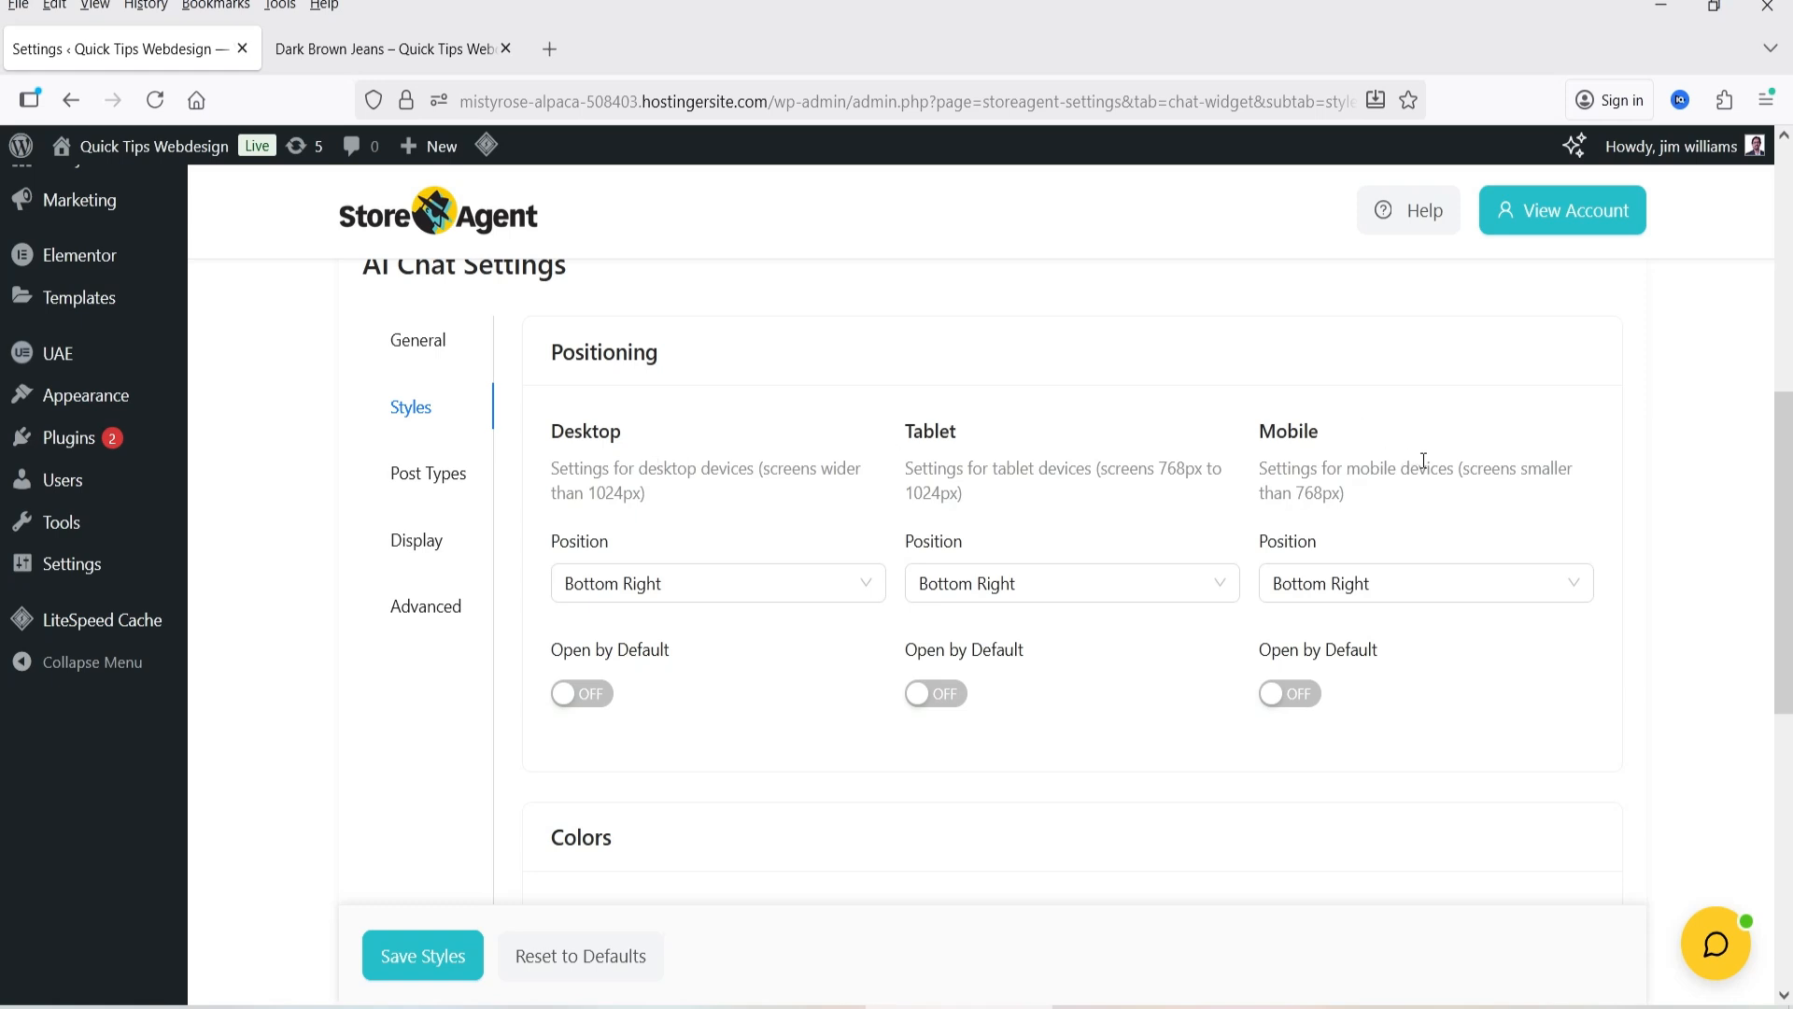
{"action": "scroll", "coordinate": [769, 641], "scroll_direction": "down", "scroll_amount": 1}
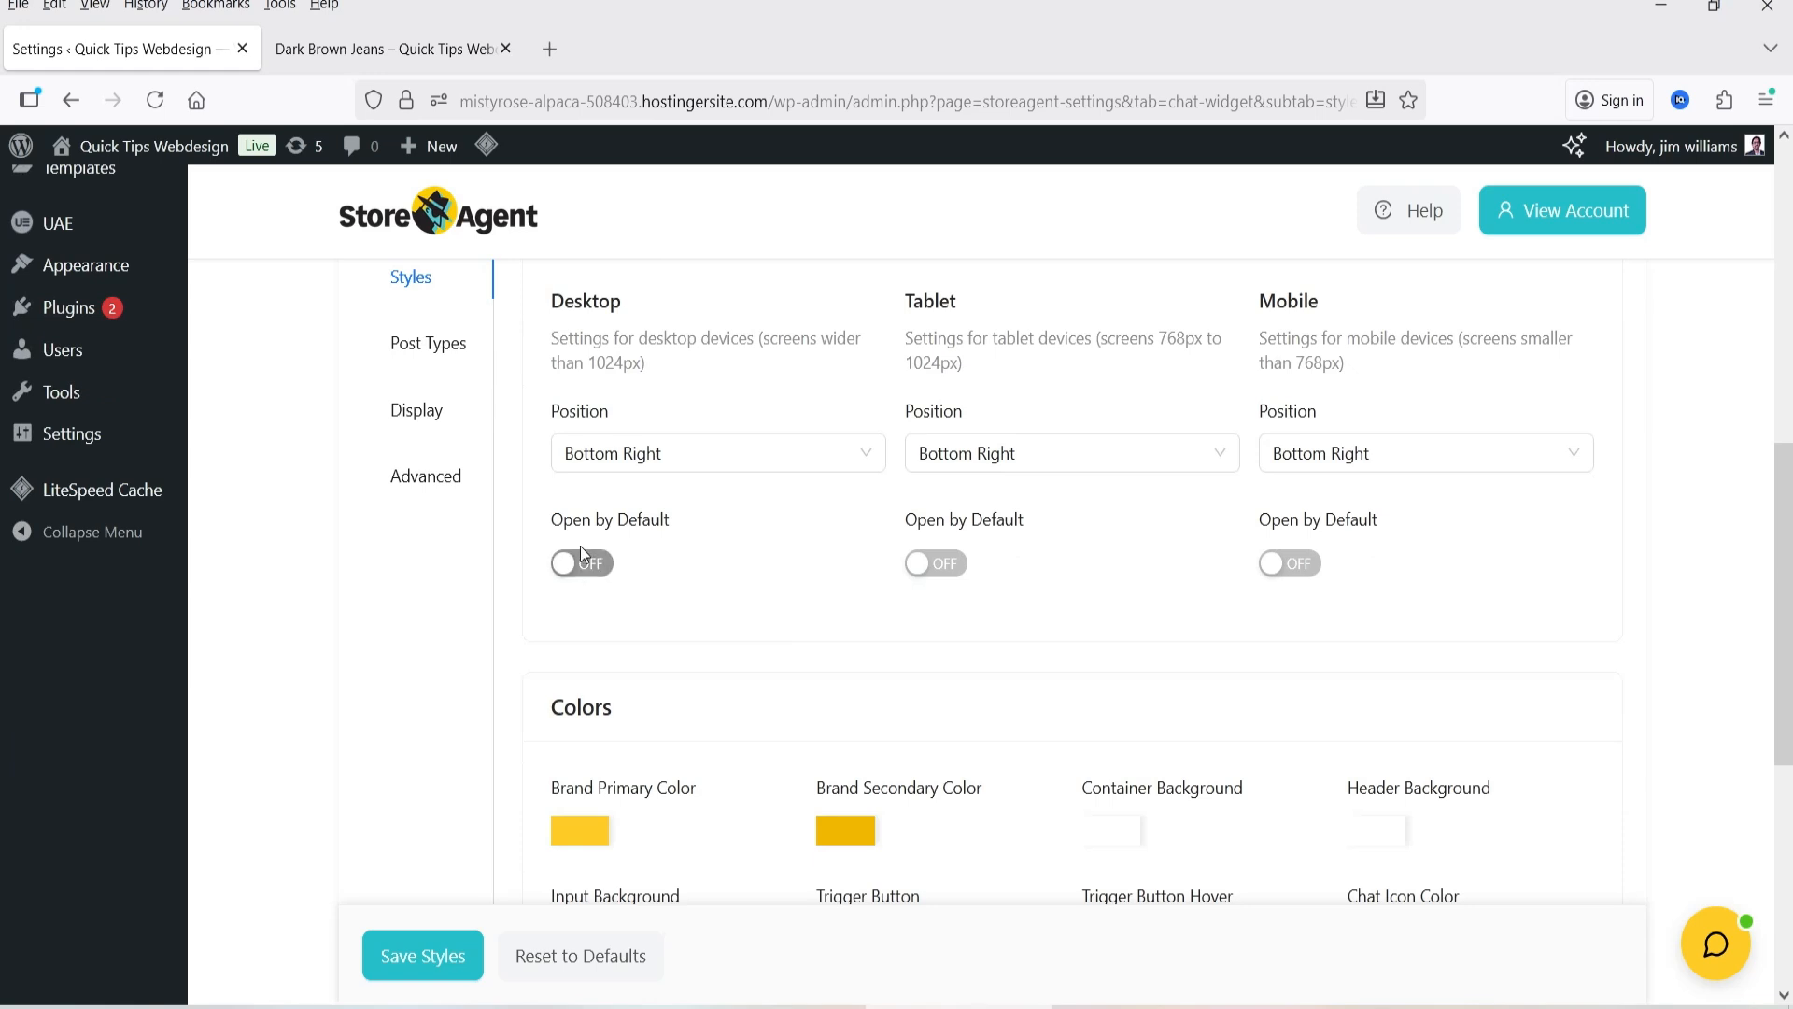
{"action": "left_click", "coordinate": [445, 58]}
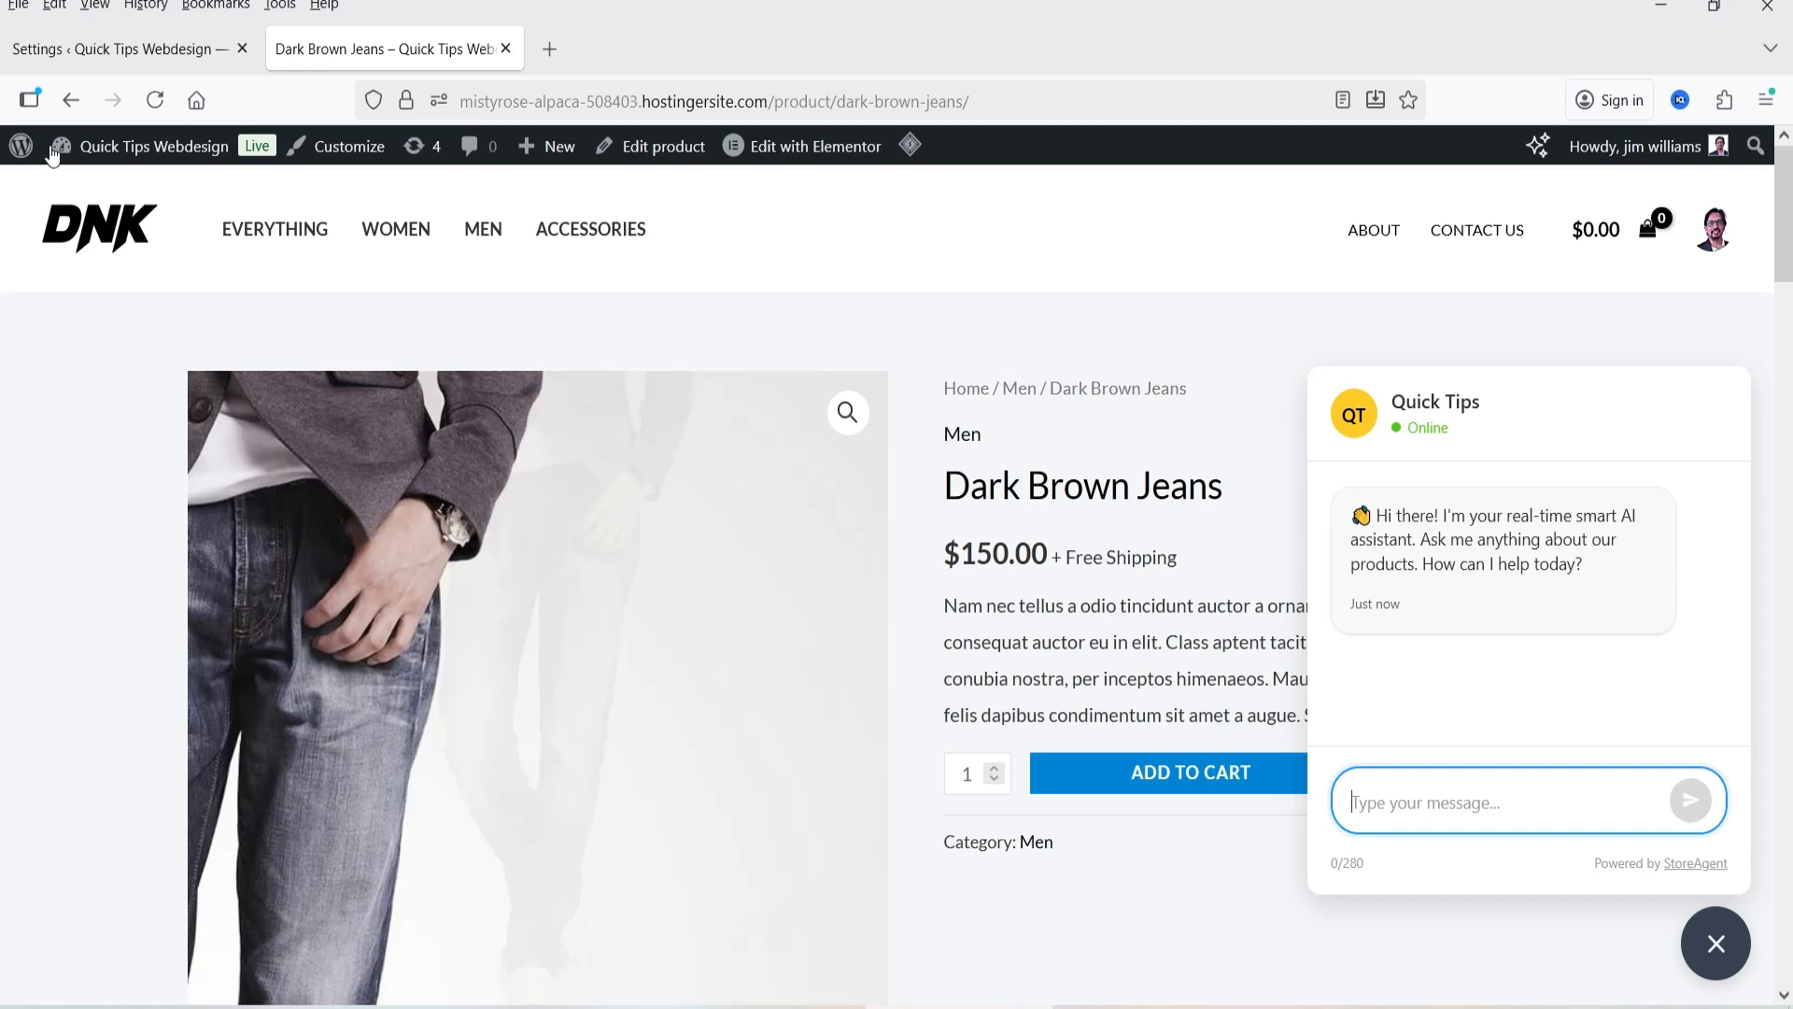
In the chat style settings, set the brand primary color to green 05a045 and the brand secondary color to purple 512da7.
{"action": "left_click", "coordinate": [117, 49]}
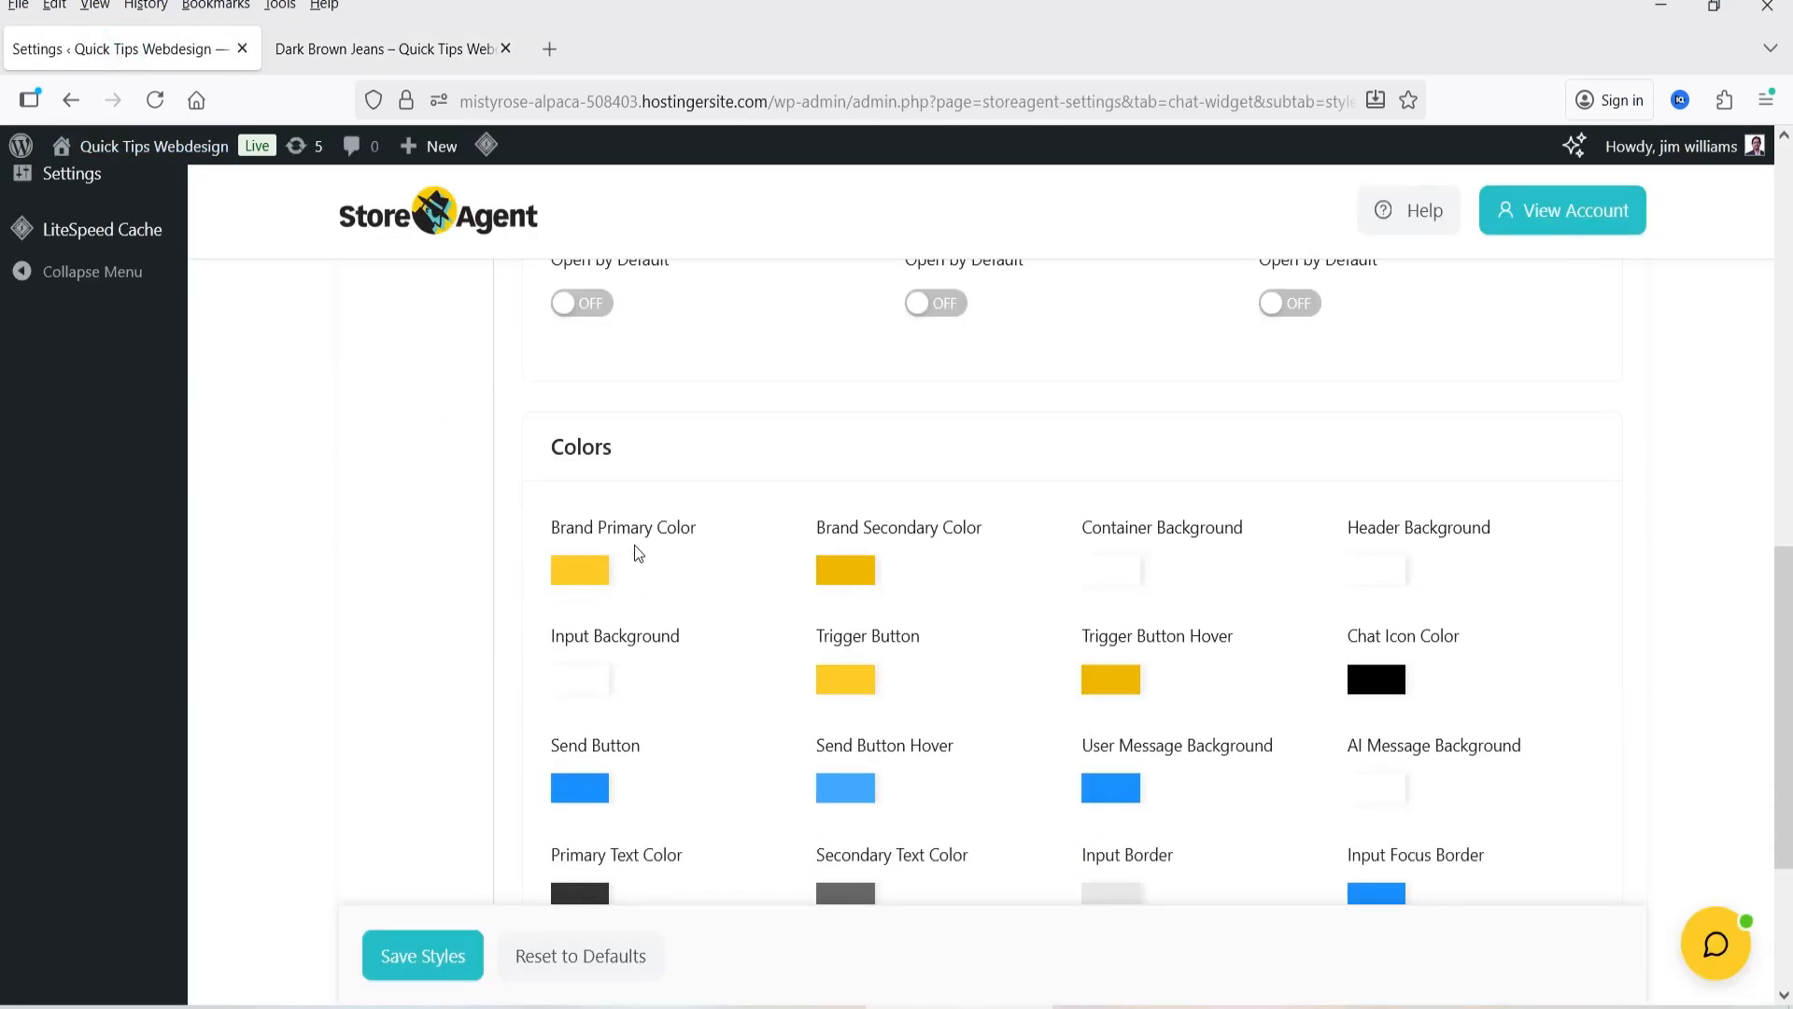
{"action": "left_click", "coordinate": [578, 563]}
{"action": "left_click", "coordinate": [904, 425]}
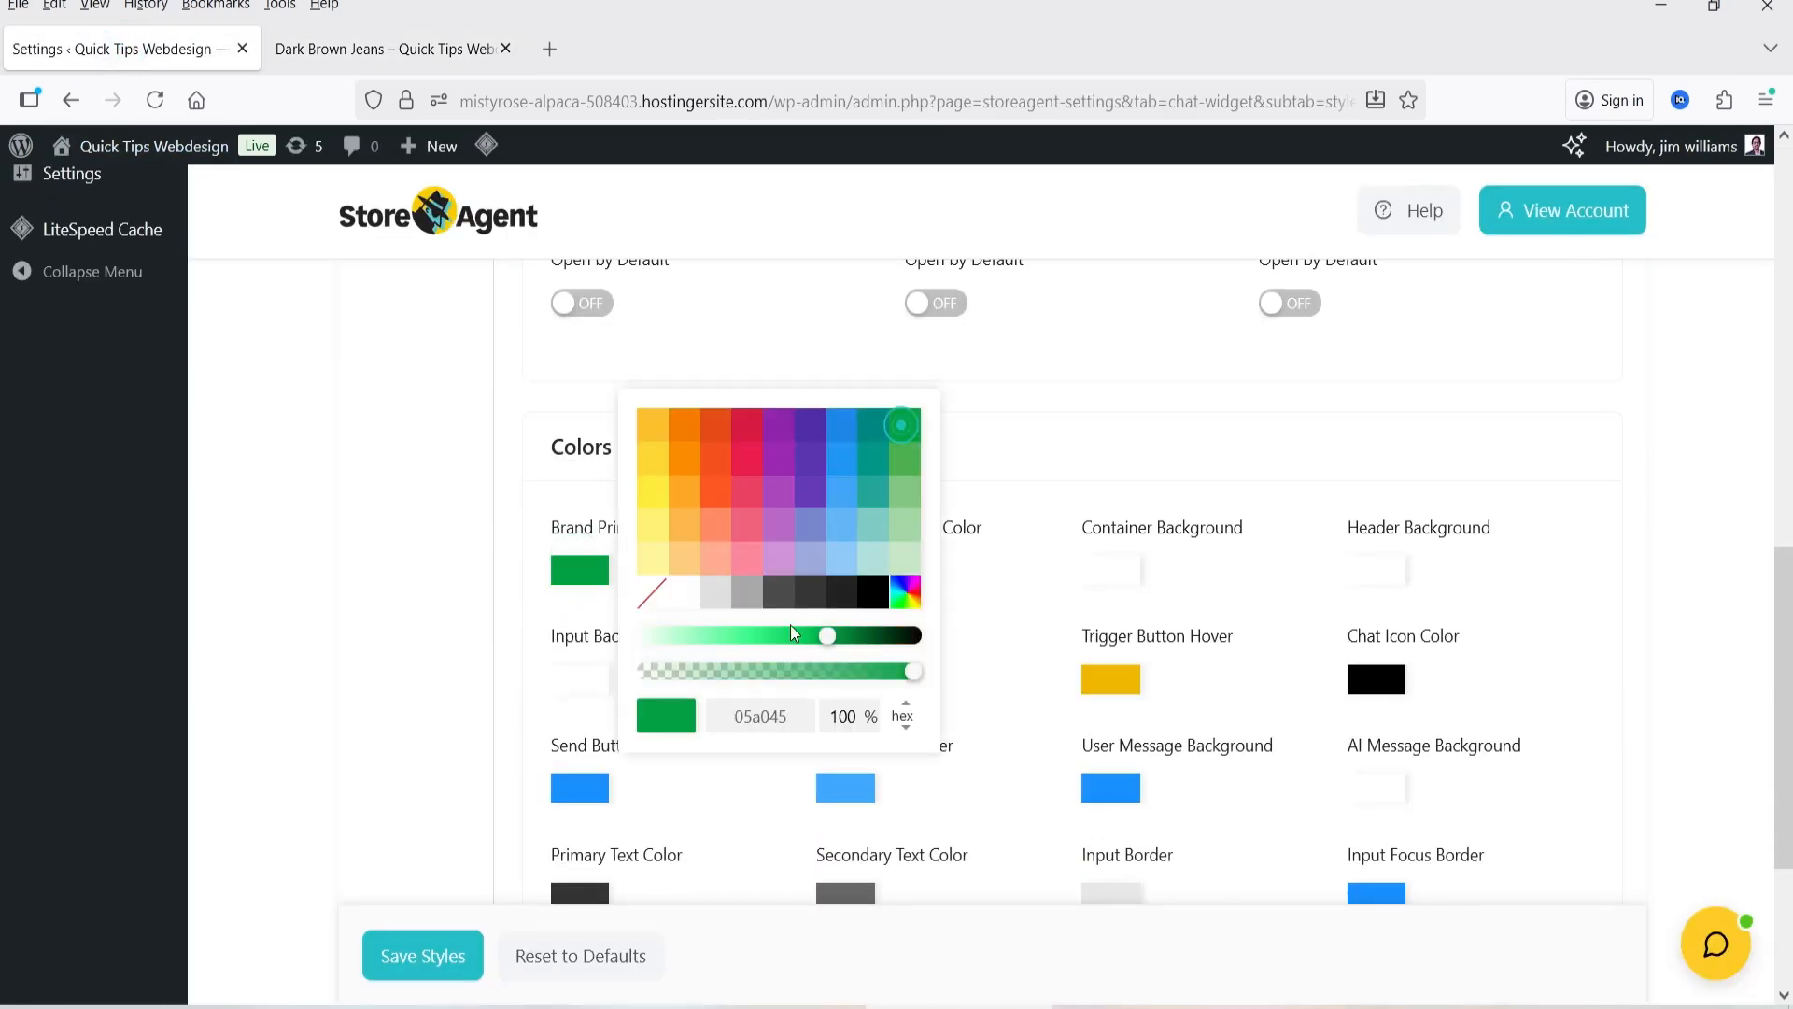
{"action": "left_click", "coordinate": [1034, 449]}
{"action": "left_click", "coordinate": [845, 575]}
{"action": "left_click", "coordinate": [1074, 390]}
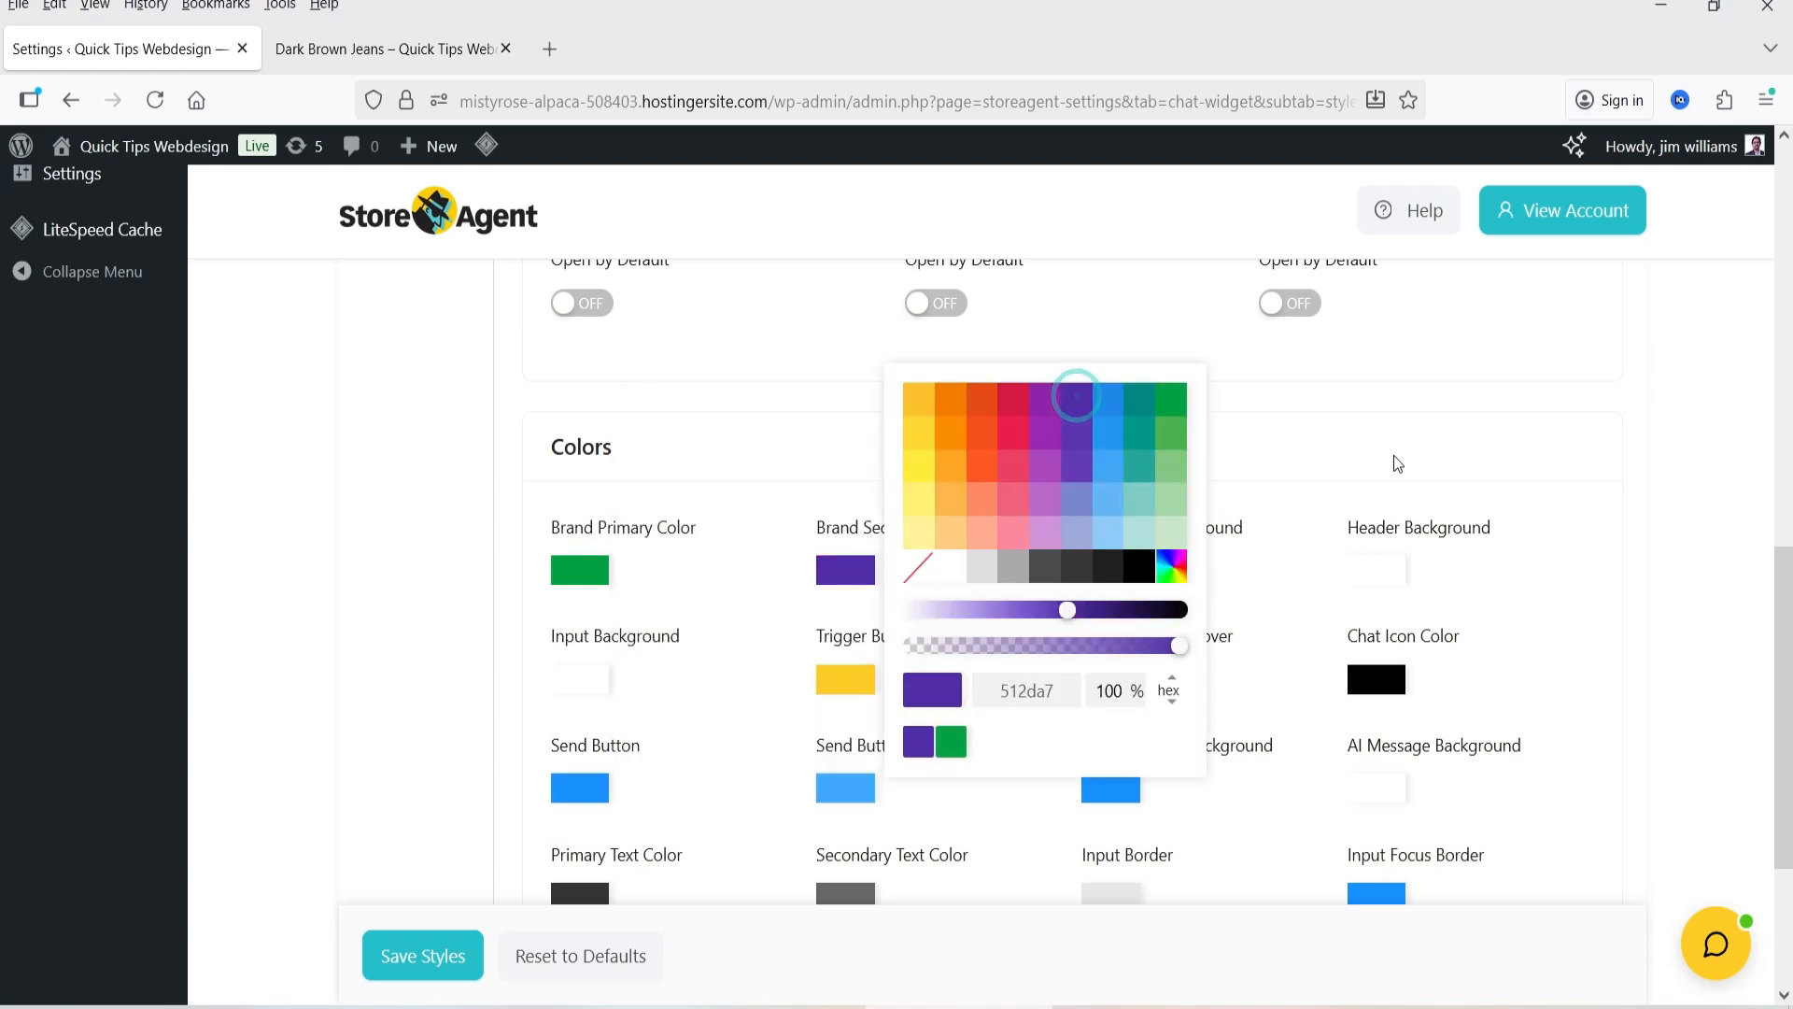
{"action": "left_click", "coordinate": [1434, 404]}
{"action": "scroll", "coordinate": [895, 577], "scroll_direction": "down", "scroll_amount": 3}
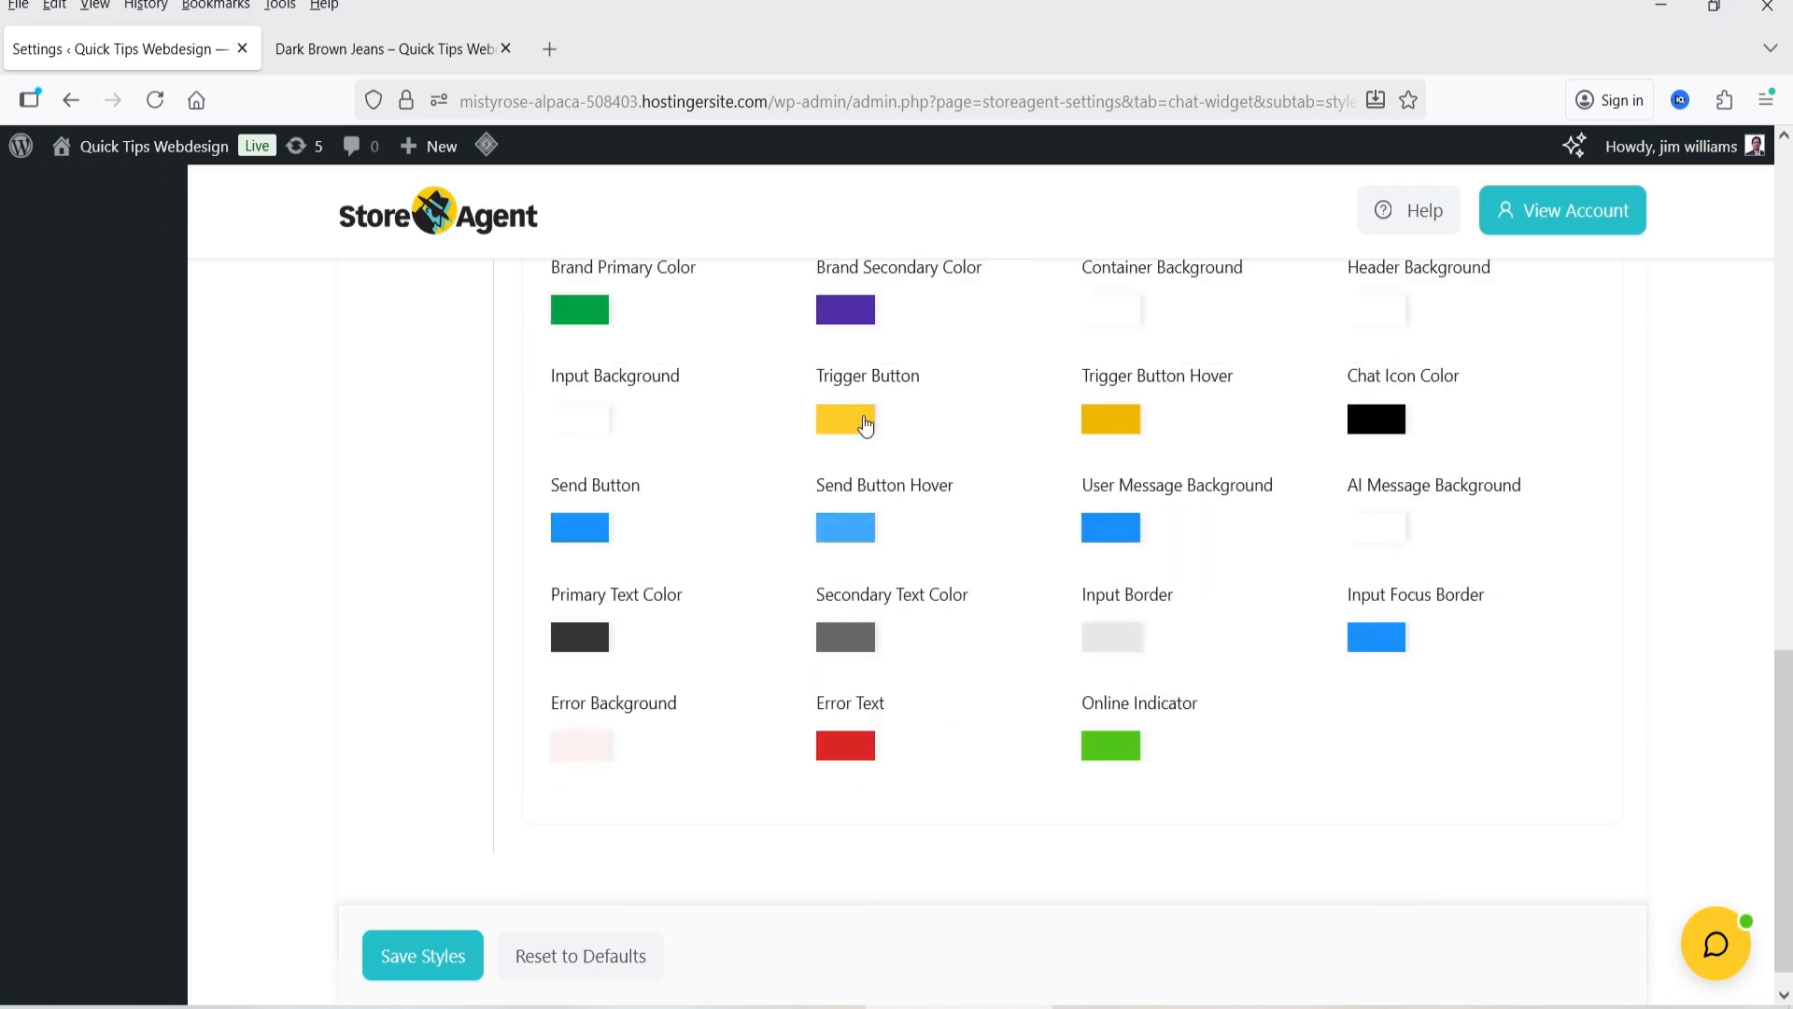
Set the chat widget's trigger button color to purple and choose a new trigger button hover color.
{"action": "left_click", "coordinate": [863, 420]}
{"action": "left_click", "coordinate": [1045, 244]}
{"action": "left_click", "coordinate": [1330, 425]}
{"action": "left_click", "coordinate": [1114, 420]}
{"action": "left_click", "coordinate": [1025, 244]}
{"action": "left_click", "coordinate": [1428, 429]}
{"action": "left_click", "coordinate": [846, 745]}
{"action": "left_click", "coordinate": [1241, 571]}
{"action": "scroll", "coordinate": [1241, 571], "scroll_direction": "up", "scroll_amount": 6}
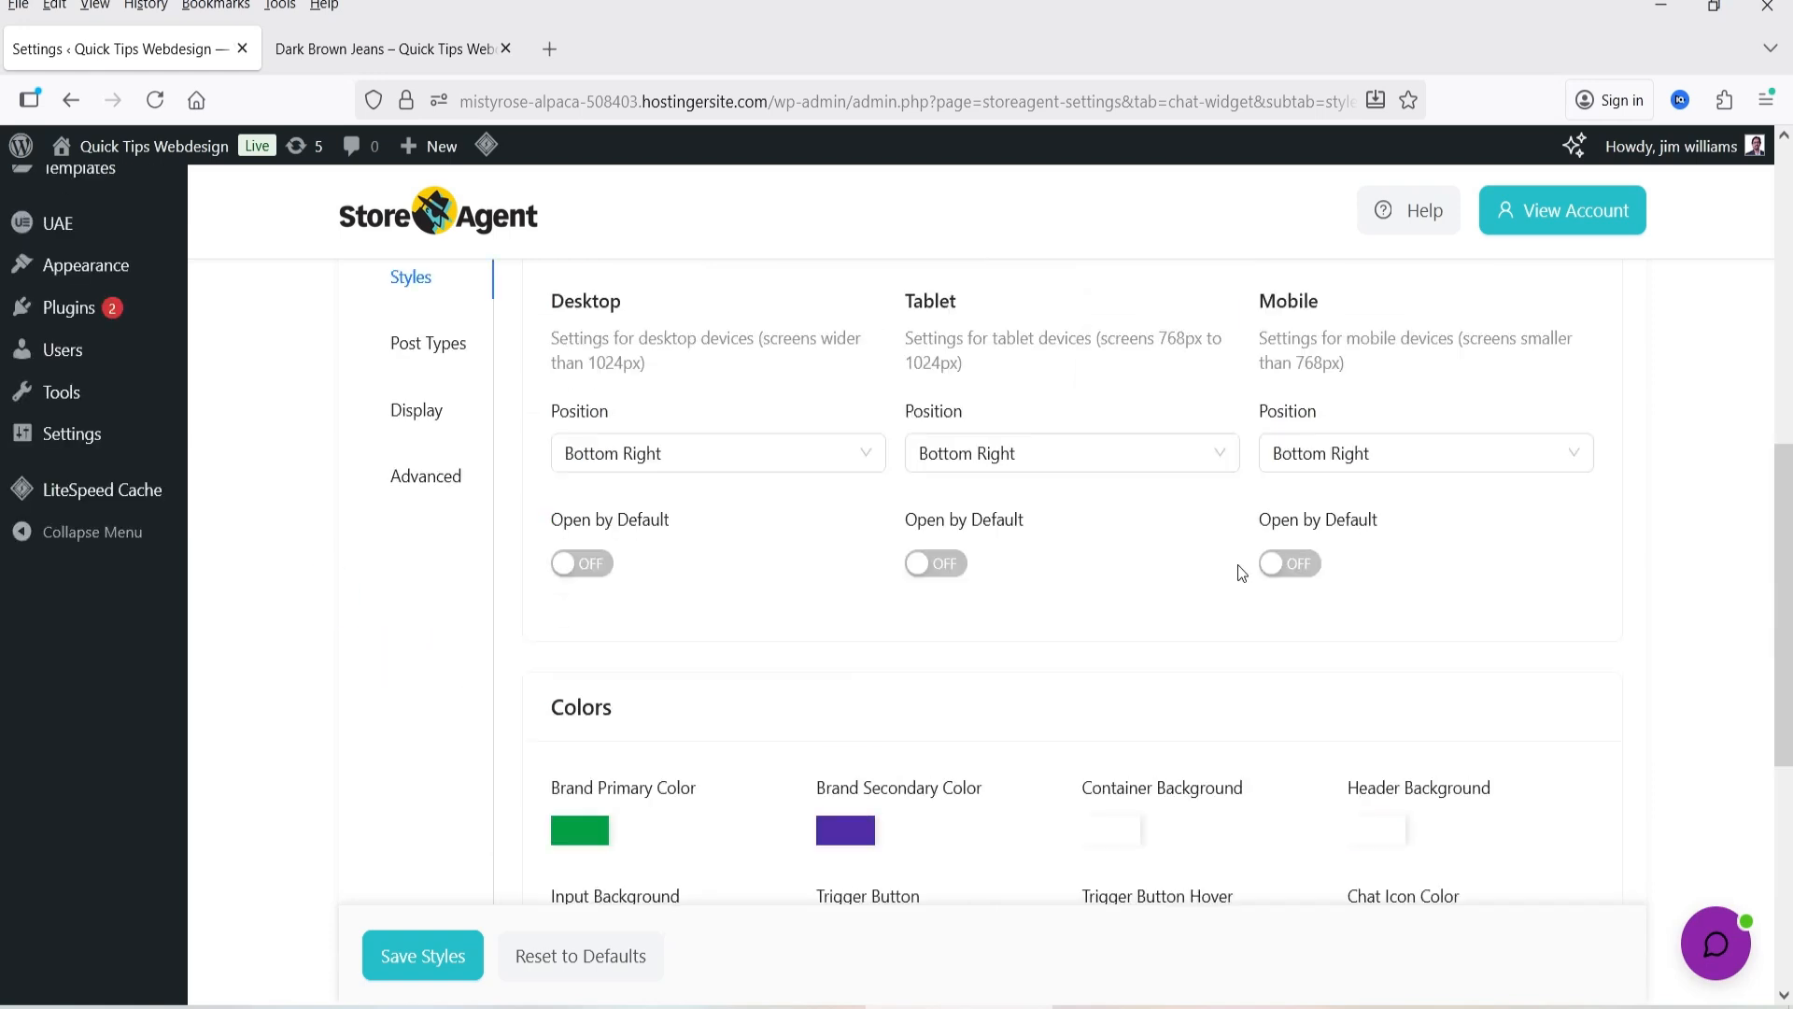
In the chat's Post Types settings, give the AI access to Pages.
{"action": "left_click", "coordinate": [441, 602]}
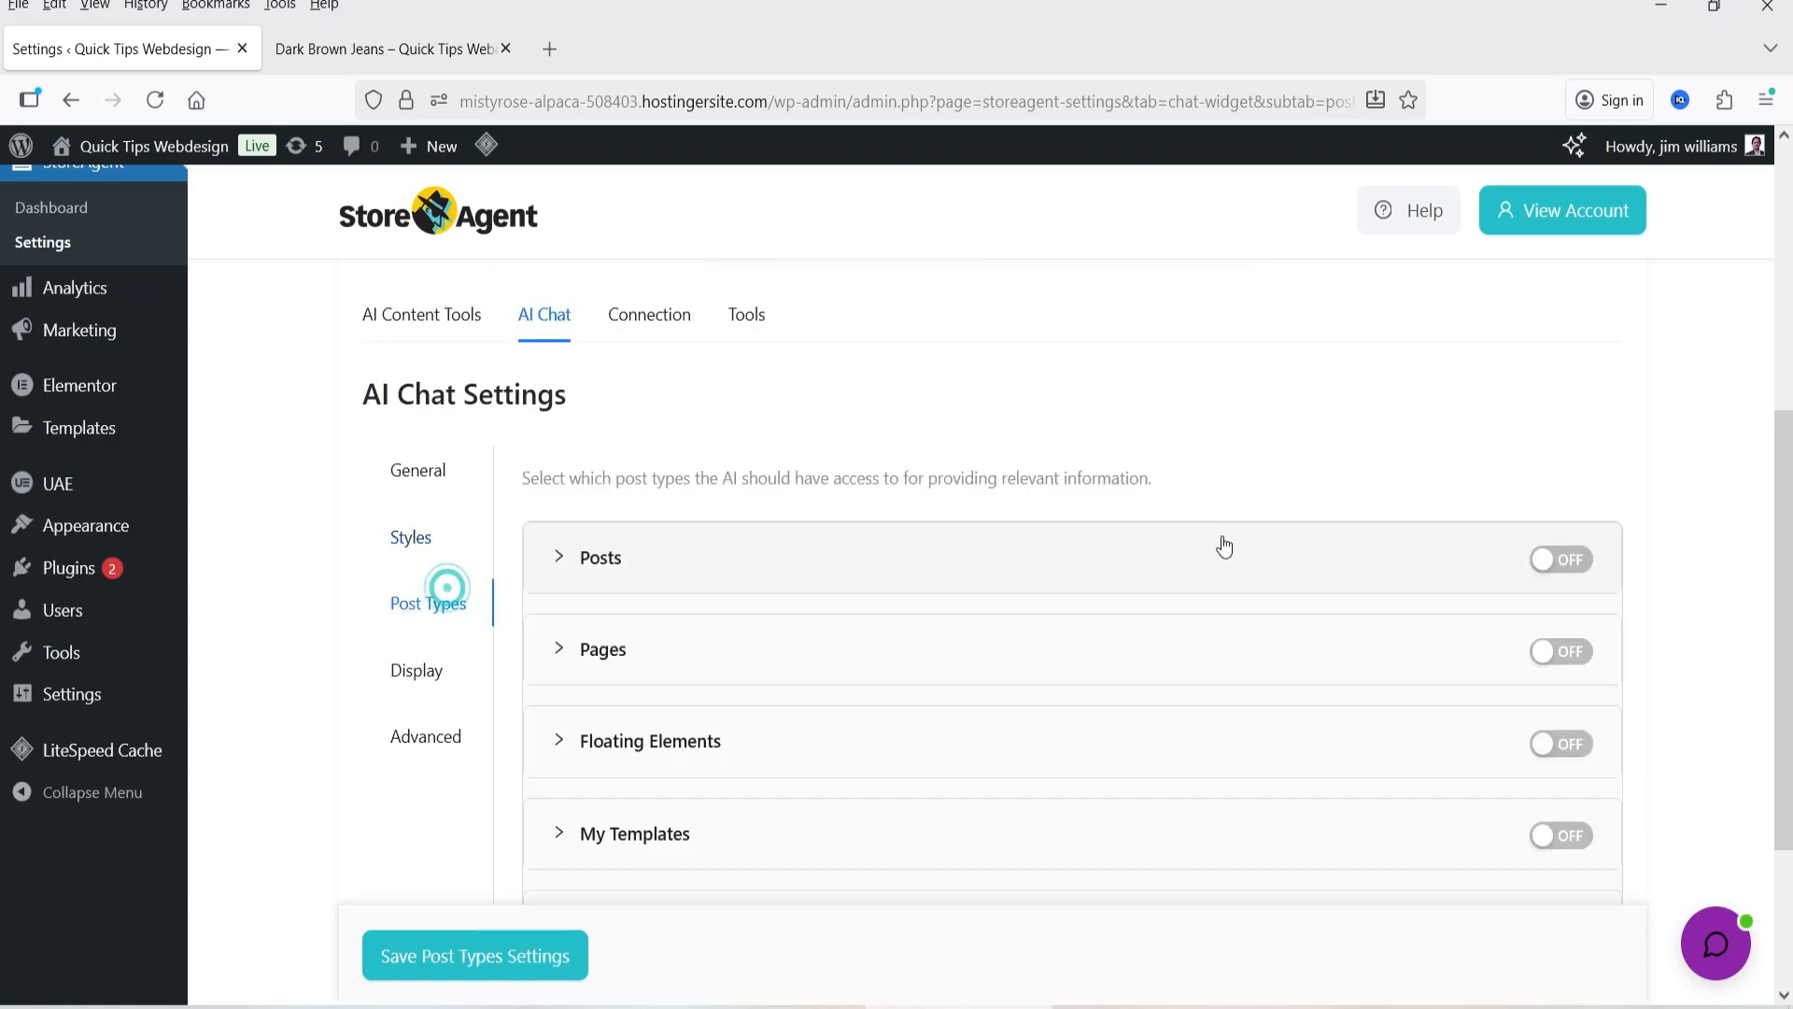
{"action": "scroll", "coordinate": [1221, 490], "scroll_direction": "down", "scroll_amount": 3}
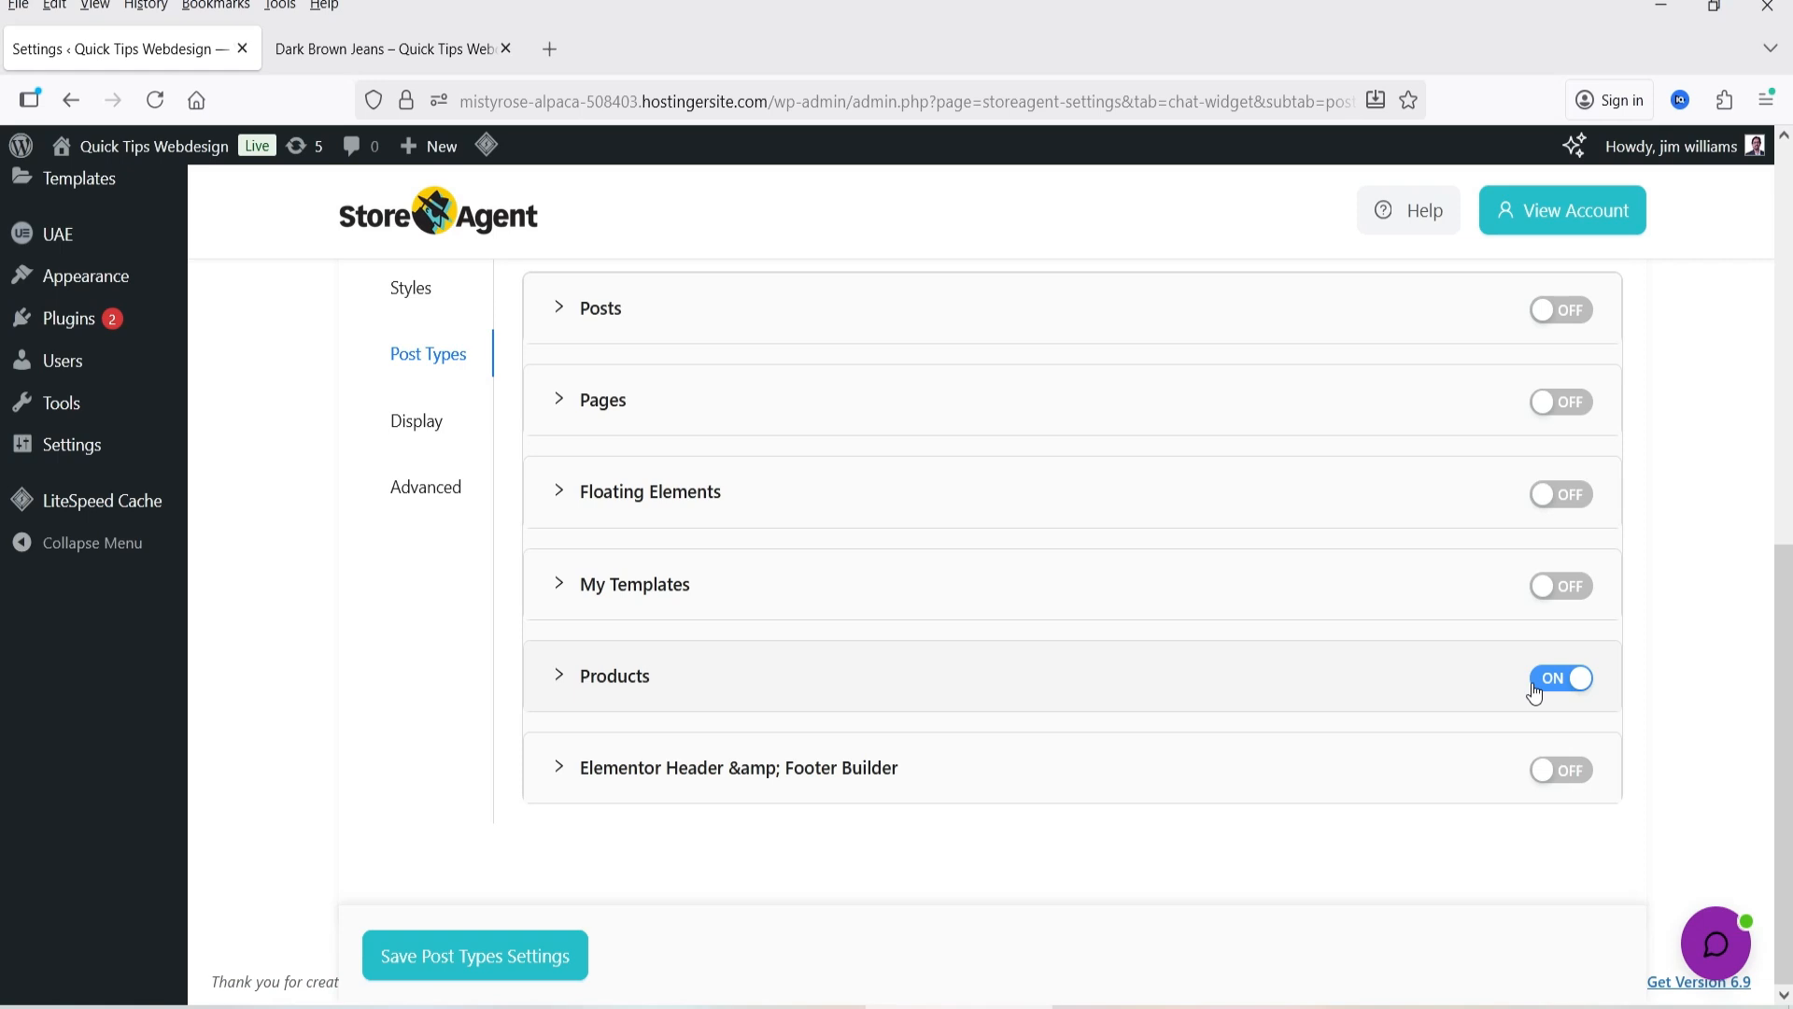
{"action": "left_click", "coordinate": [1548, 410]}
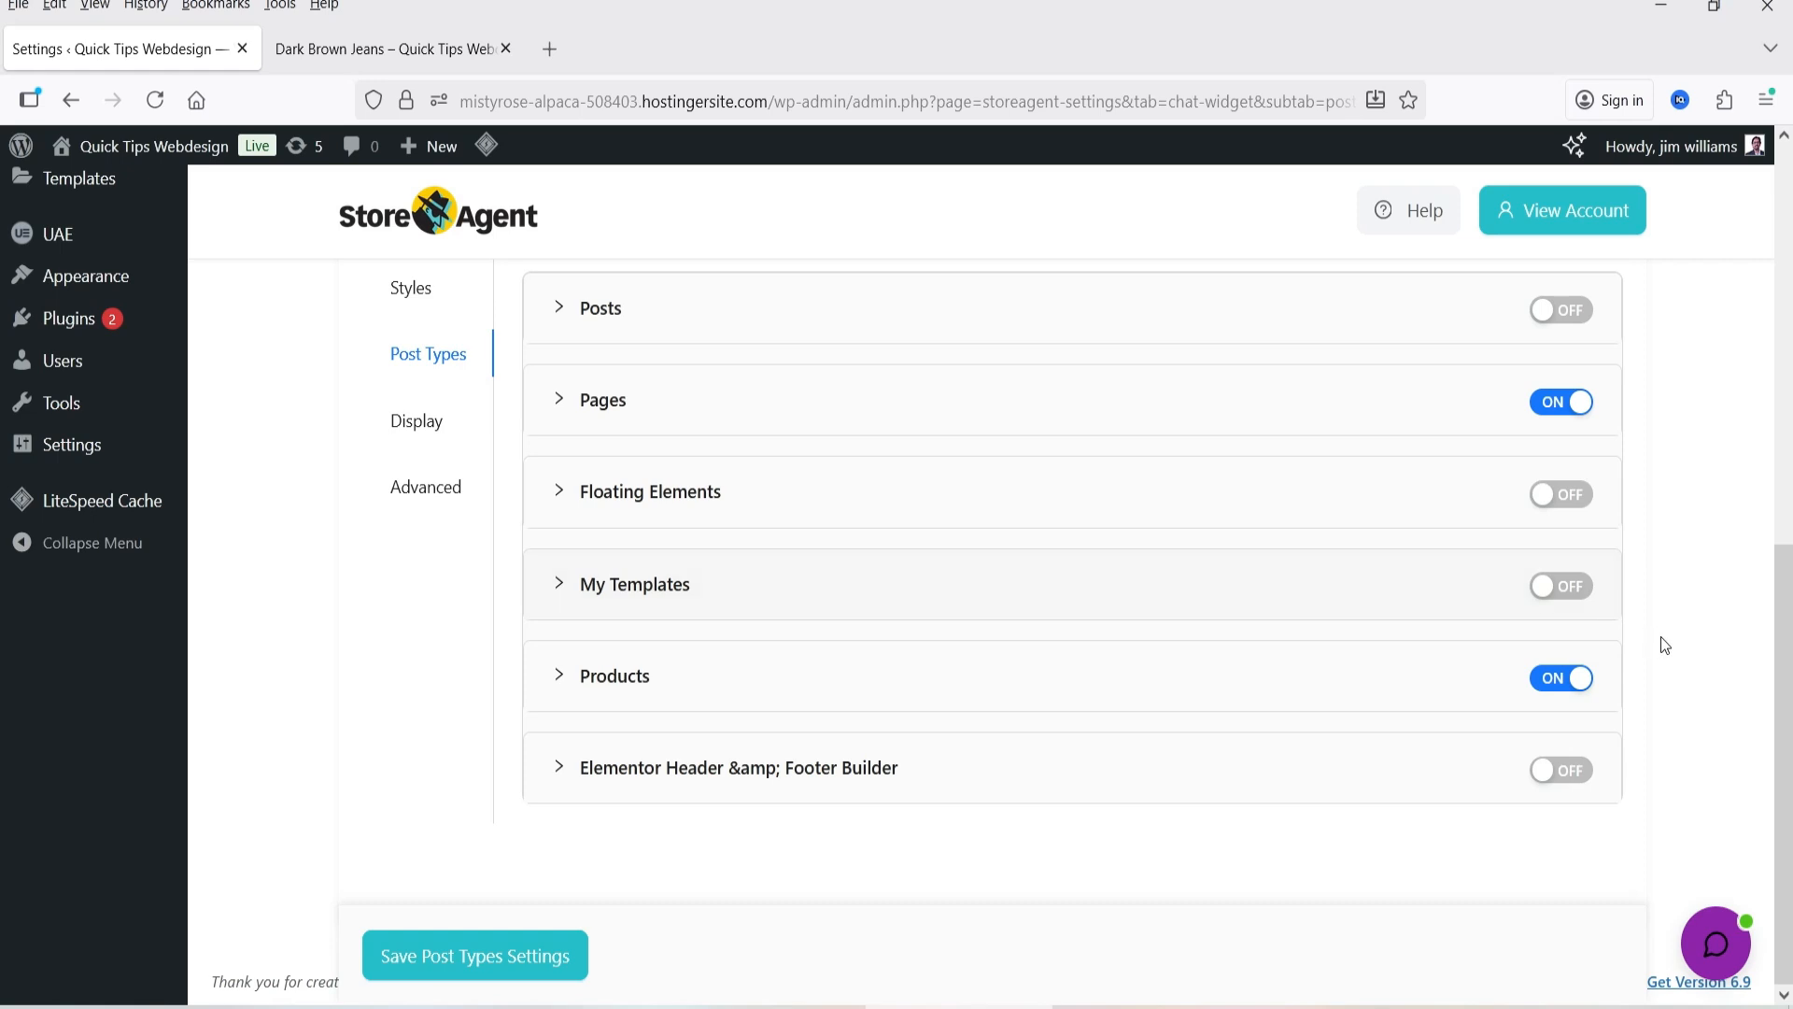
{"action": "scroll", "coordinate": [1728, 653], "scroll_direction": "up", "scroll_amount": 3}
{"action": "scroll", "coordinate": [392, 512], "scroll_direction": "down", "scroll_amount": 2}
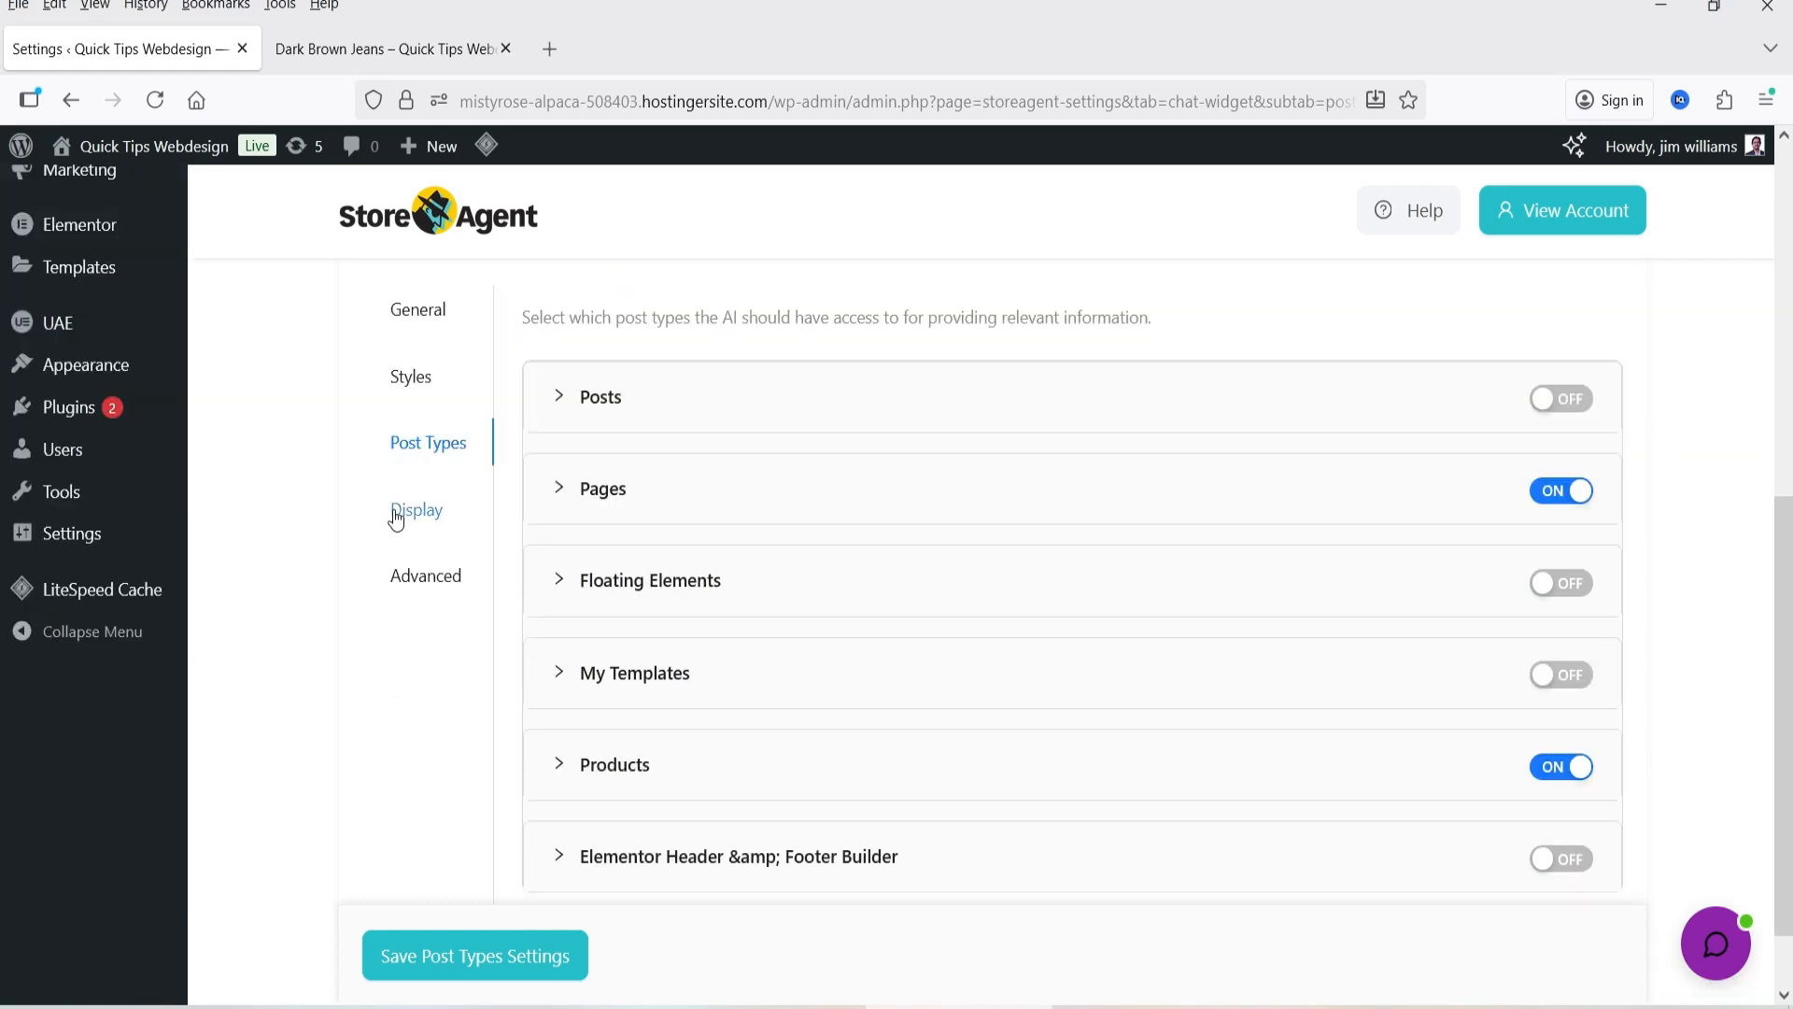
Set the chat widget to display on Pages as well, and save the Advanced chat settings.
{"action": "left_click", "coordinate": [392, 509]}
{"action": "scroll", "coordinate": [1217, 425], "scroll_direction": "down", "scroll_amount": 1}
{"action": "scroll", "coordinate": [1214, 425], "scroll_direction": "up", "scroll_amount": 1}
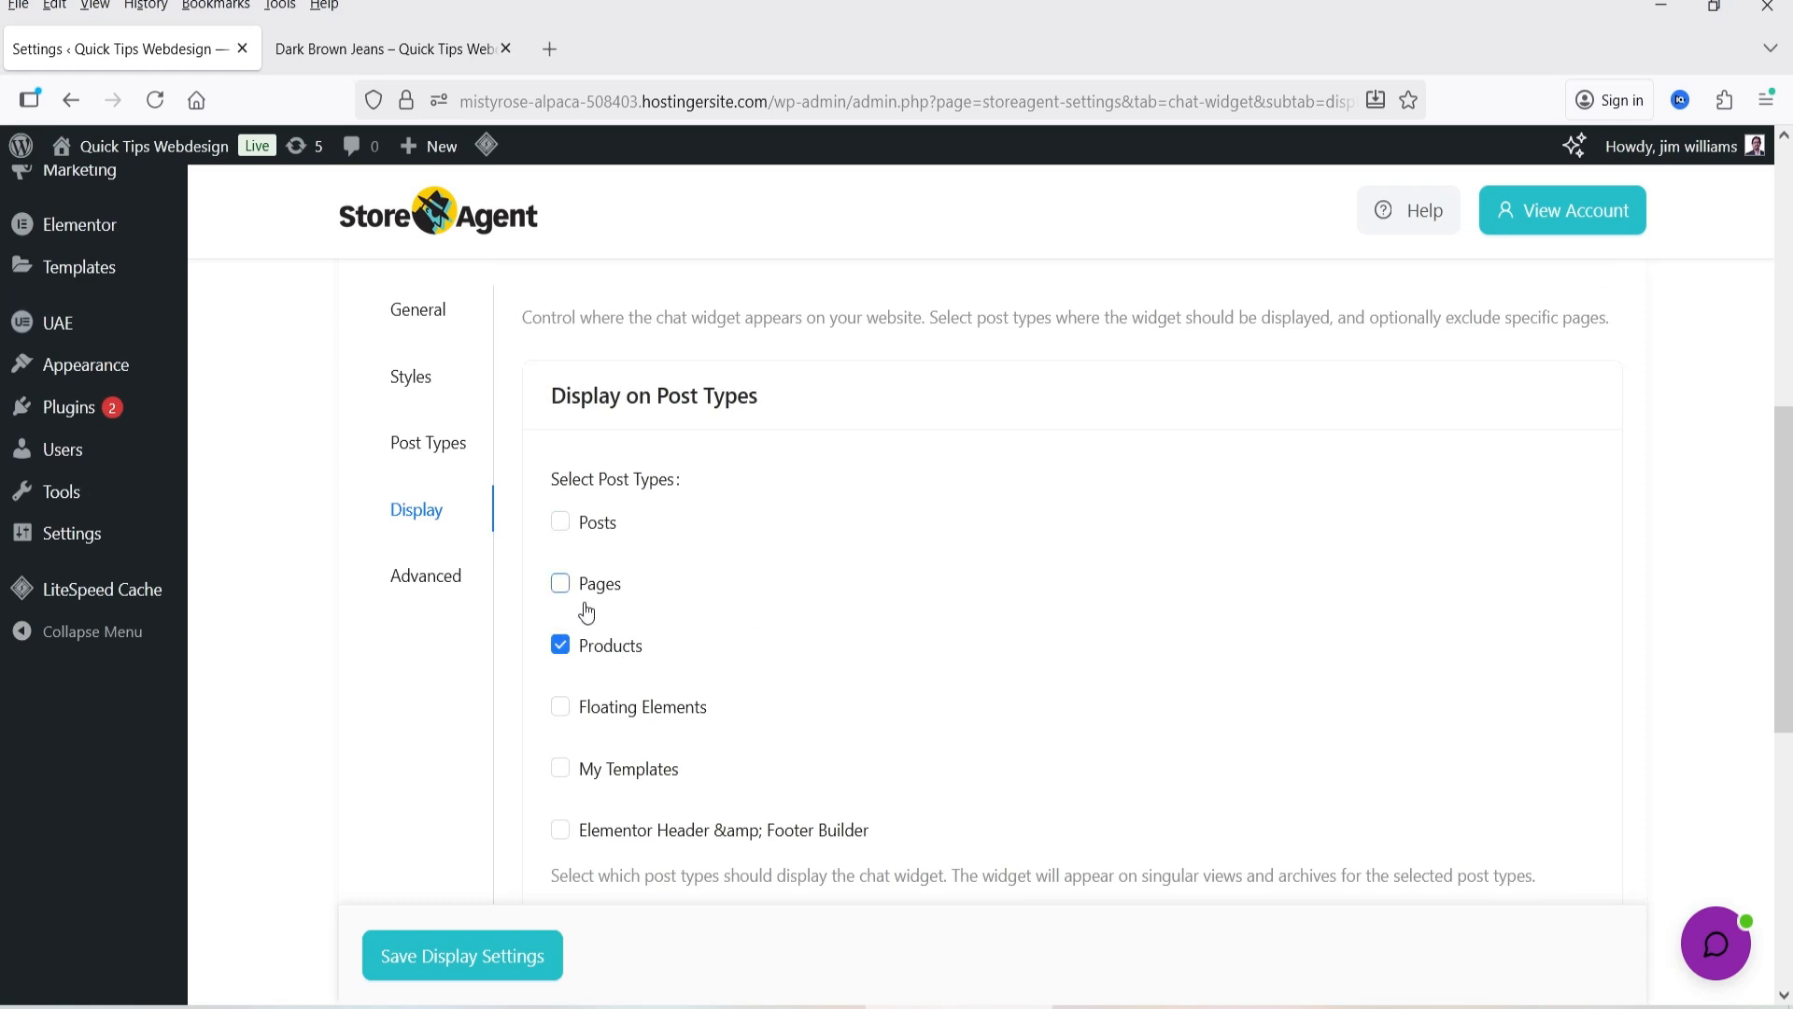
{"action": "left_click", "coordinate": [560, 588]}
{"action": "left_click", "coordinate": [443, 585]}
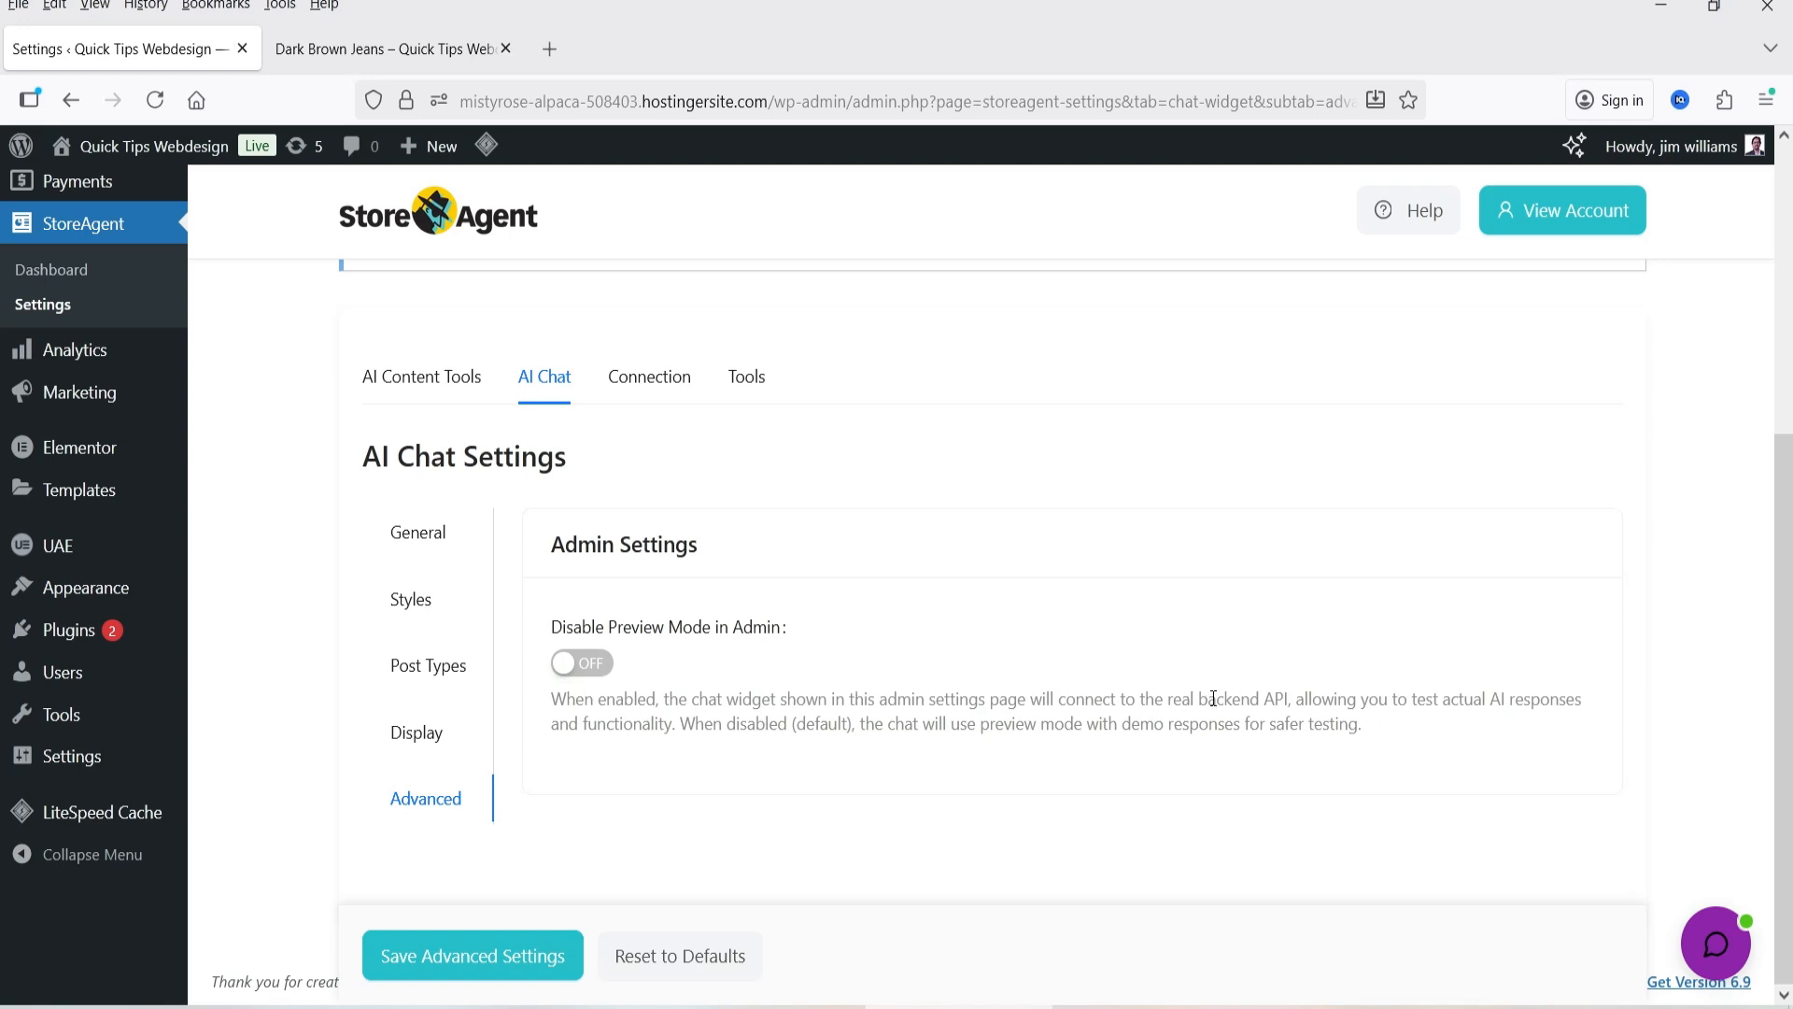
{"action": "left_click", "coordinate": [512, 956]}
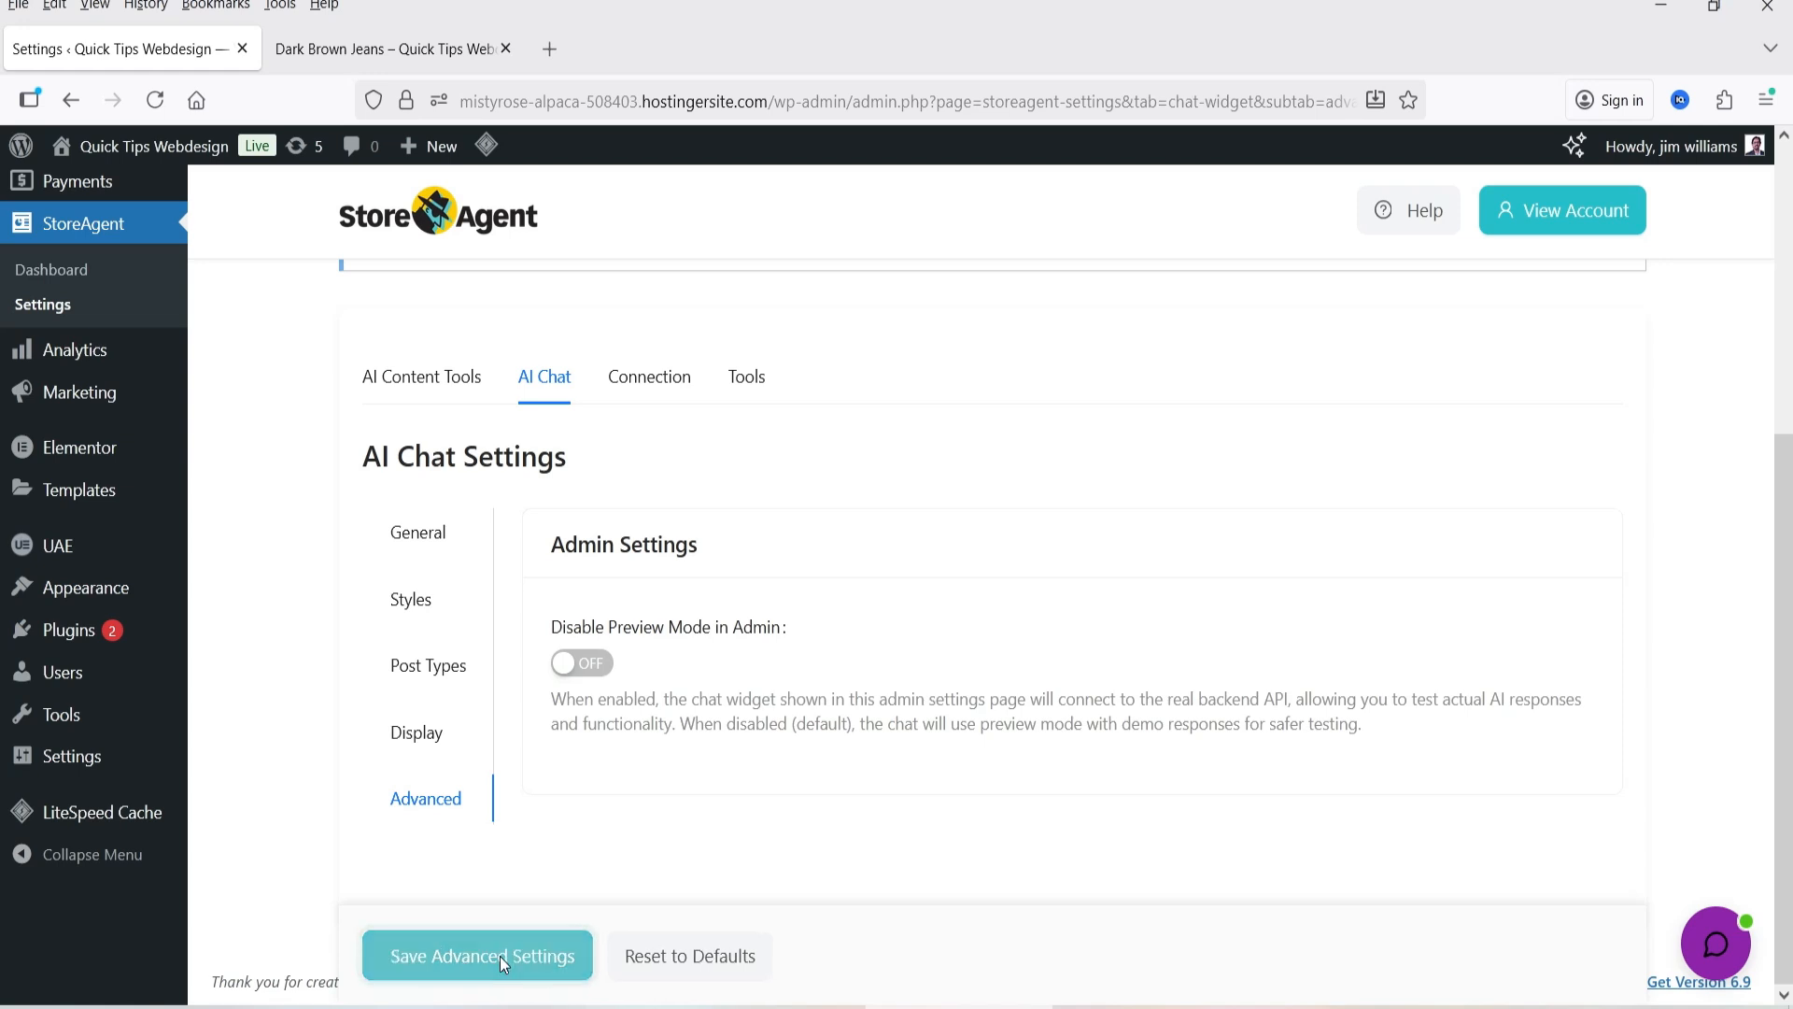
Switch to the Dark Brown Jeans product page and purge all of the site's caches.
{"action": "left_click", "coordinate": [364, 52]}
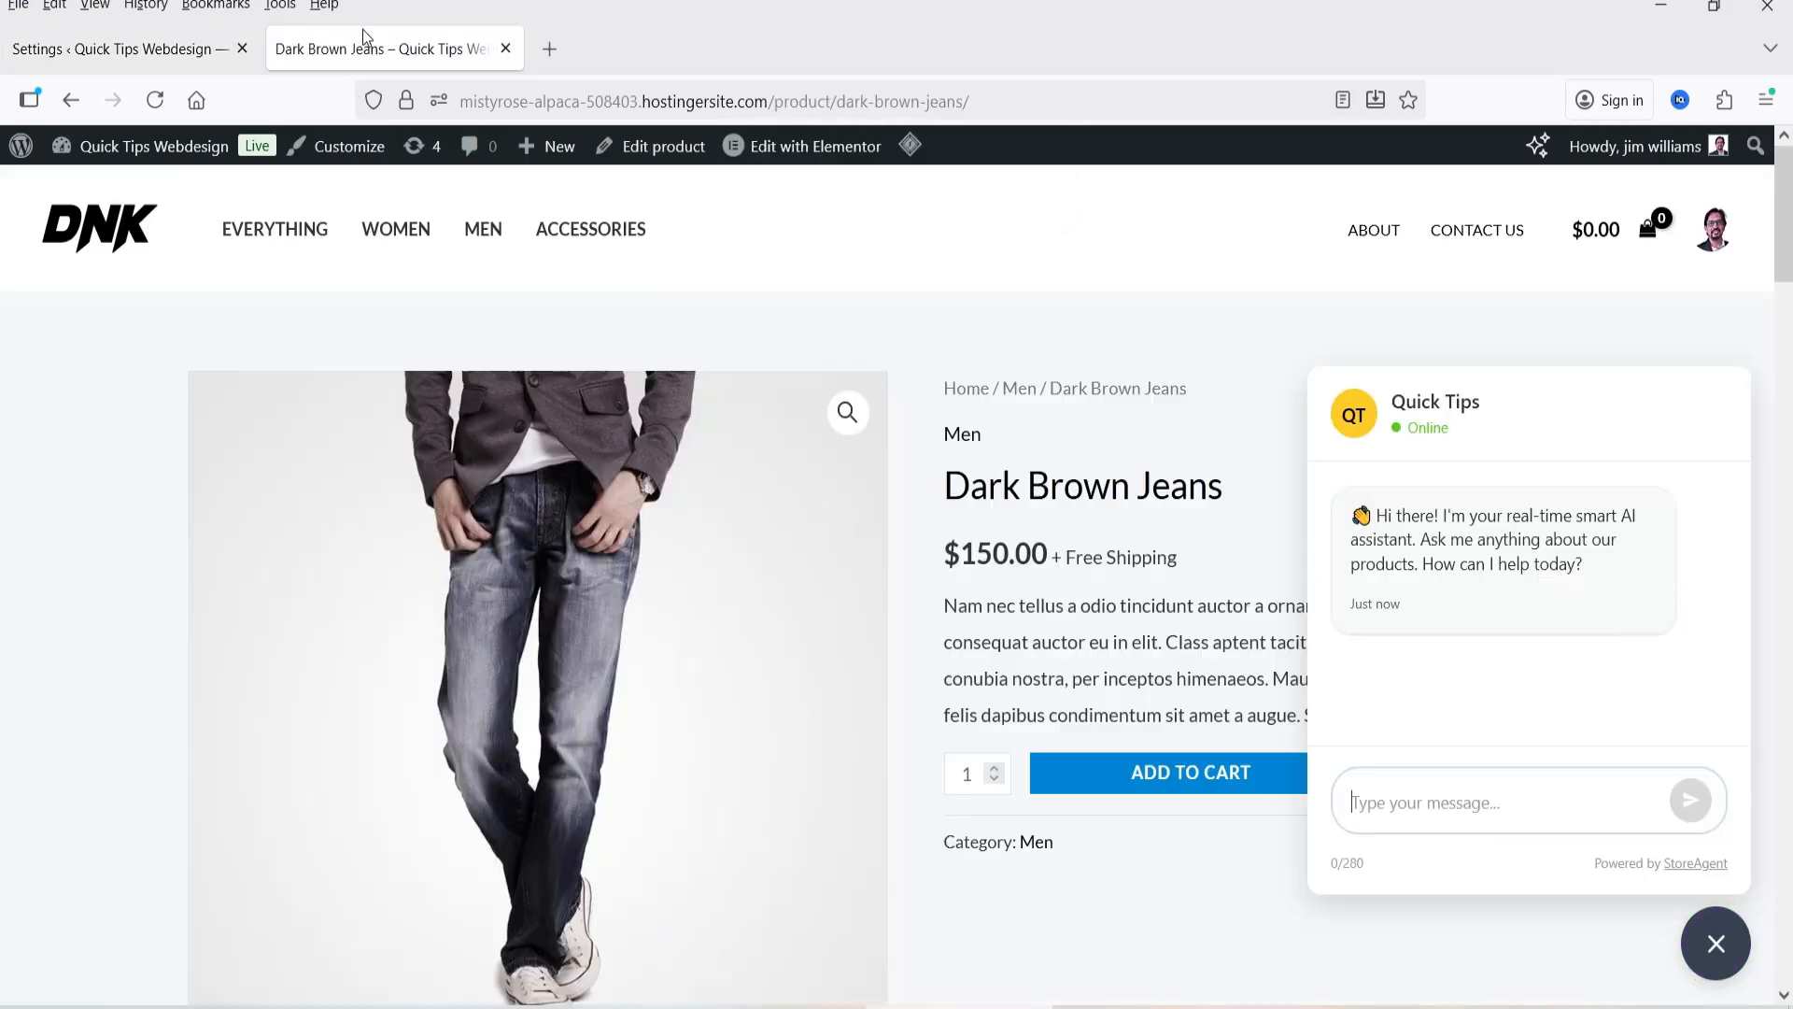
{"action": "mouse_move", "coordinate": [911, 144]}
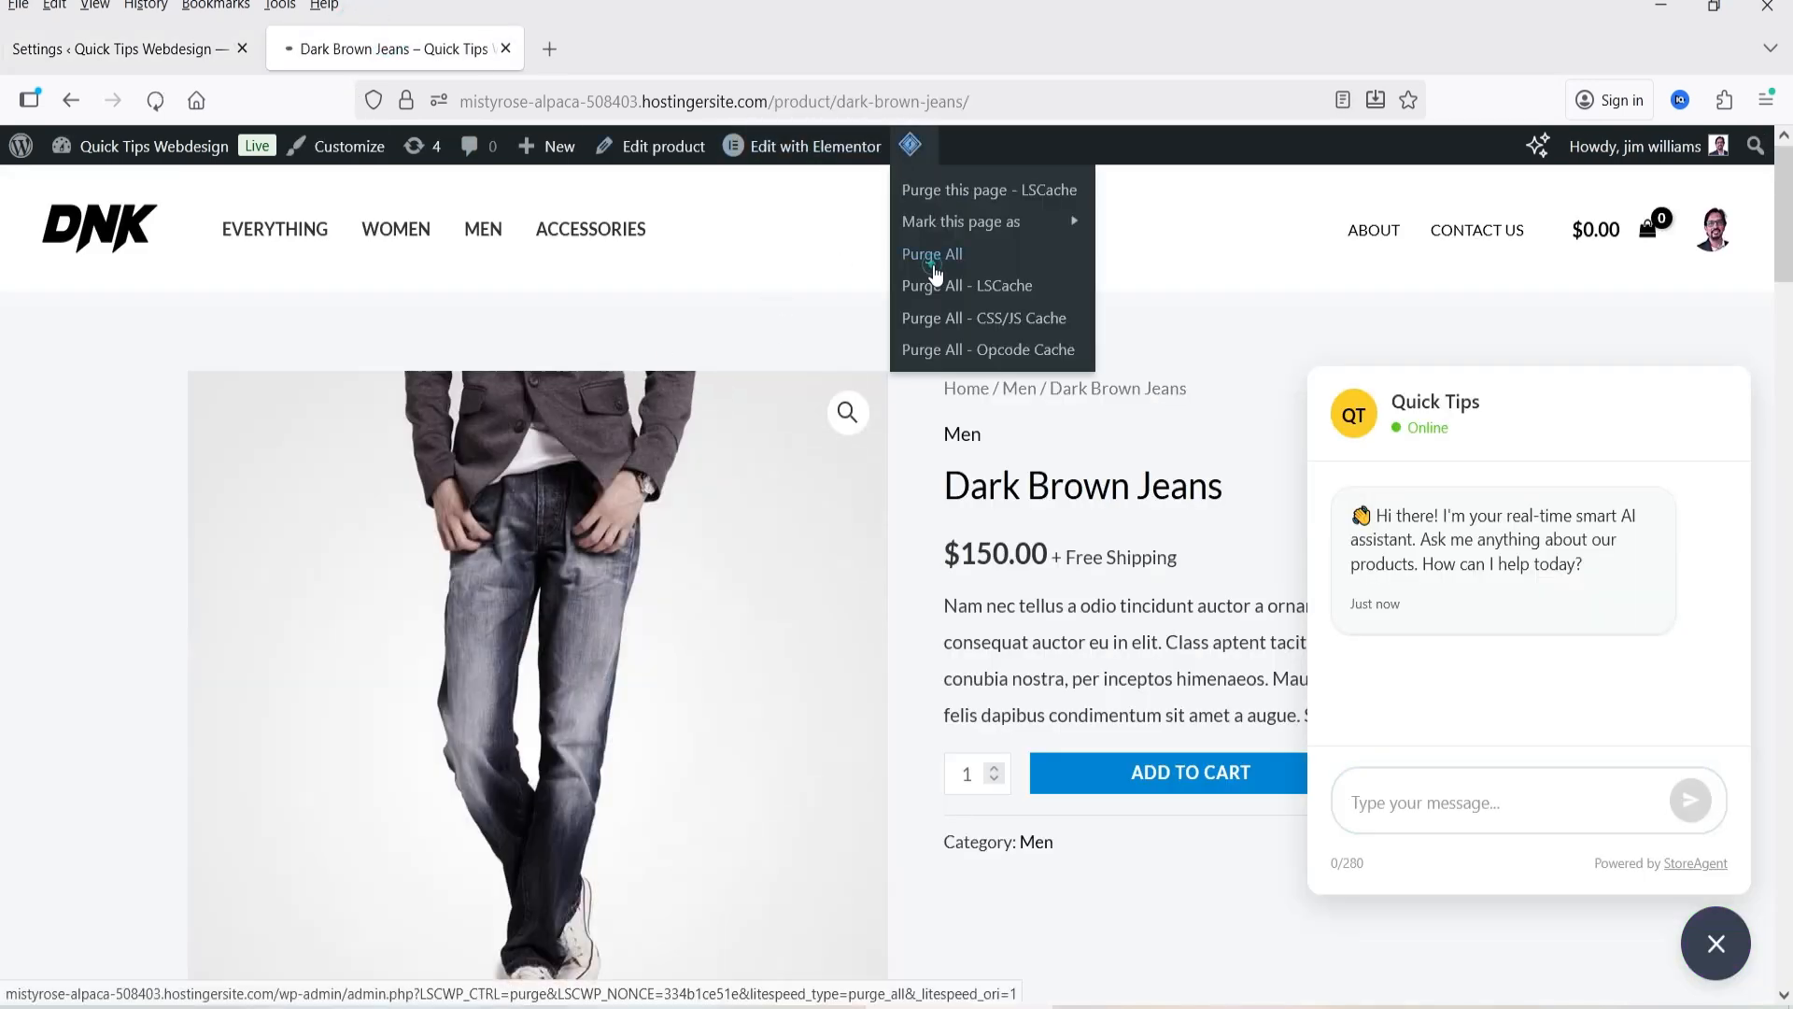
{"action": "left_click", "coordinate": [929, 248]}
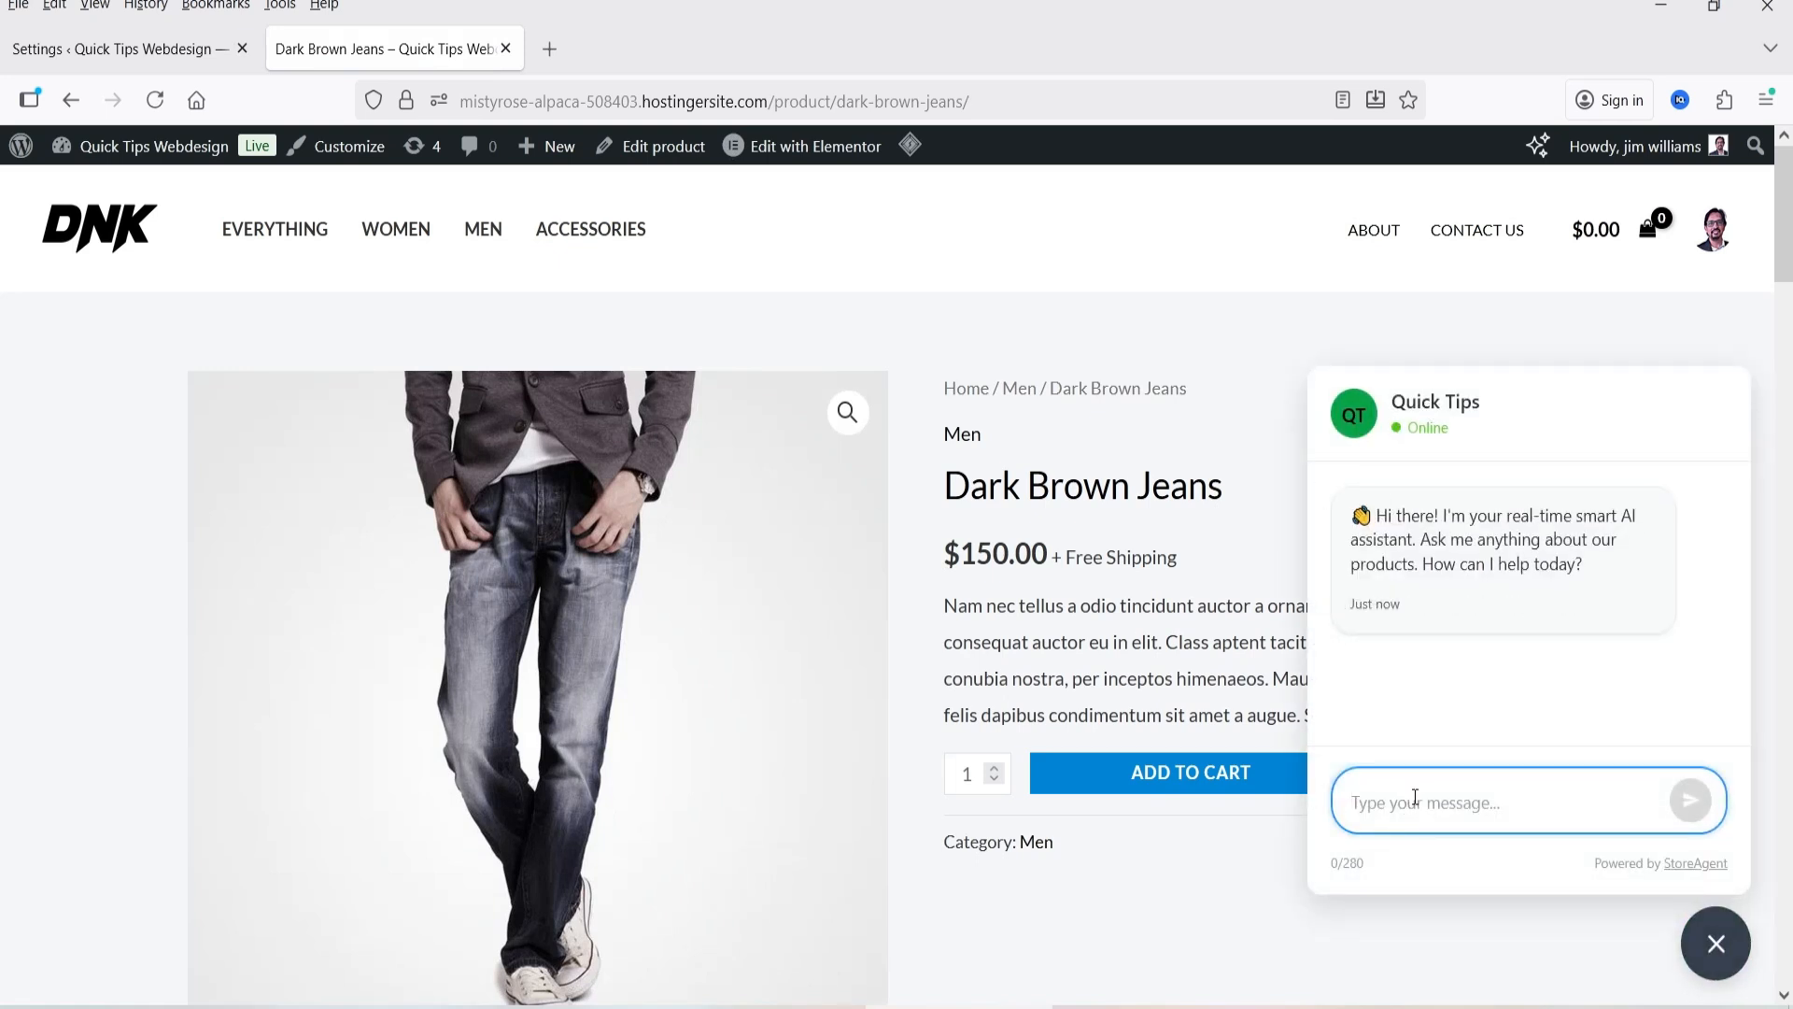
Ask the chat assistant on the Dark Brown Jeans page "do you have hoodie on your store?".
{"action": "scroll", "coordinate": [758, 559], "scroll_direction": "down", "scroll_amount": 20}
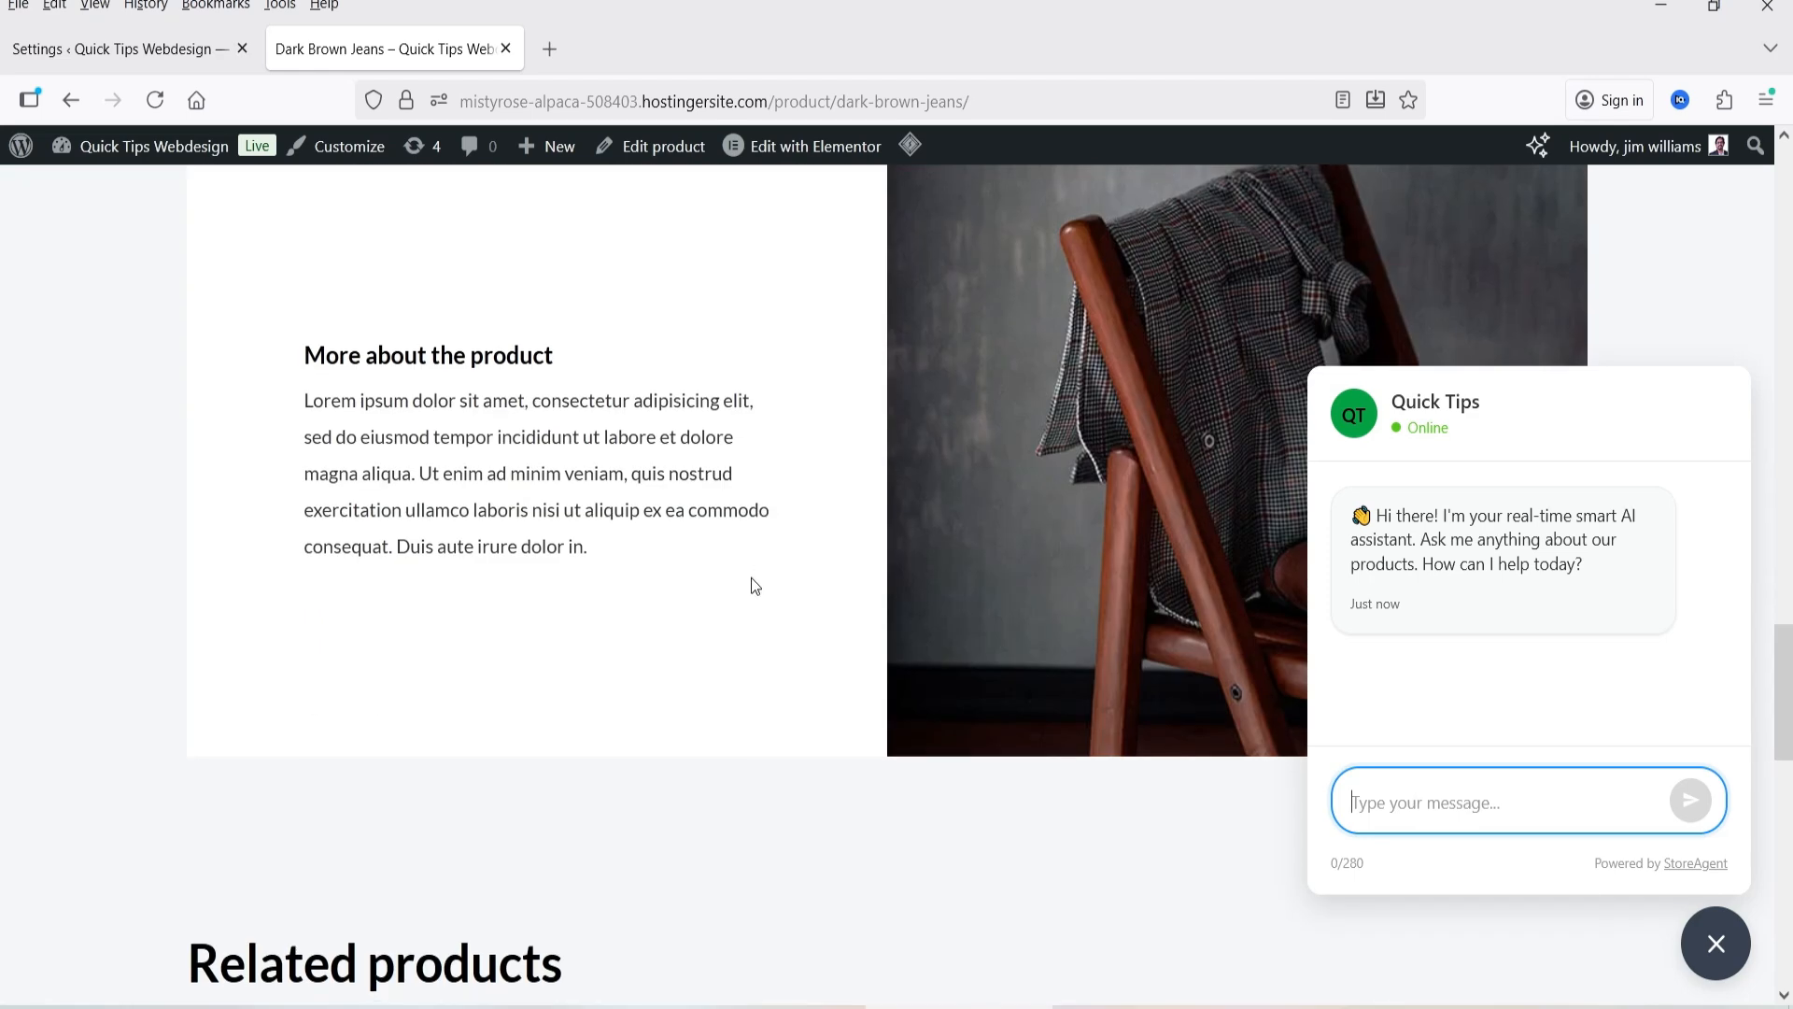
{"action": "scroll", "coordinate": [641, 489], "scroll_direction": "up", "scroll_amount": 10}
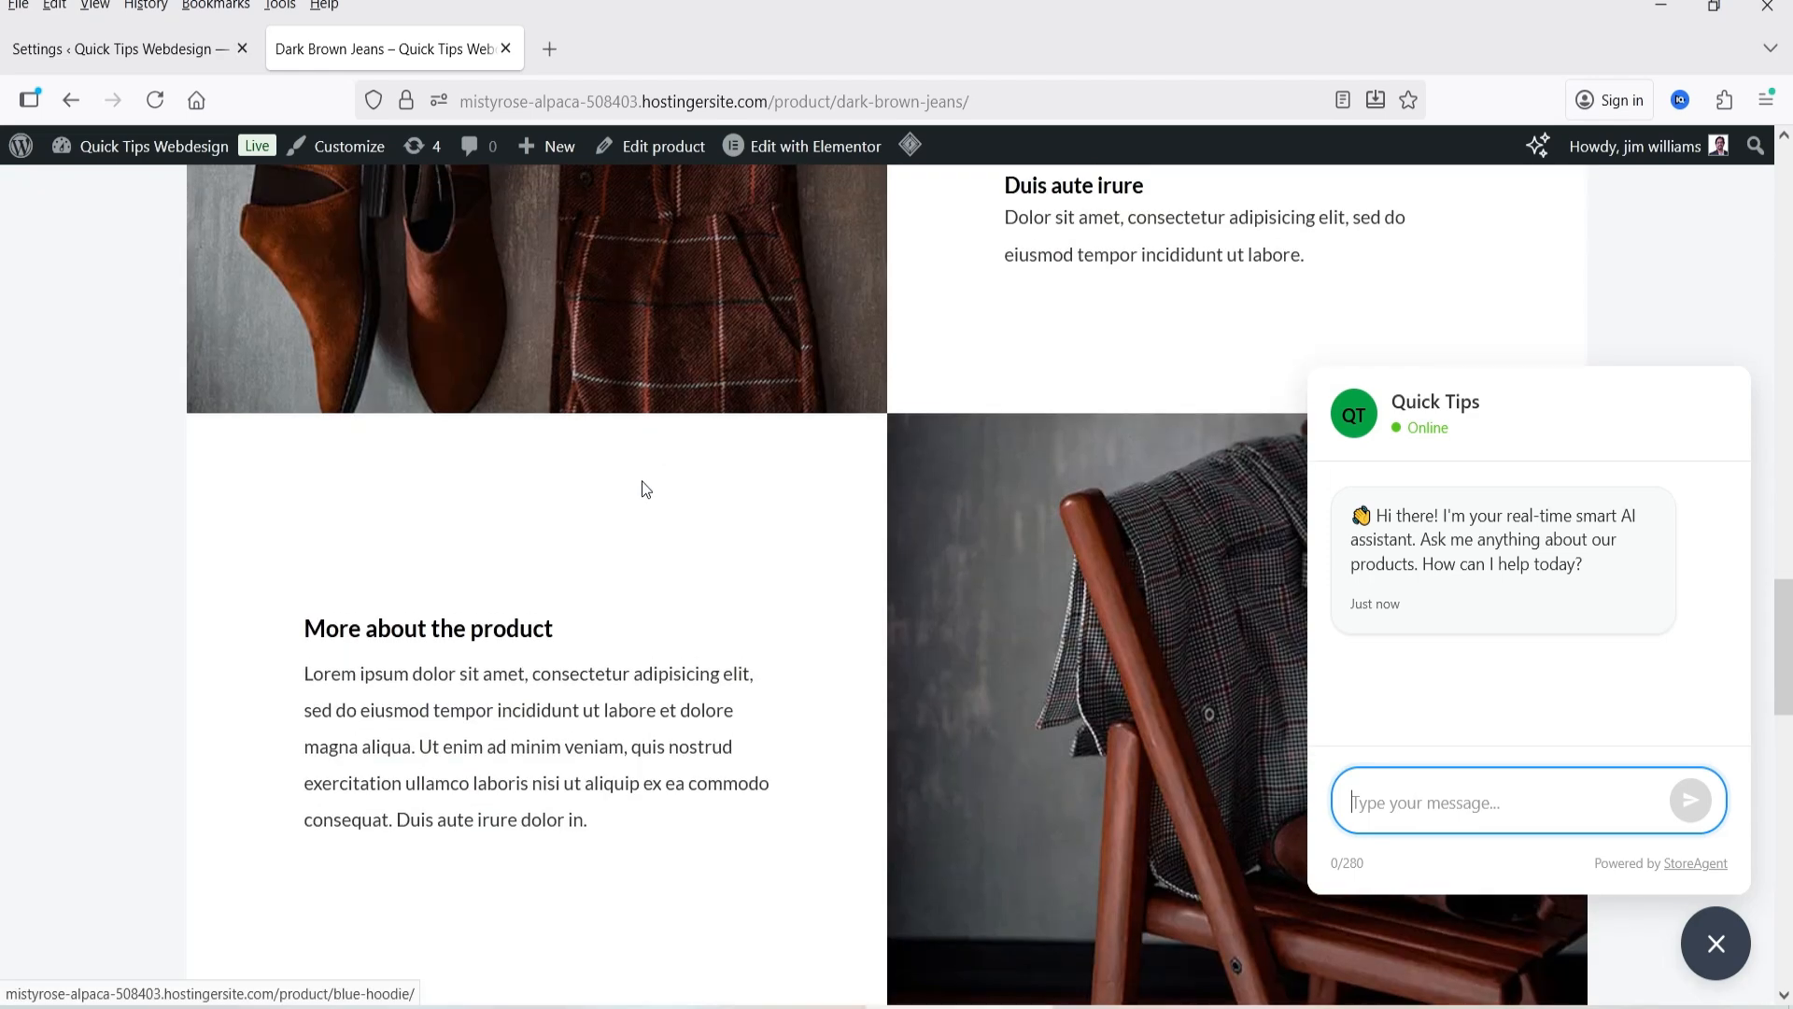
{"action": "scroll", "coordinate": [536, 650], "scroll_direction": "up", "scroll_amount": 8}
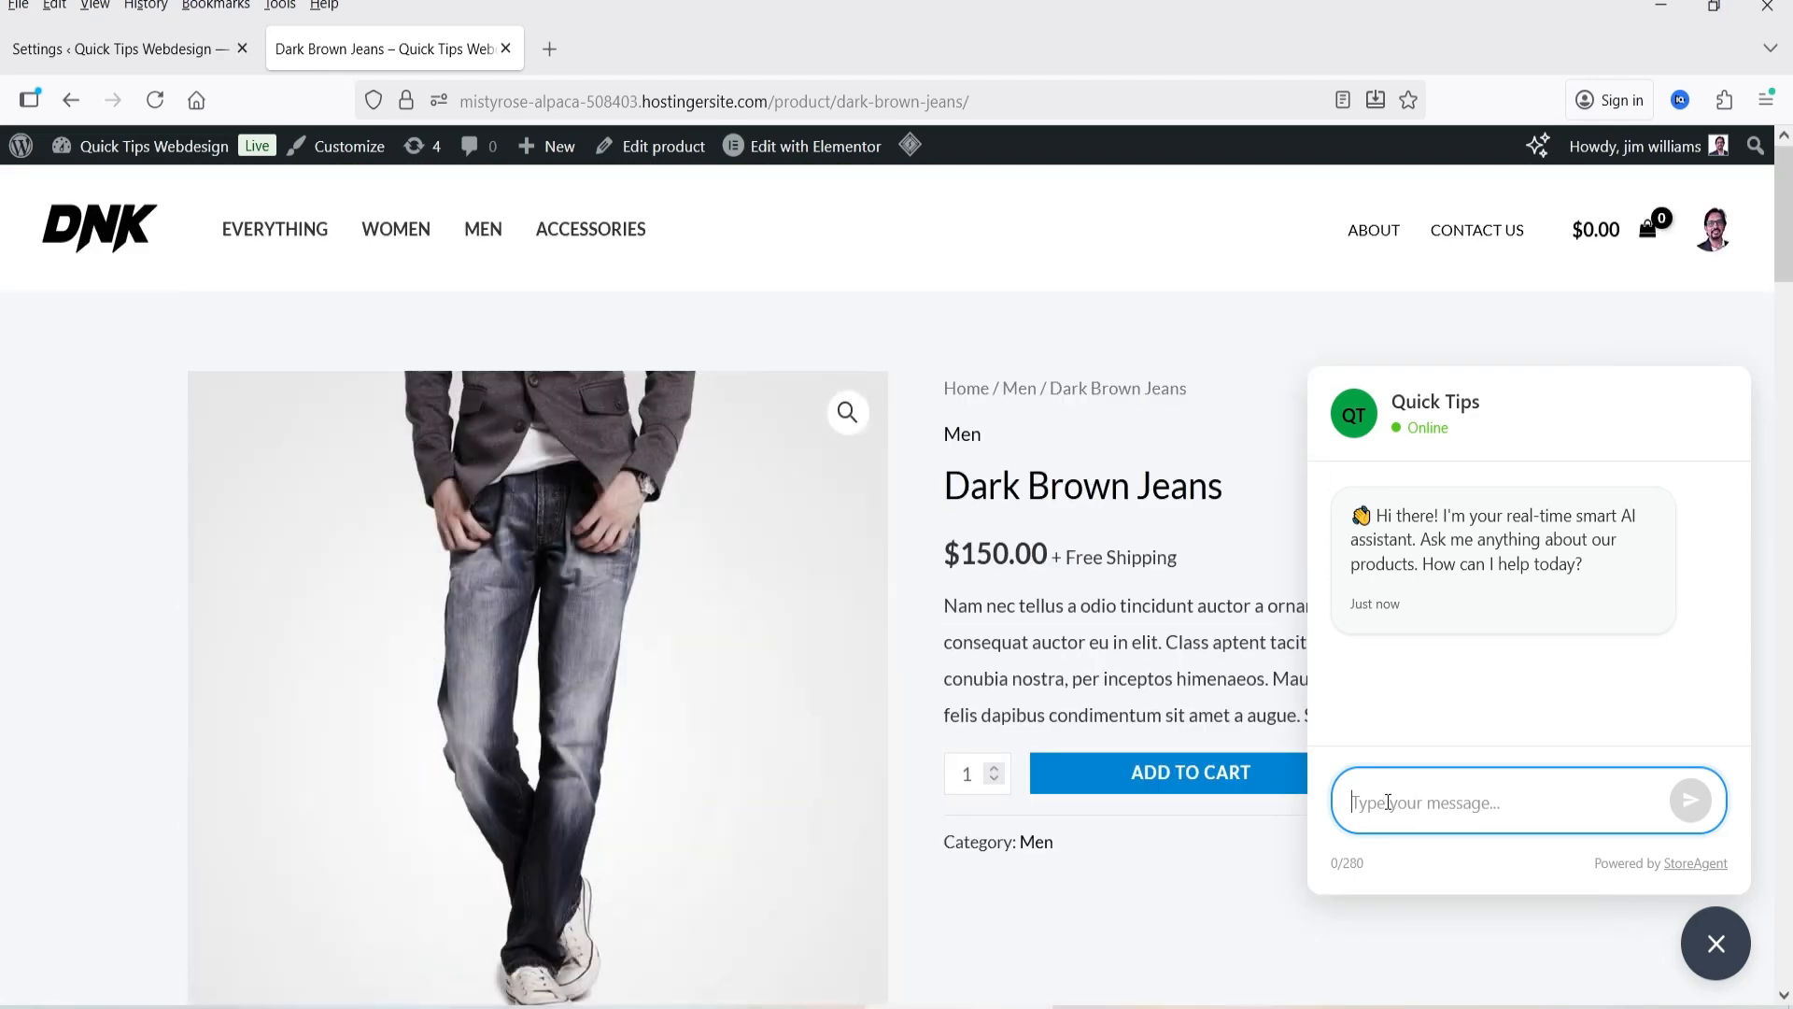
{"action": "type", "text": "do you have hoodie on your store?"}
{"action": "key", "text": "Return"}
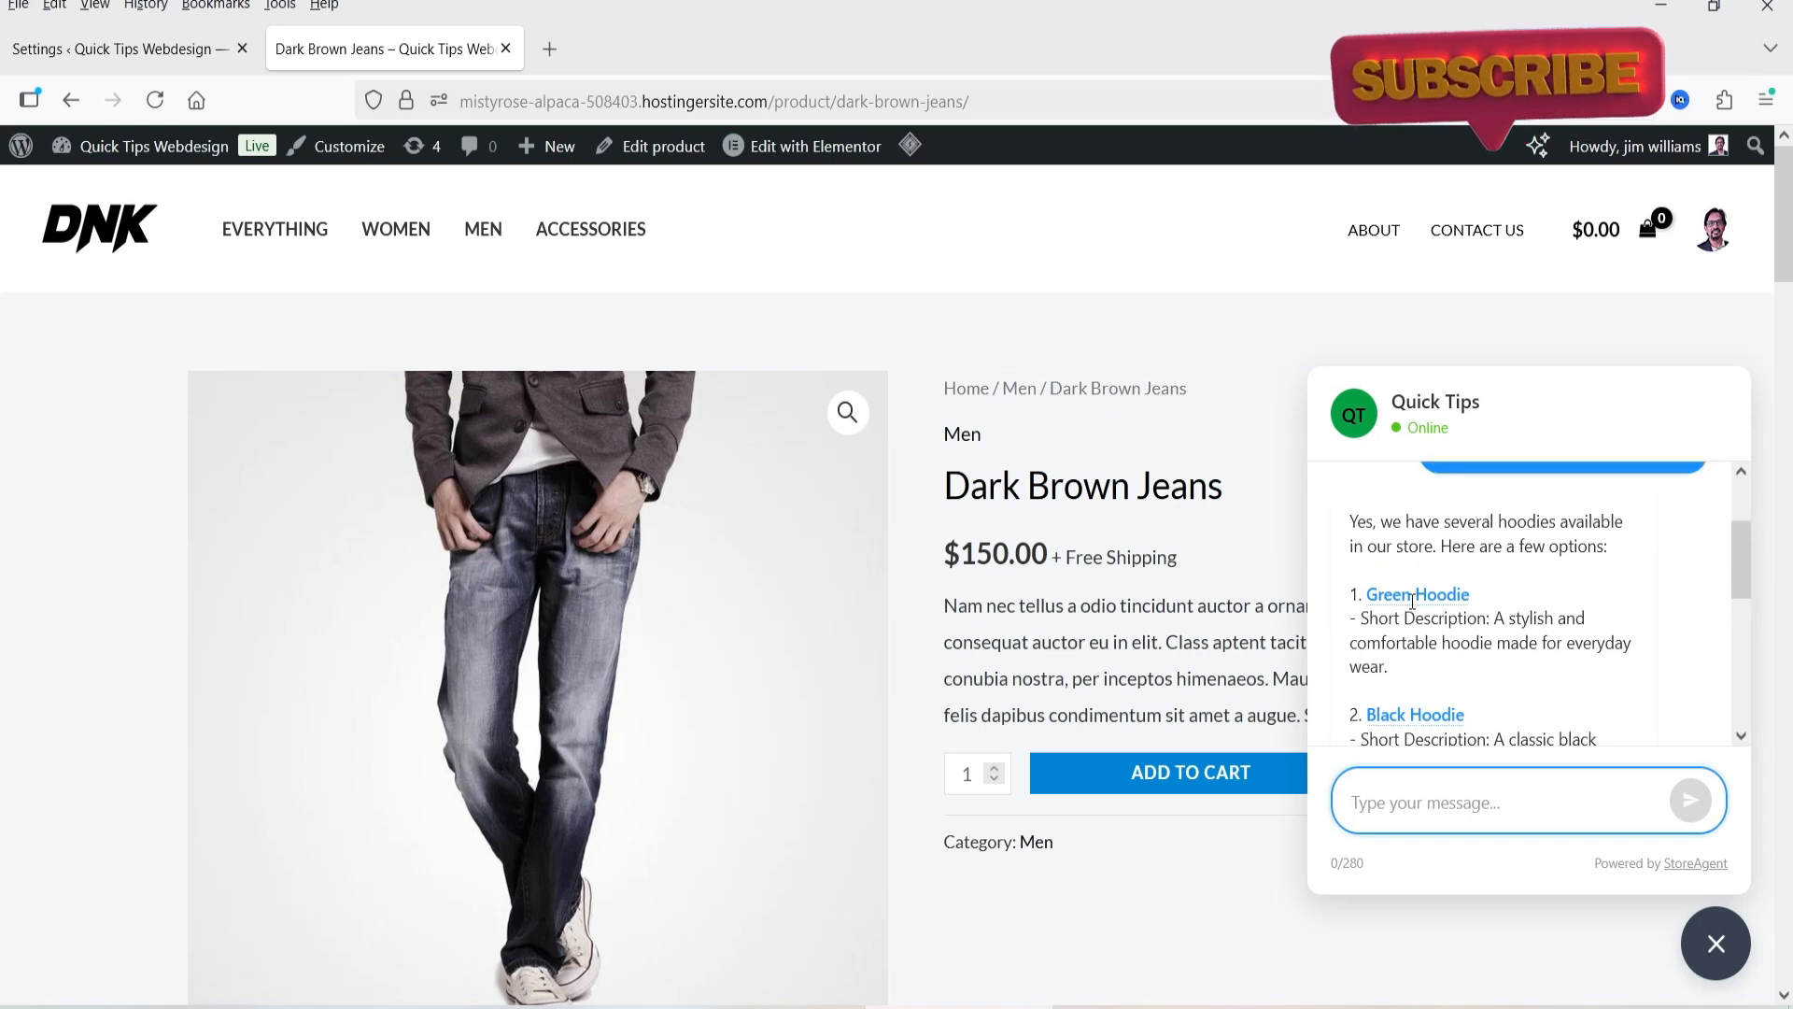
Read through the assistant's hoodie suggestions and open the Blue Hoodie product from its reply.
{"action": "scroll", "coordinate": [1412, 603], "scroll_direction": "up", "scroll_amount": 1}
{"action": "scroll", "coordinate": [1560, 670], "scroll_direction": "down", "scroll_amount": 2}
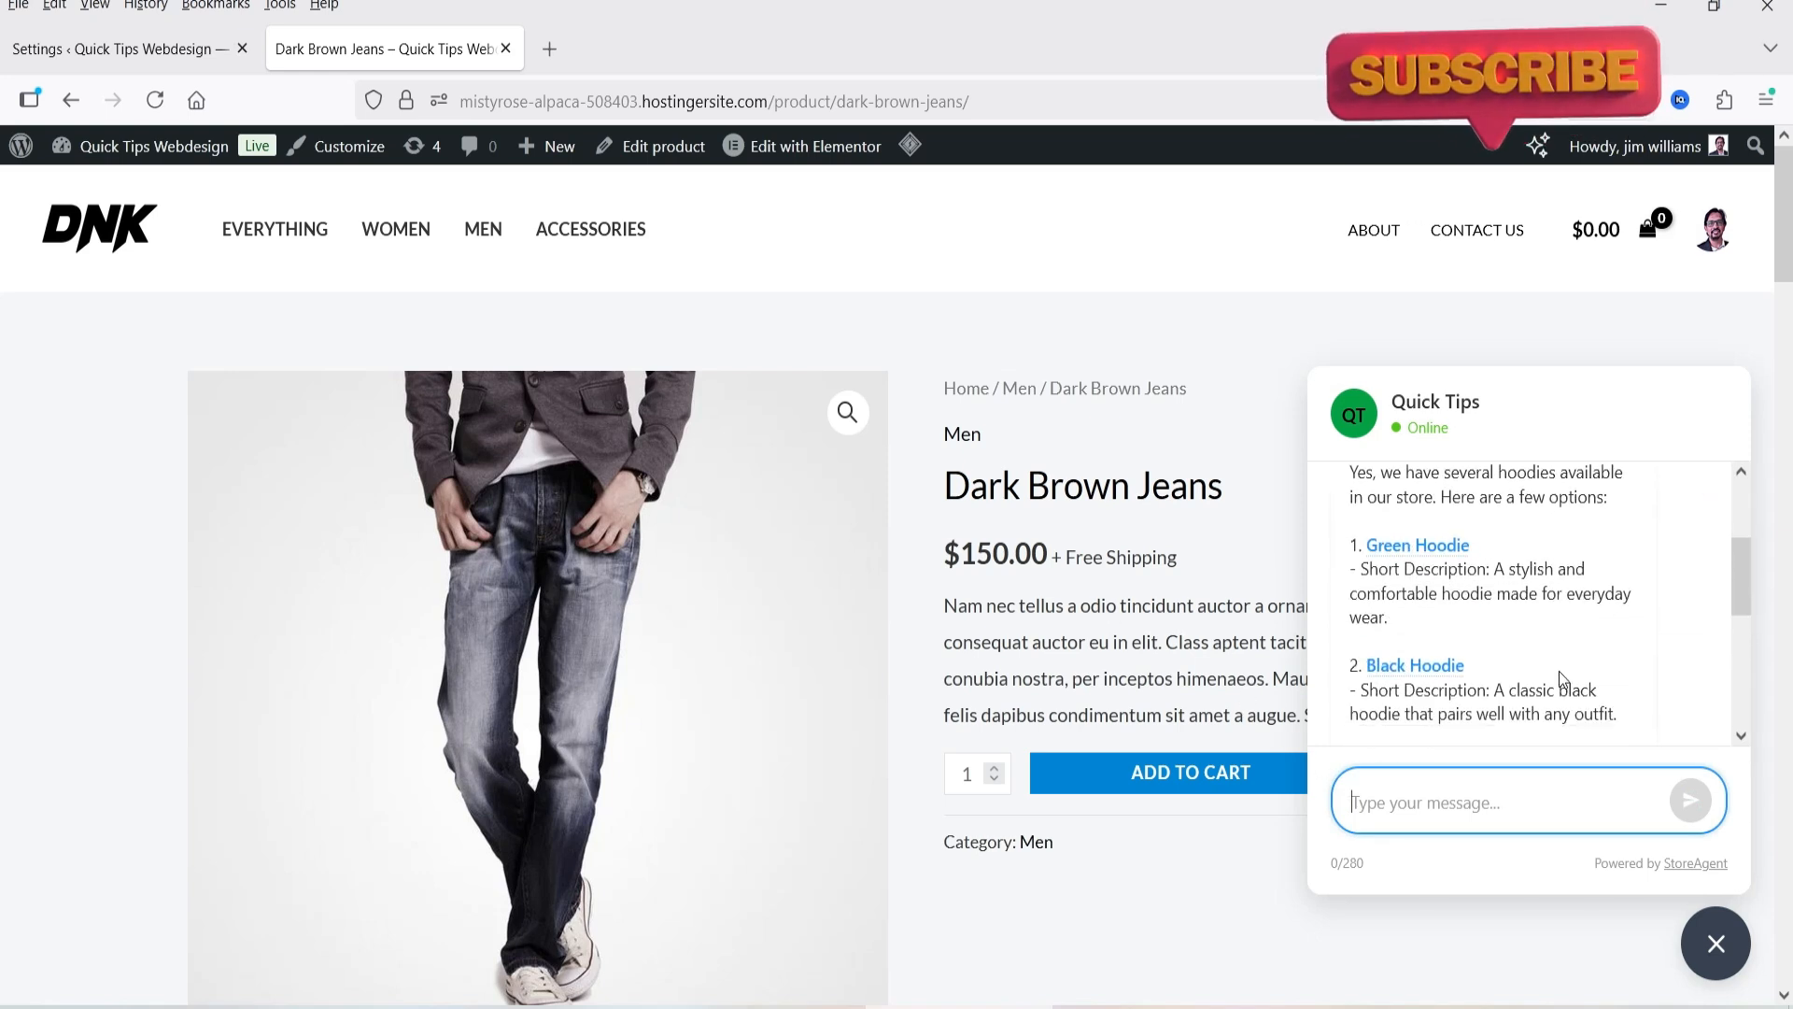
{"action": "scroll", "coordinate": [1493, 536], "scroll_direction": "up", "scroll_amount": 3}
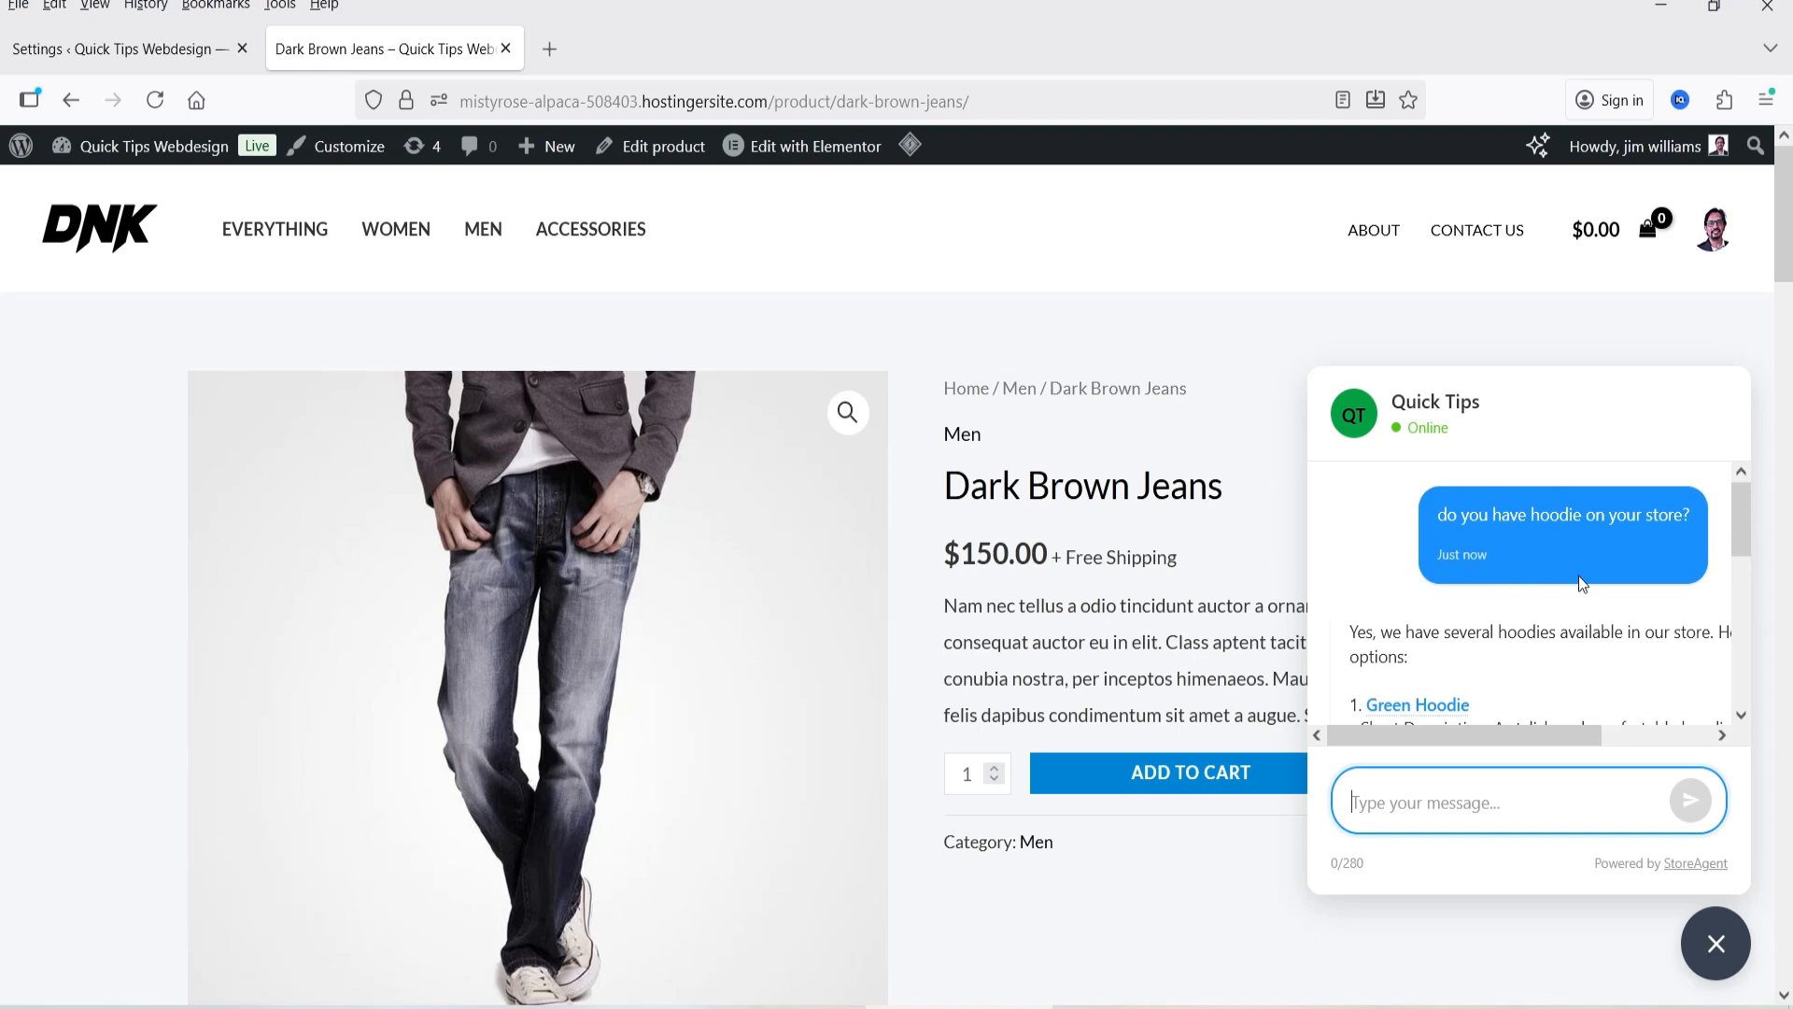
{"action": "scroll", "coordinate": [1578, 575], "scroll_direction": "down", "scroll_amount": 3}
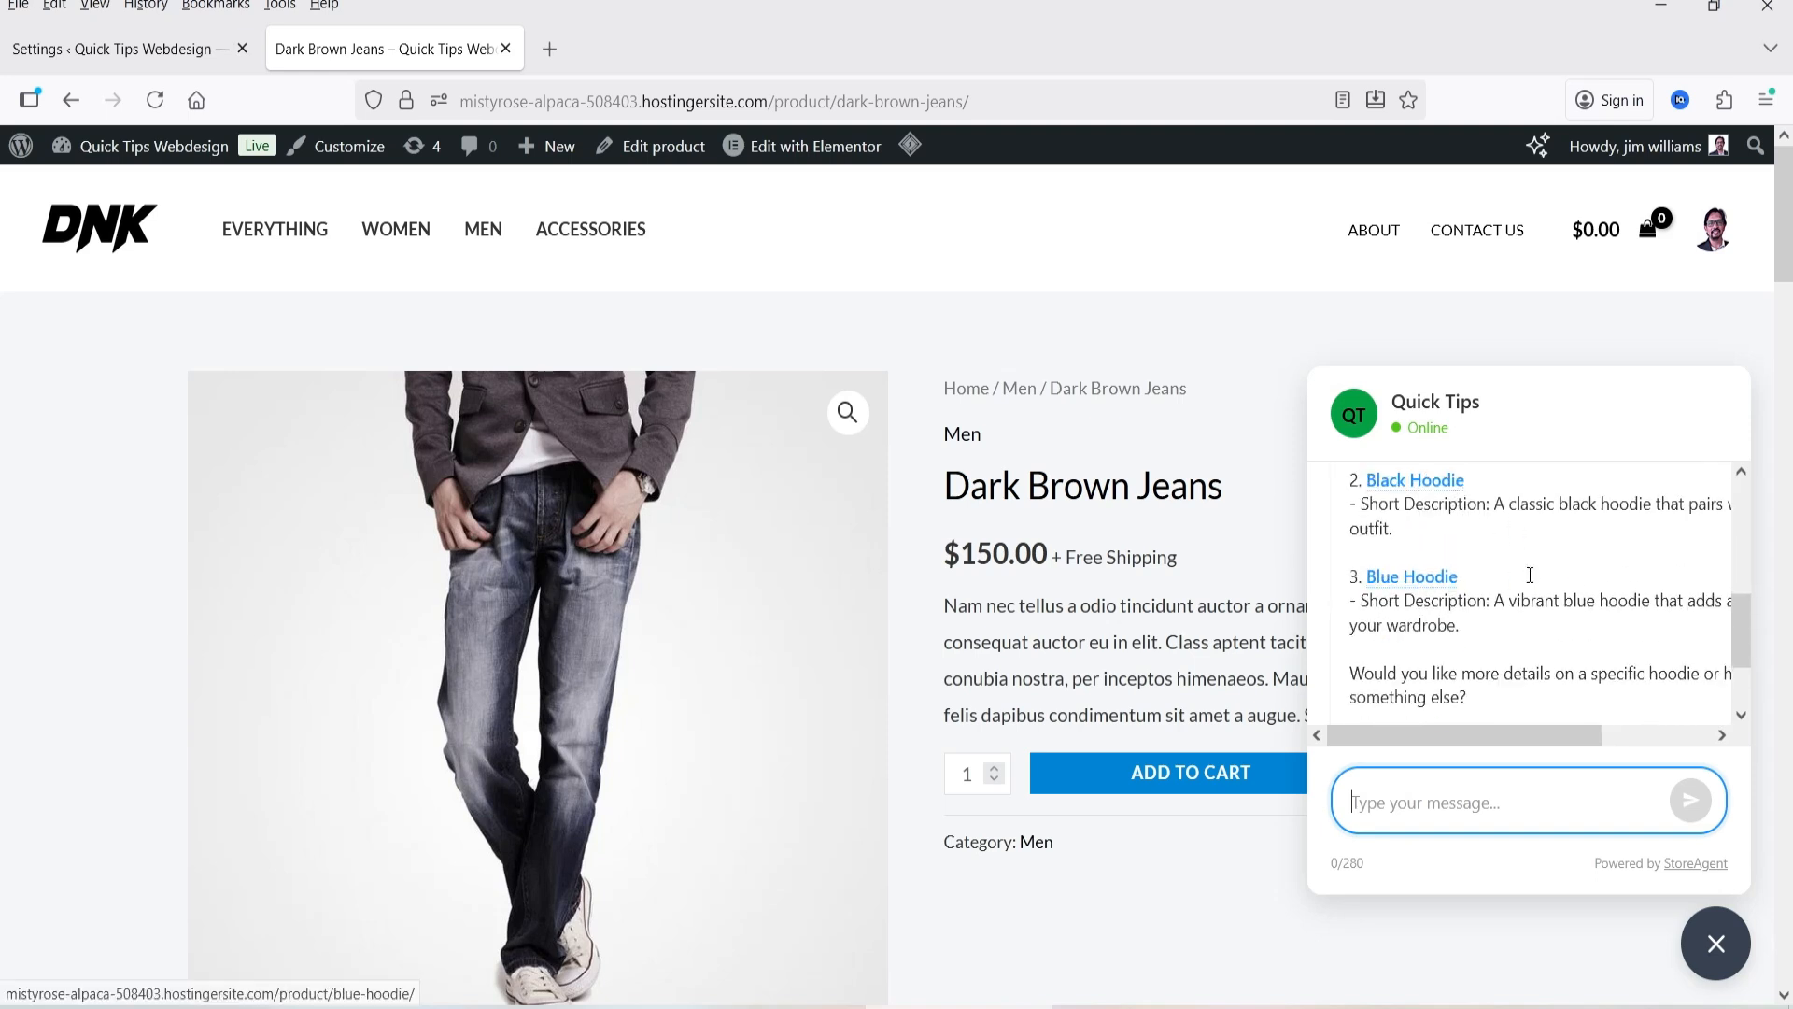
{"action": "scroll", "coordinate": [1530, 574], "scroll_direction": "down", "scroll_amount": 2}
{"action": "scroll", "coordinate": [1533, 614], "scroll_direction": "up", "scroll_amount": 2}
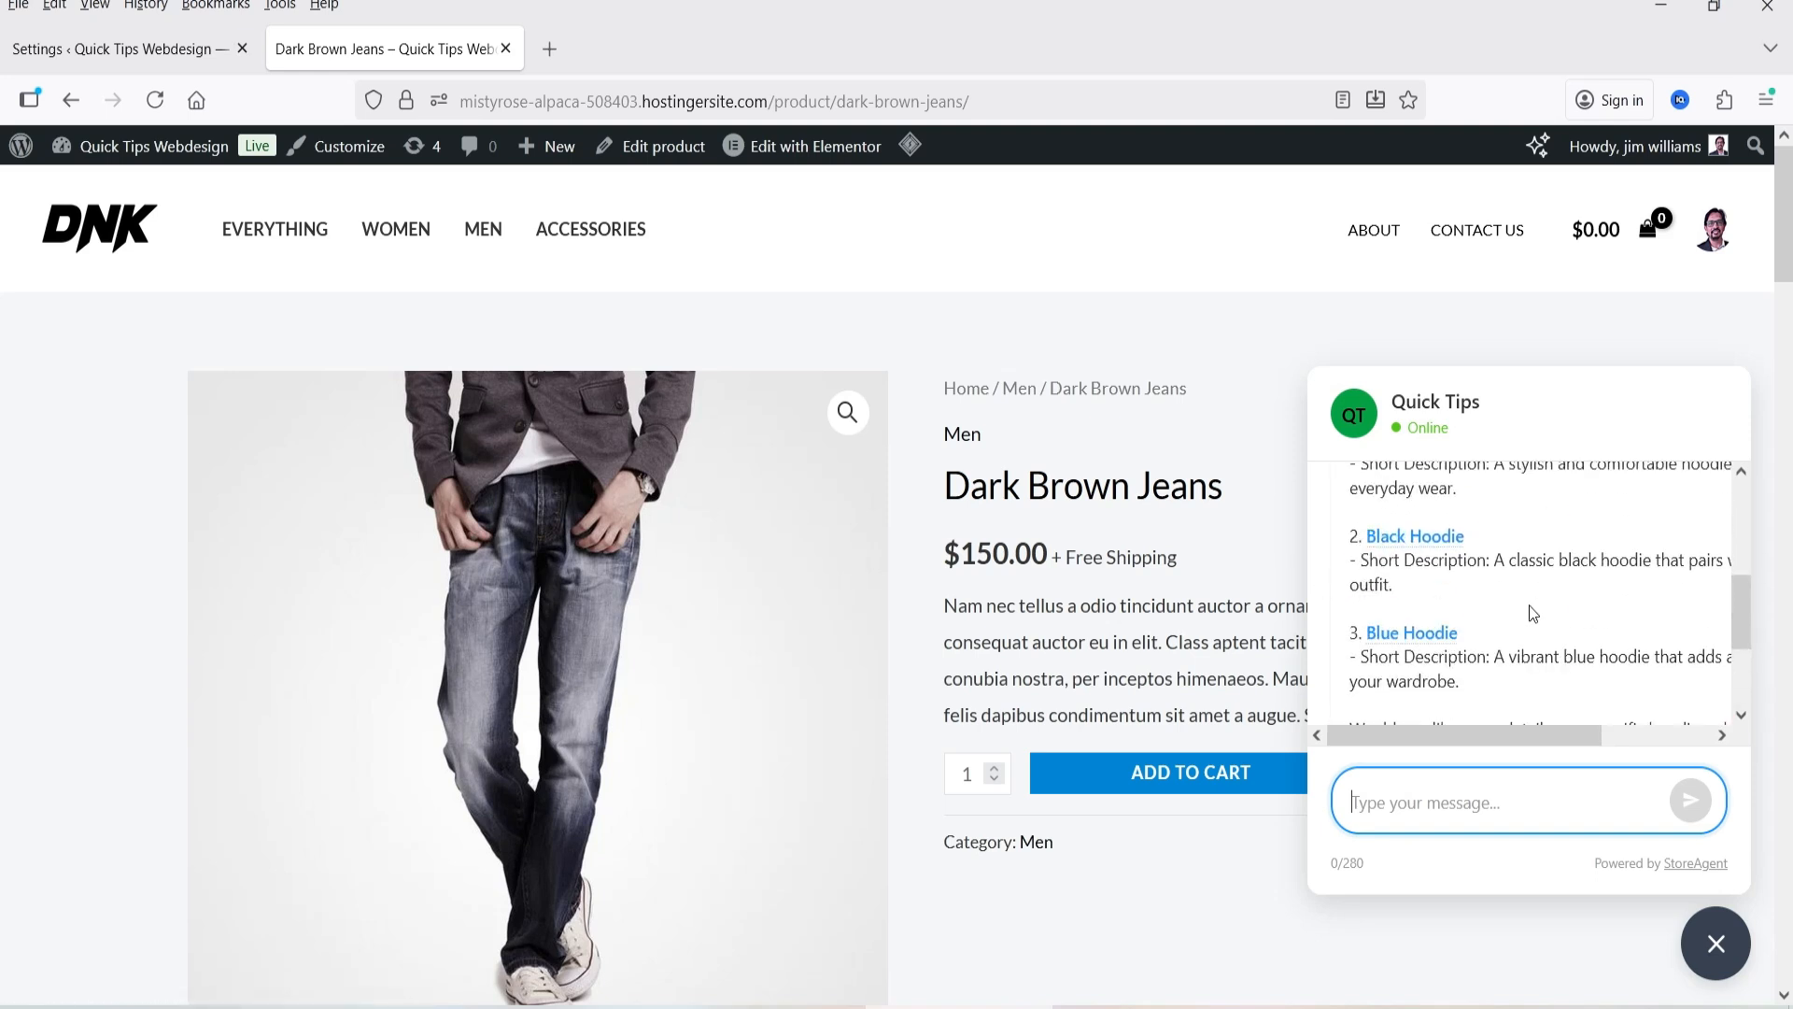
{"action": "left_click", "coordinate": [1412, 632]}
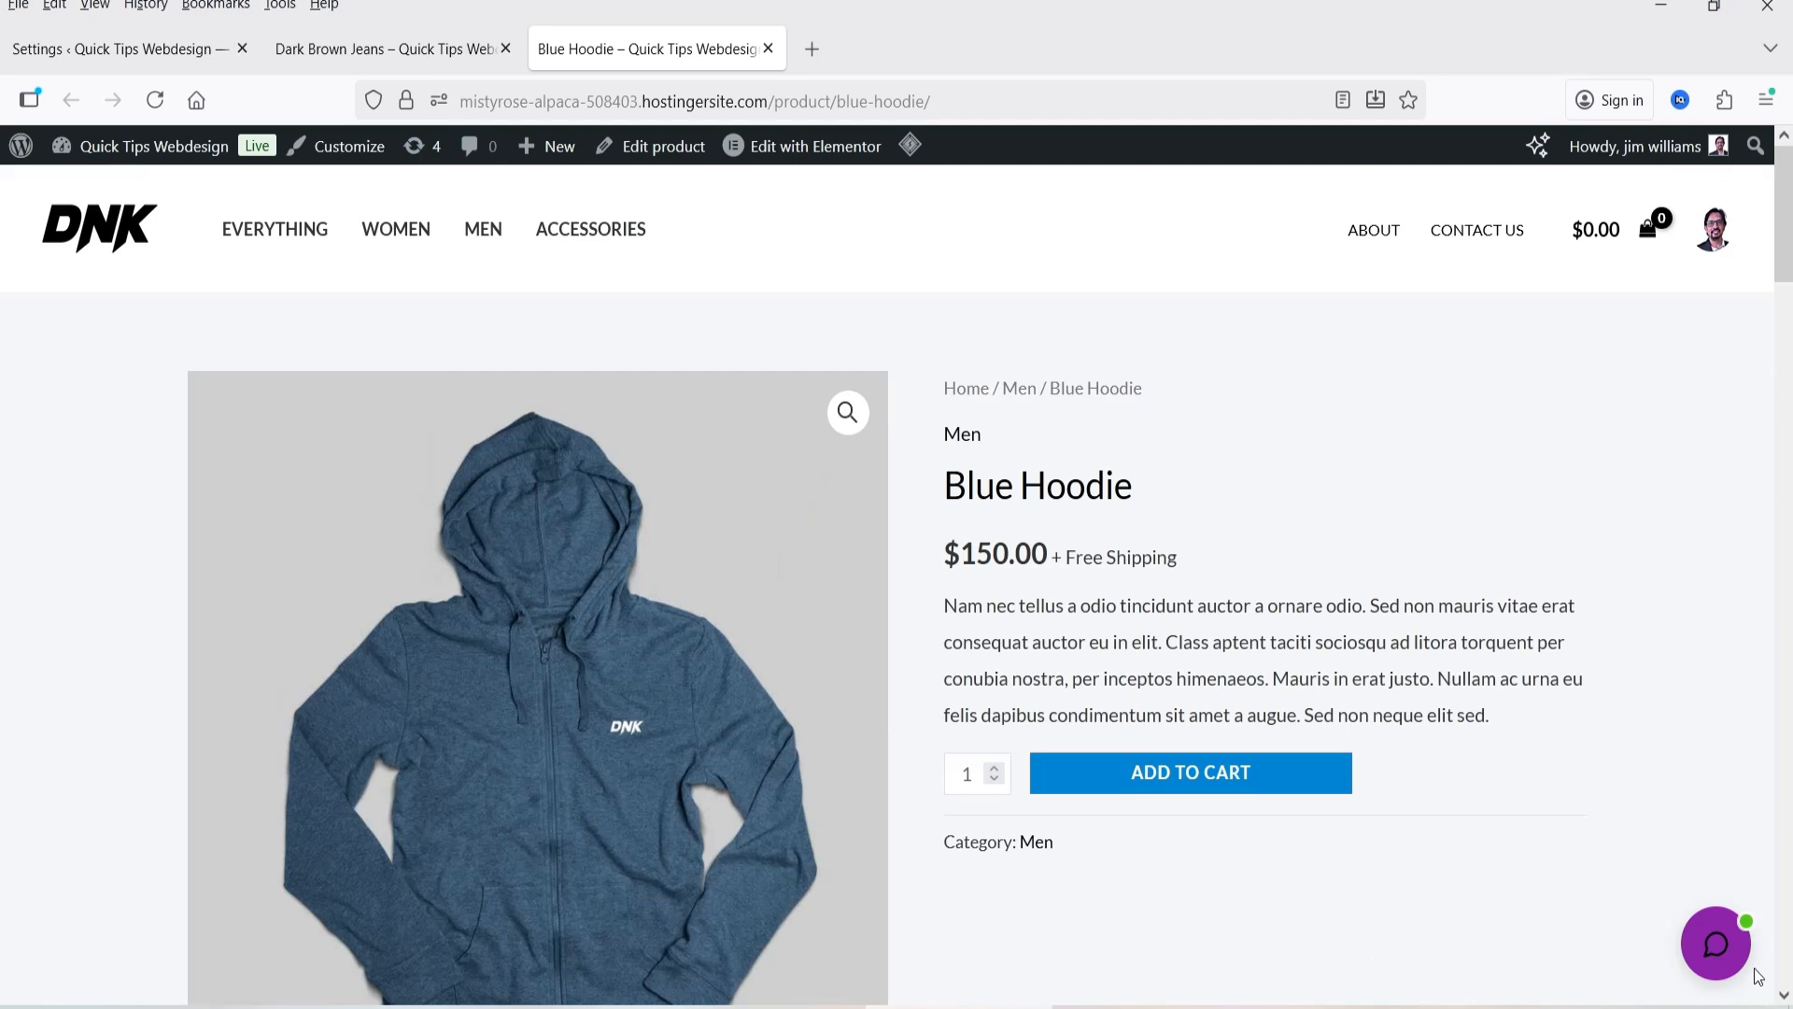
Reopen the chat widget on the Blue Hoodie page and review the earlier conversation and the full product page.
{"action": "left_click", "coordinate": [1723, 948]}
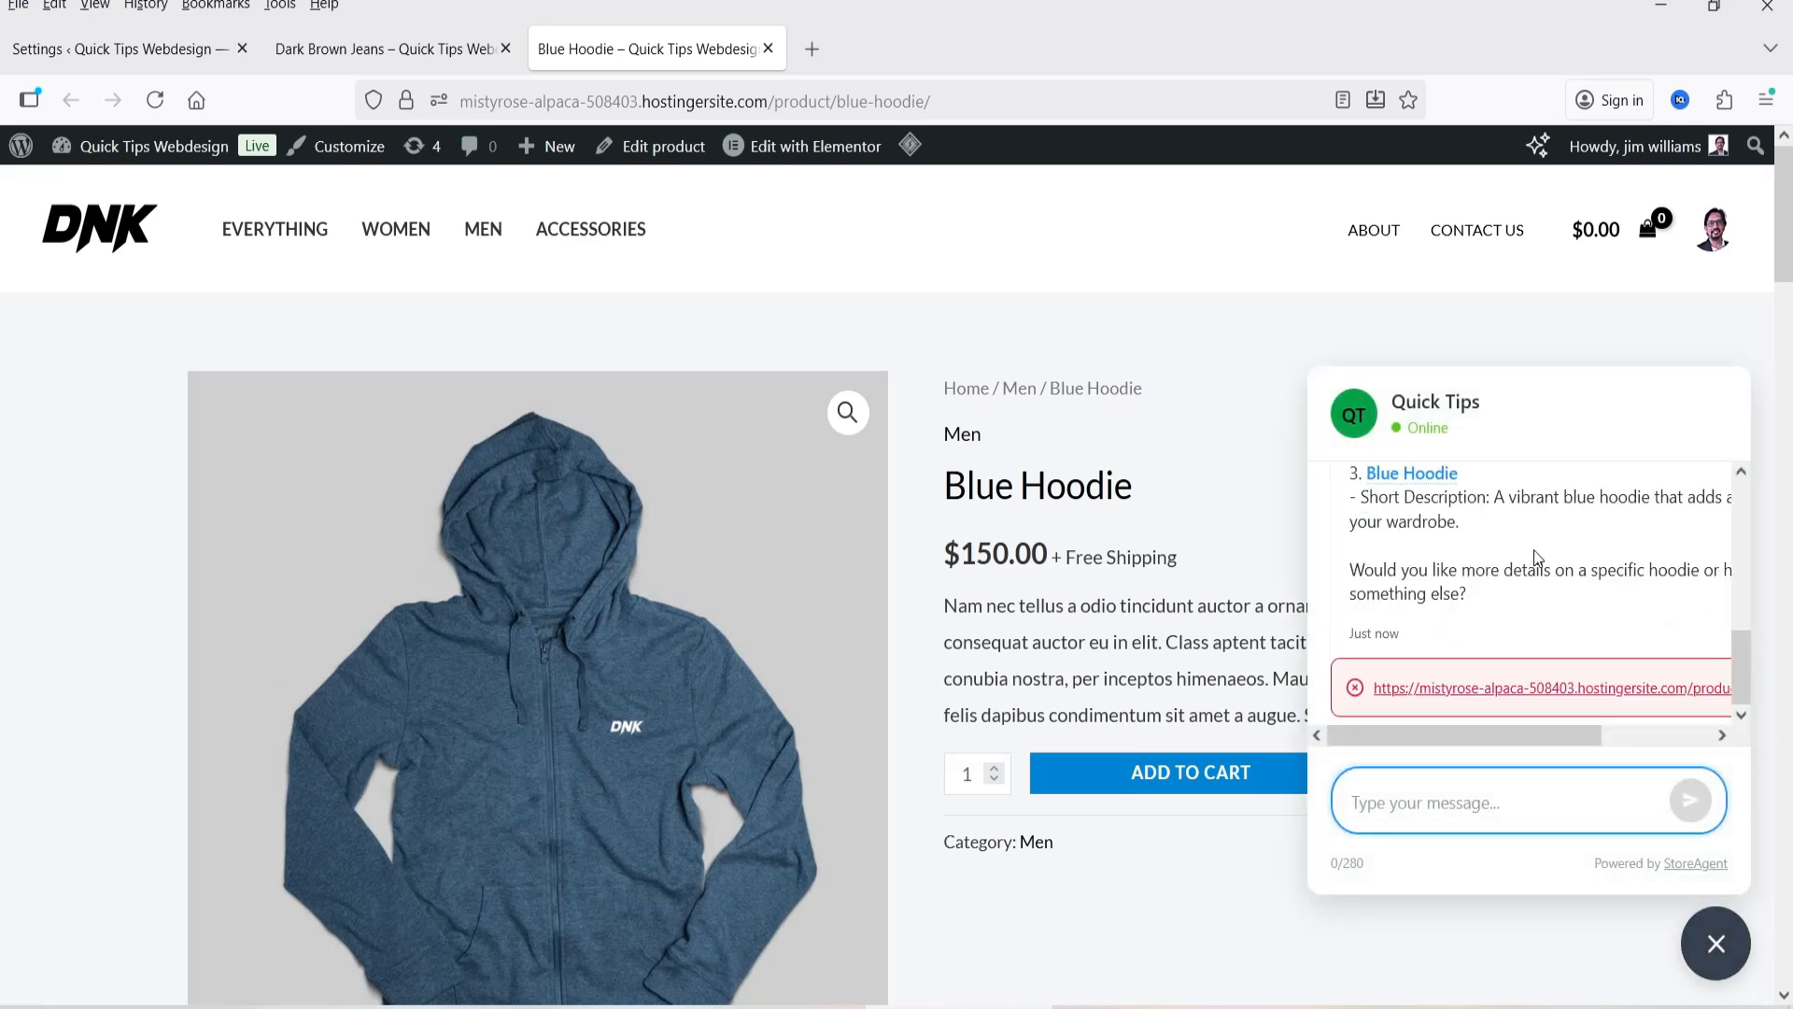
{"action": "scroll", "coordinate": [1493, 565], "scroll_direction": "up", "scroll_amount": 3}
{"action": "scroll", "coordinate": [1594, 575], "scroll_direction": "up", "scroll_amount": 2}
{"action": "scroll", "coordinate": [1593, 575], "scroll_direction": "down", "scroll_amount": 6}
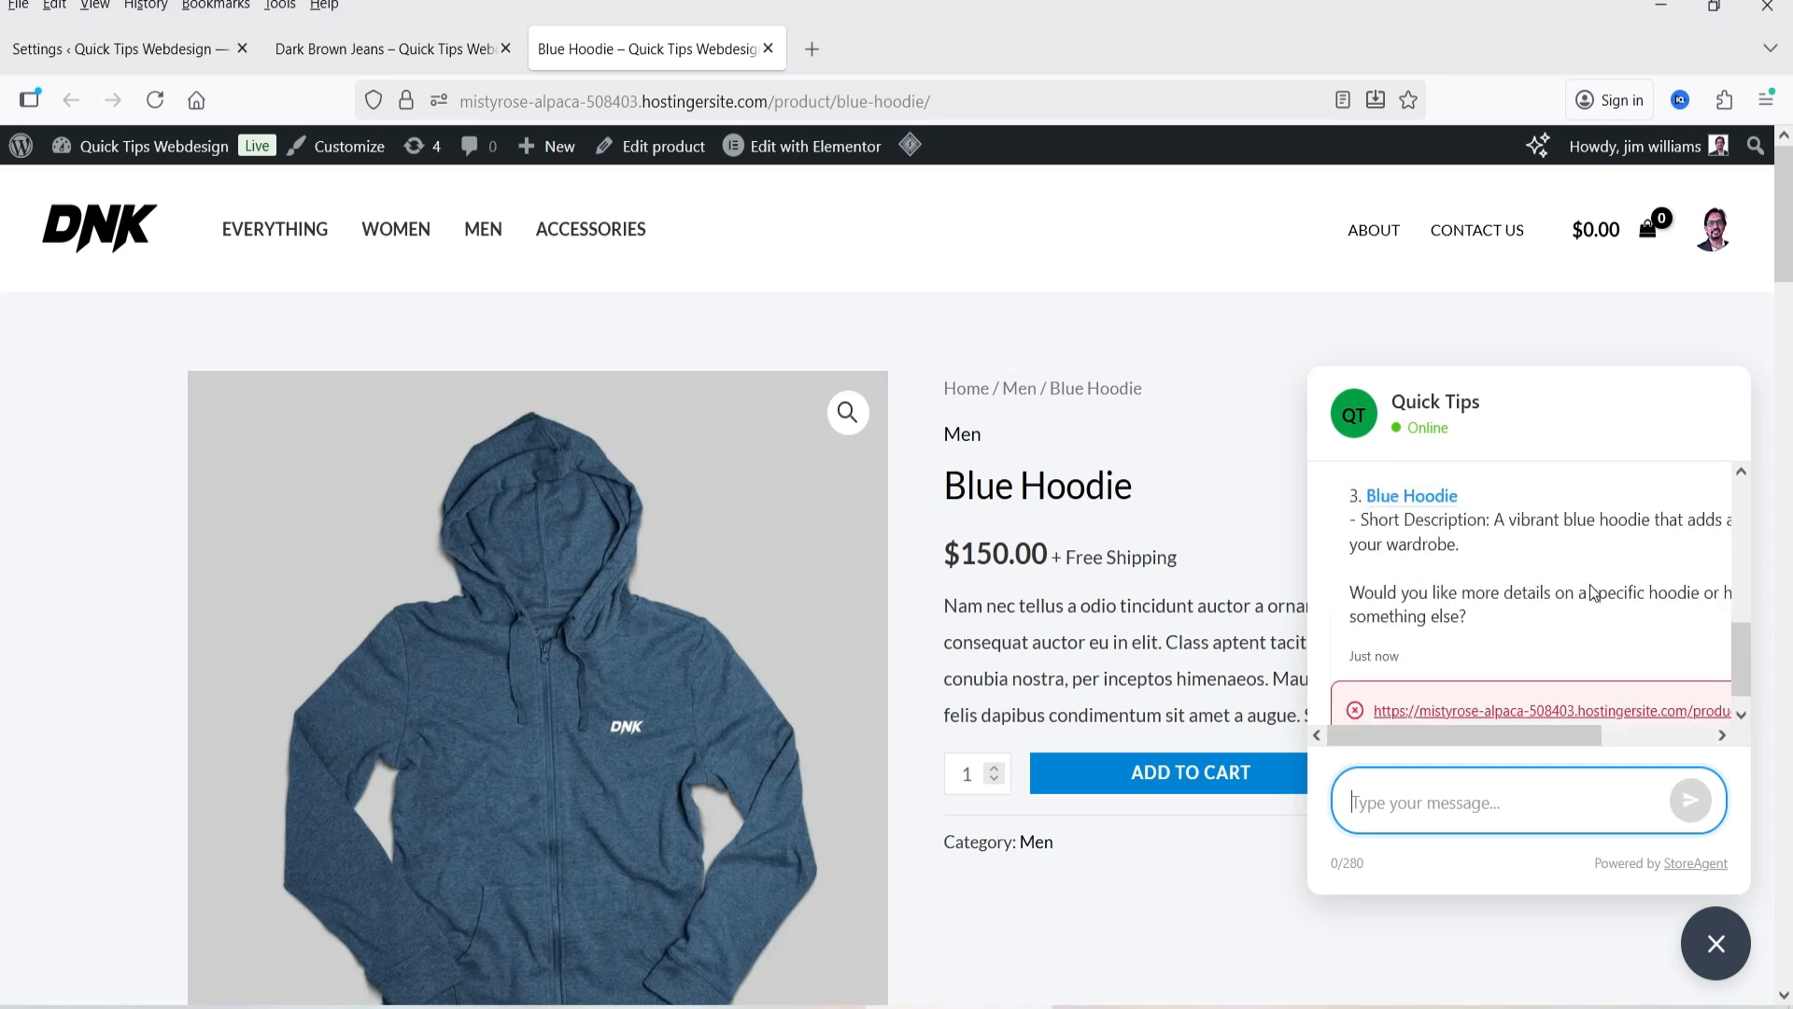
{"action": "scroll", "coordinate": [133, 615], "scroll_direction": "down", "scroll_amount": 5}
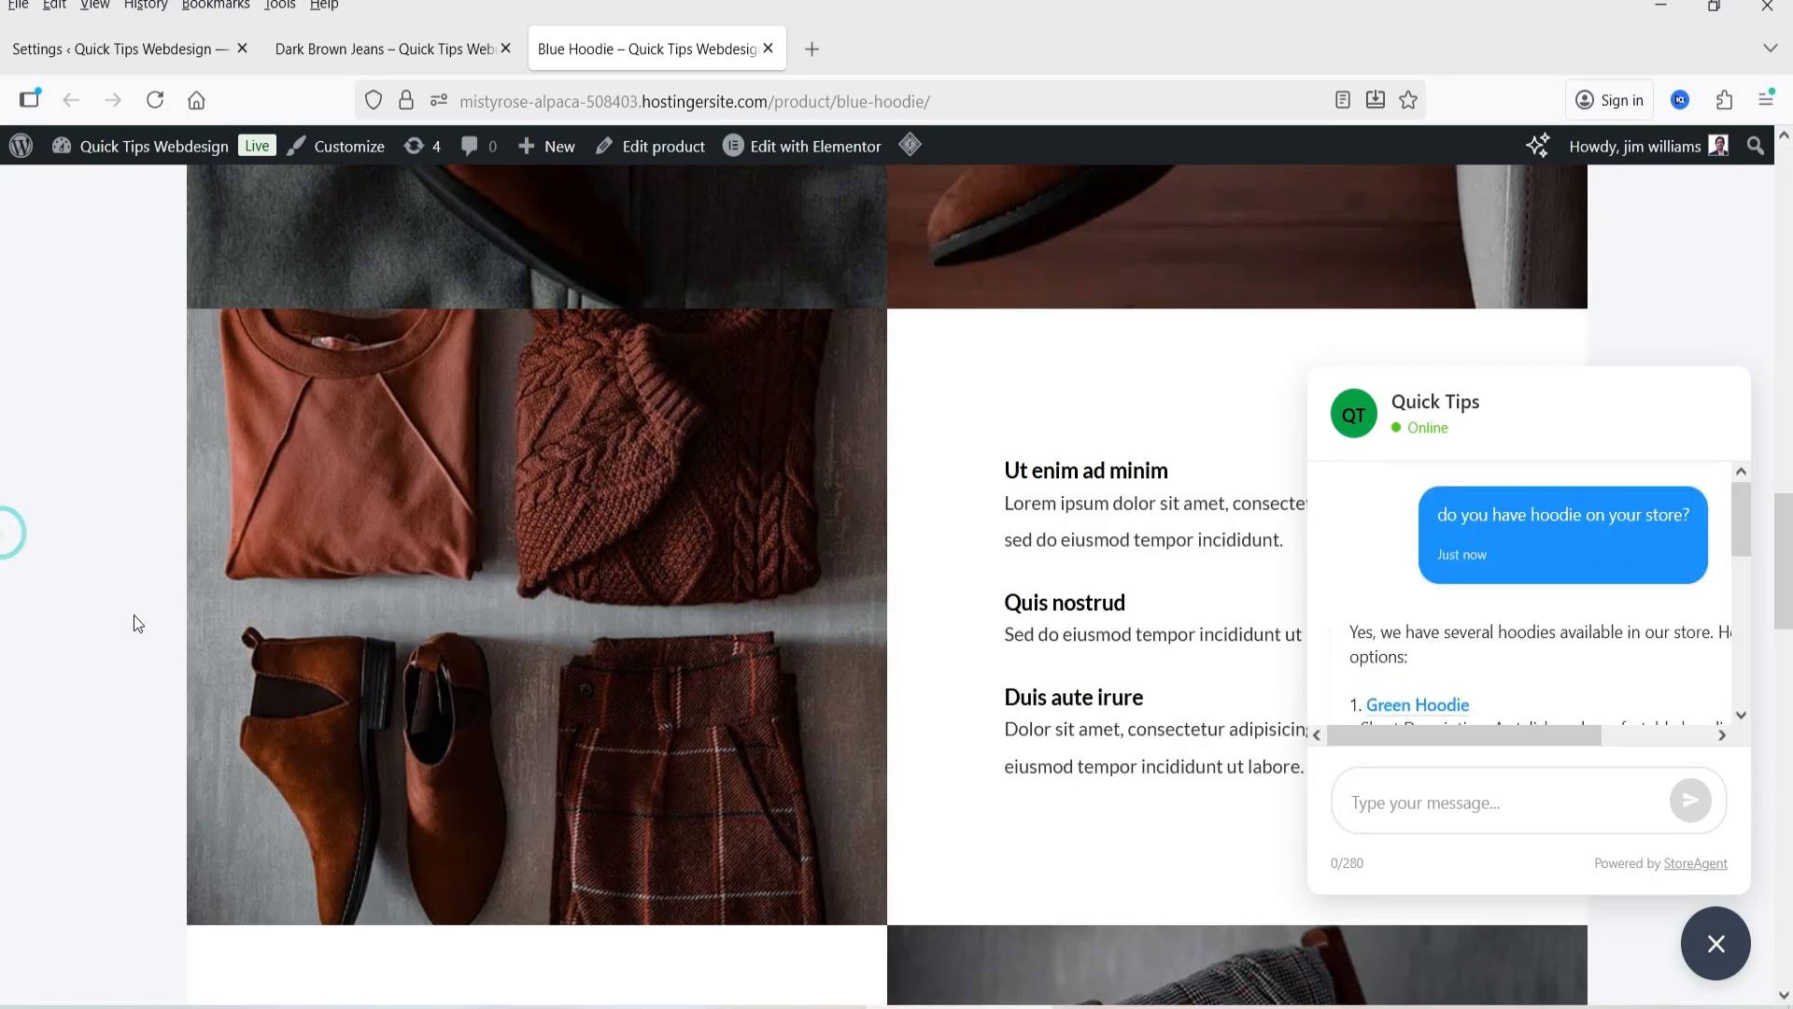
{"action": "scroll", "coordinate": [133, 614], "scroll_direction": "down", "scroll_amount": 10}
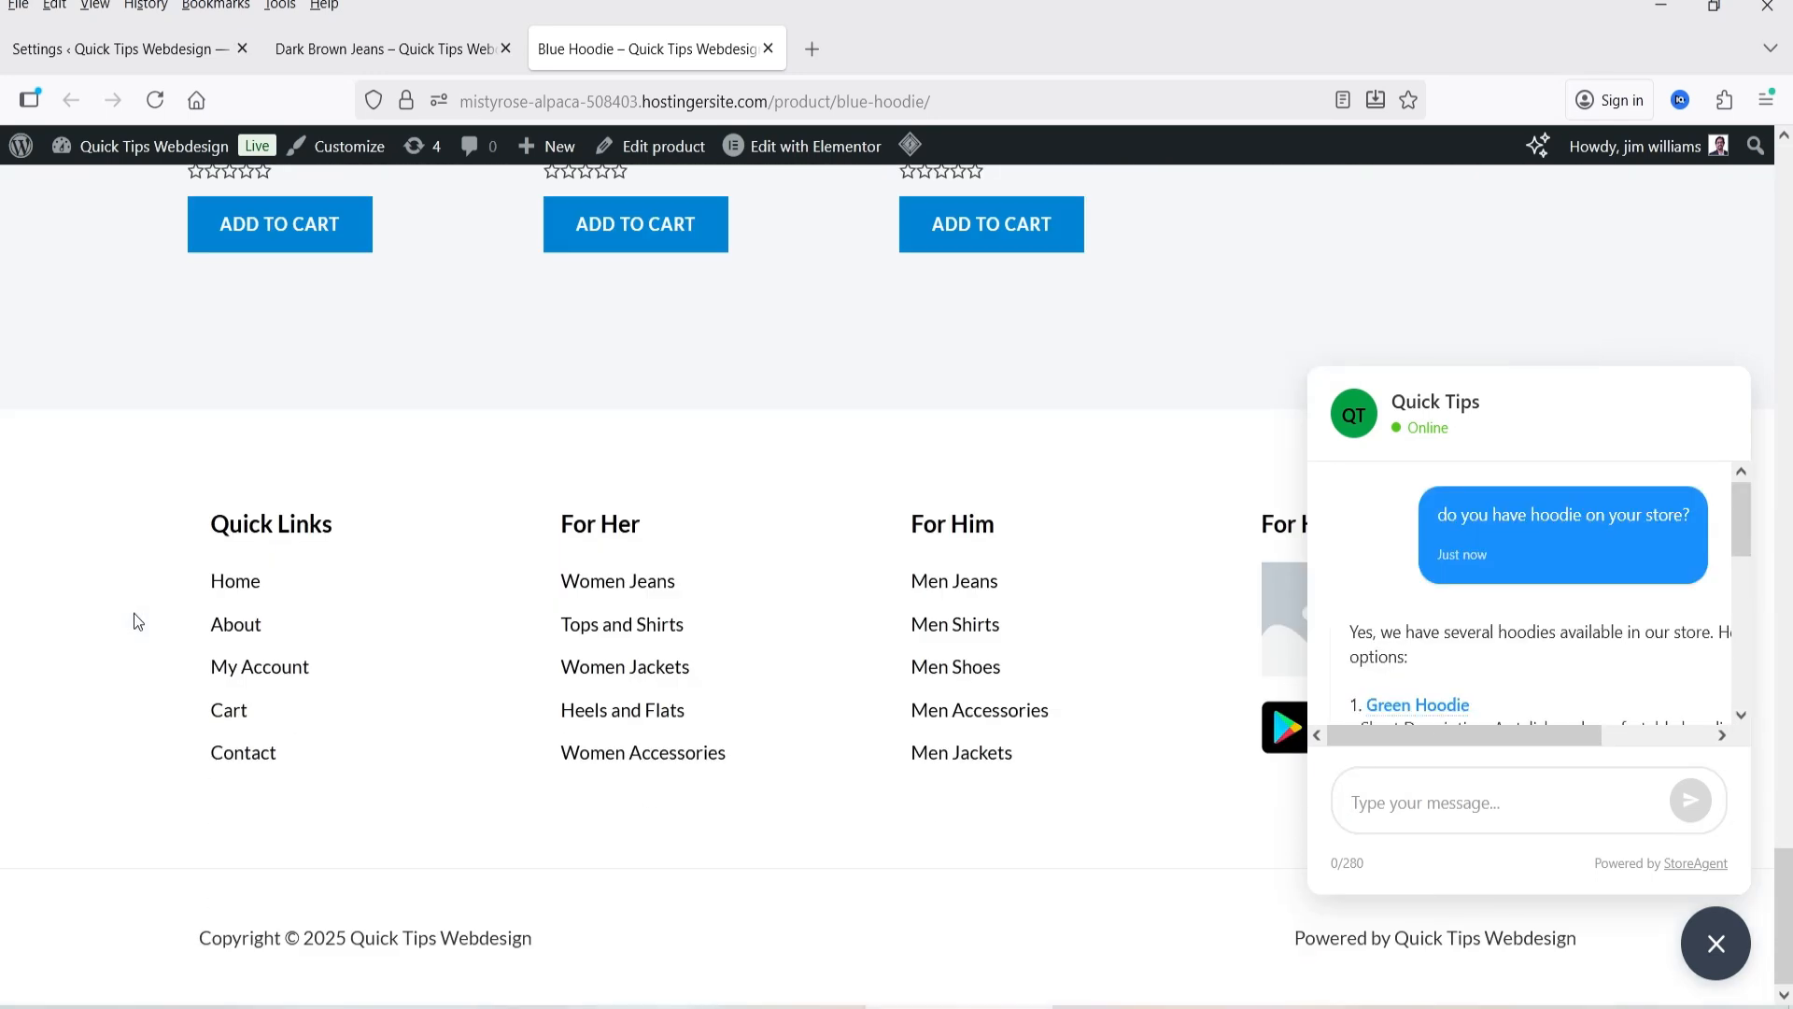
{"action": "scroll", "coordinate": [133, 613], "scroll_direction": "up", "scroll_amount": 5}
{"action": "scroll", "coordinate": [932, 600], "scroll_direction": "up", "scroll_amount": 10}
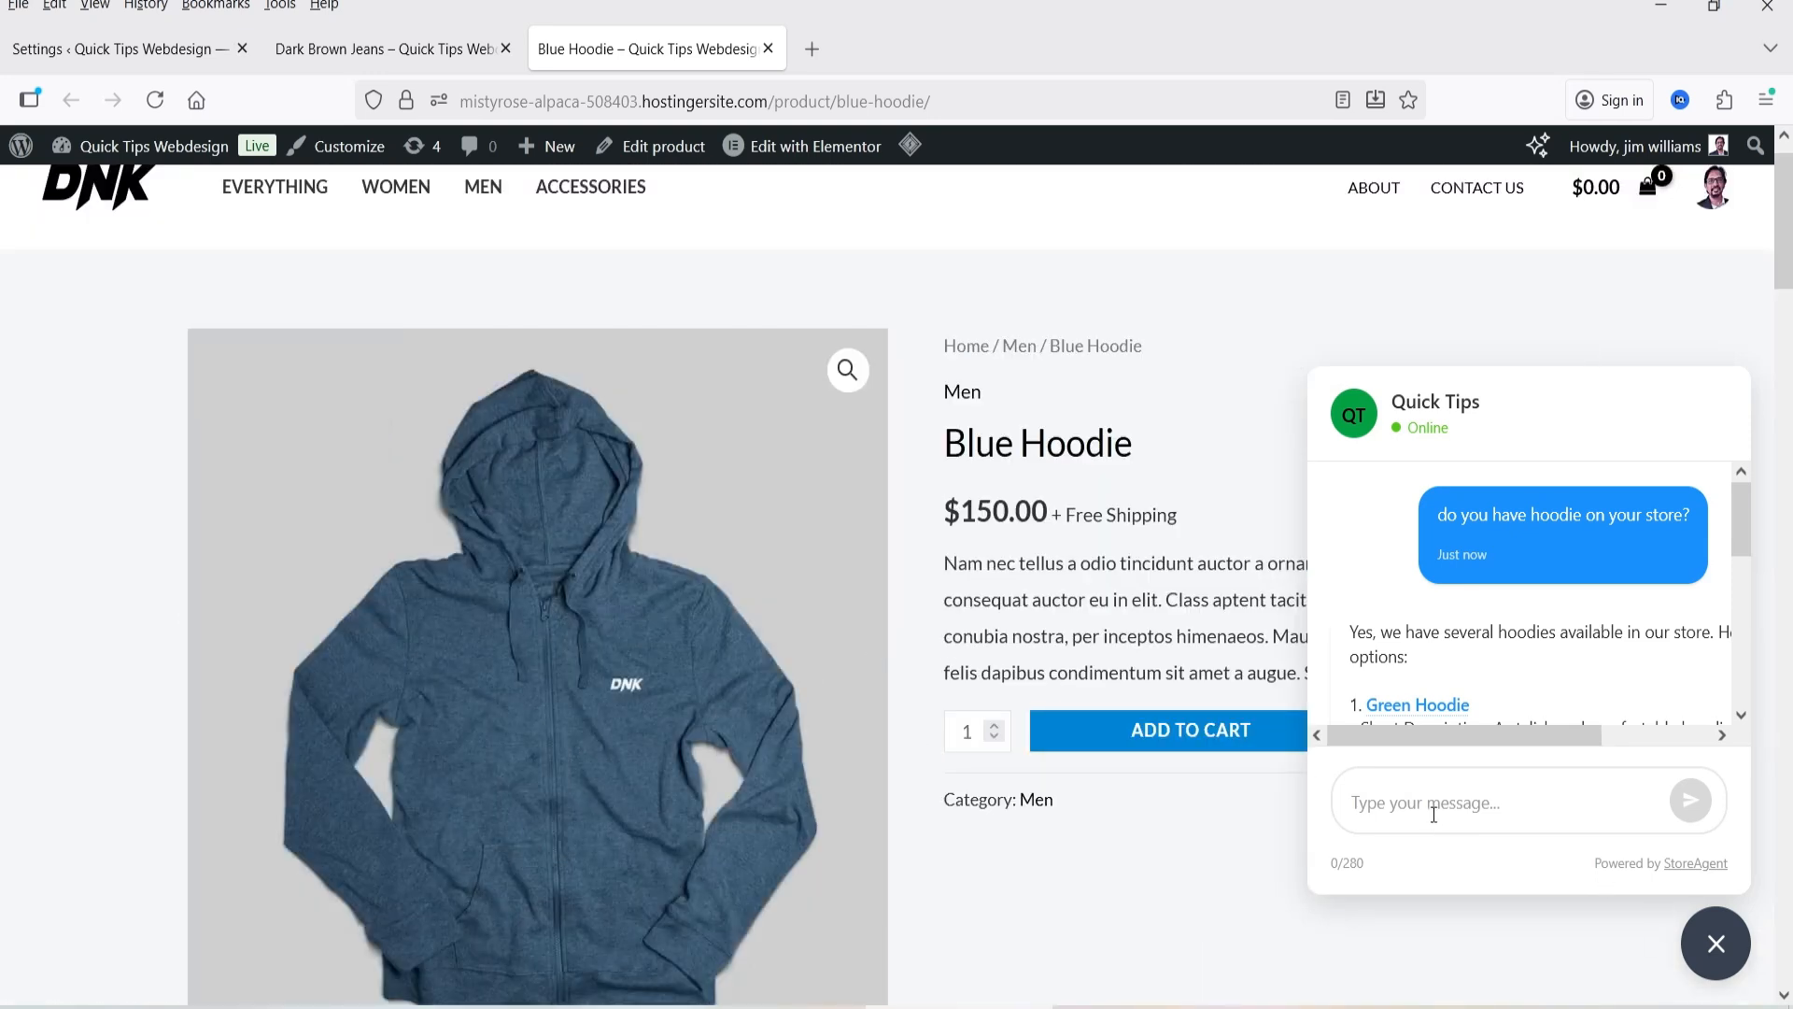
Ask the chat assistant "what is the price of dark blue denim jeans?".
{"action": "left_click", "coordinate": [1433, 815]}
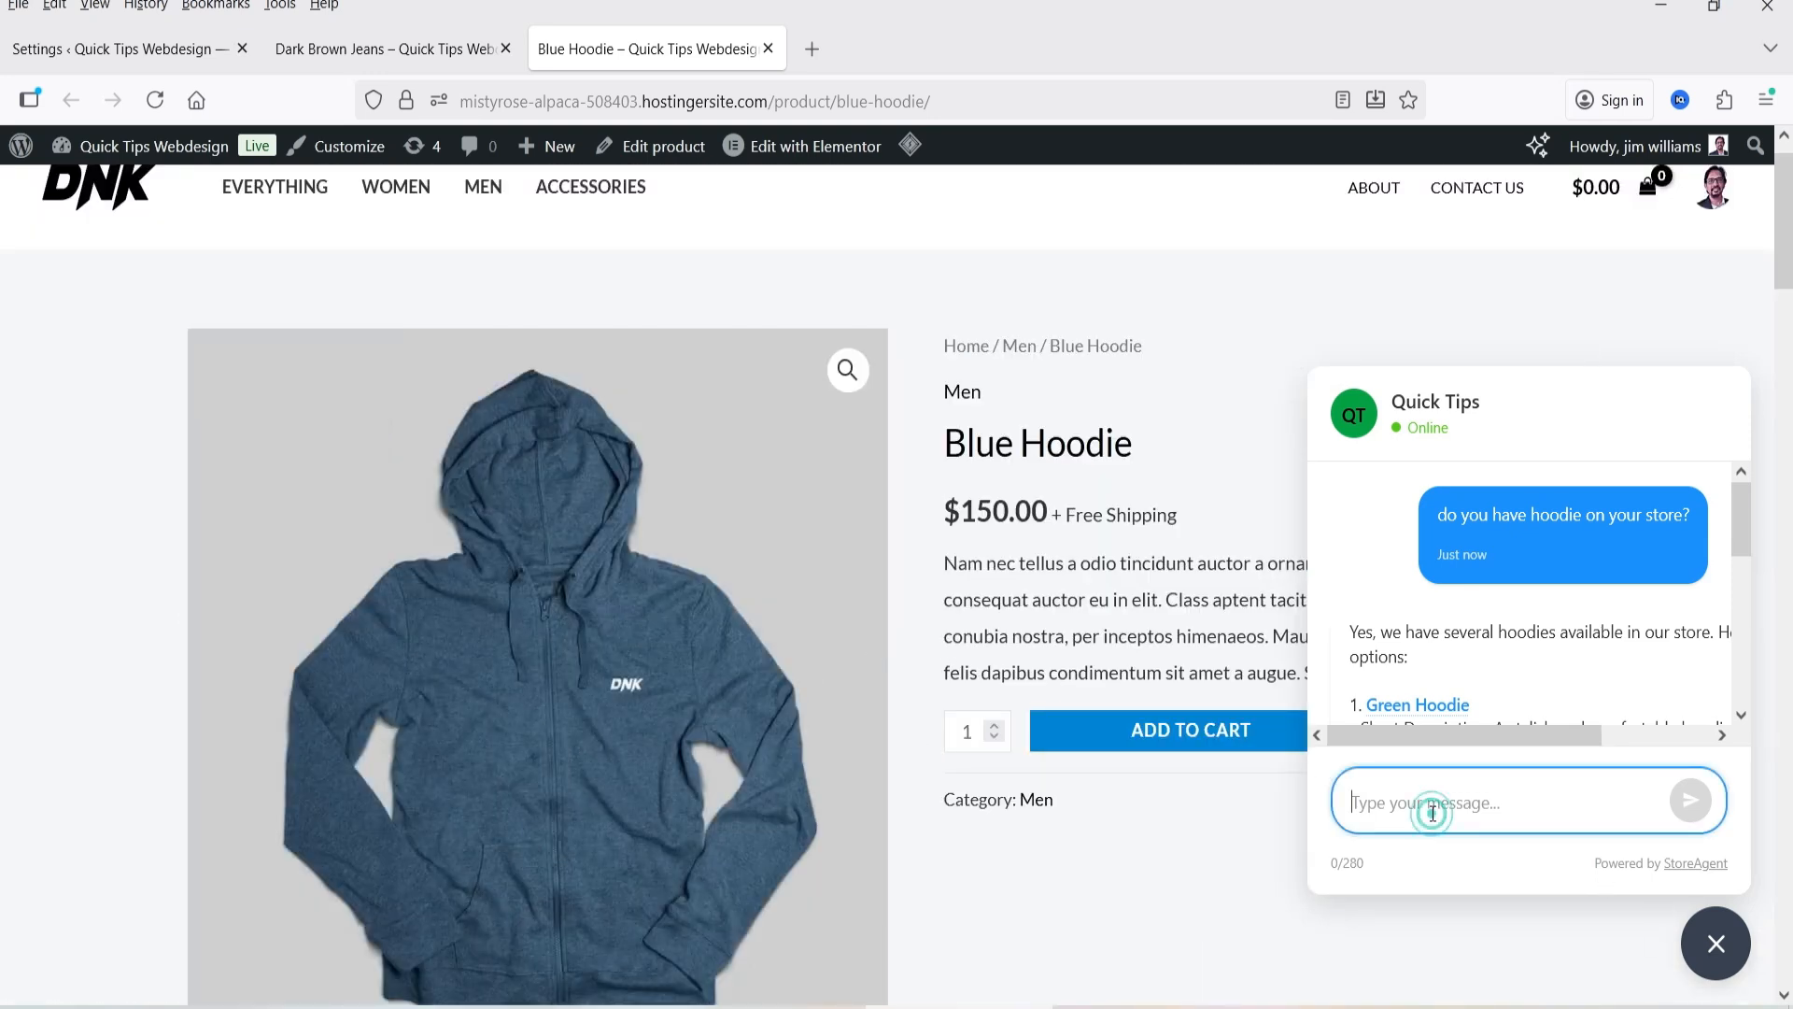
{"action": "type", "text": "what is the pric"}
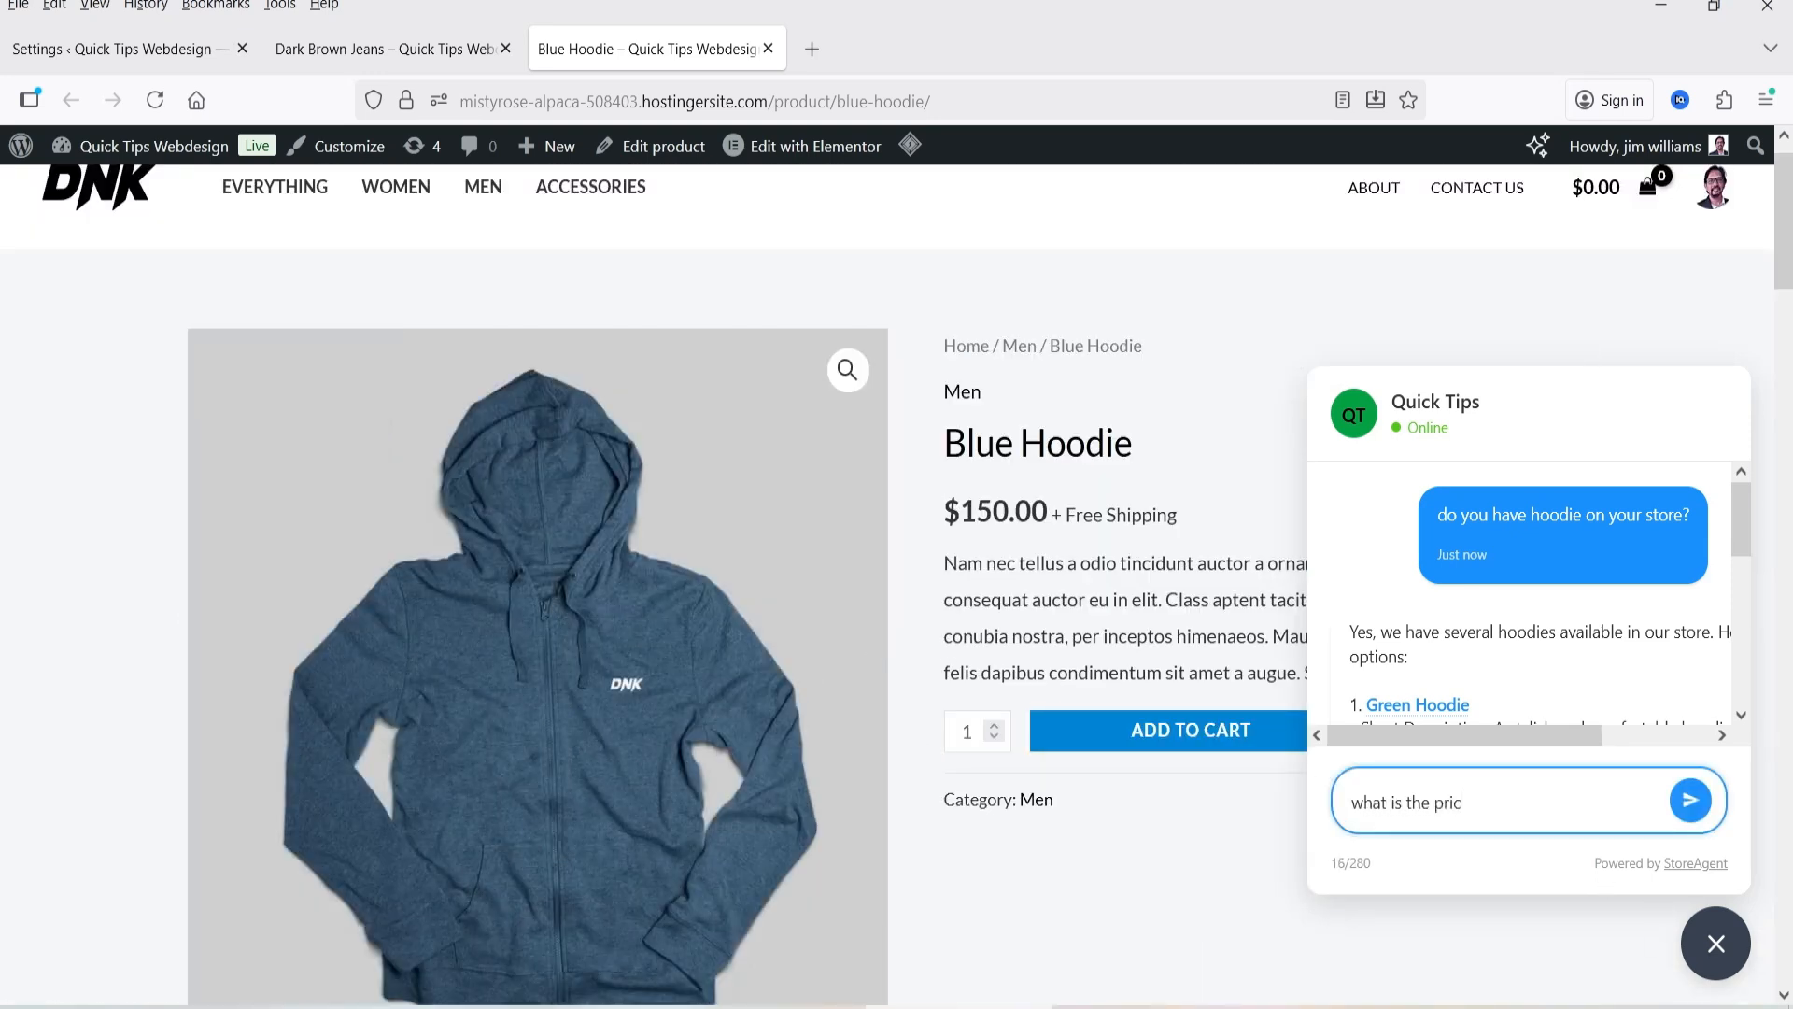
{"action": "type", "text": "e of dark blue denim jeans?"}
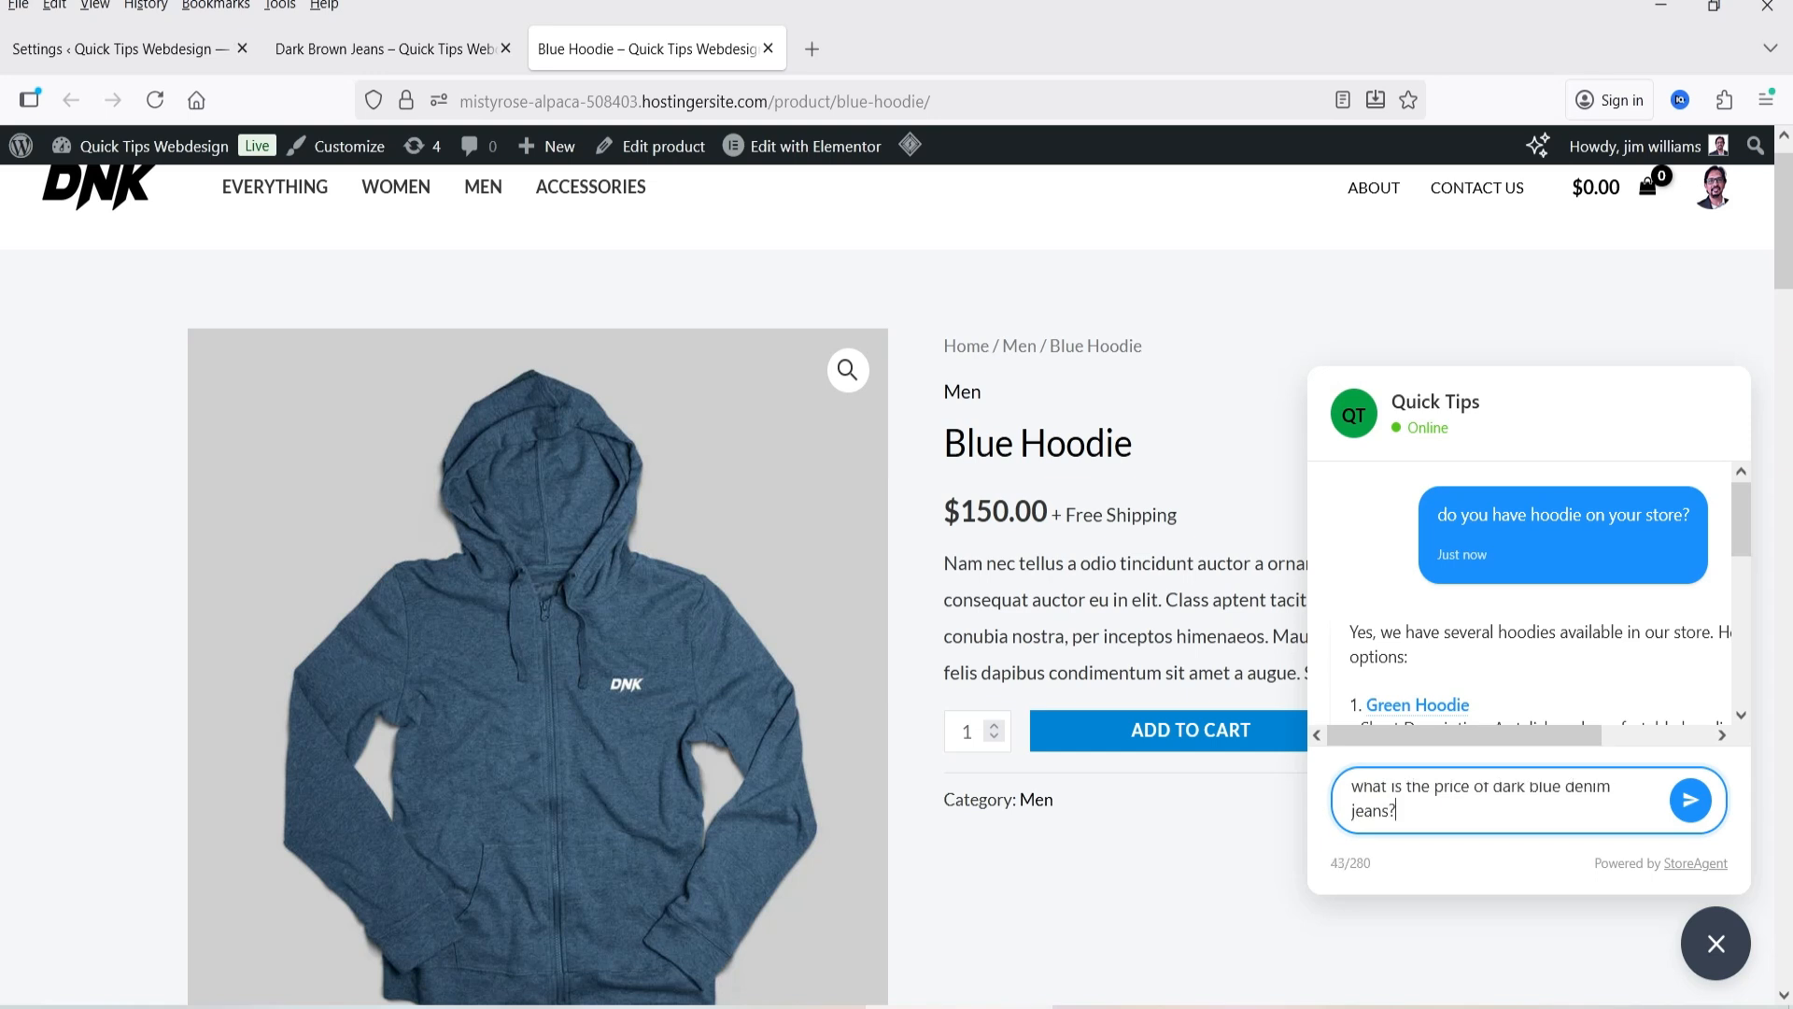
{"action": "key", "text": "Return"}
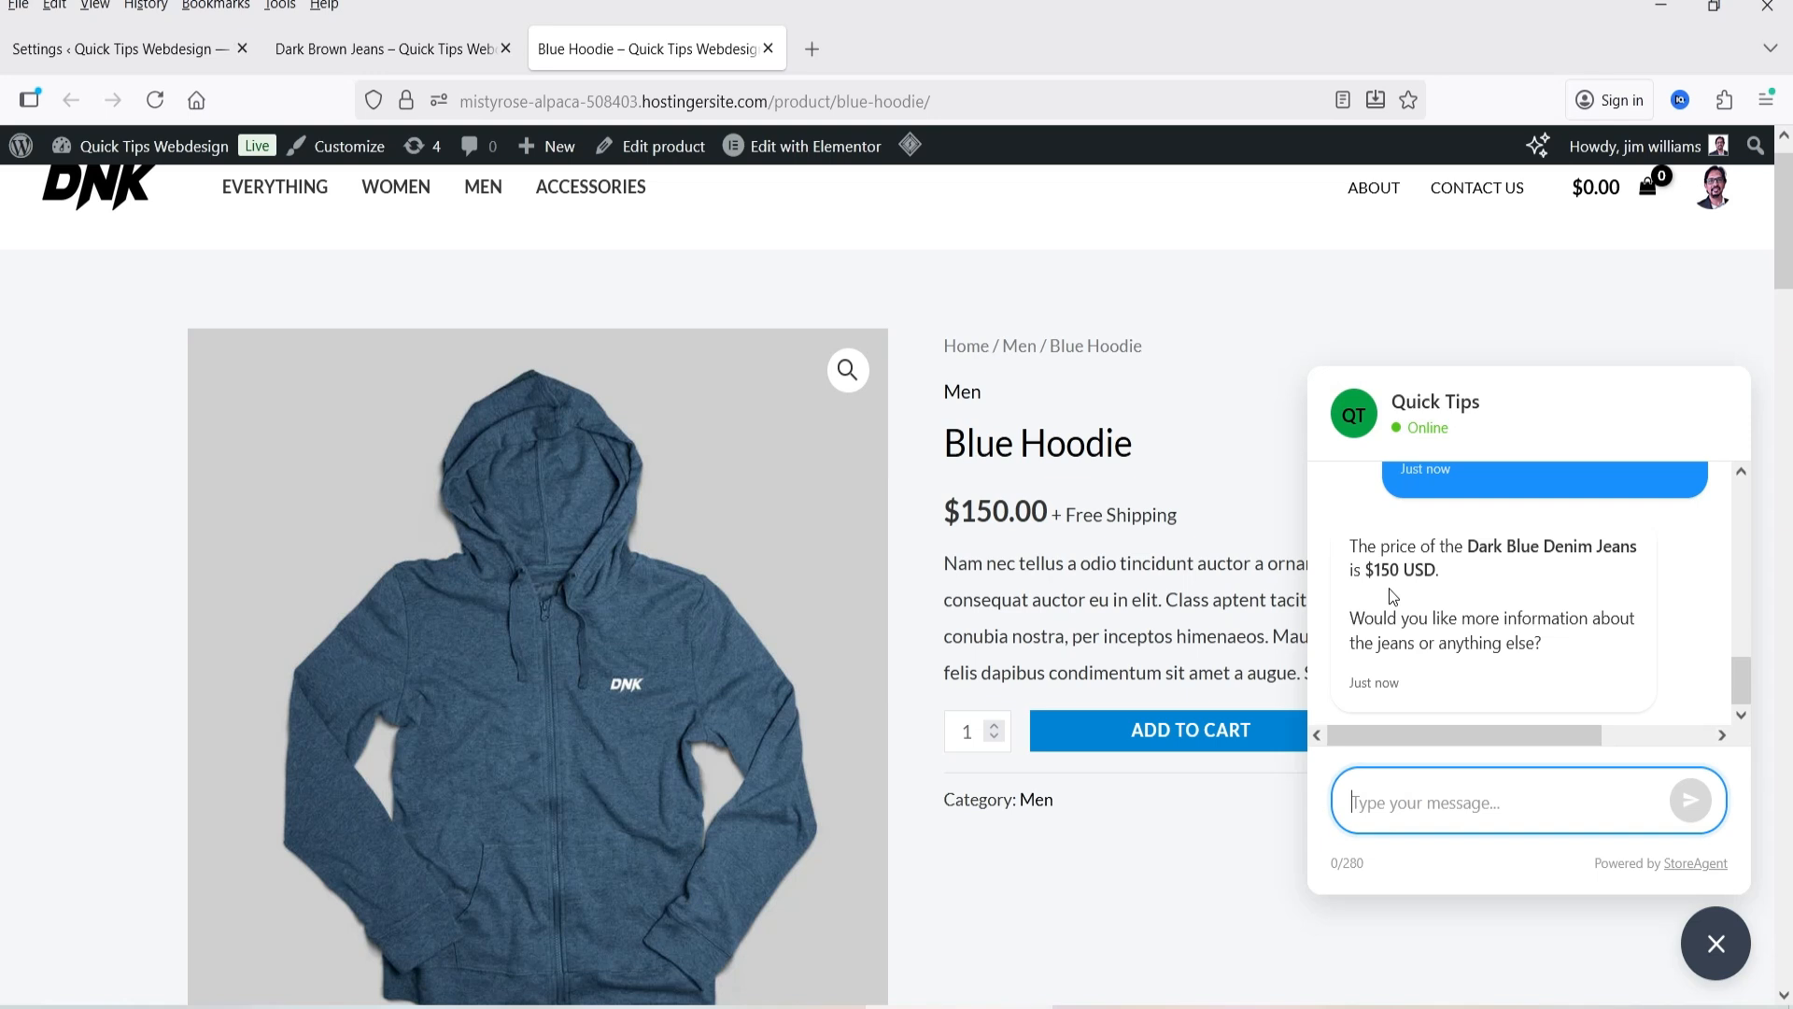
Return to the StoreAgent settings and review the Connection, Tools and AI Content Tools sections.
{"action": "left_click", "coordinate": [143, 48]}
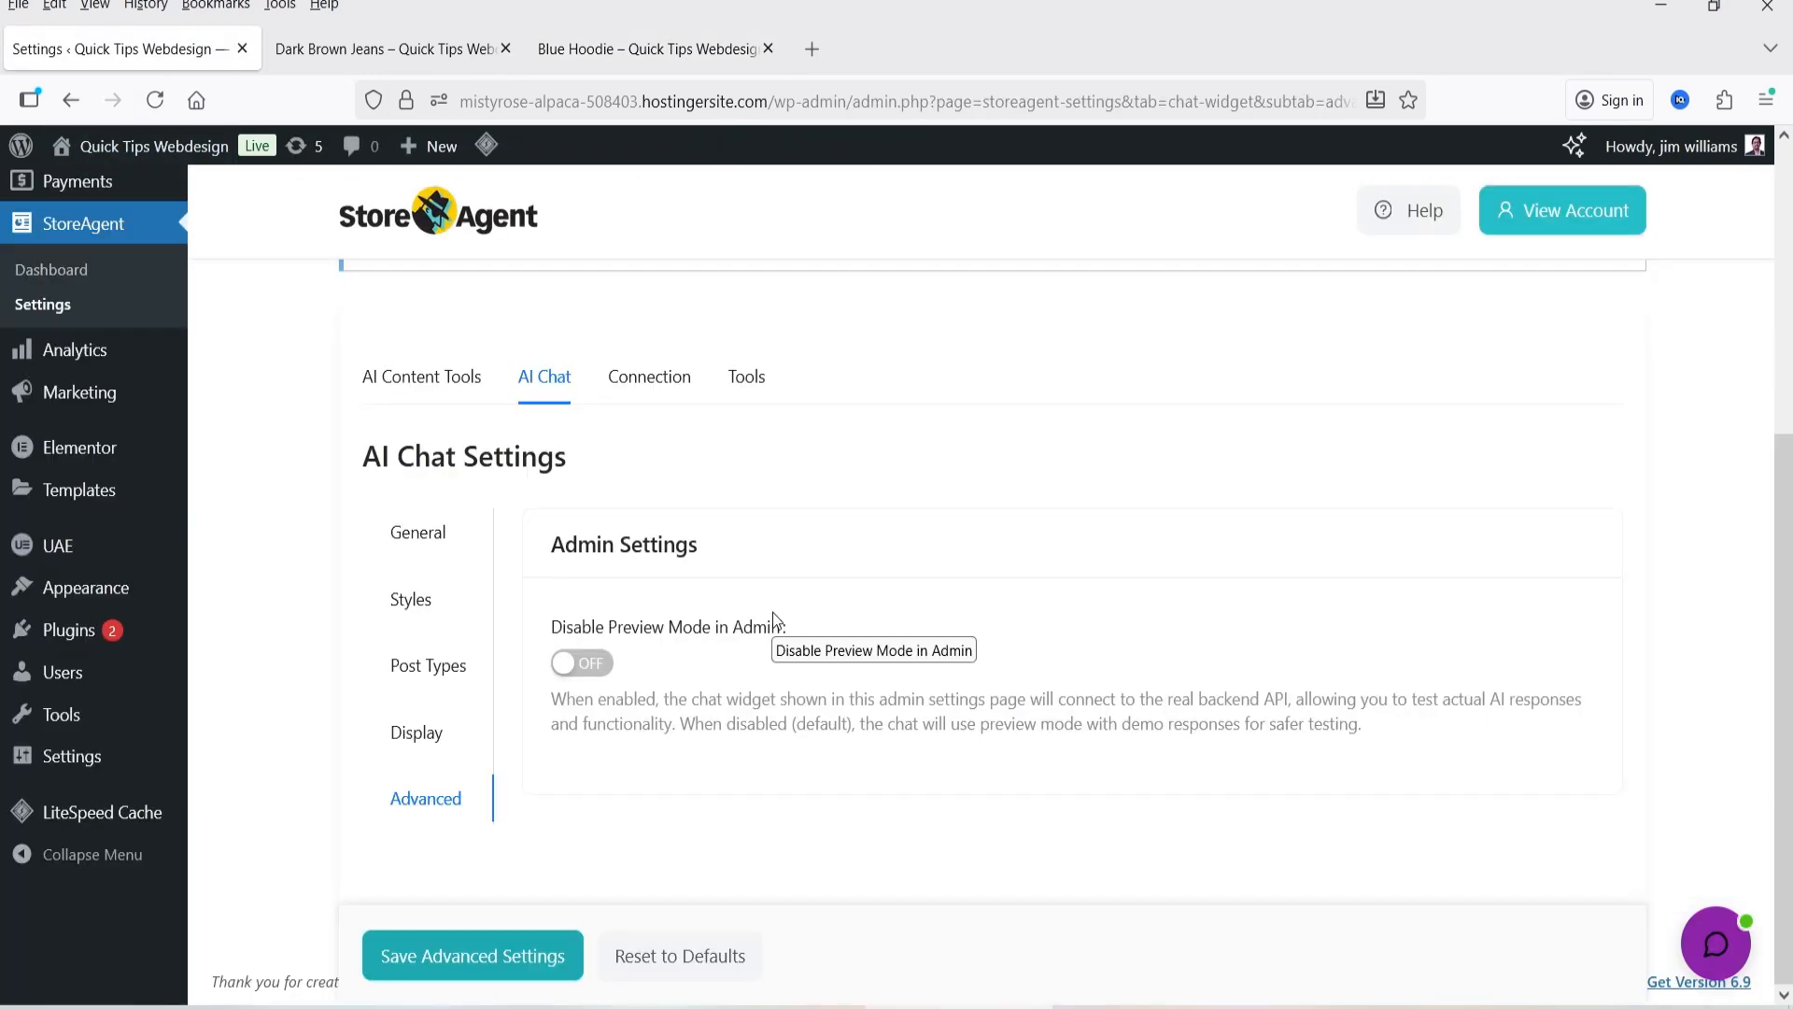
{"action": "left_click", "coordinate": [651, 389]}
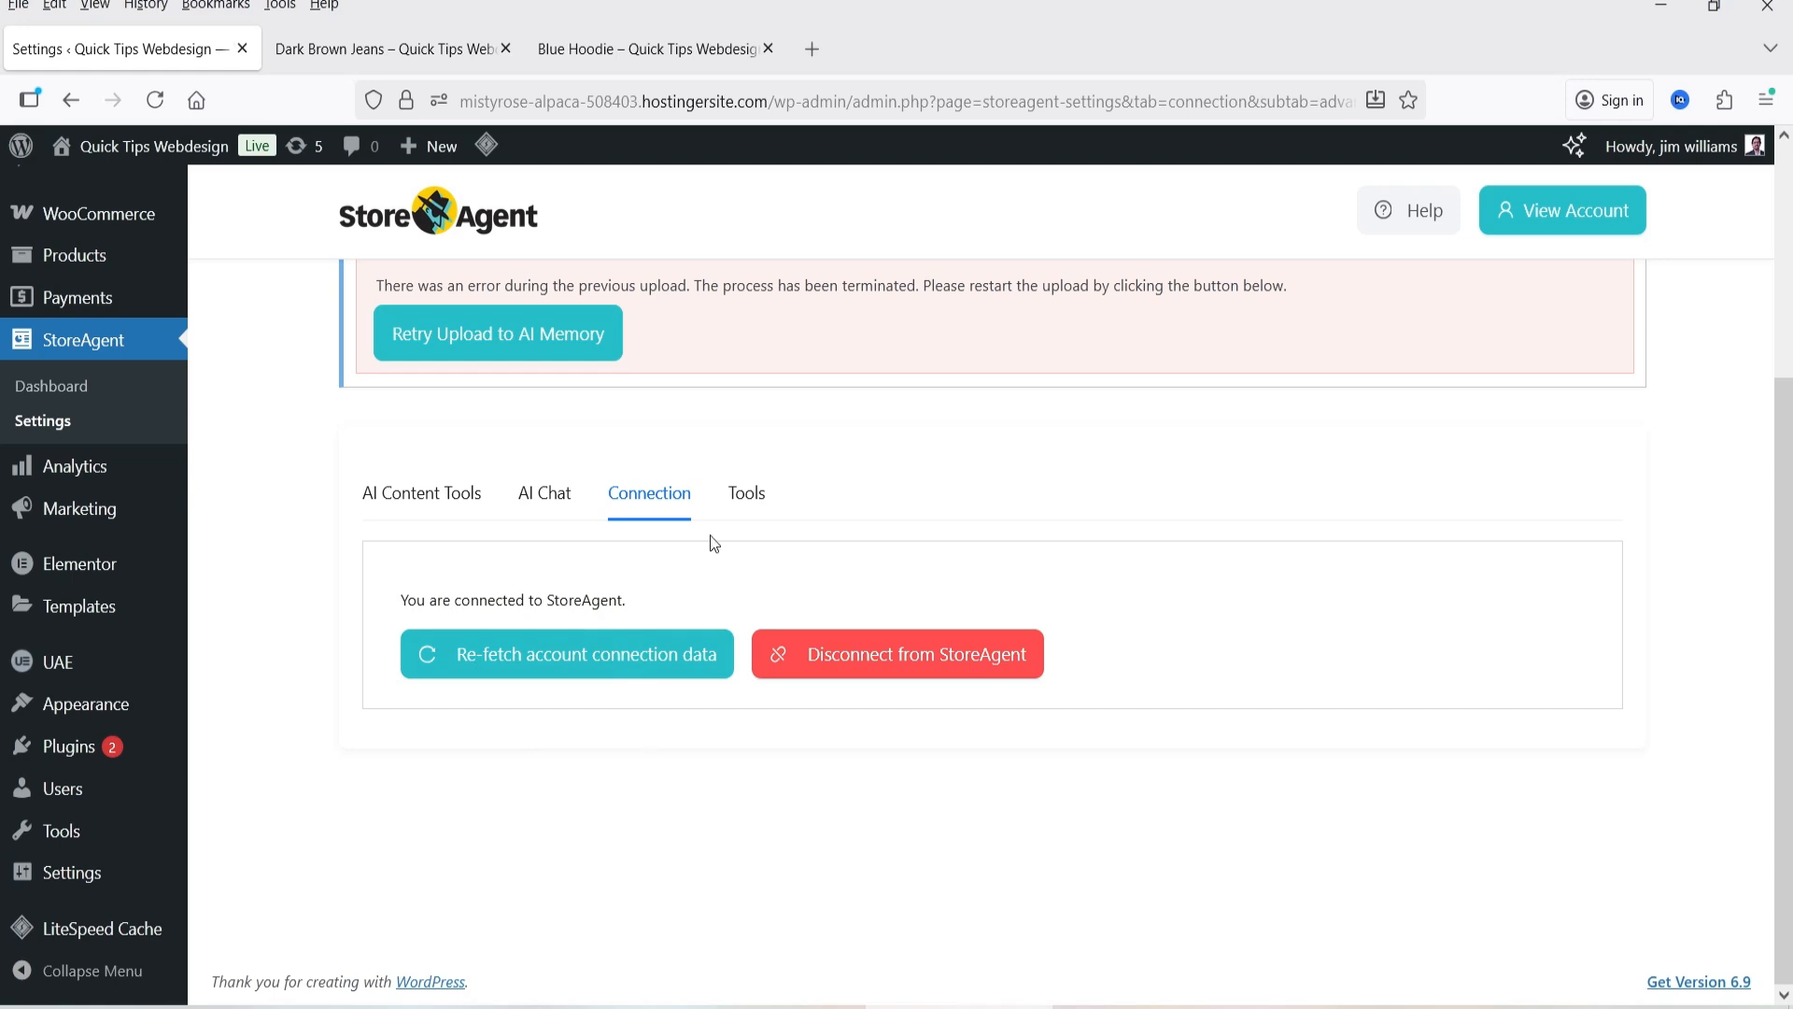
{"action": "left_click", "coordinate": [746, 495]}
{"action": "scroll", "coordinate": [776, 530], "scroll_direction": "down", "scroll_amount": 2}
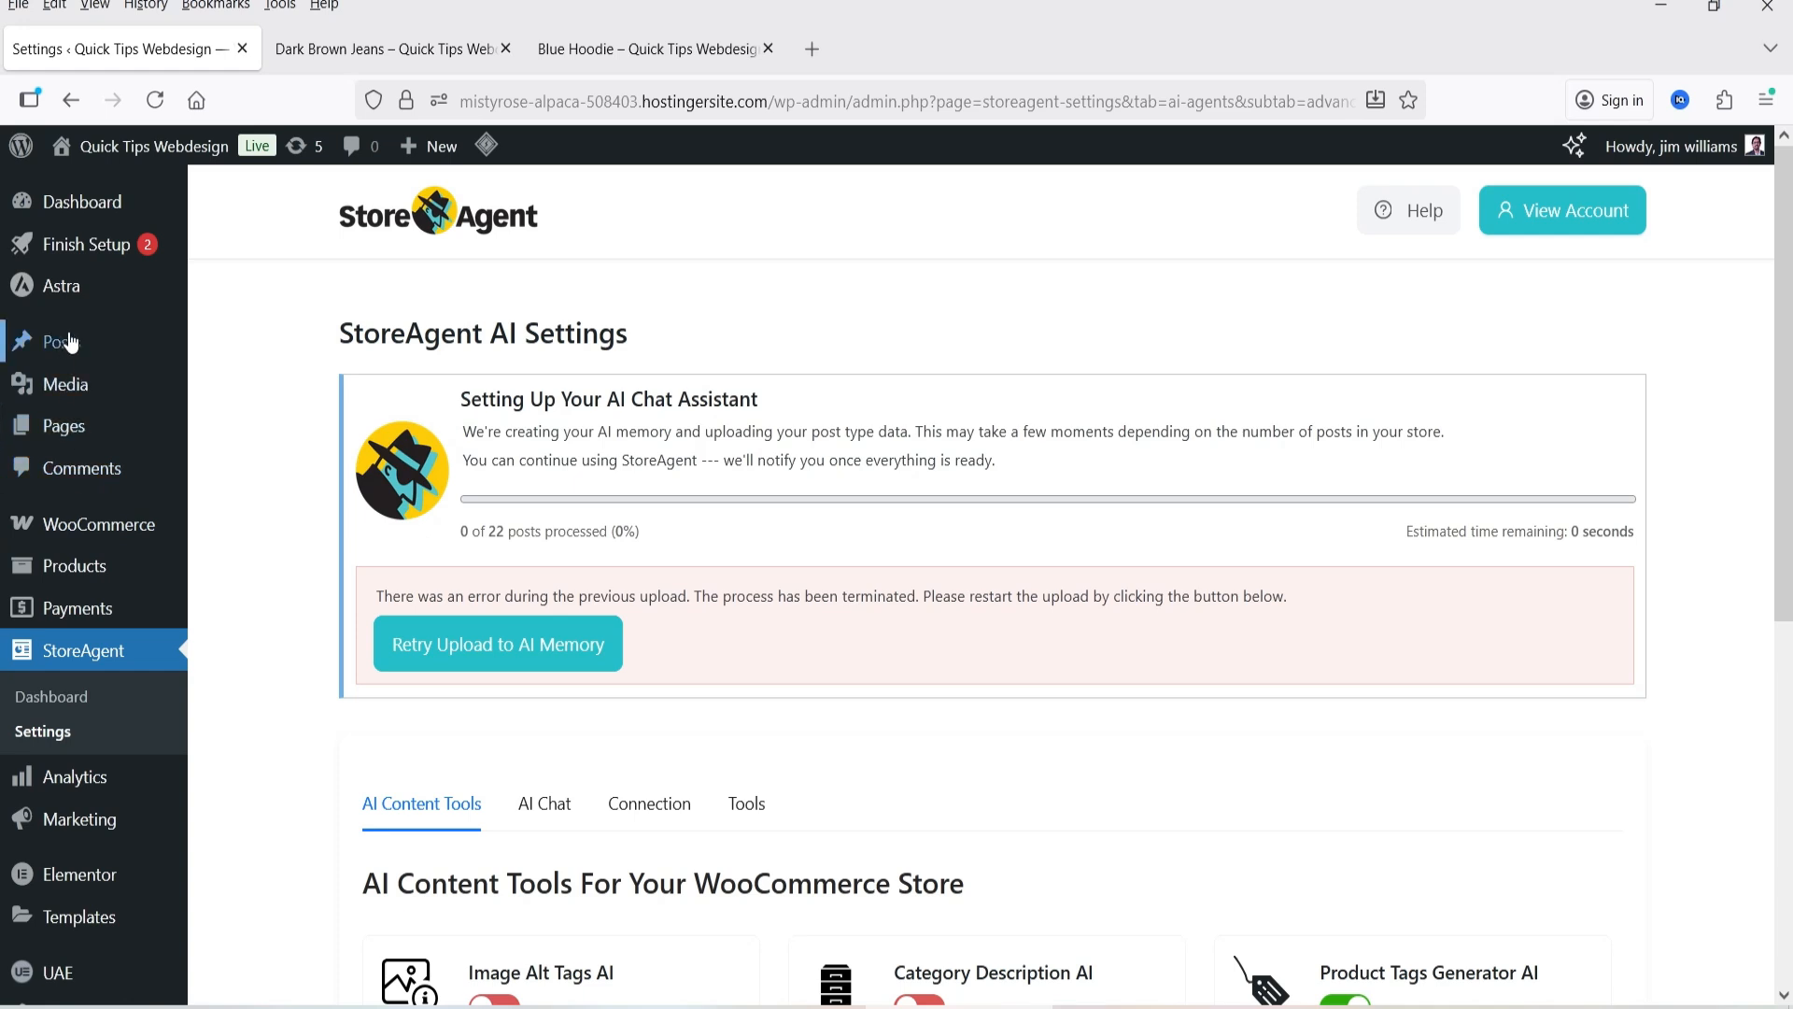
Go to the list of all products and open the Black Hoodie product for editing in a new browser tab.
{"action": "scroll", "coordinate": [64, 445], "scroll_direction": "down", "scroll_amount": 2}
{"action": "mouse_move", "coordinate": [63, 446]}
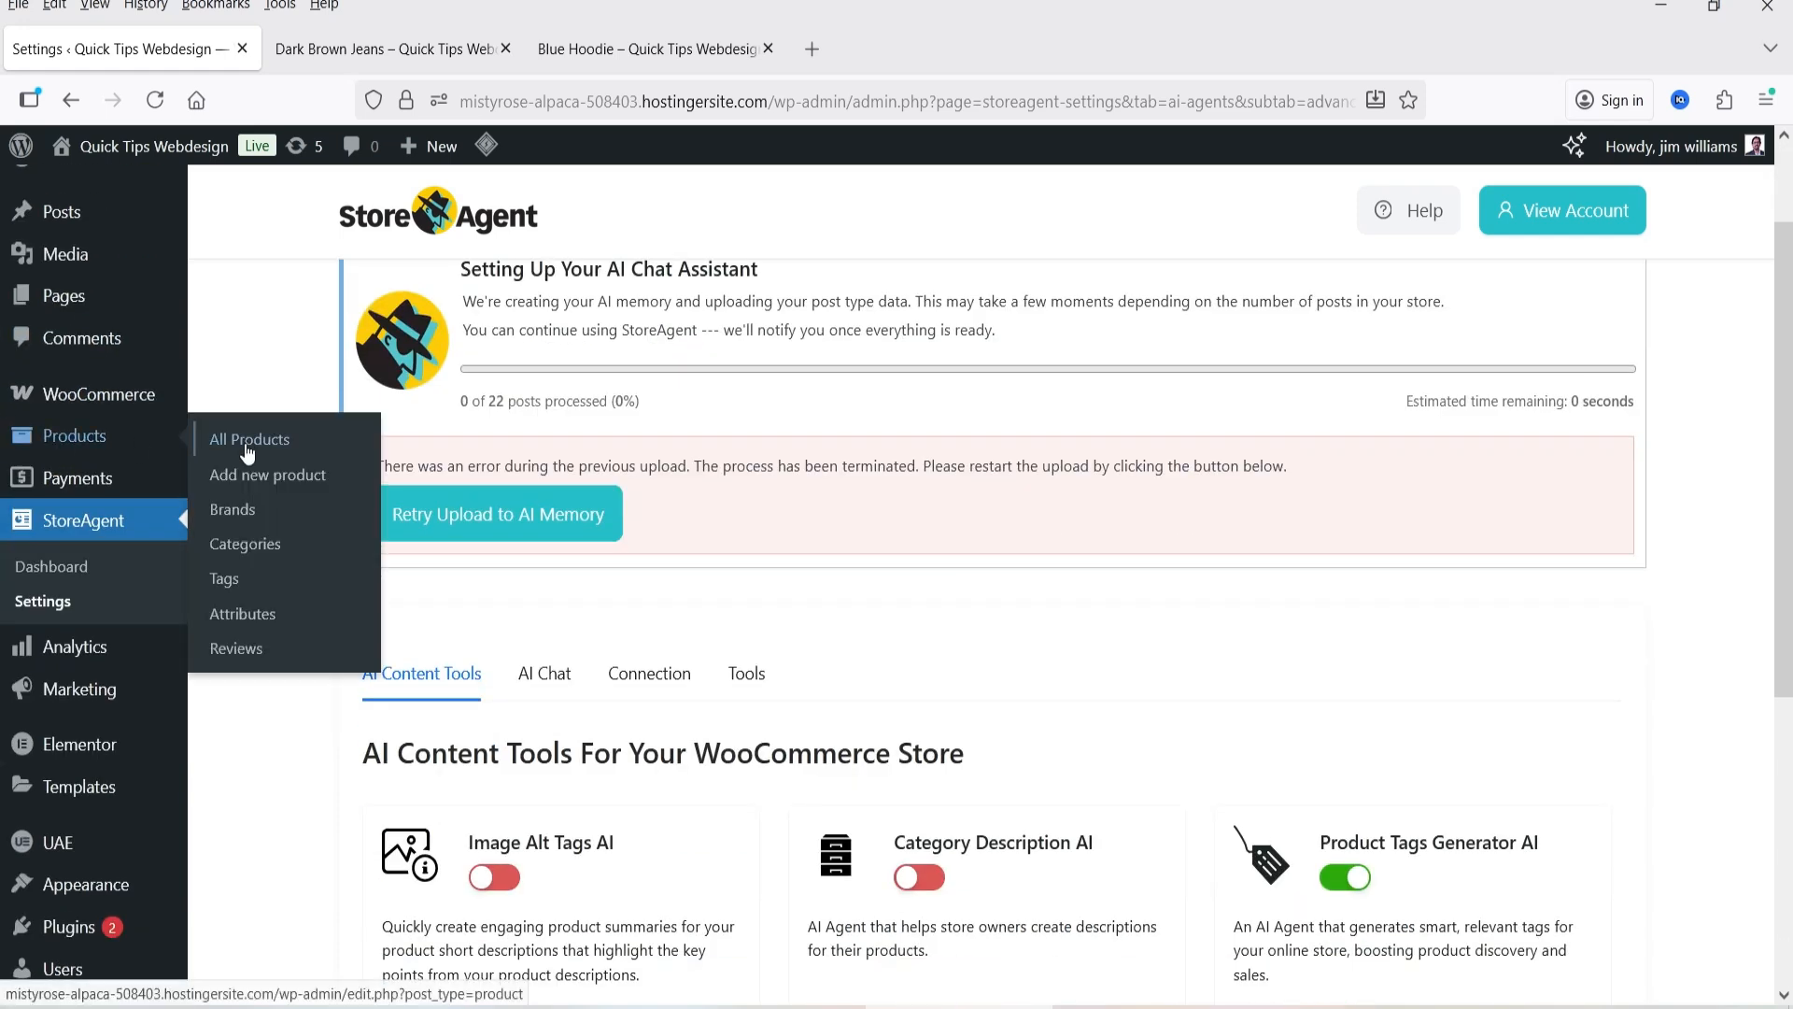
{"action": "left_click", "coordinate": [245, 443]}
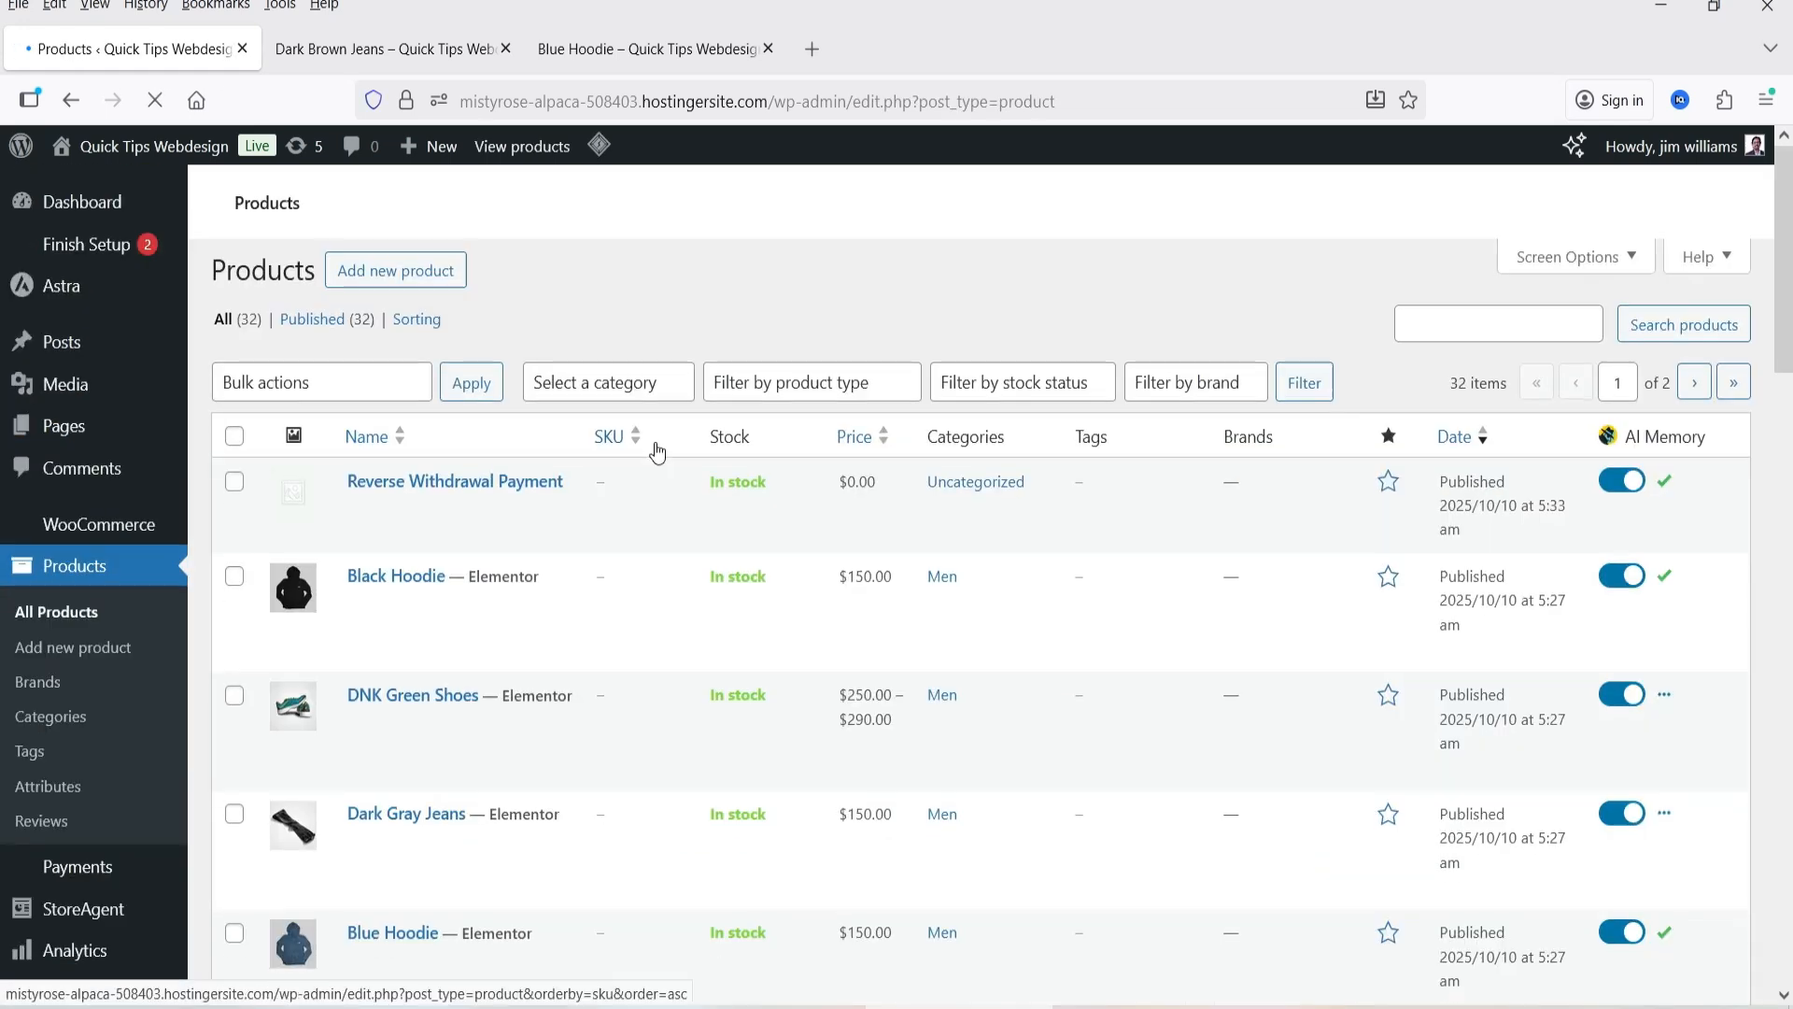
{"action": "scroll", "coordinate": [564, 485], "scroll_direction": "down", "scroll_amount": 5}
{"action": "right_click", "coordinate": [418, 374]}
{"action": "left_click", "coordinate": [525, 411]}
{"action": "left_click", "coordinate": [388, 49]}
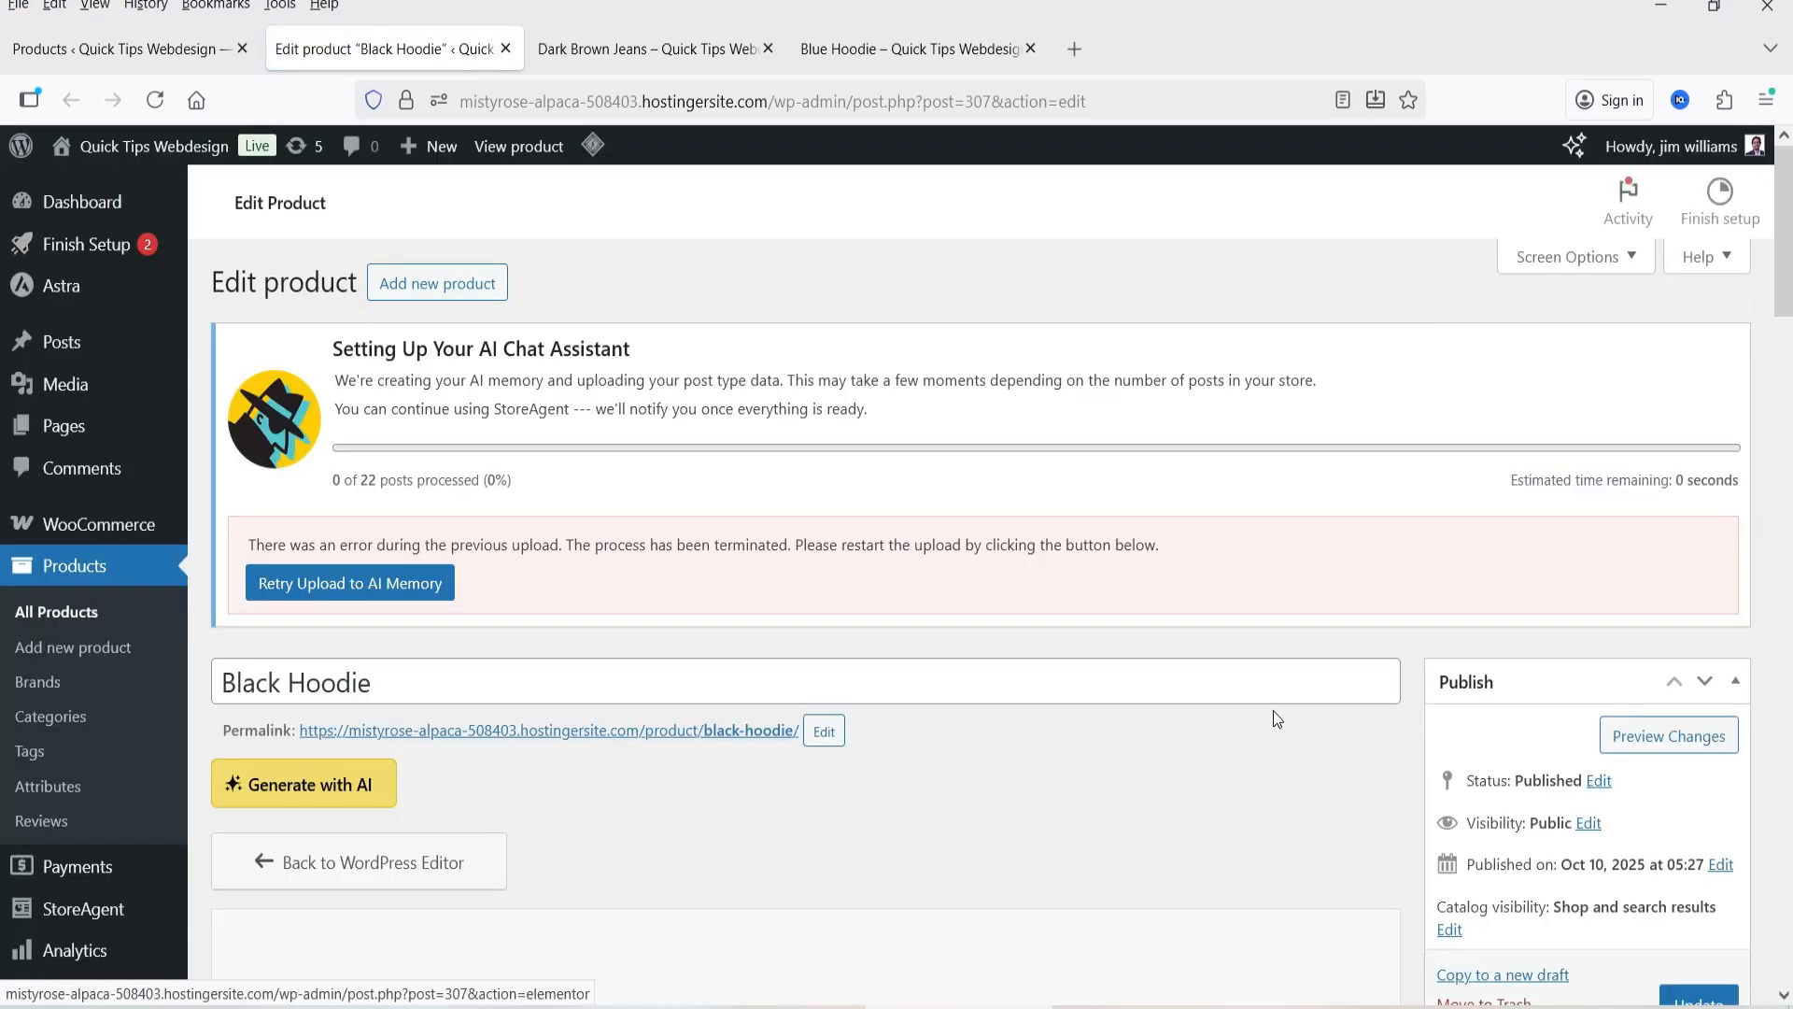
Examine the Black Hoodie edit page for AI generation options on the title, short description, product tags and reviews summary.
{"action": "scroll", "coordinate": [943, 609], "scroll_direction": "down", "scroll_amount": 4}
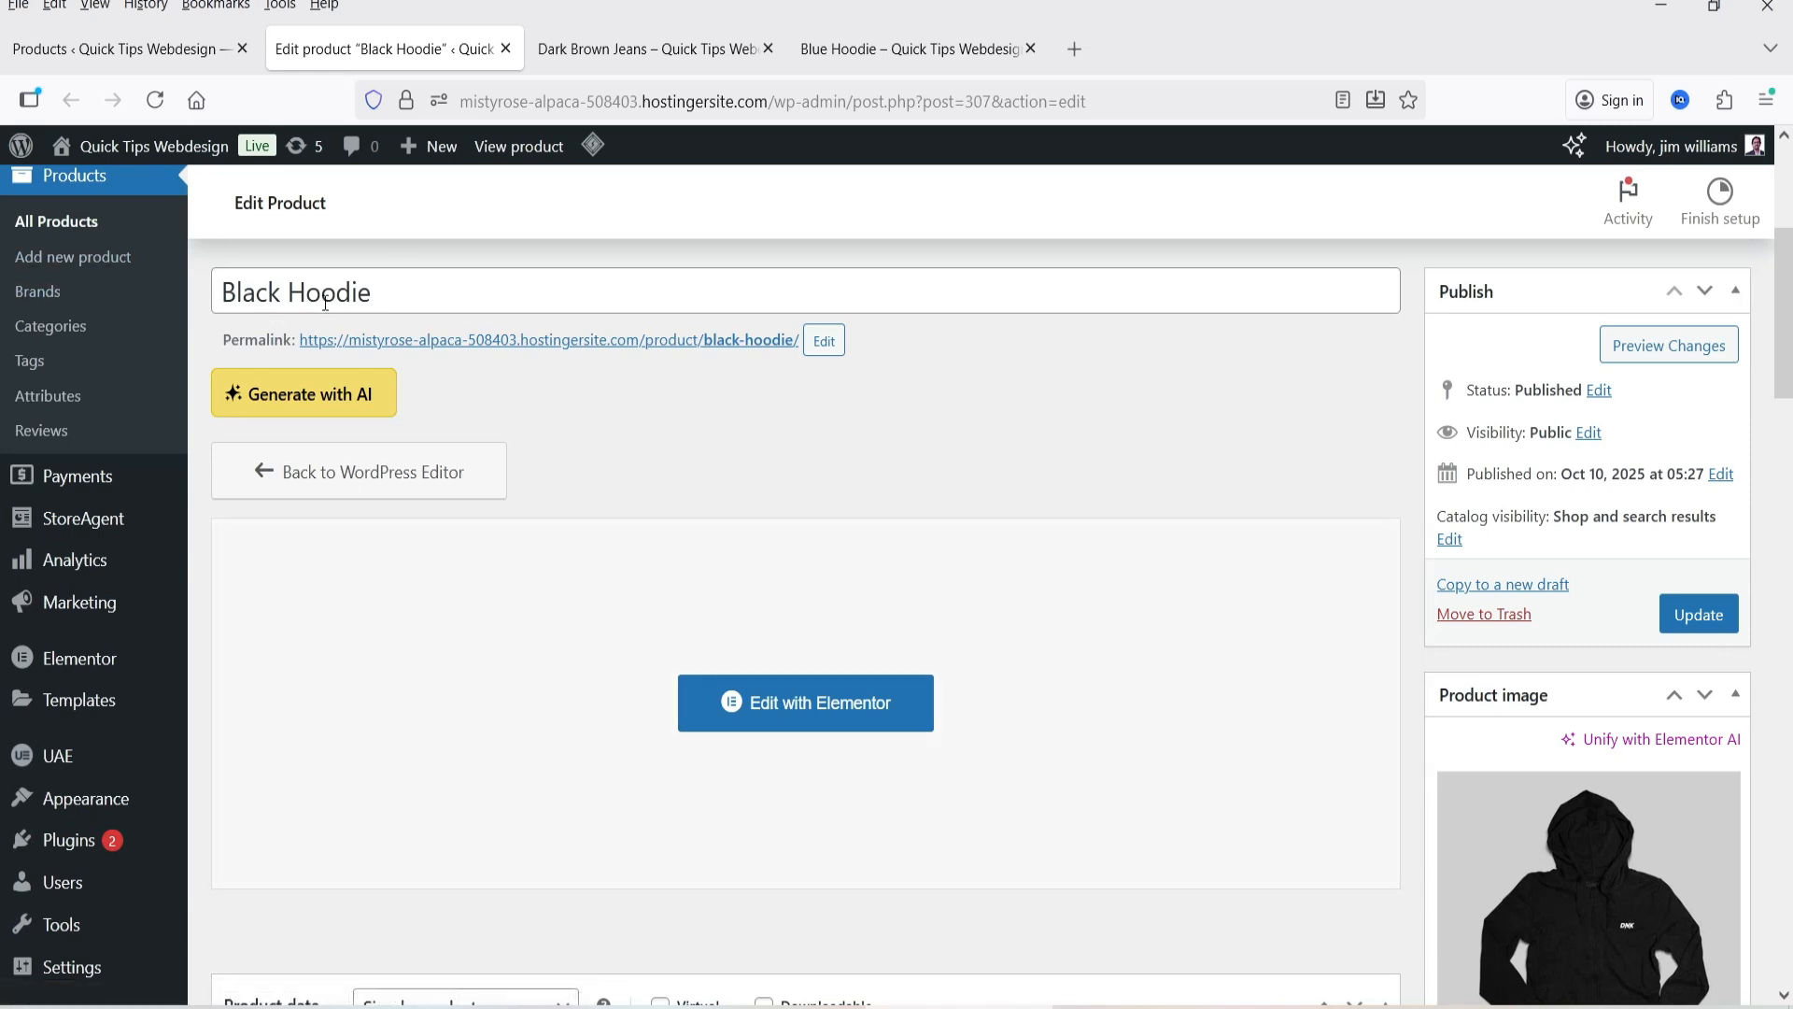
{"action": "scroll", "coordinate": [780, 455], "scroll_direction": "up", "scroll_amount": 4}
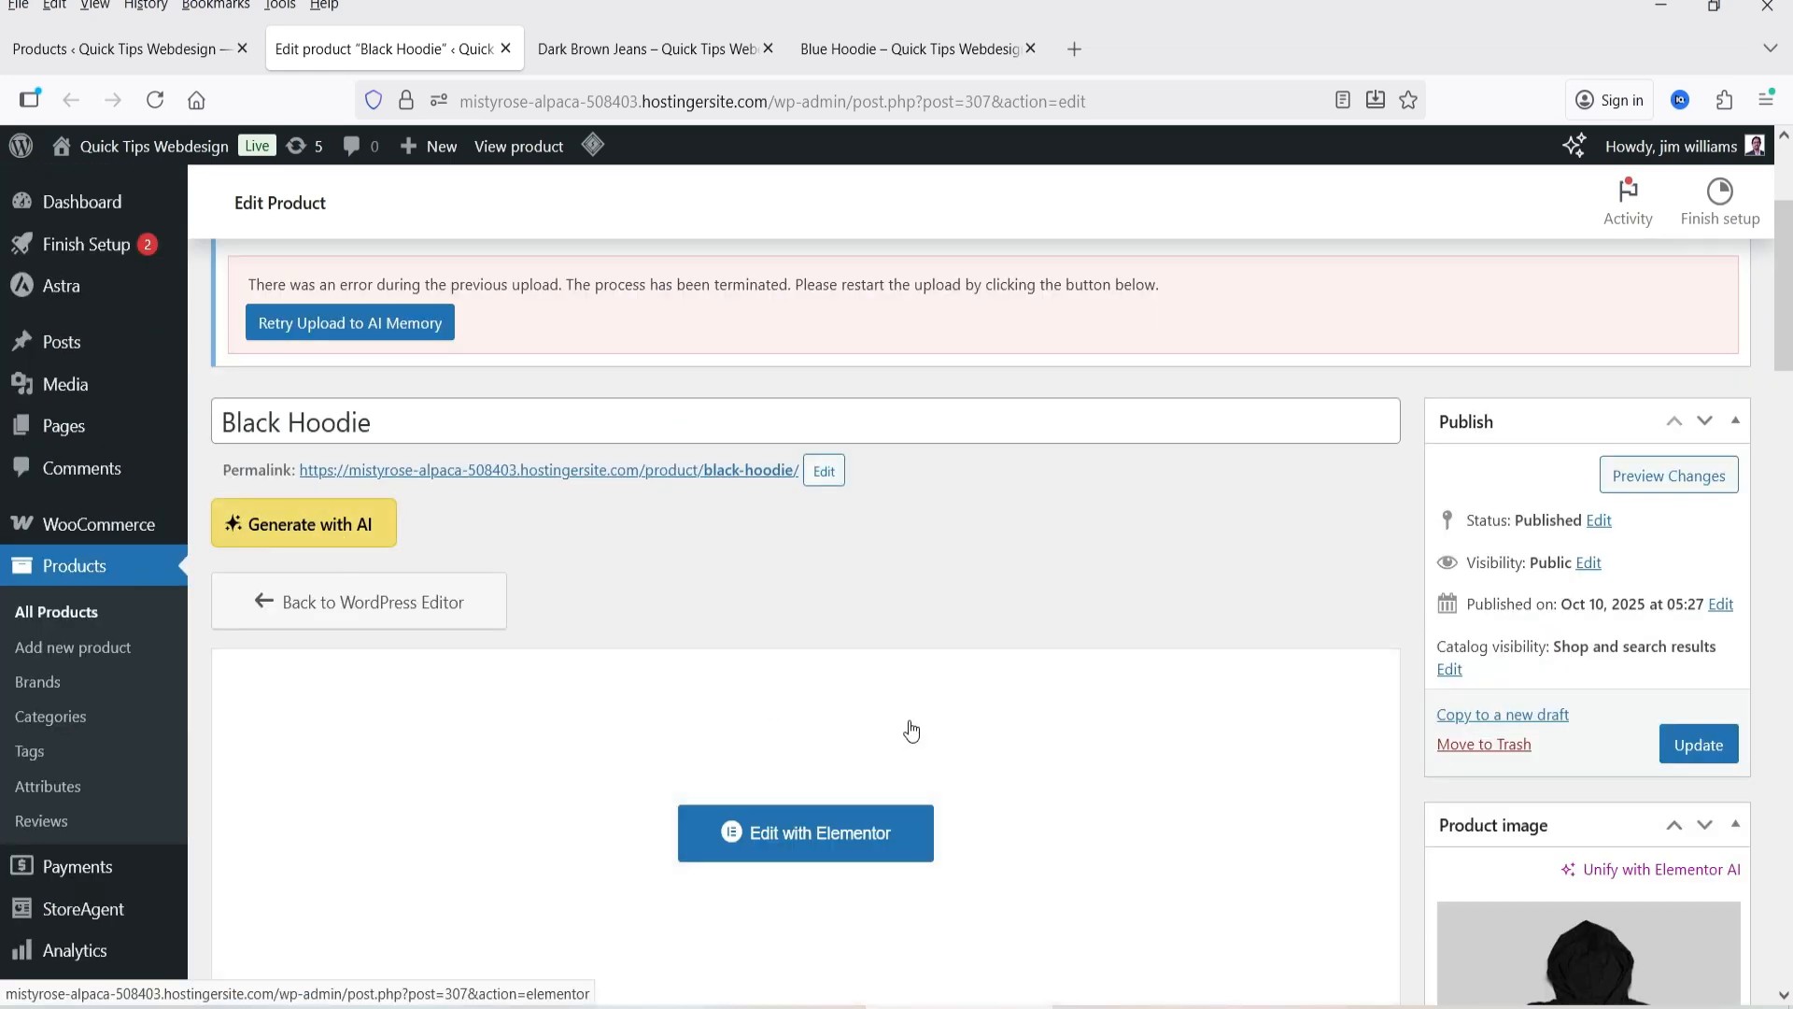
{"action": "scroll", "coordinate": [889, 662], "scroll_direction": "down", "scroll_amount": 2}
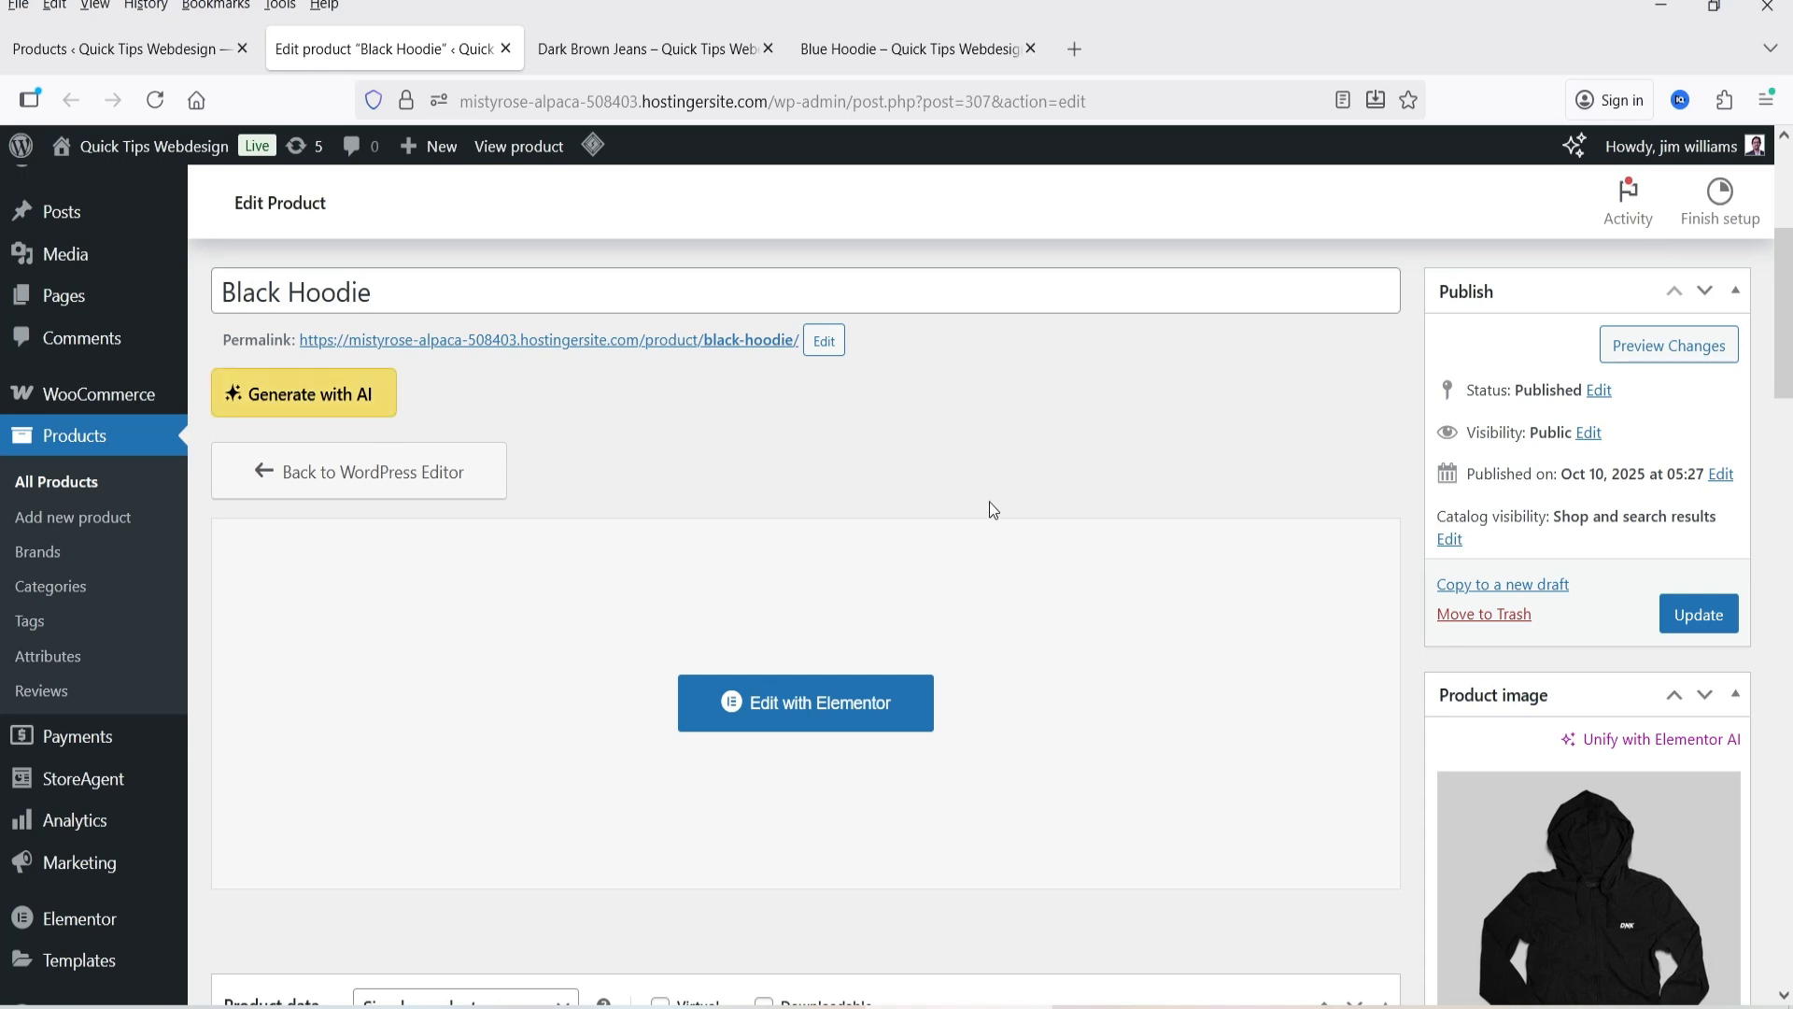
{"action": "scroll", "coordinate": [904, 489], "scroll_direction": "down", "scroll_amount": 8}
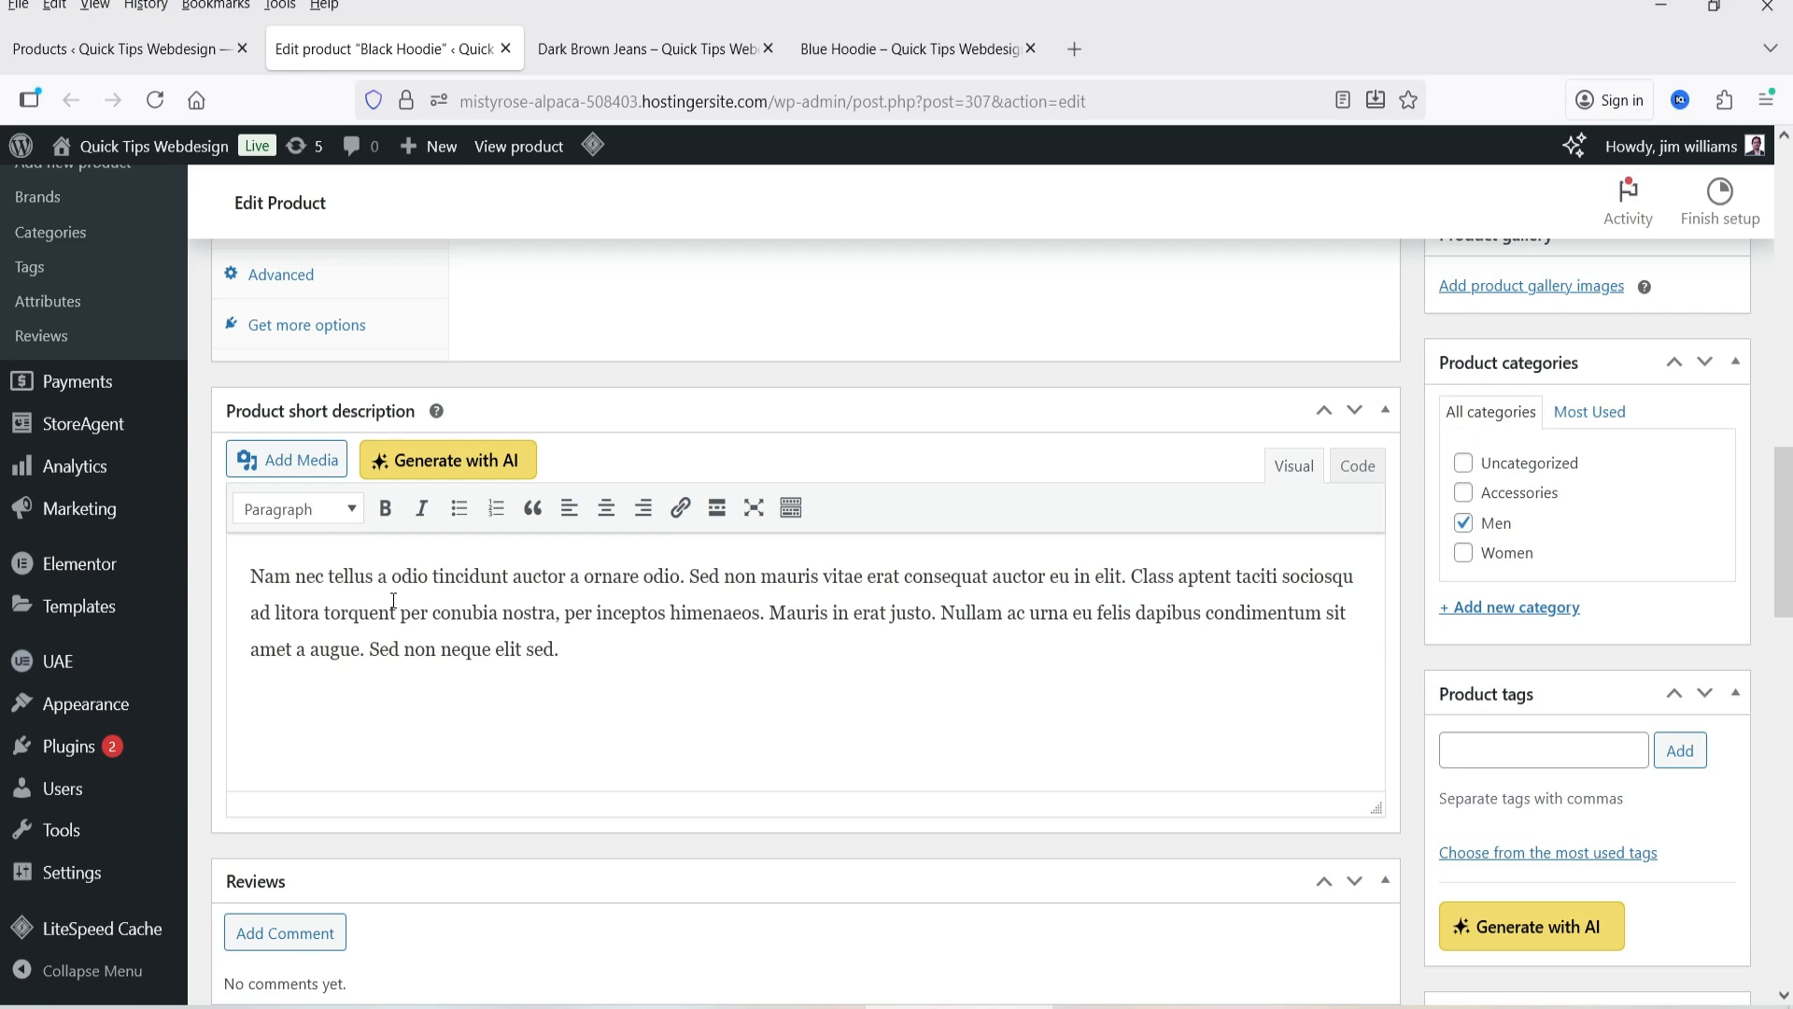
{"action": "scroll", "coordinate": [1635, 705], "scroll_direction": "down", "scroll_amount": 3}
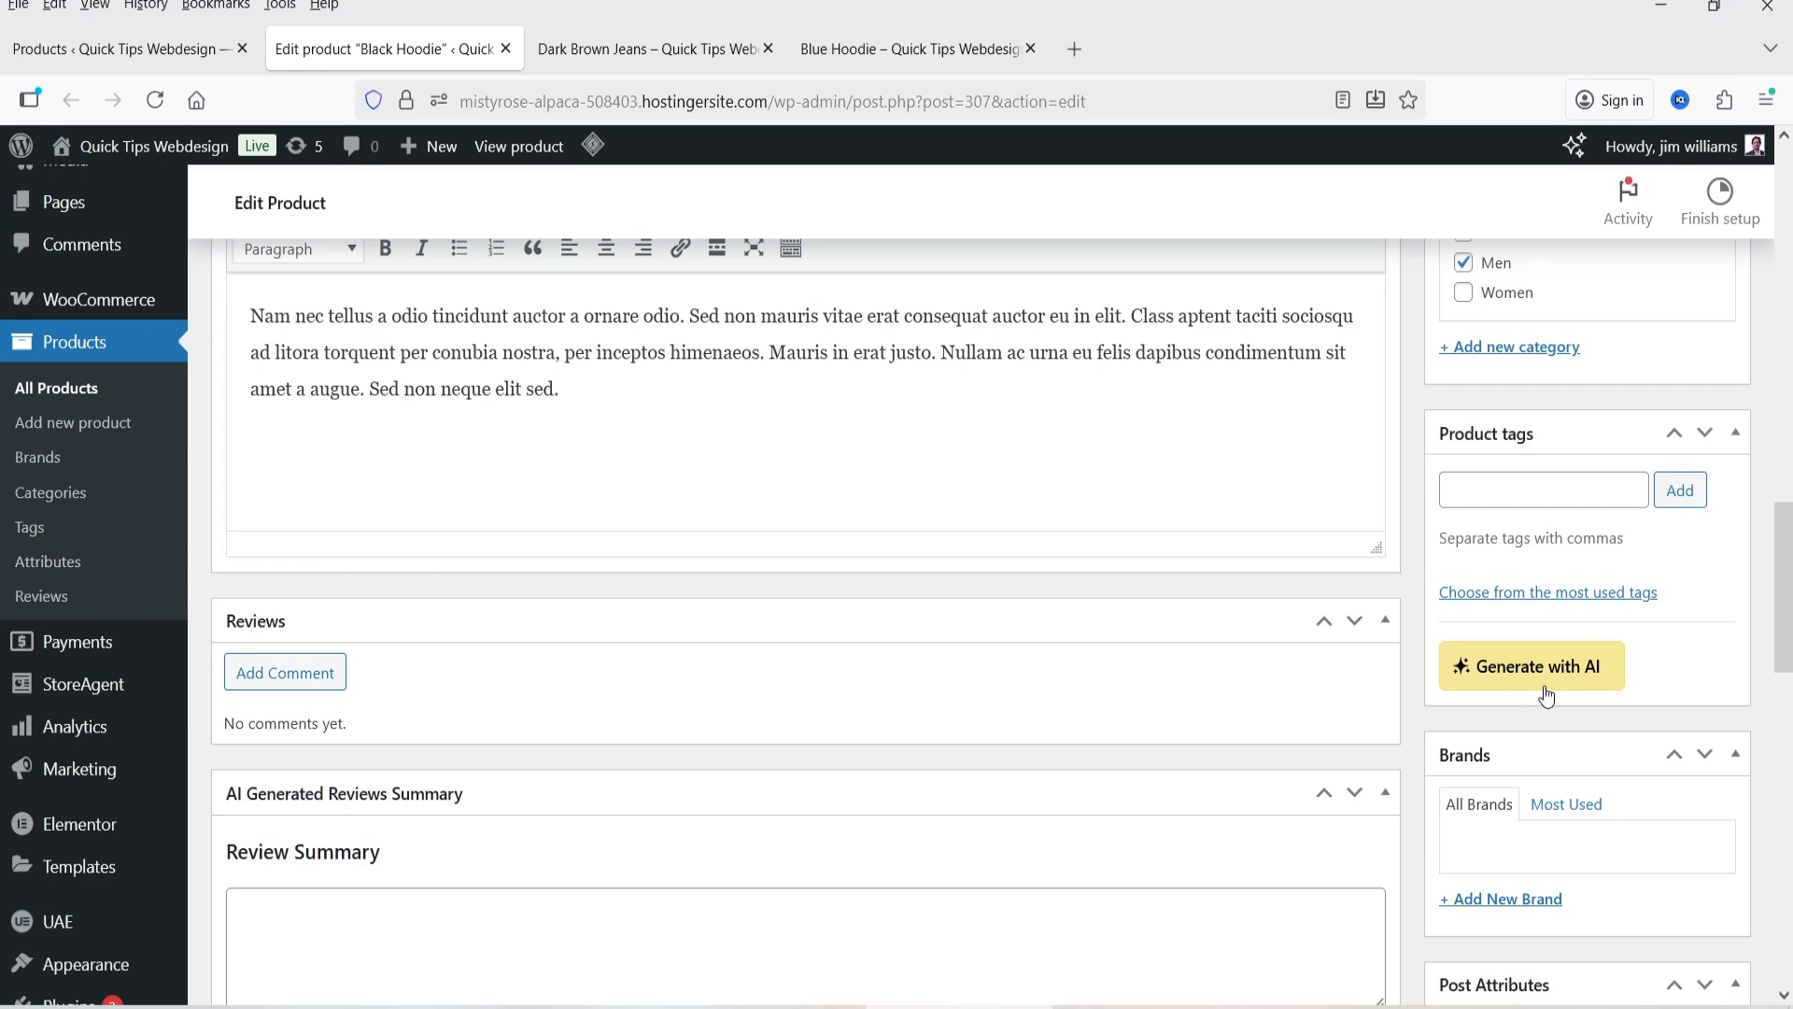
{"action": "scroll", "coordinate": [1737, 545], "scroll_direction": "down", "scroll_amount": 3}
{"action": "scroll", "coordinate": [1735, 536], "scroll_direction": "down", "scroll_amount": 4}
{"action": "scroll", "coordinate": [1737, 539], "scroll_direction": "up", "scroll_amount": 3}
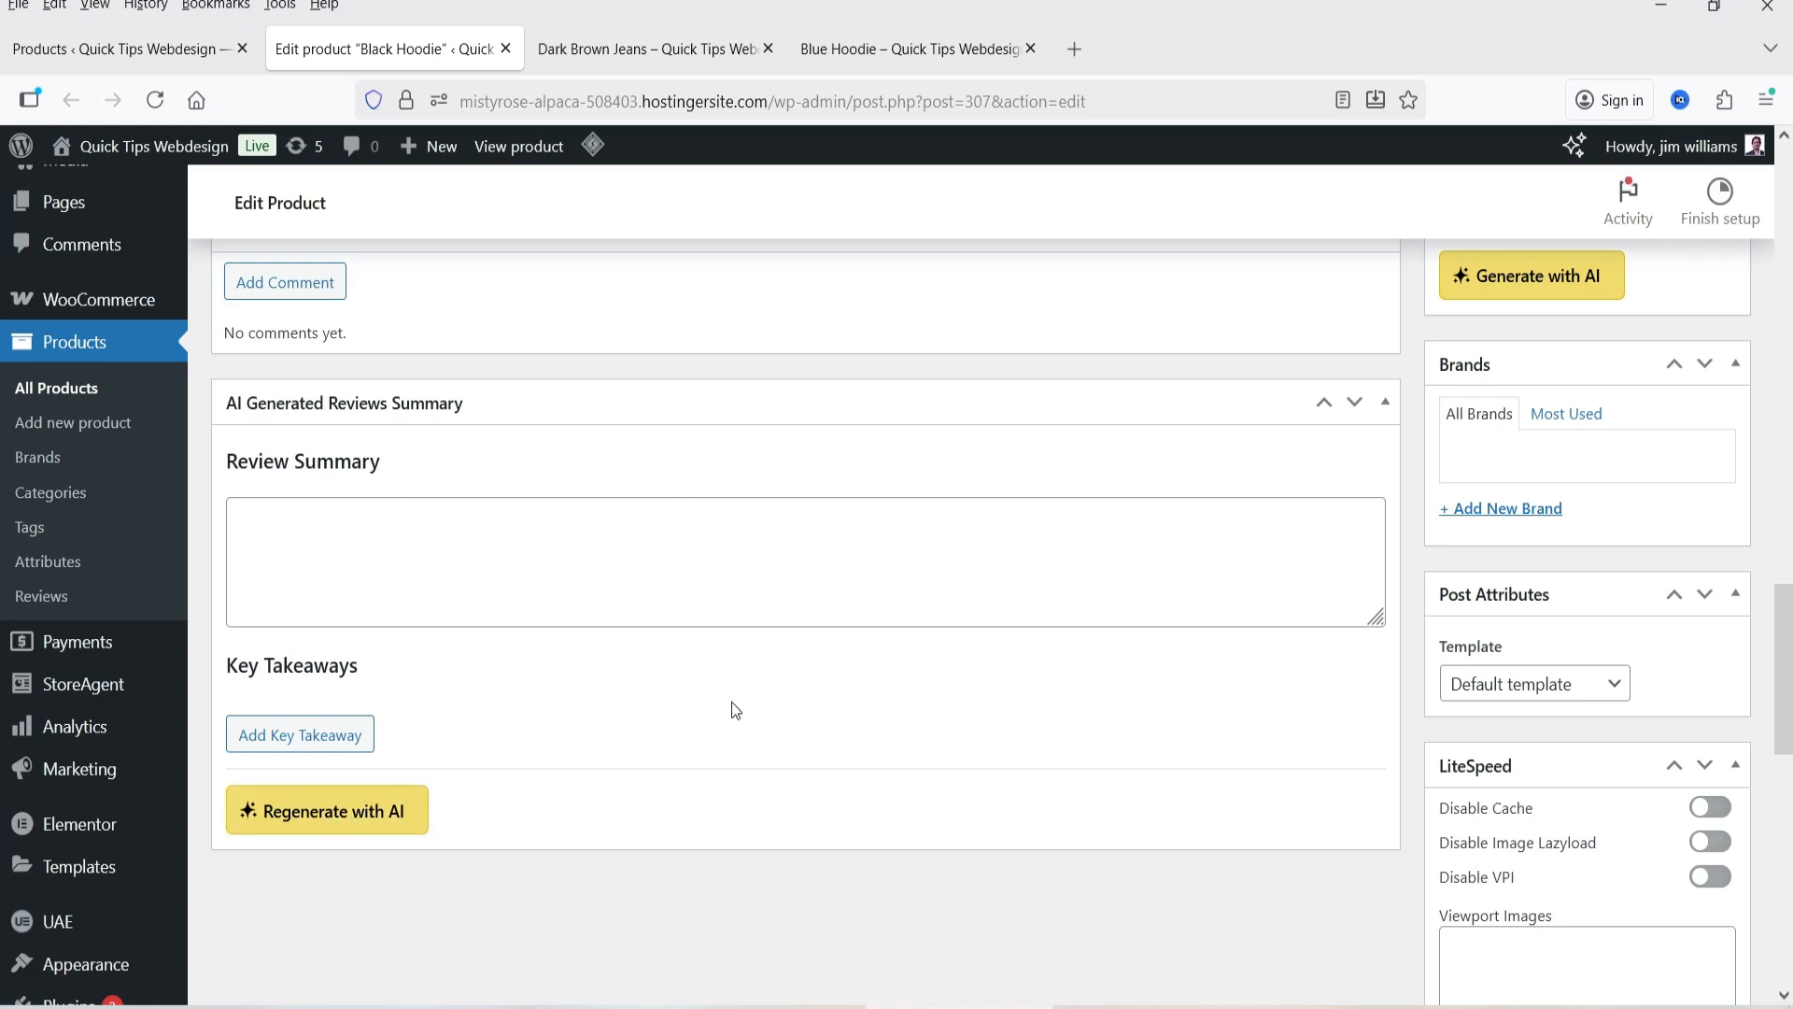
Generate the Black Hoodie's short description with AI, agreeing to overwrite the existing summary.
{"action": "scroll", "coordinate": [806, 701], "scroll_direction": "up", "scroll_amount": 7}
{"action": "left_click", "coordinate": [456, 457]}
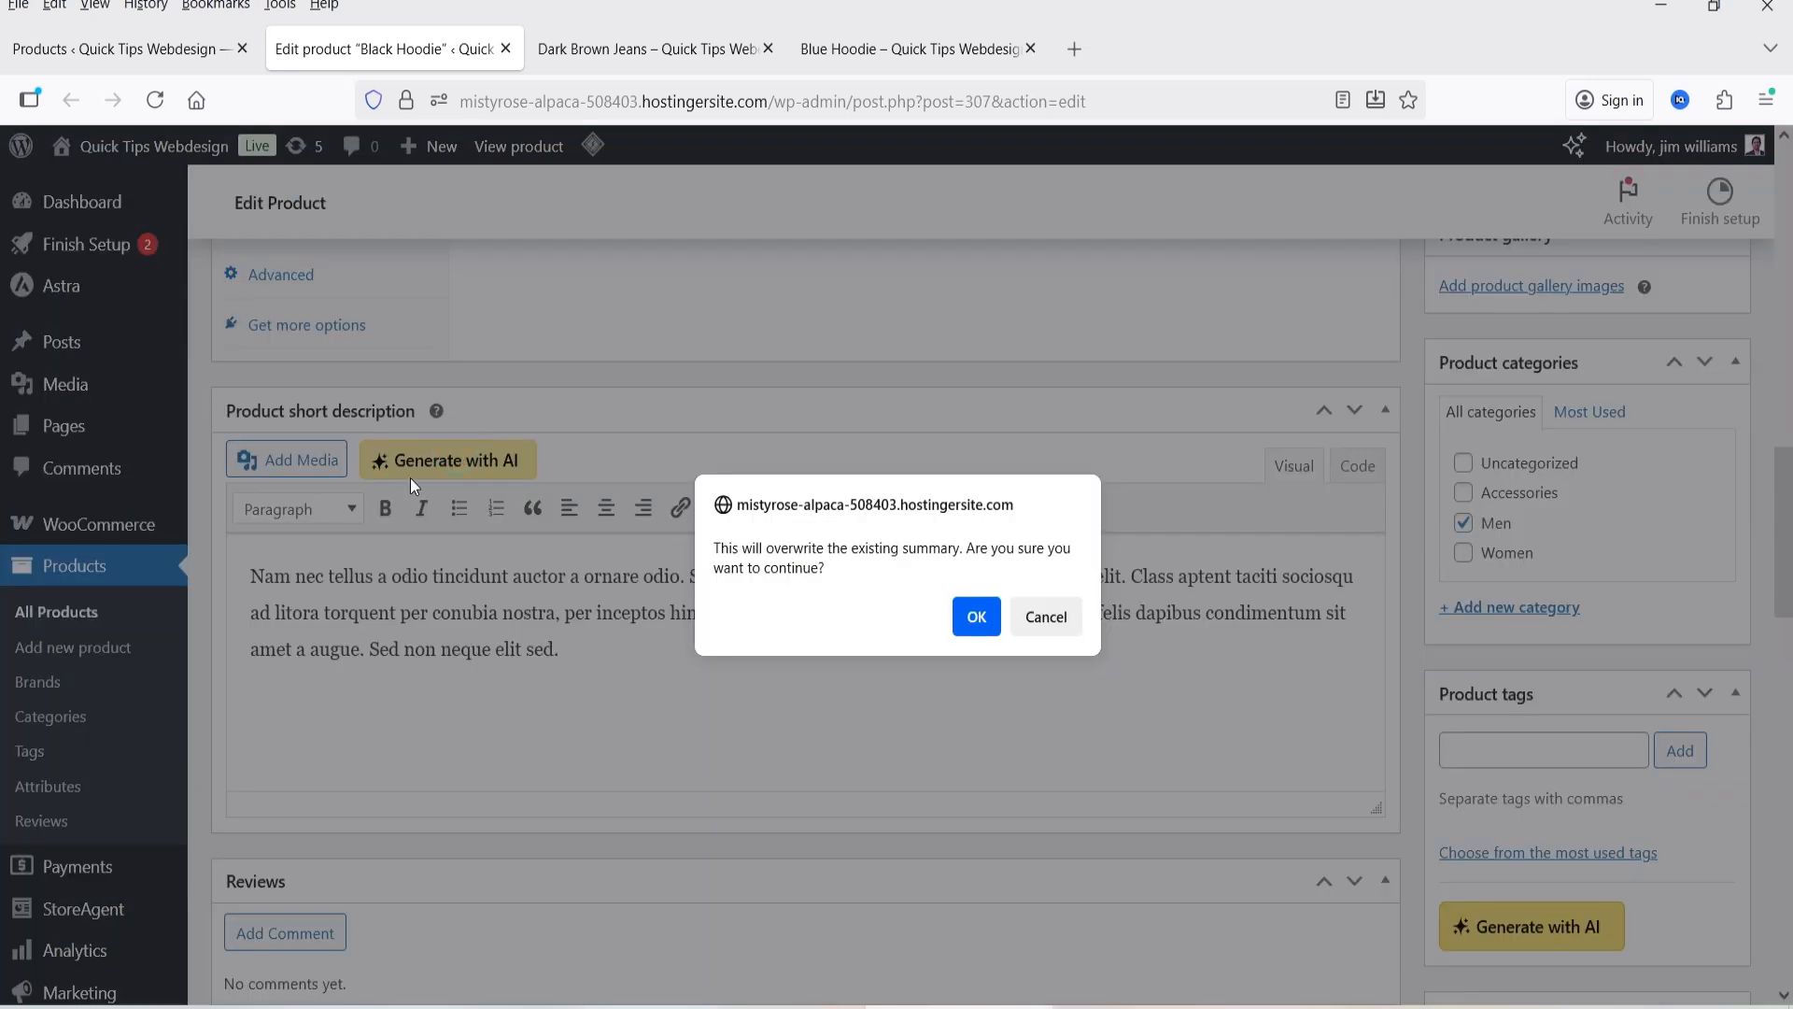
{"action": "left_click", "coordinate": [976, 616]}
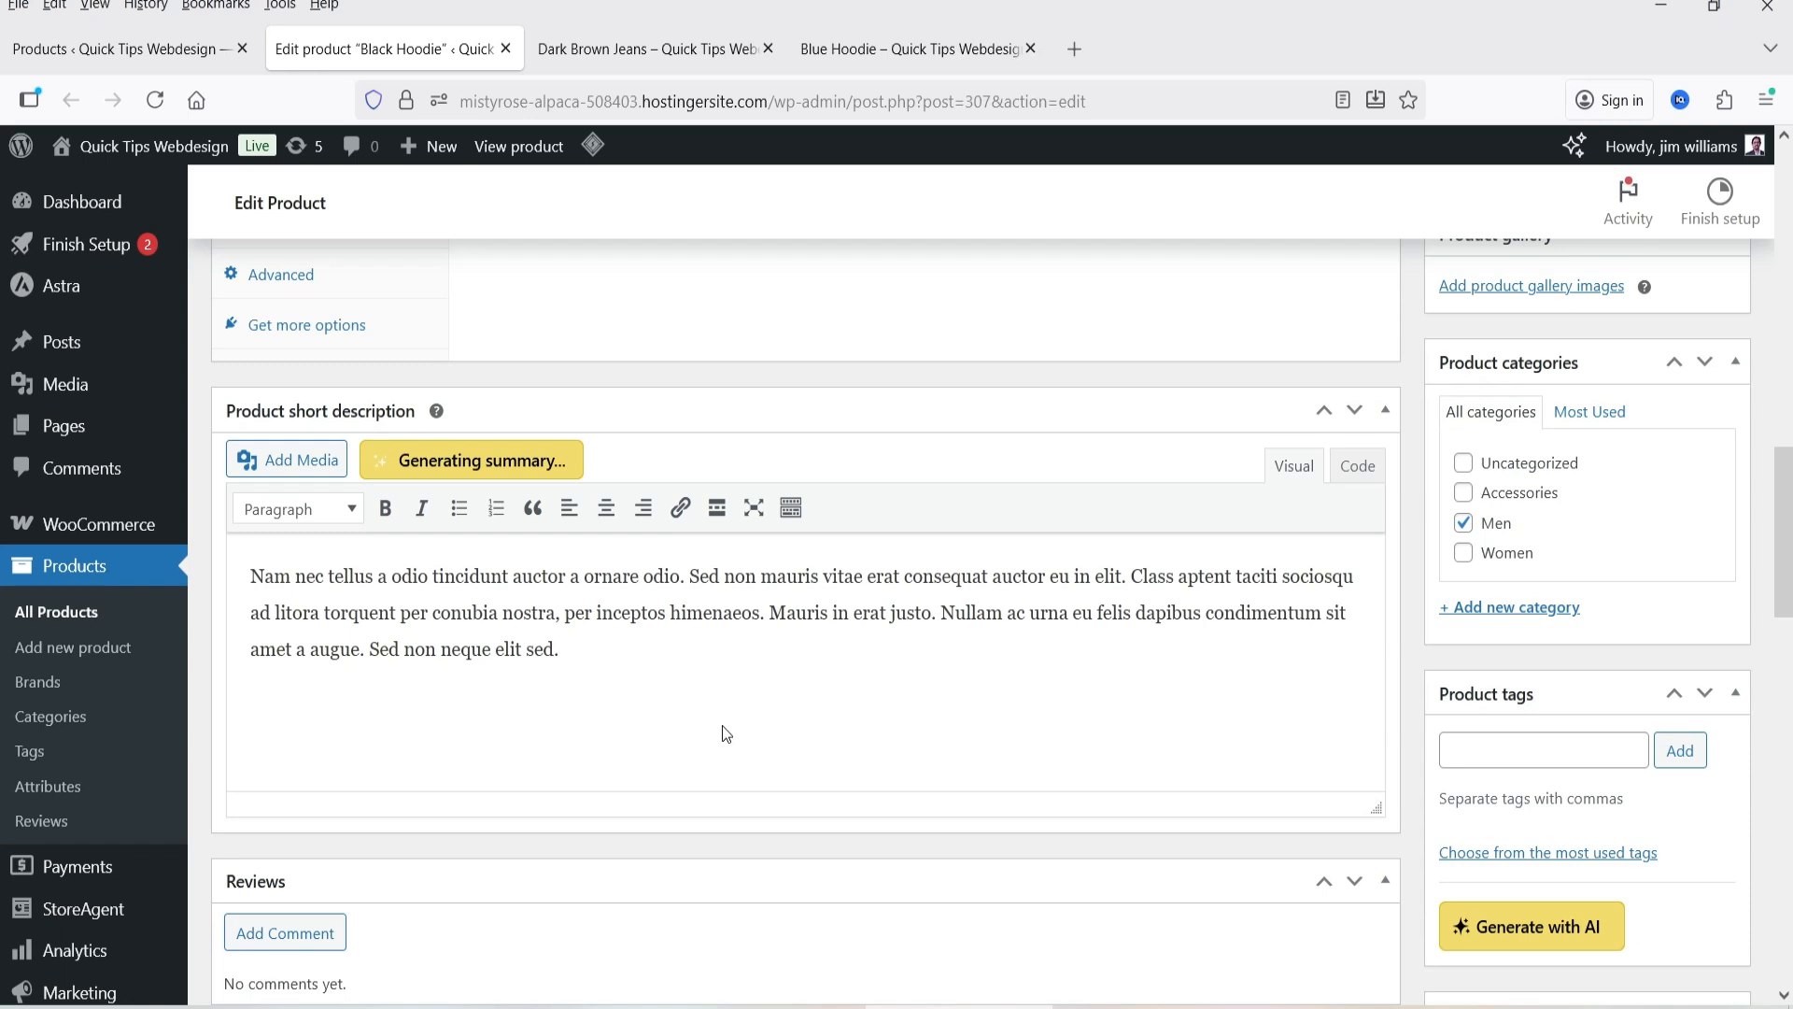
Return to the StoreAgent settings, check the plan limits and usage under Connection, and go back to the AI Content Tools.
{"action": "left_click", "coordinate": [110, 42]}
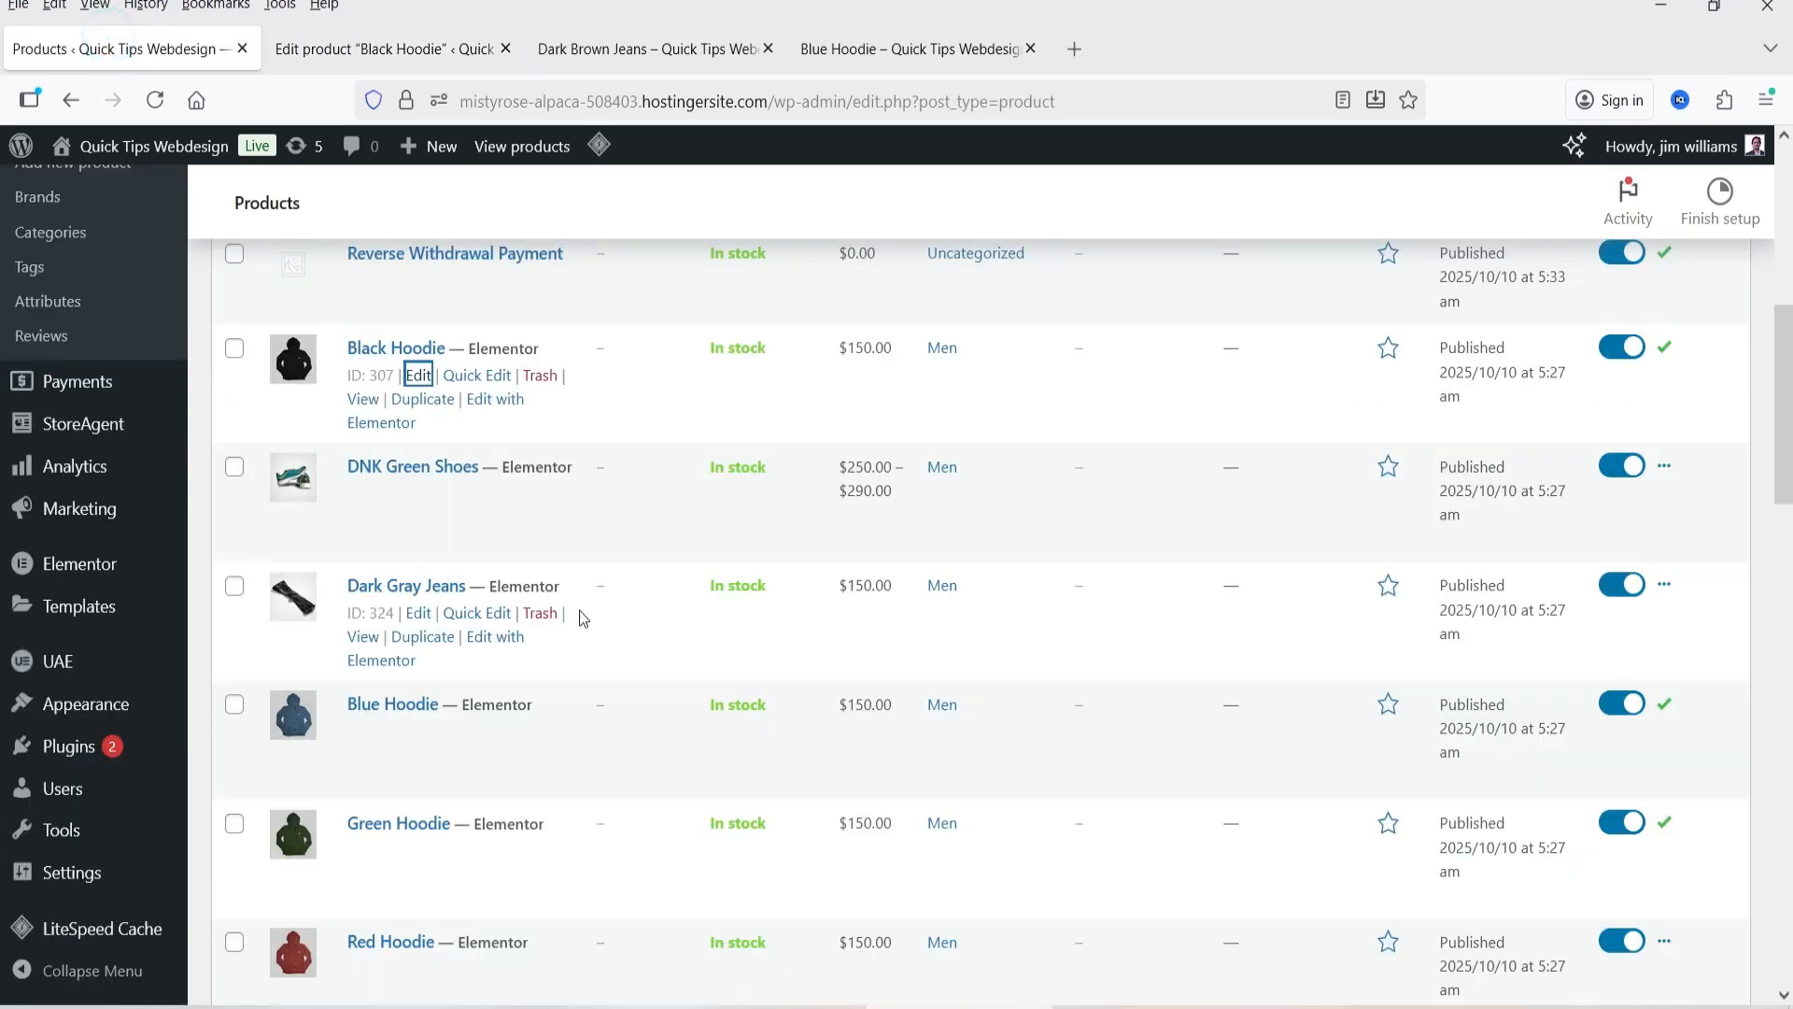
{"action": "mouse_move", "coordinate": [178, 425]}
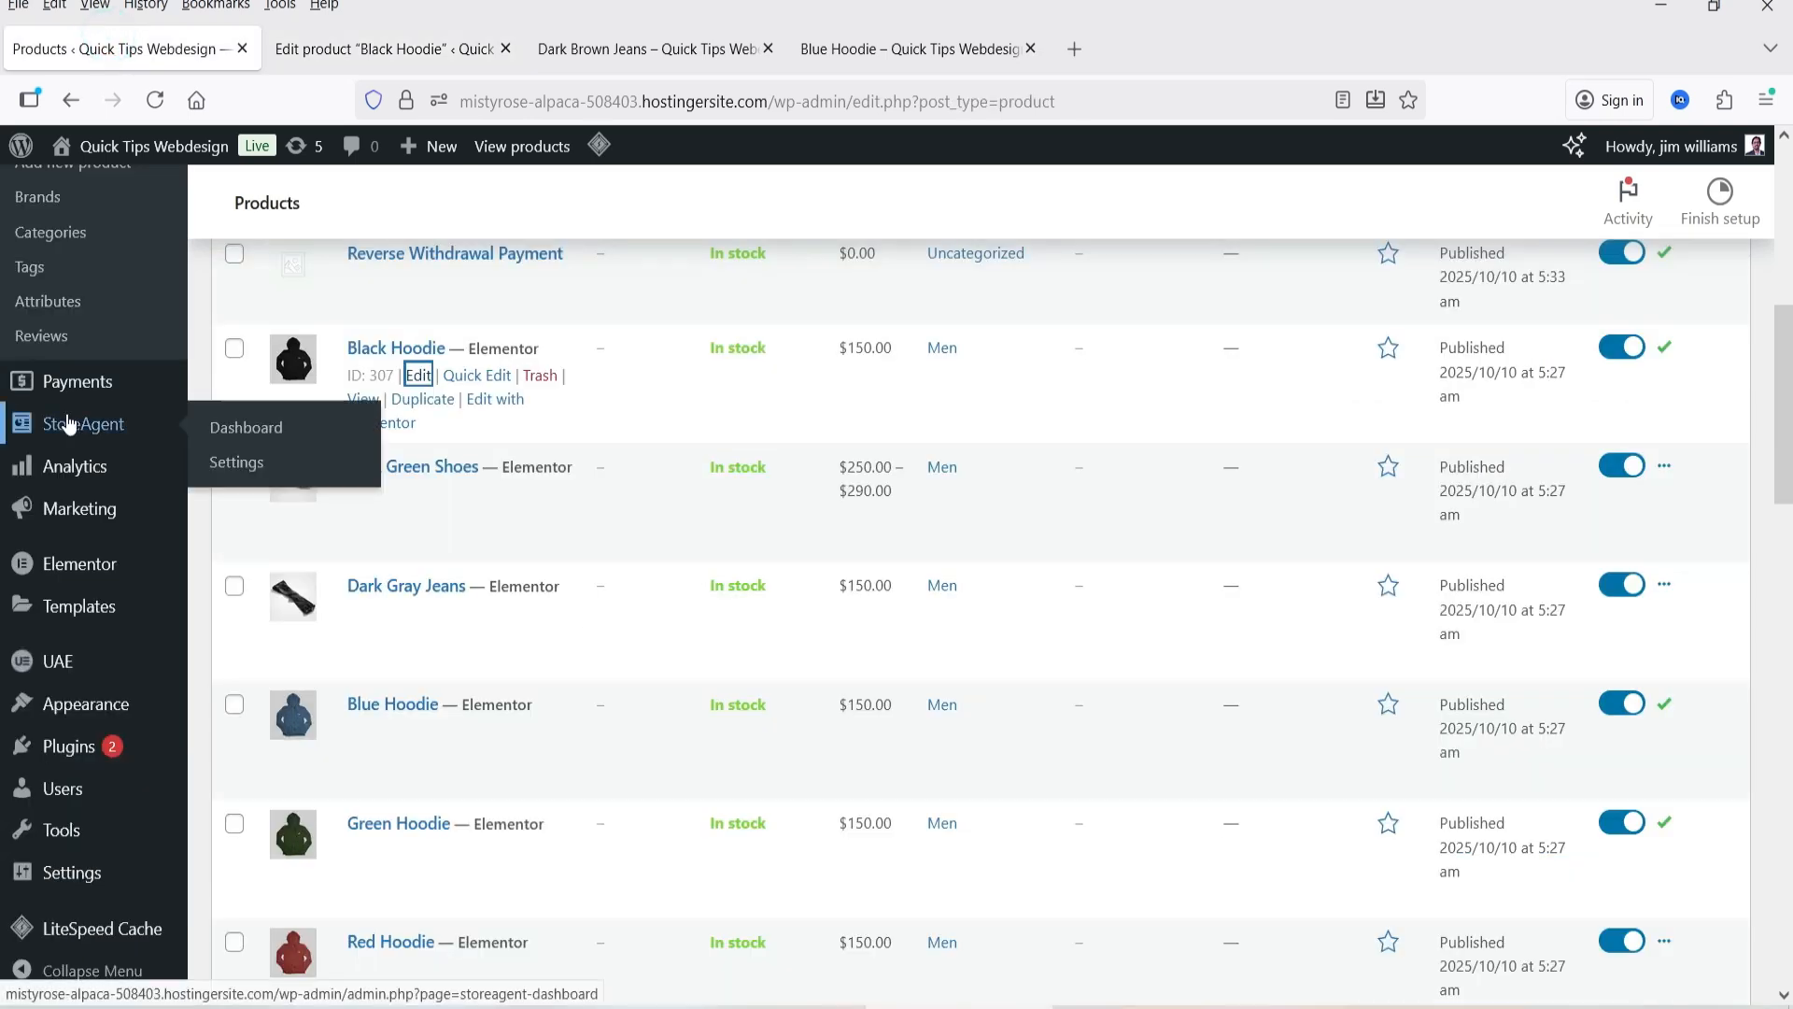
{"action": "left_click", "coordinate": [258, 430]}
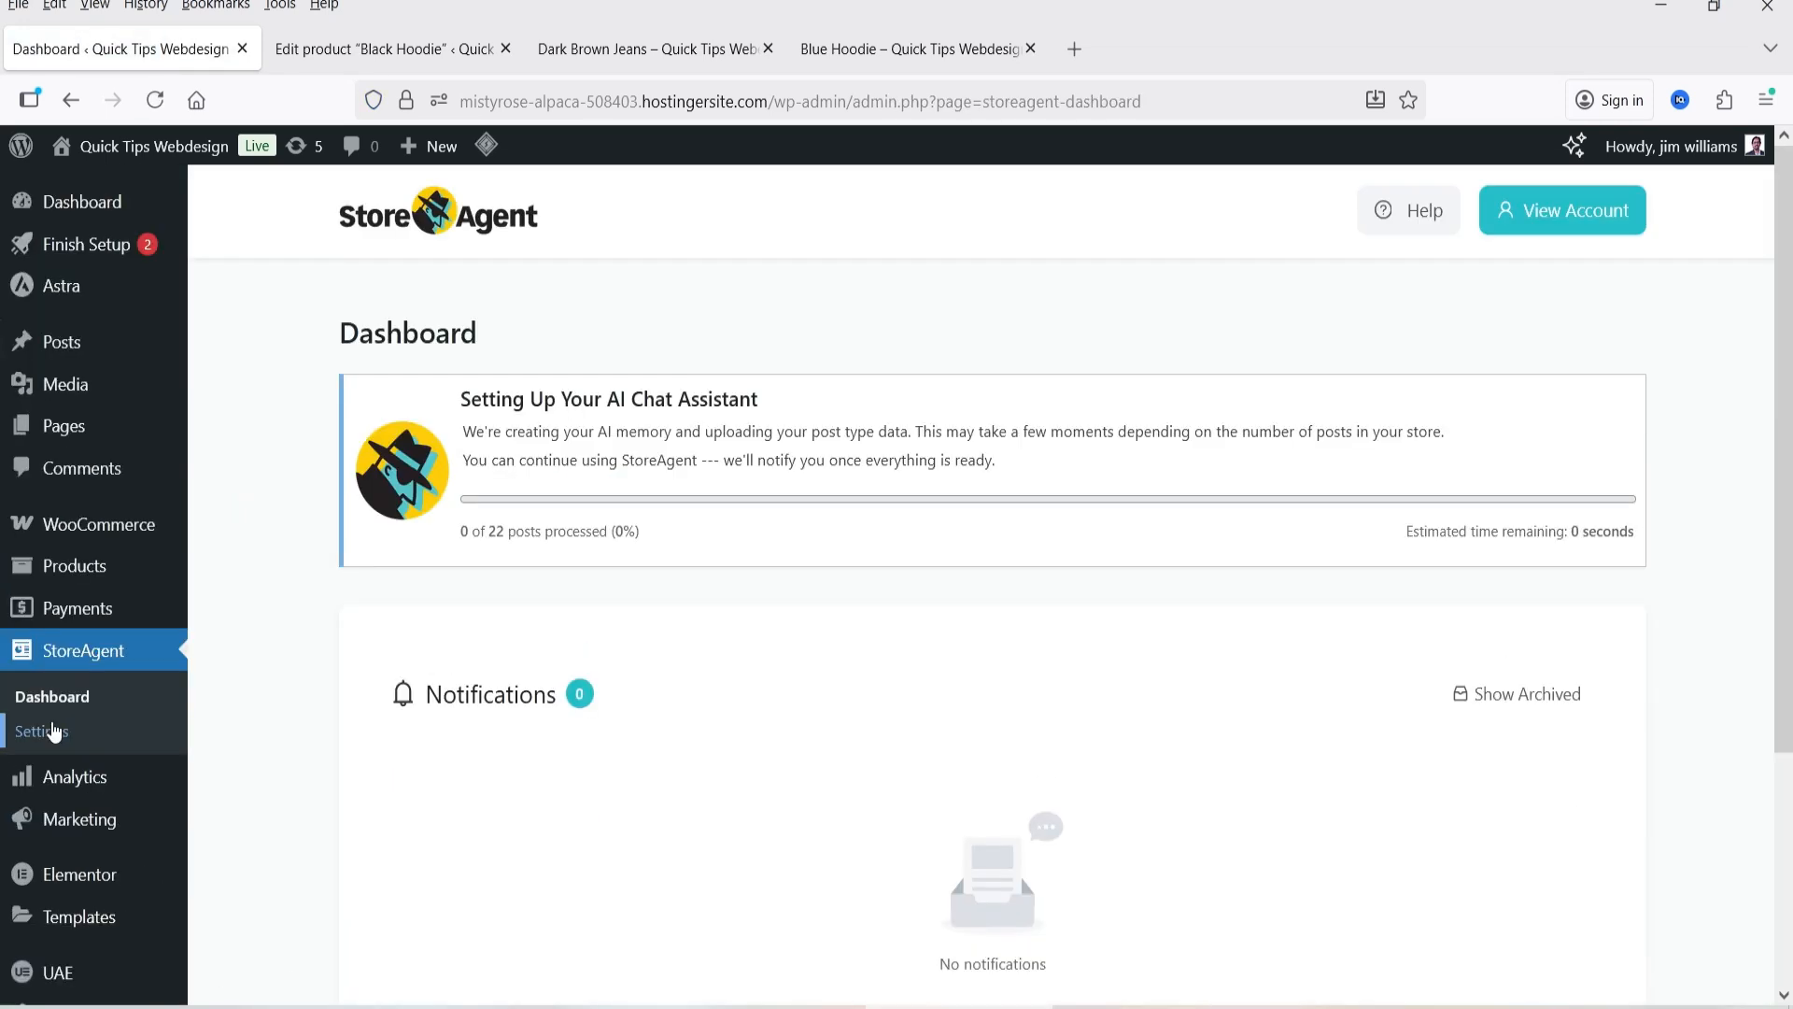
{"action": "left_click", "coordinate": [637, 290]}
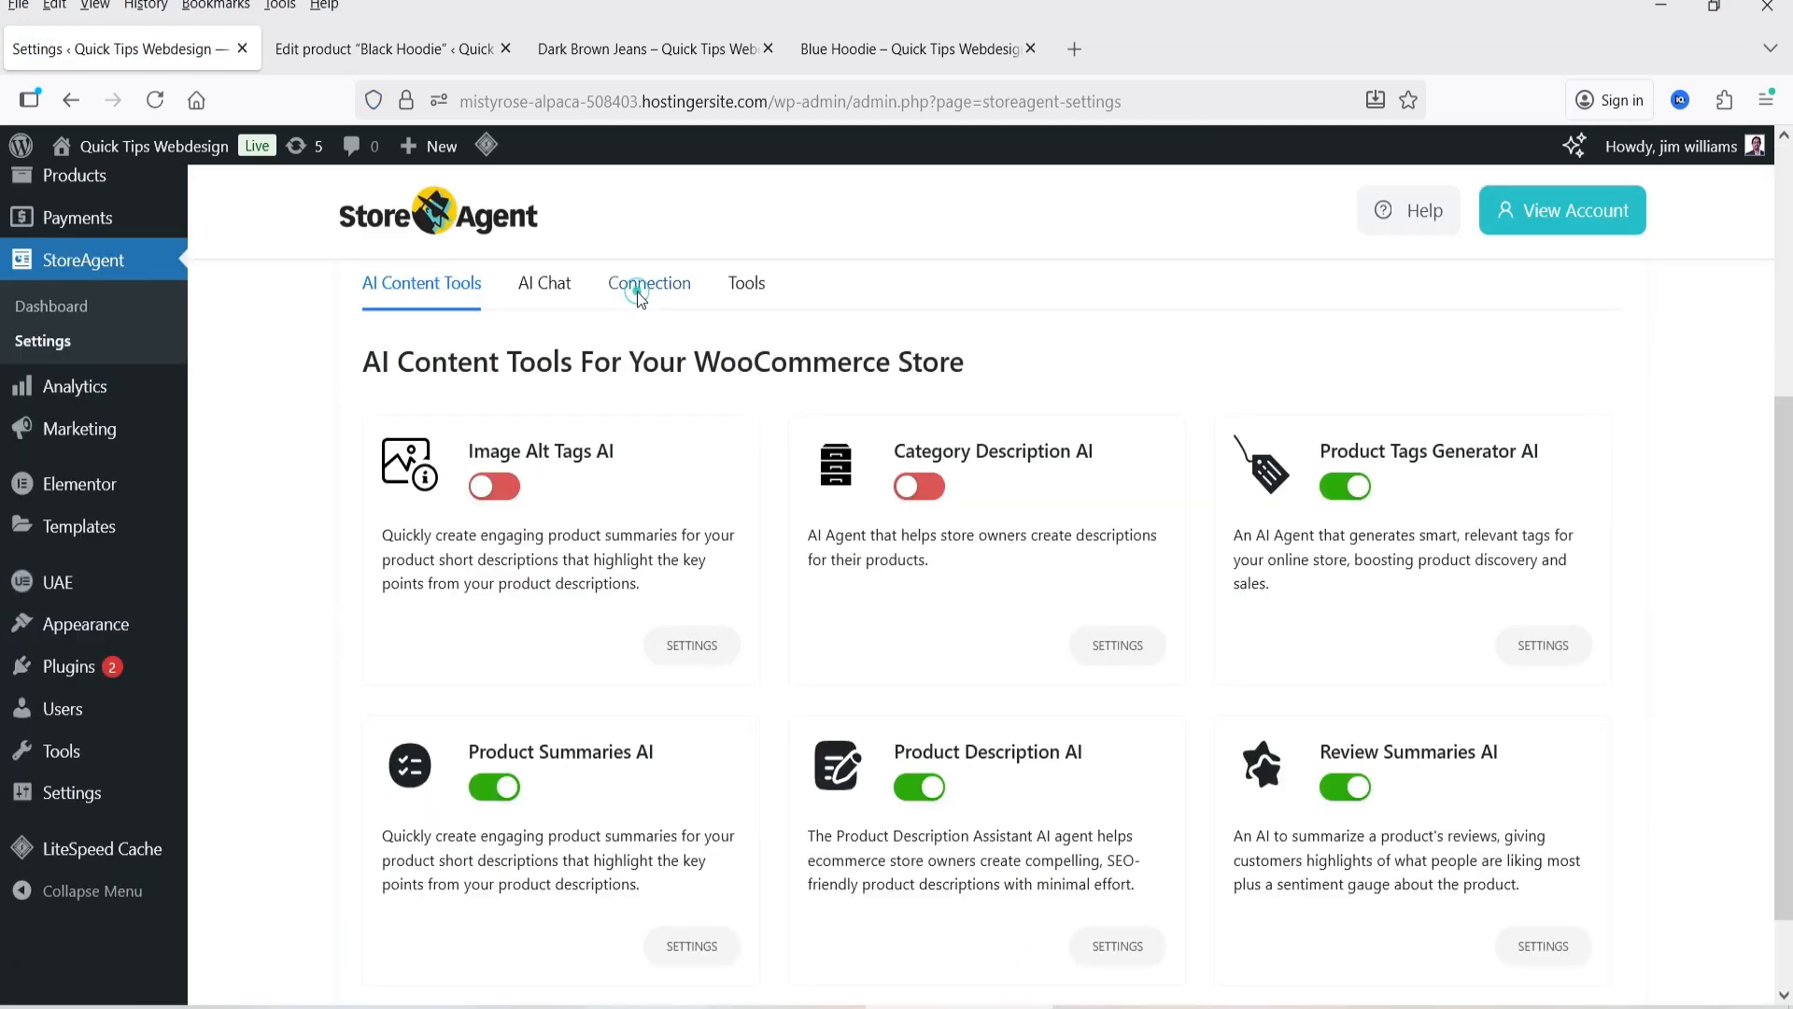
{"action": "scroll", "coordinate": [1050, 577], "scroll_direction": "down", "scroll_amount": 3}
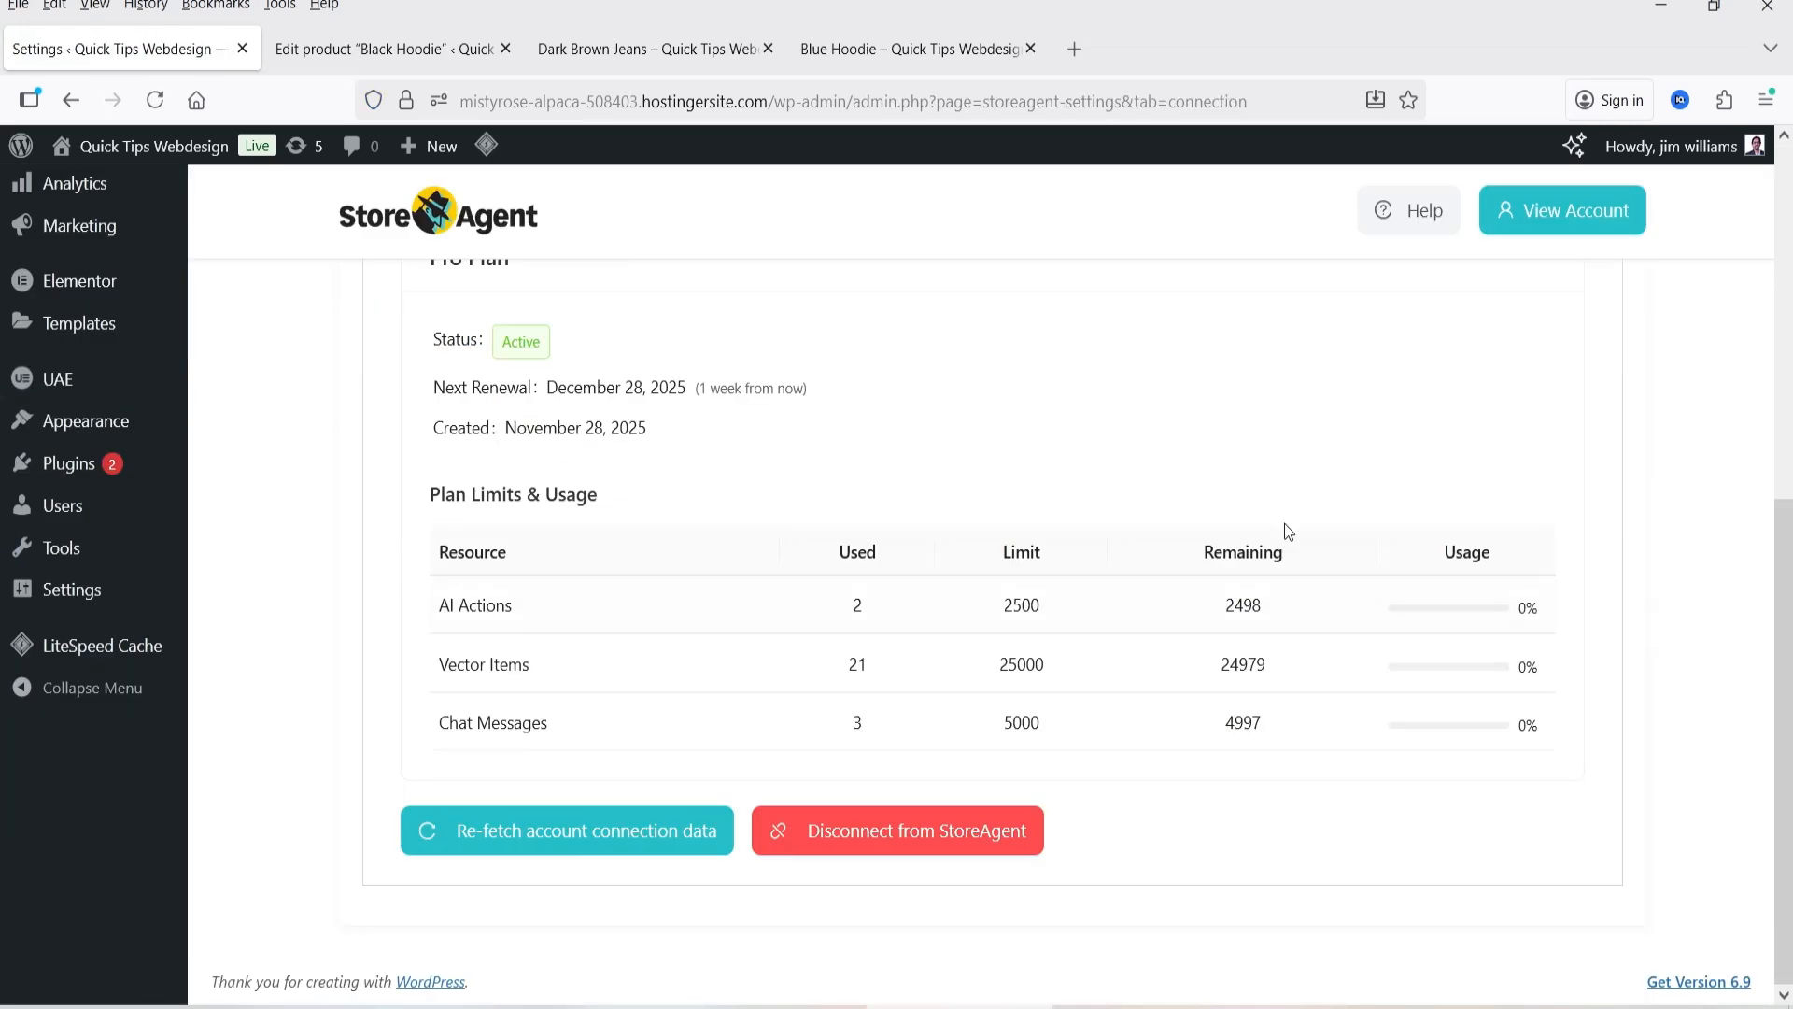
{"action": "scroll", "coordinate": [758, 541], "scroll_direction": "up", "scroll_amount": 2}
{"action": "scroll", "coordinate": [746, 563], "scroll_direction": "down", "scroll_amount": 2}
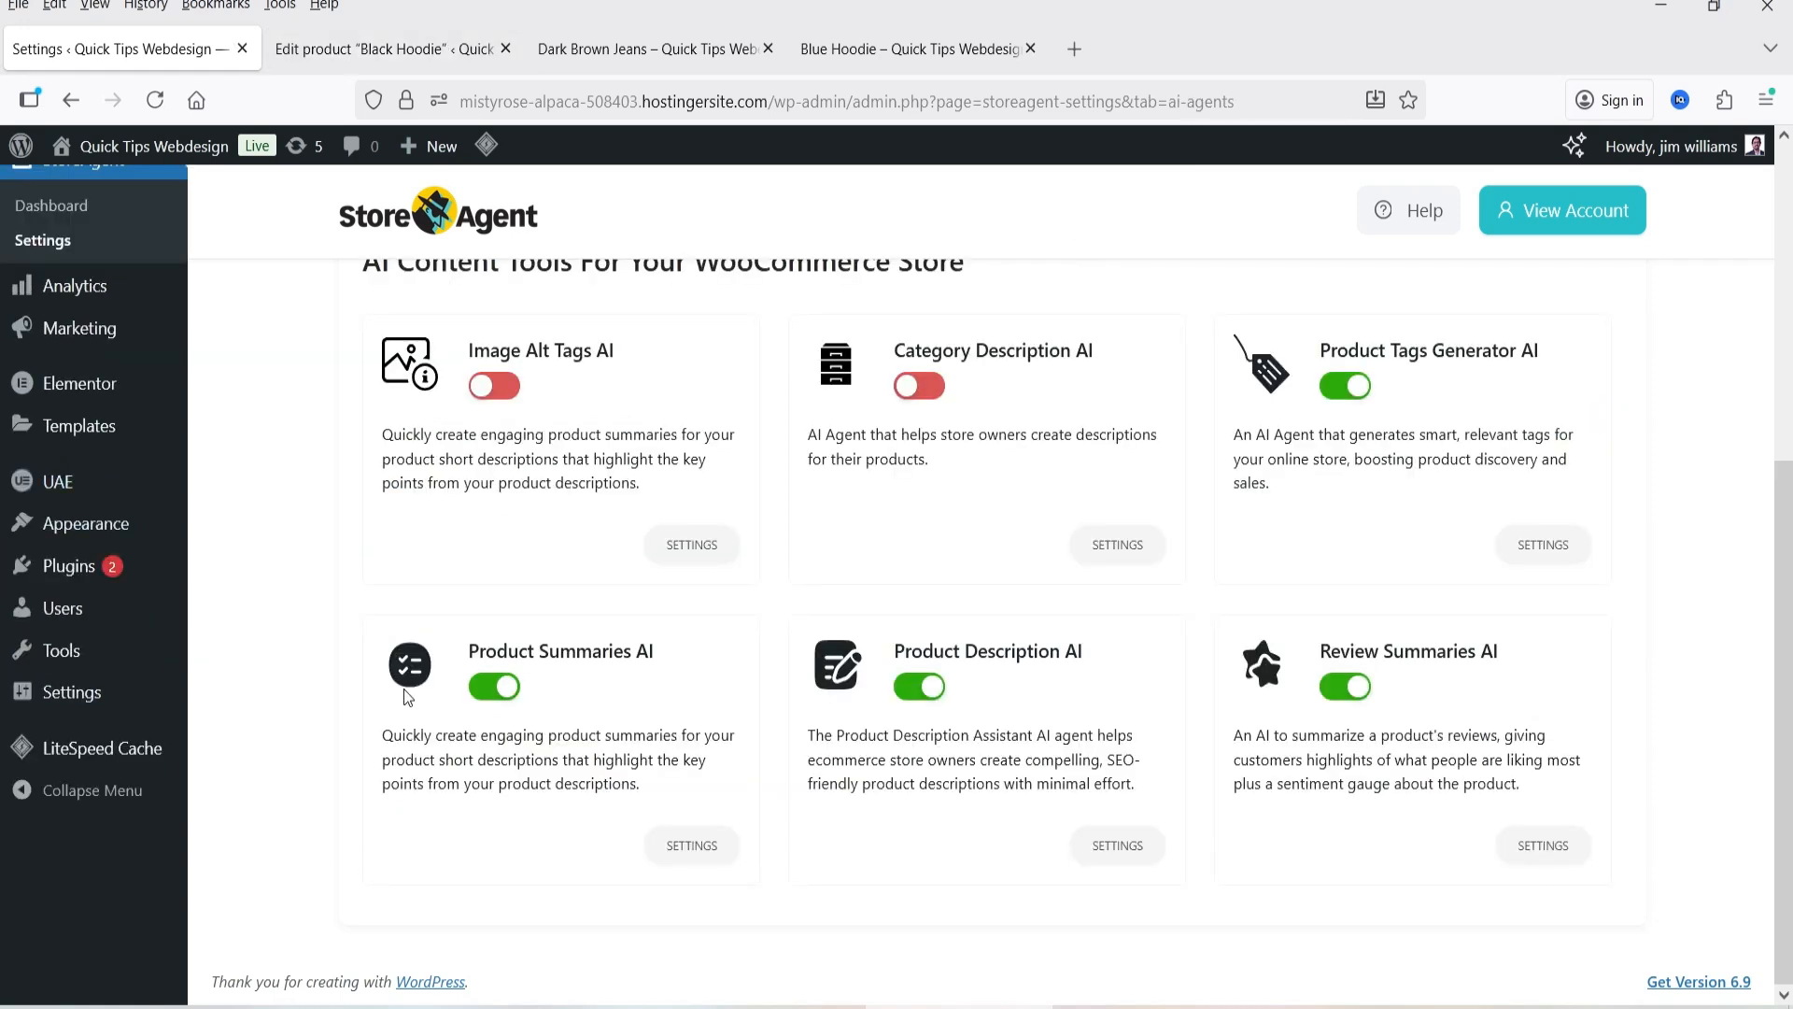
Open the Product Summaries AI agent and review its agent information and settings.
{"action": "left_click", "coordinate": [691, 846]}
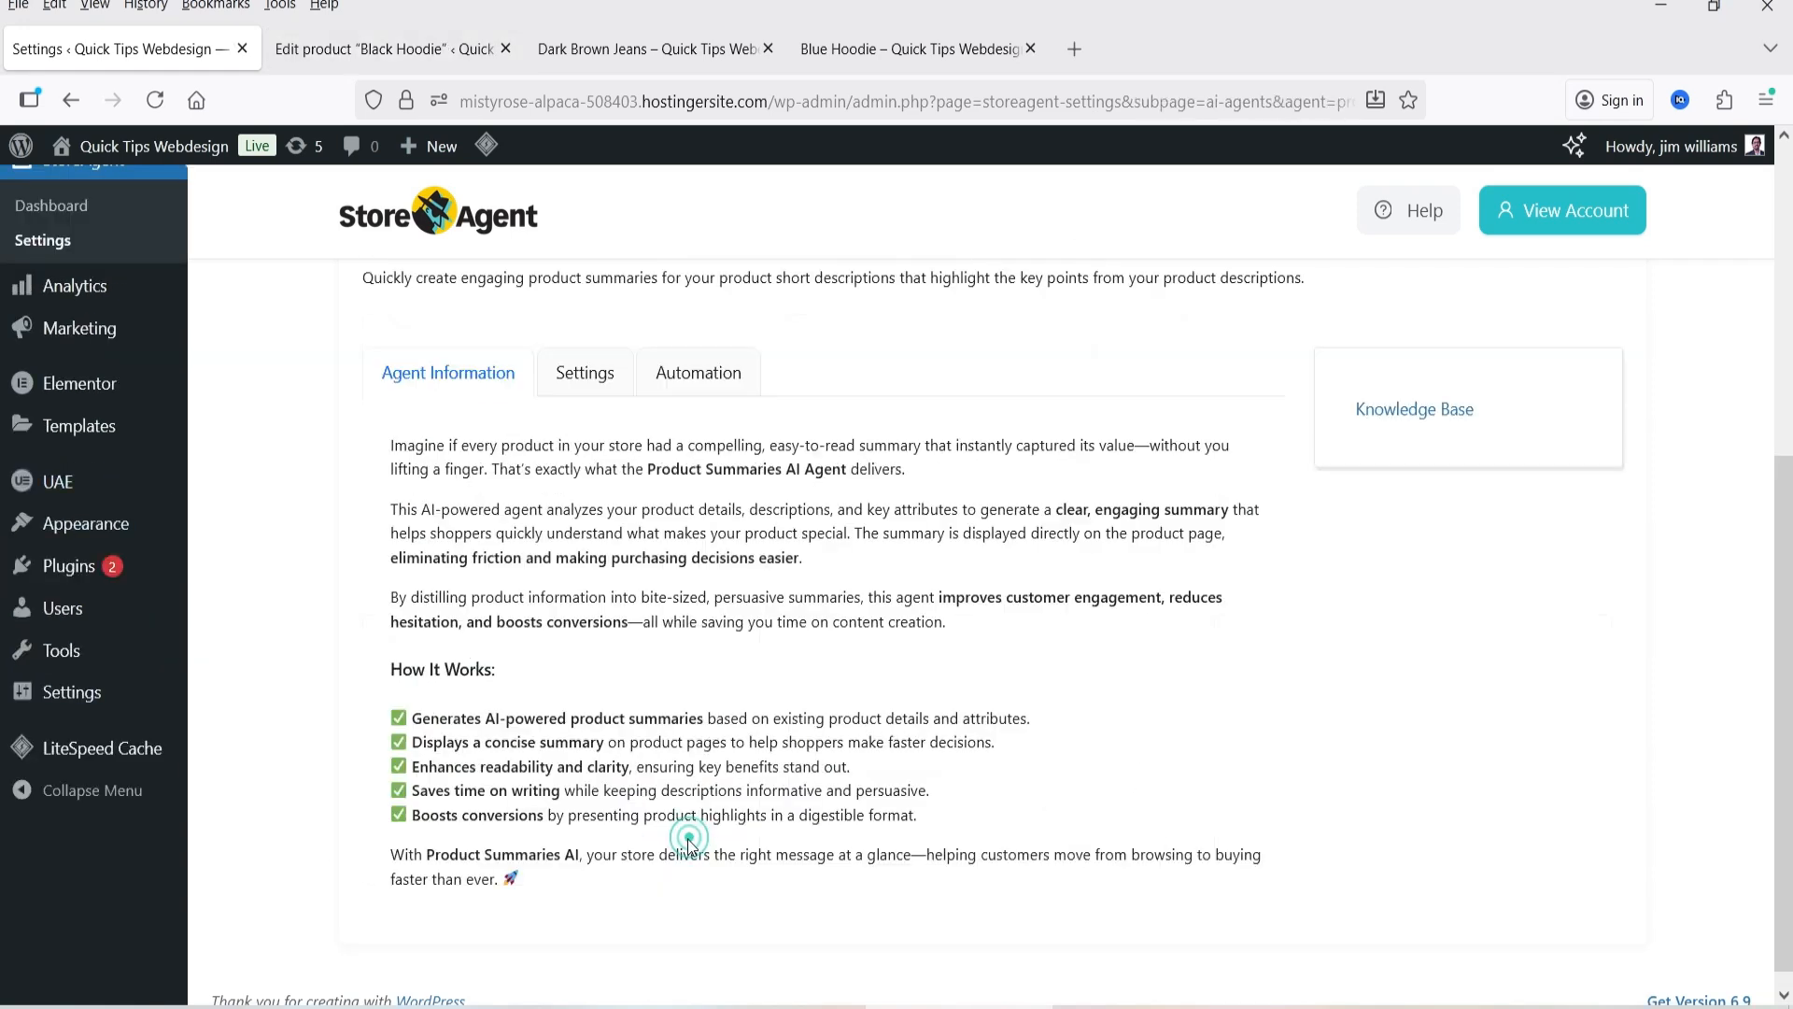
{"action": "scroll", "coordinate": [708, 490], "scroll_direction": "down", "scroll_amount": 1}
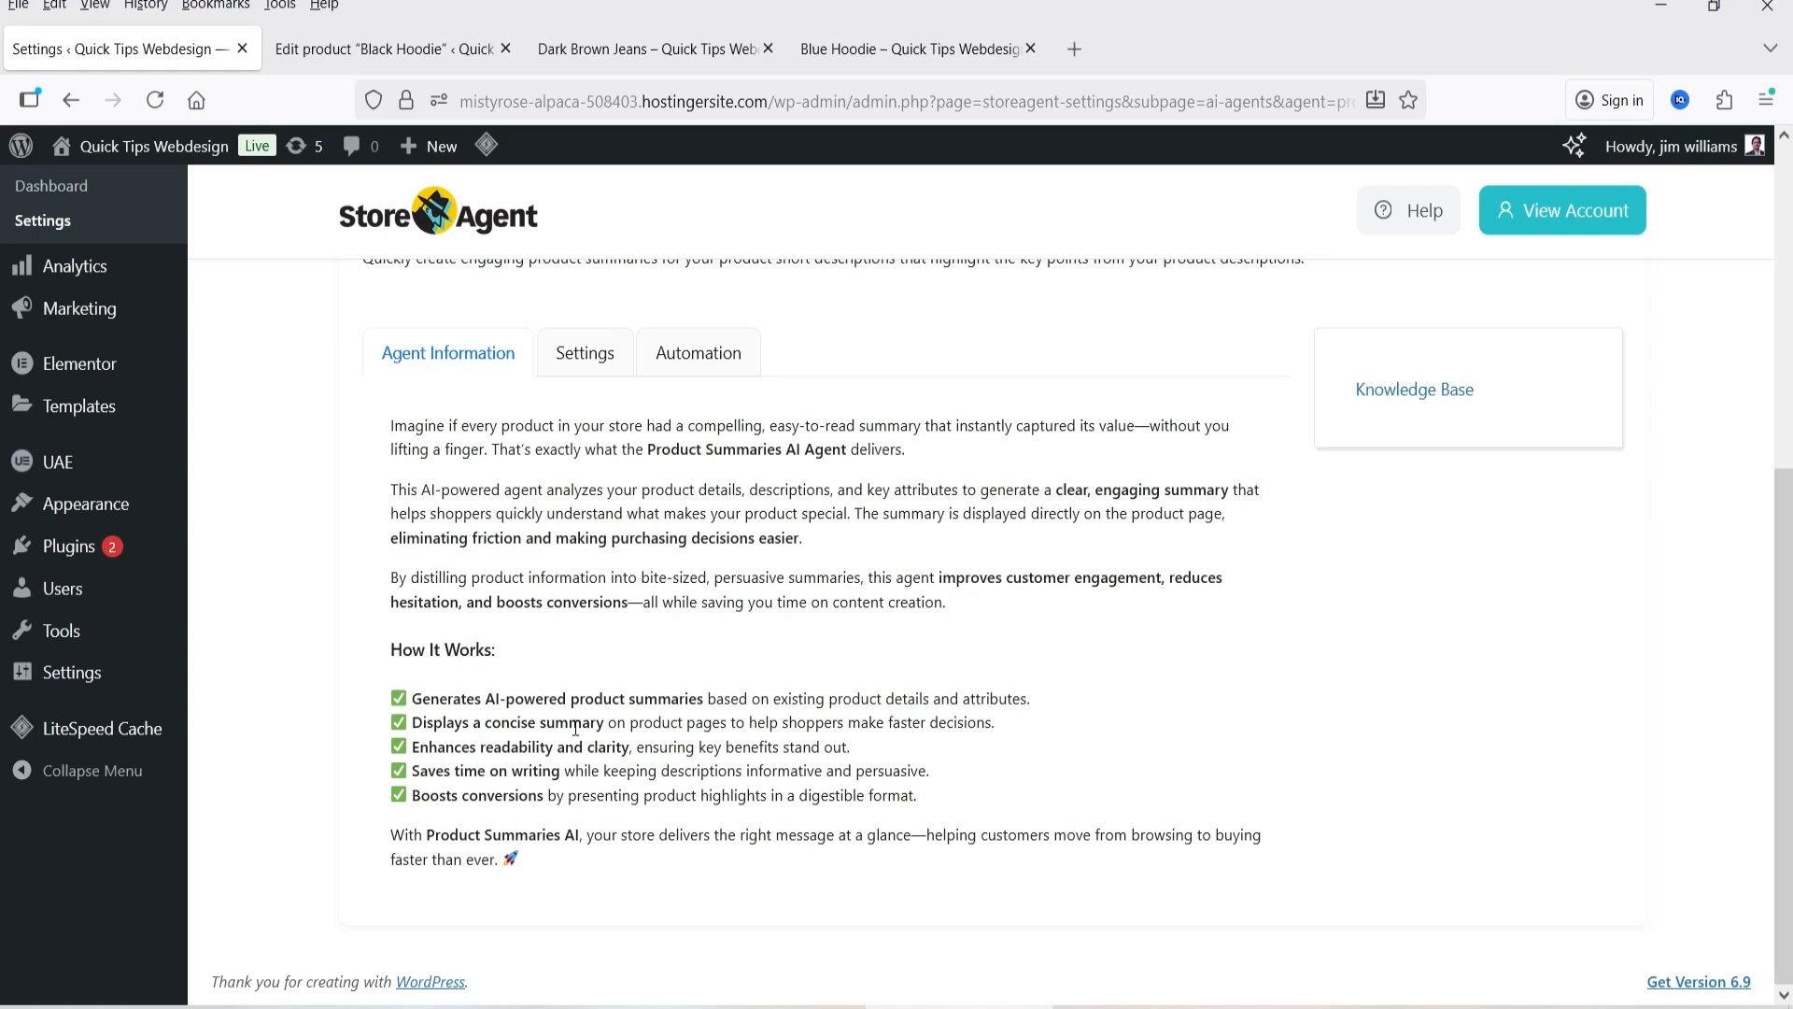
{"action": "left_click", "coordinate": [599, 360]}
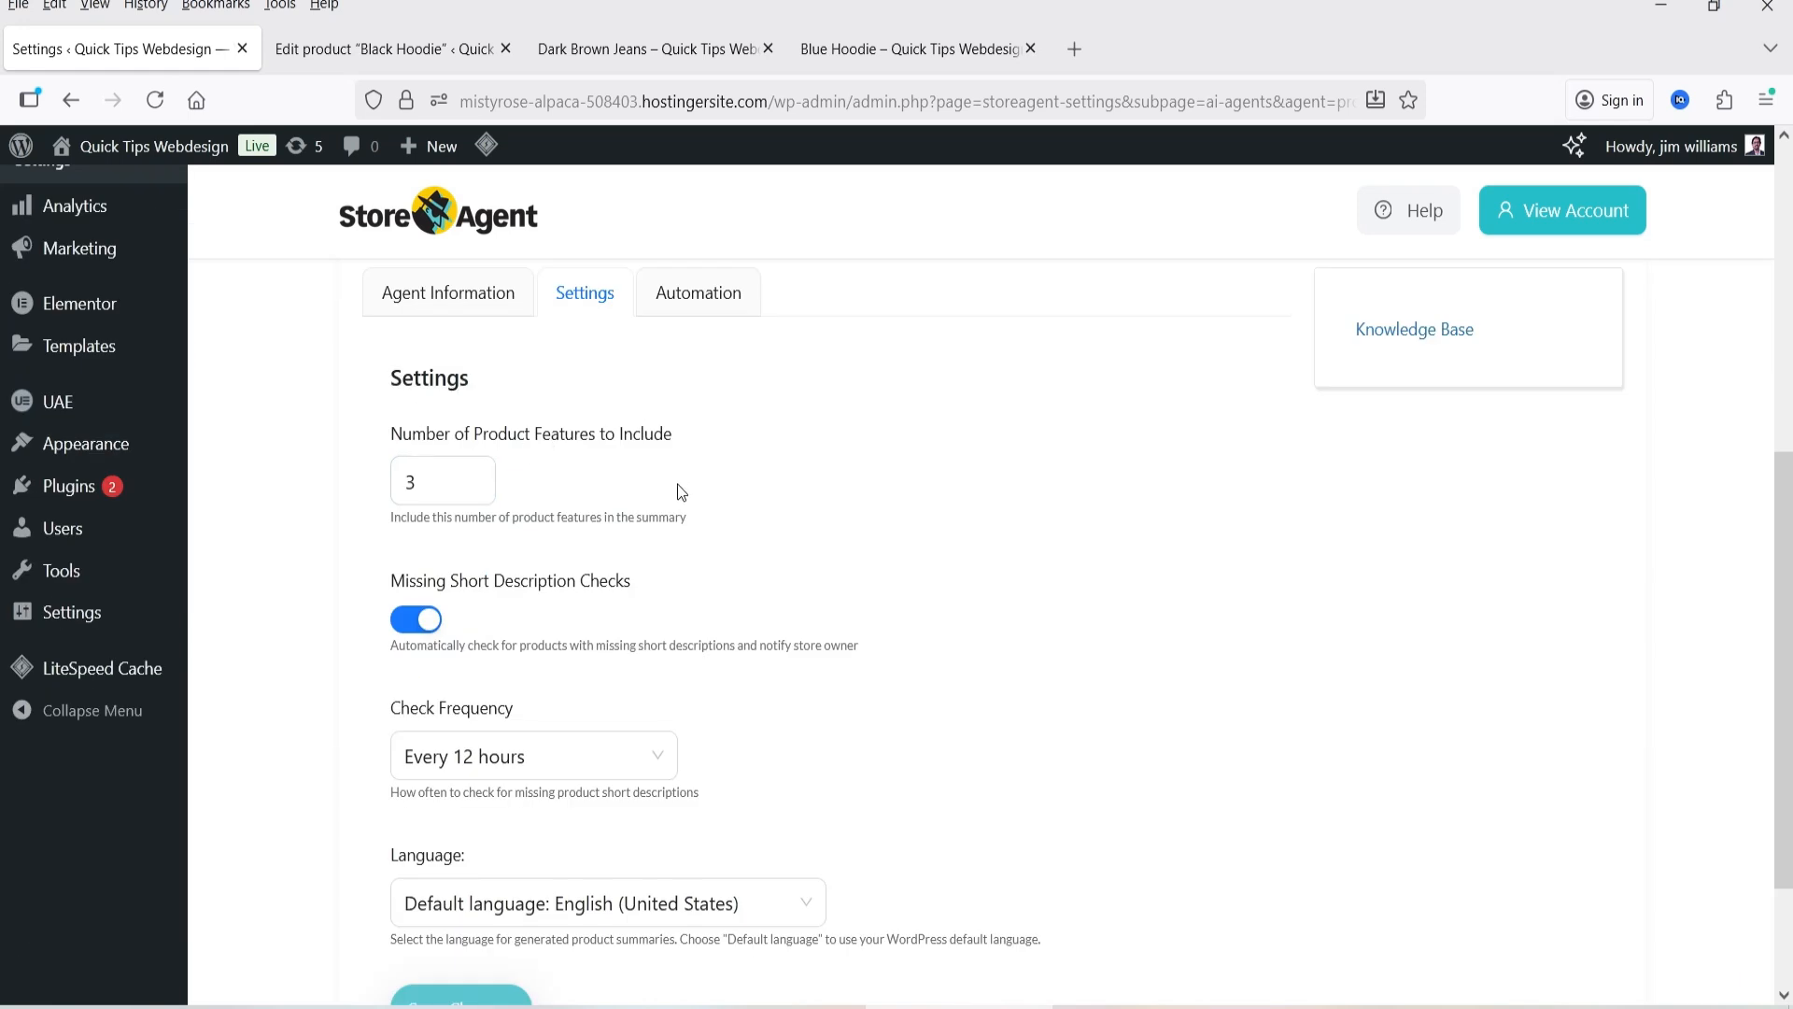
{"action": "scroll", "coordinate": [597, 481], "scroll_direction": "down", "scroll_amount": 2}
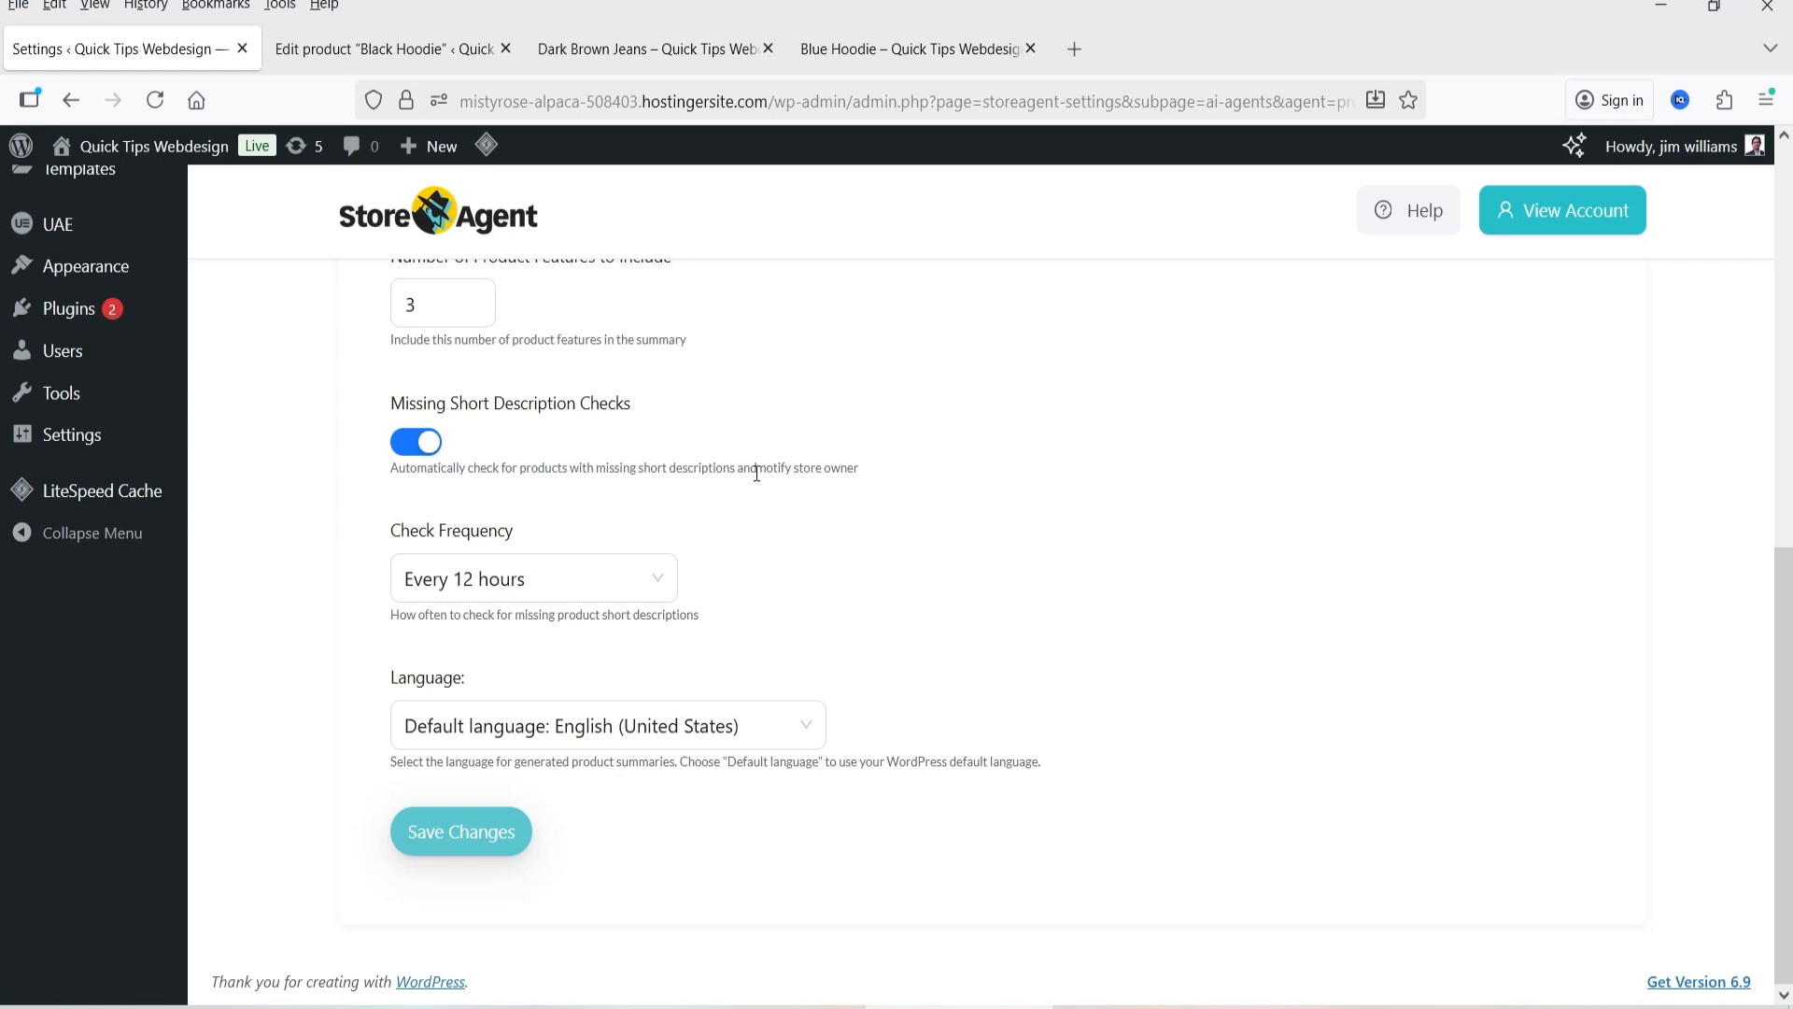
{"action": "scroll", "coordinate": [1150, 618], "scroll_direction": "up", "scroll_amount": 4}
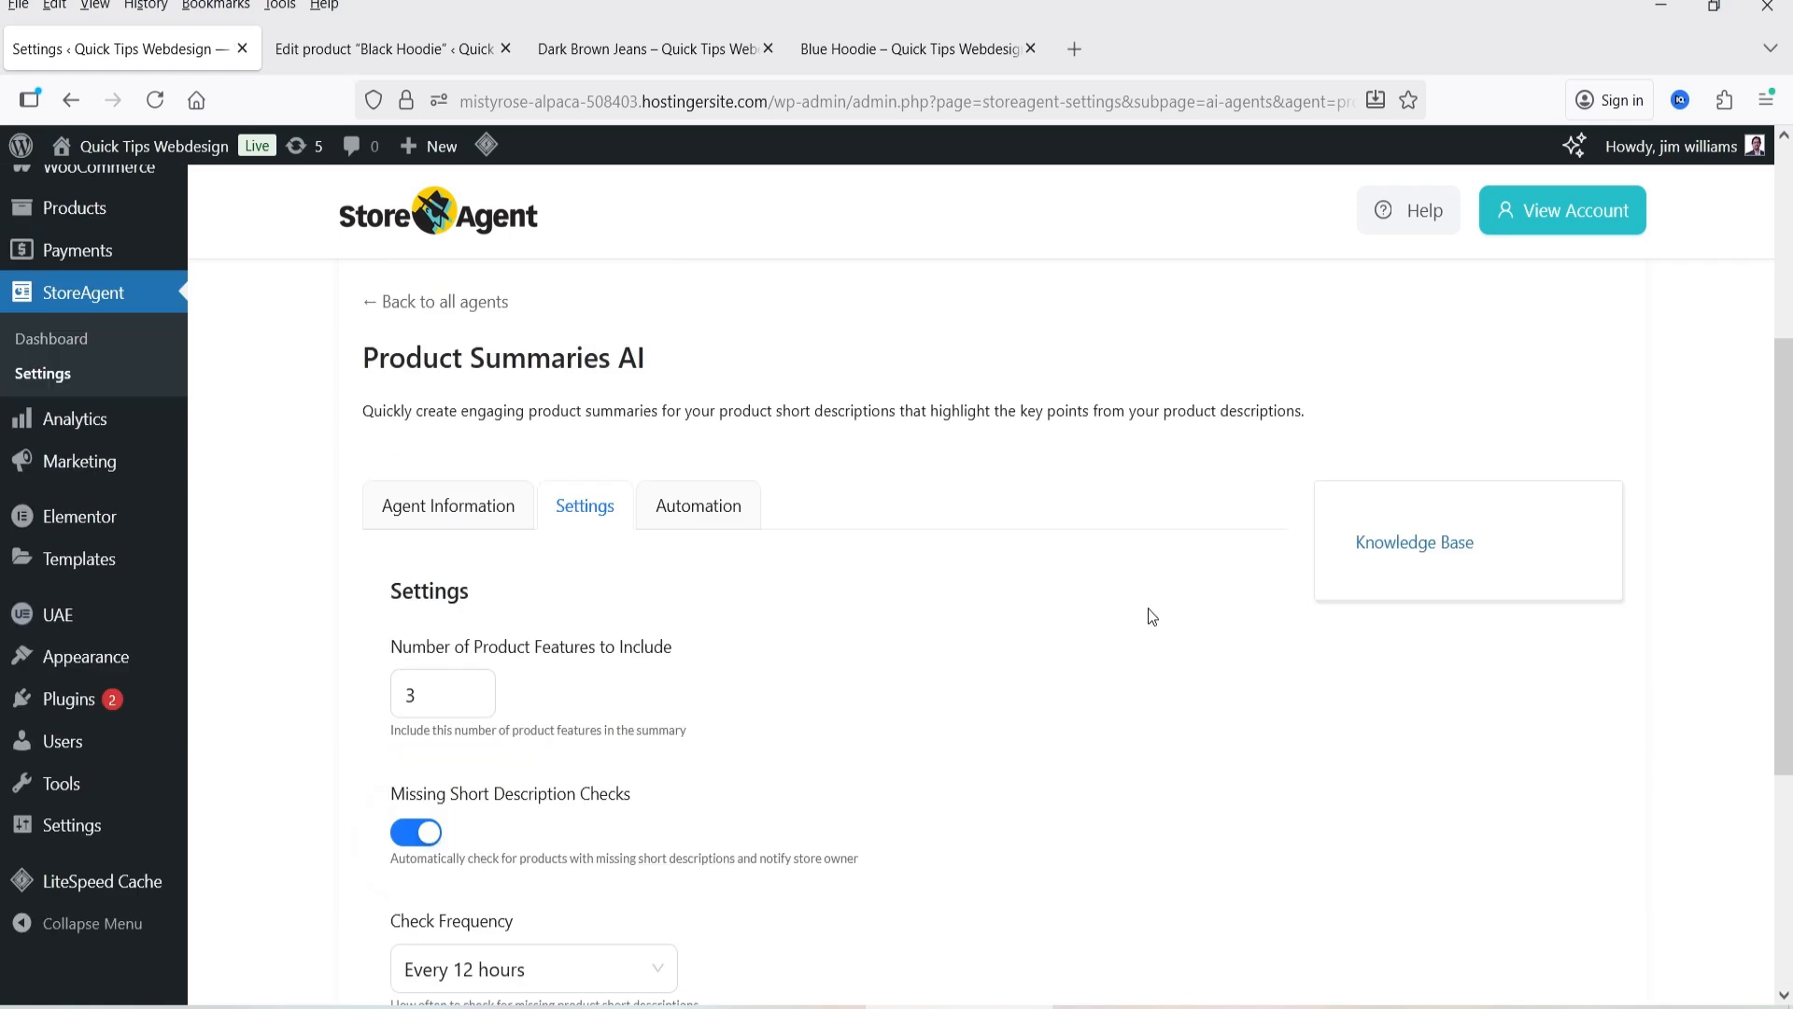
{"action": "scroll", "coordinate": [1077, 564], "scroll_direction": "down", "scroll_amount": 4}
{"action": "scroll", "coordinate": [1009, 580], "scroll_direction": "up", "scroll_amount": 4}
Review the Product Summaries AI automation options for missing short description checks and check frequency.
{"action": "left_click", "coordinate": [698, 505]}
{"action": "scroll", "coordinate": [1022, 472], "scroll_direction": "down", "scroll_amount": 3}
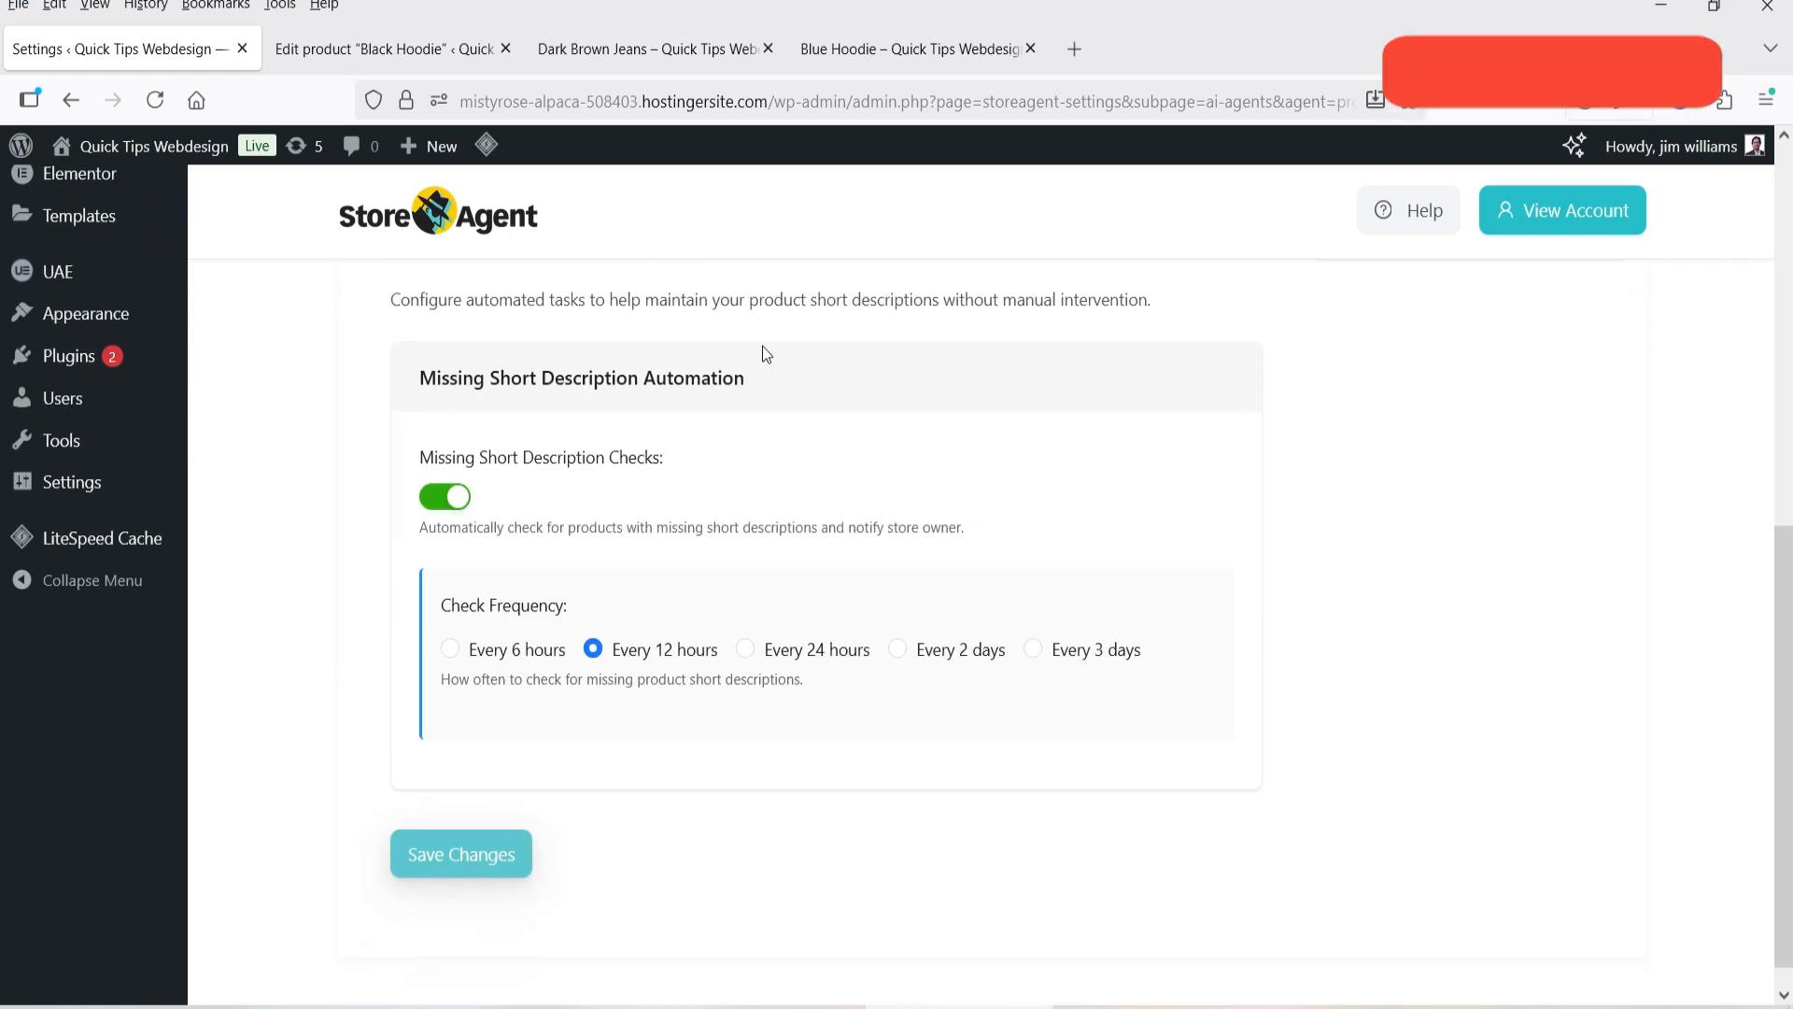
{"action": "scroll", "coordinate": [603, 674], "scroll_direction": "up", "scroll_amount": 1}
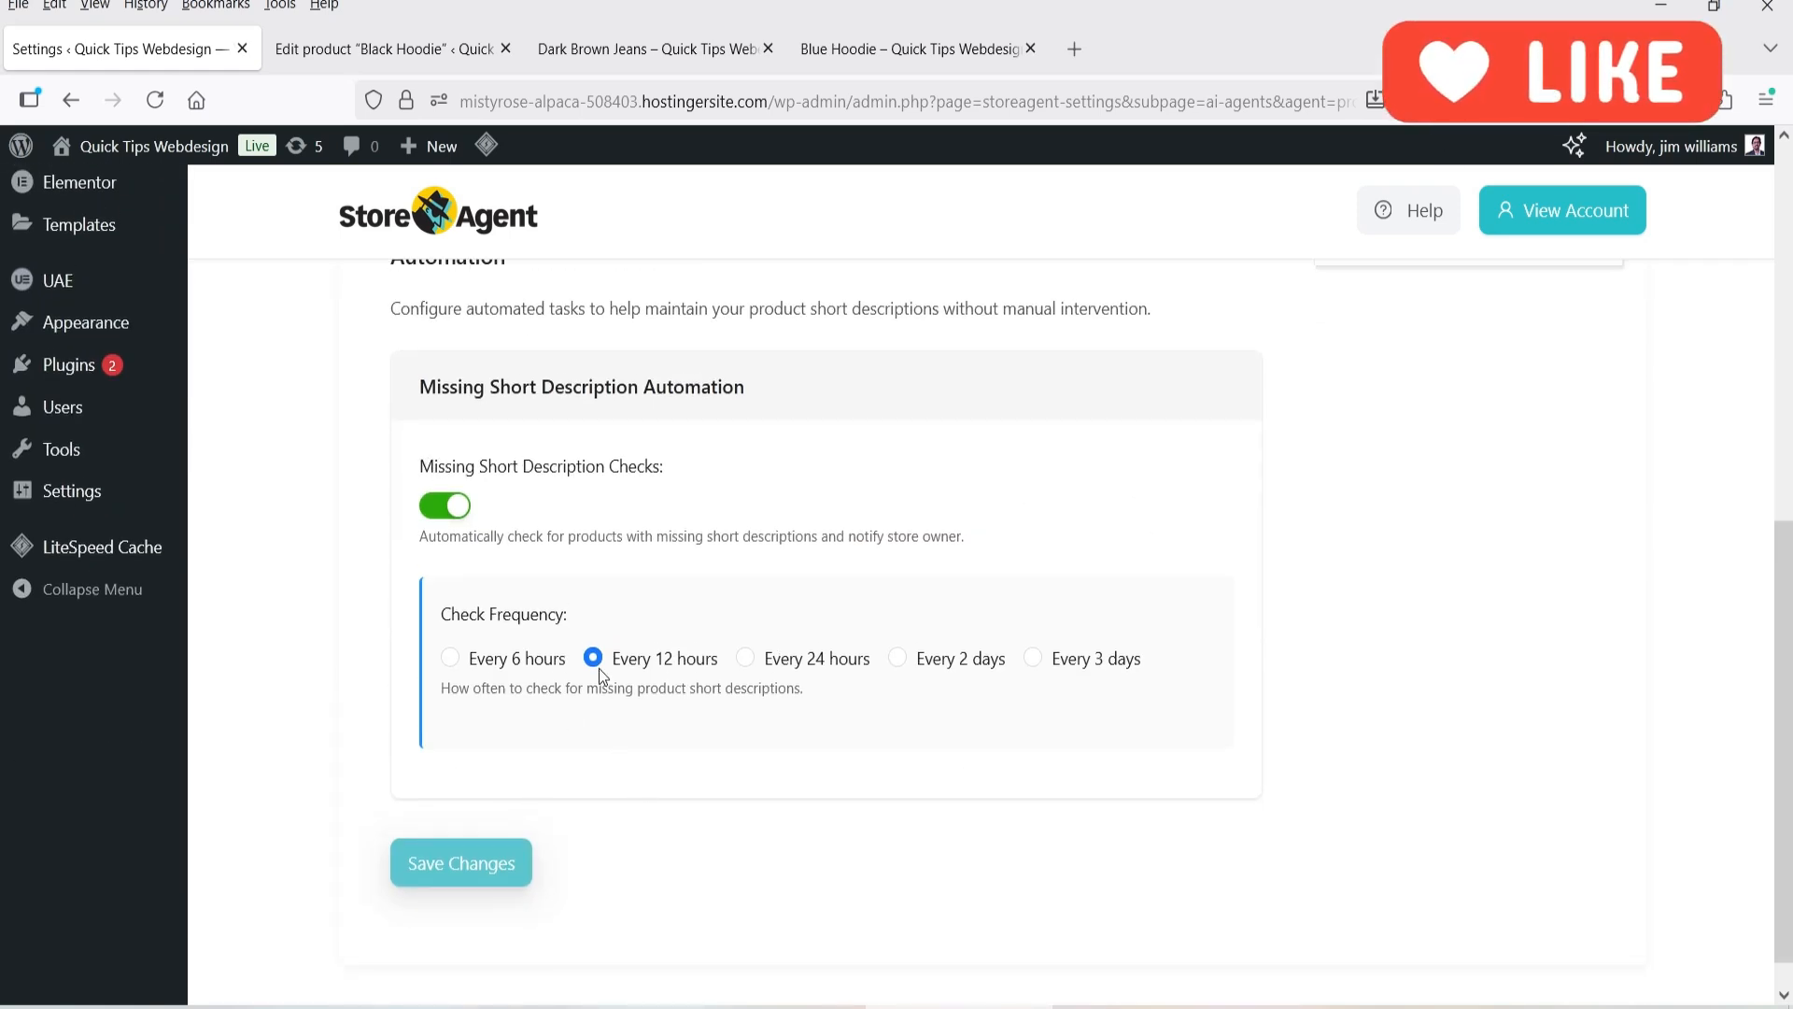
{"action": "scroll", "coordinate": [597, 669], "scroll_direction": "up", "scroll_amount": 3}
{"action": "left_click_drag", "start_coordinate": [425, 558], "coordinate": [806, 578]}
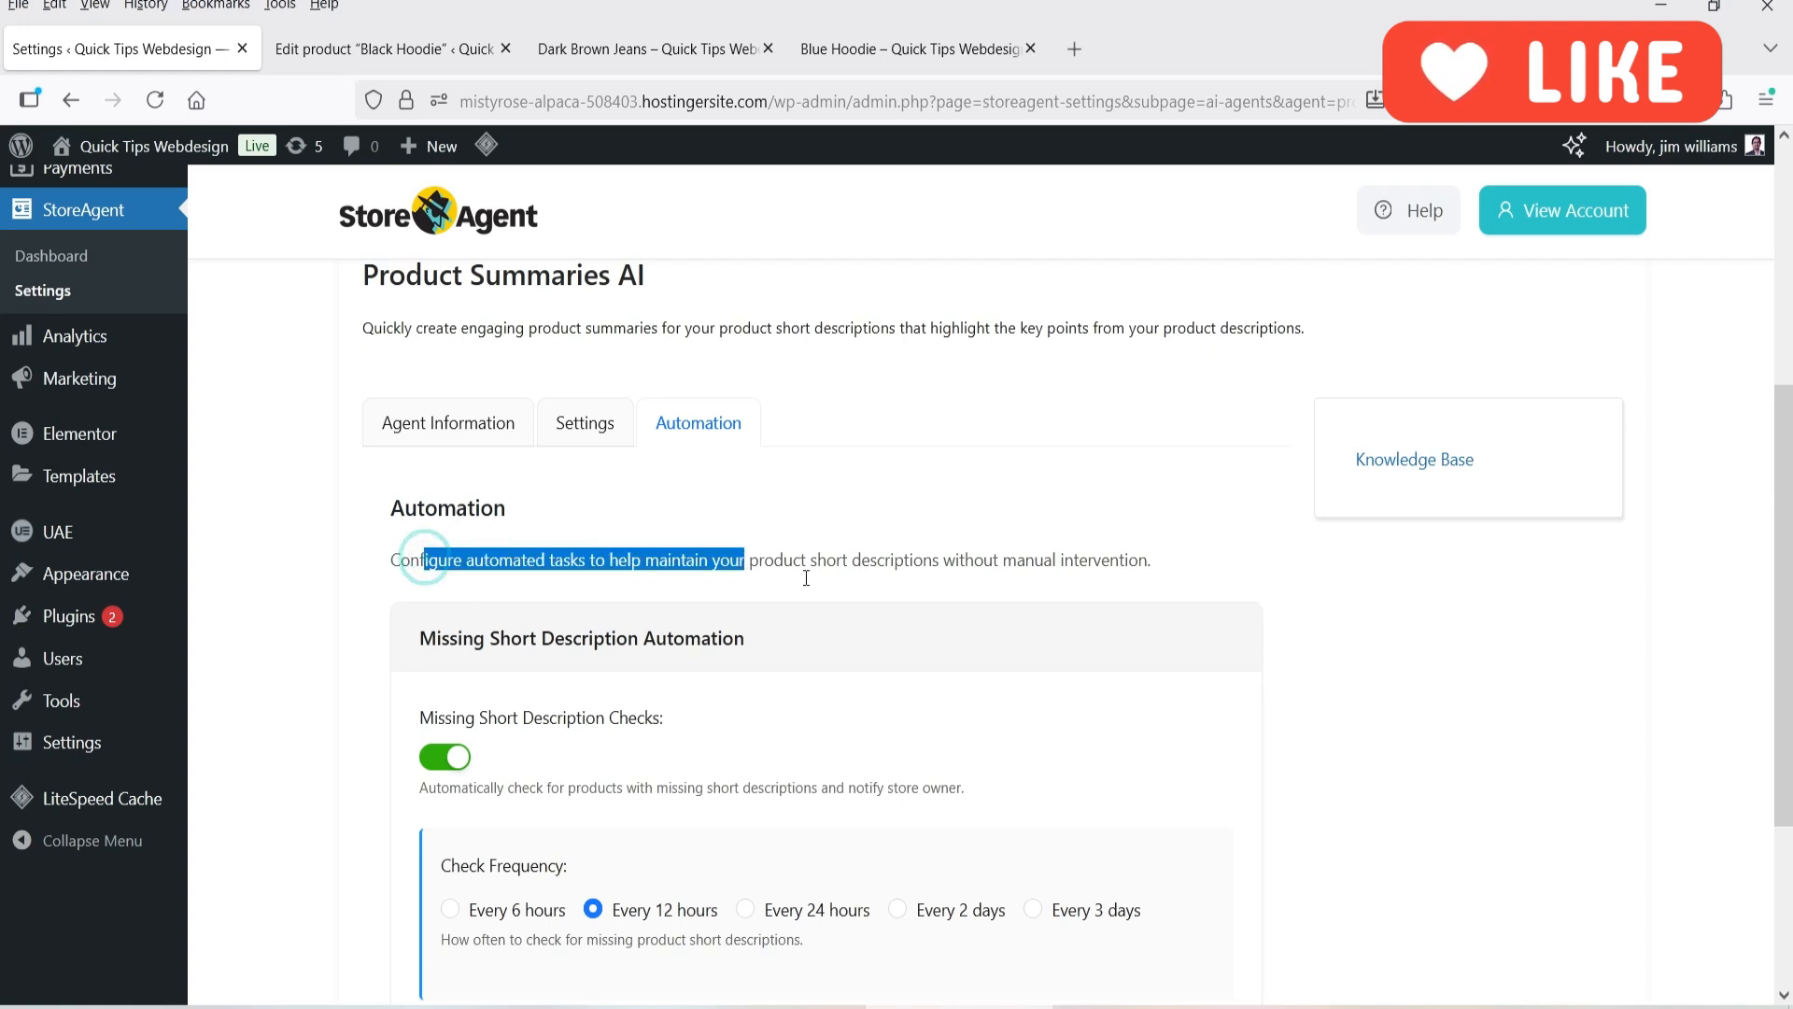
{"action": "left_click", "coordinate": [861, 583]}
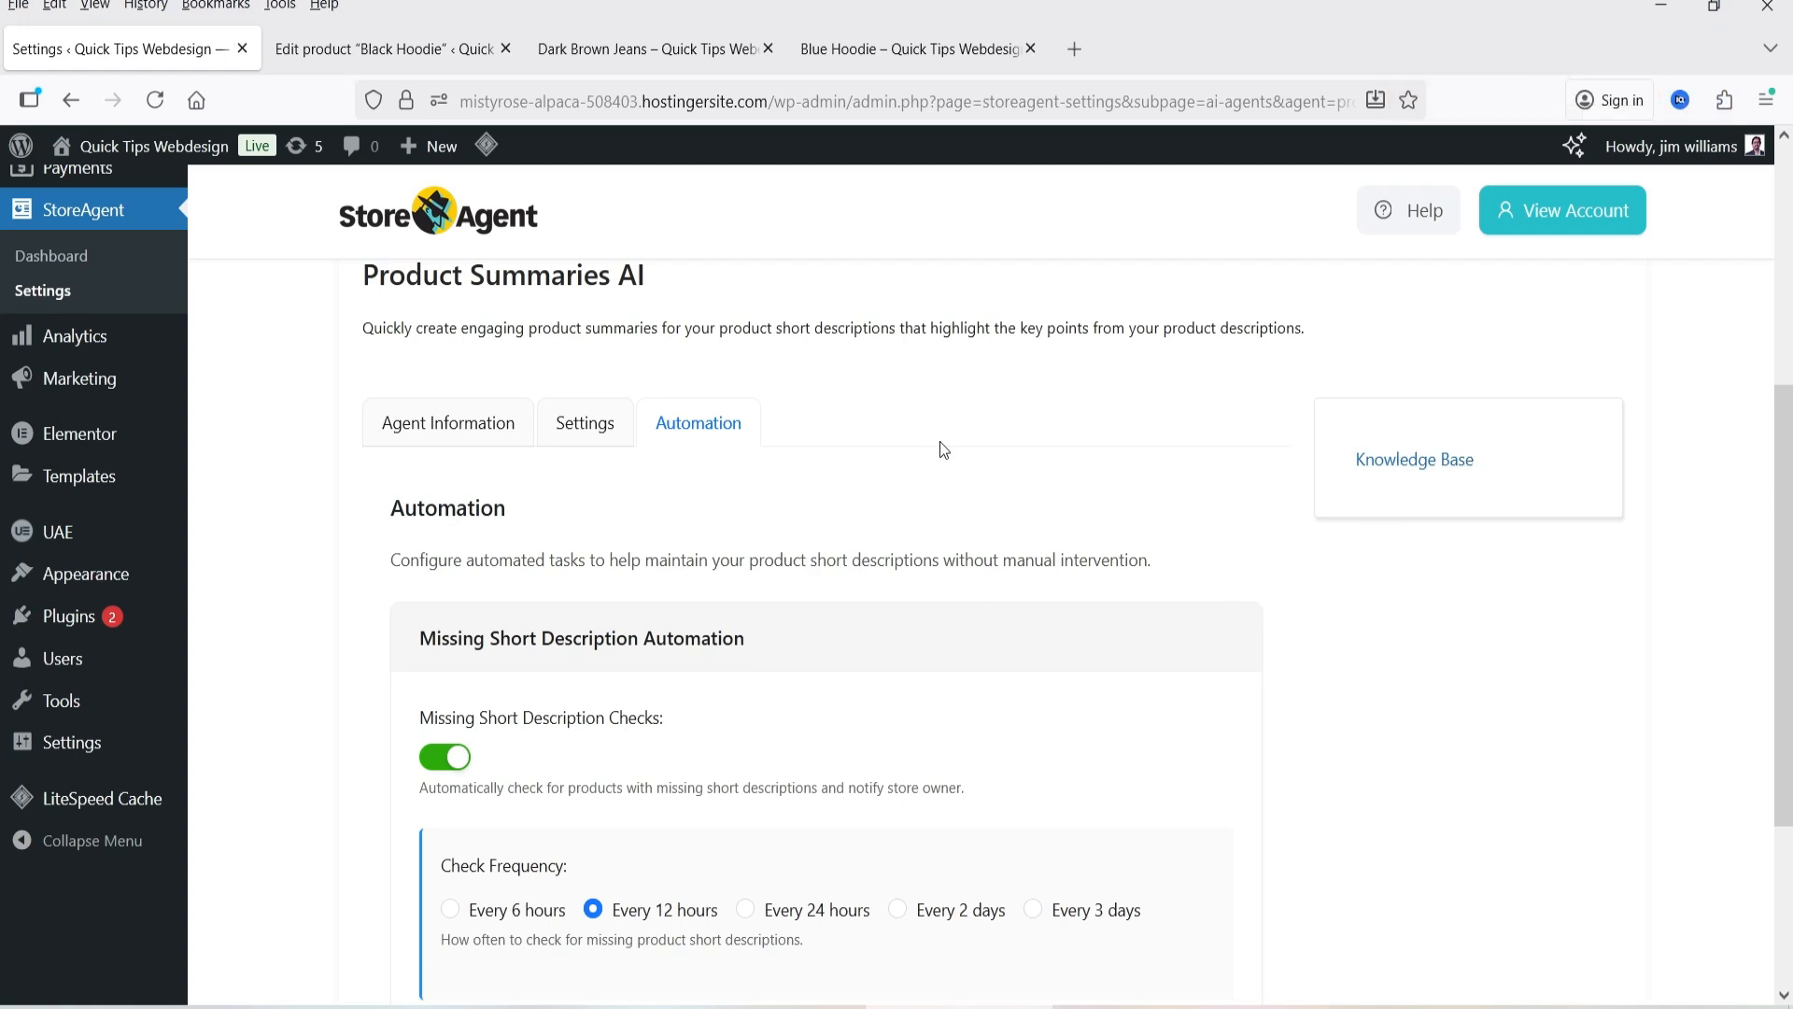
Look through the help topics in the StoreAgent knowledge base and return to the plugin's AI Content Tools.
{"action": "left_click", "coordinate": [1420, 464]}
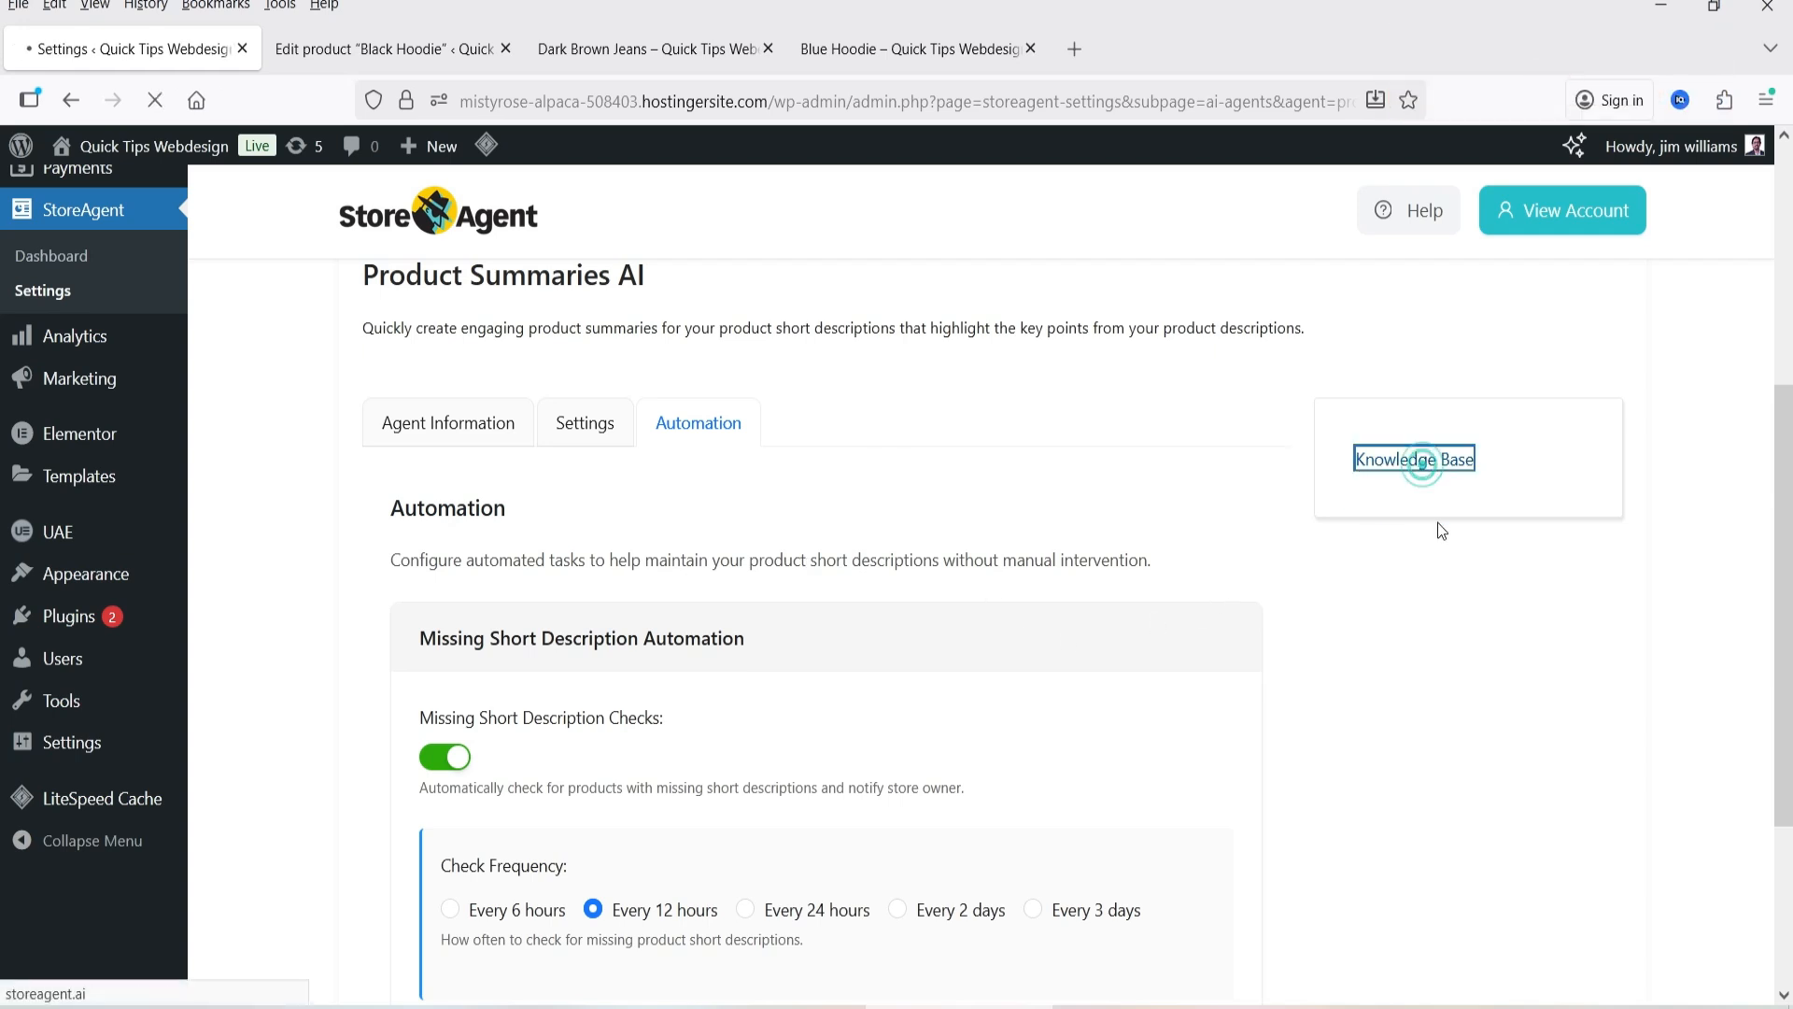
{"action": "scroll", "coordinate": [728, 349], "scroll_direction": "down", "scroll_amount": 4}
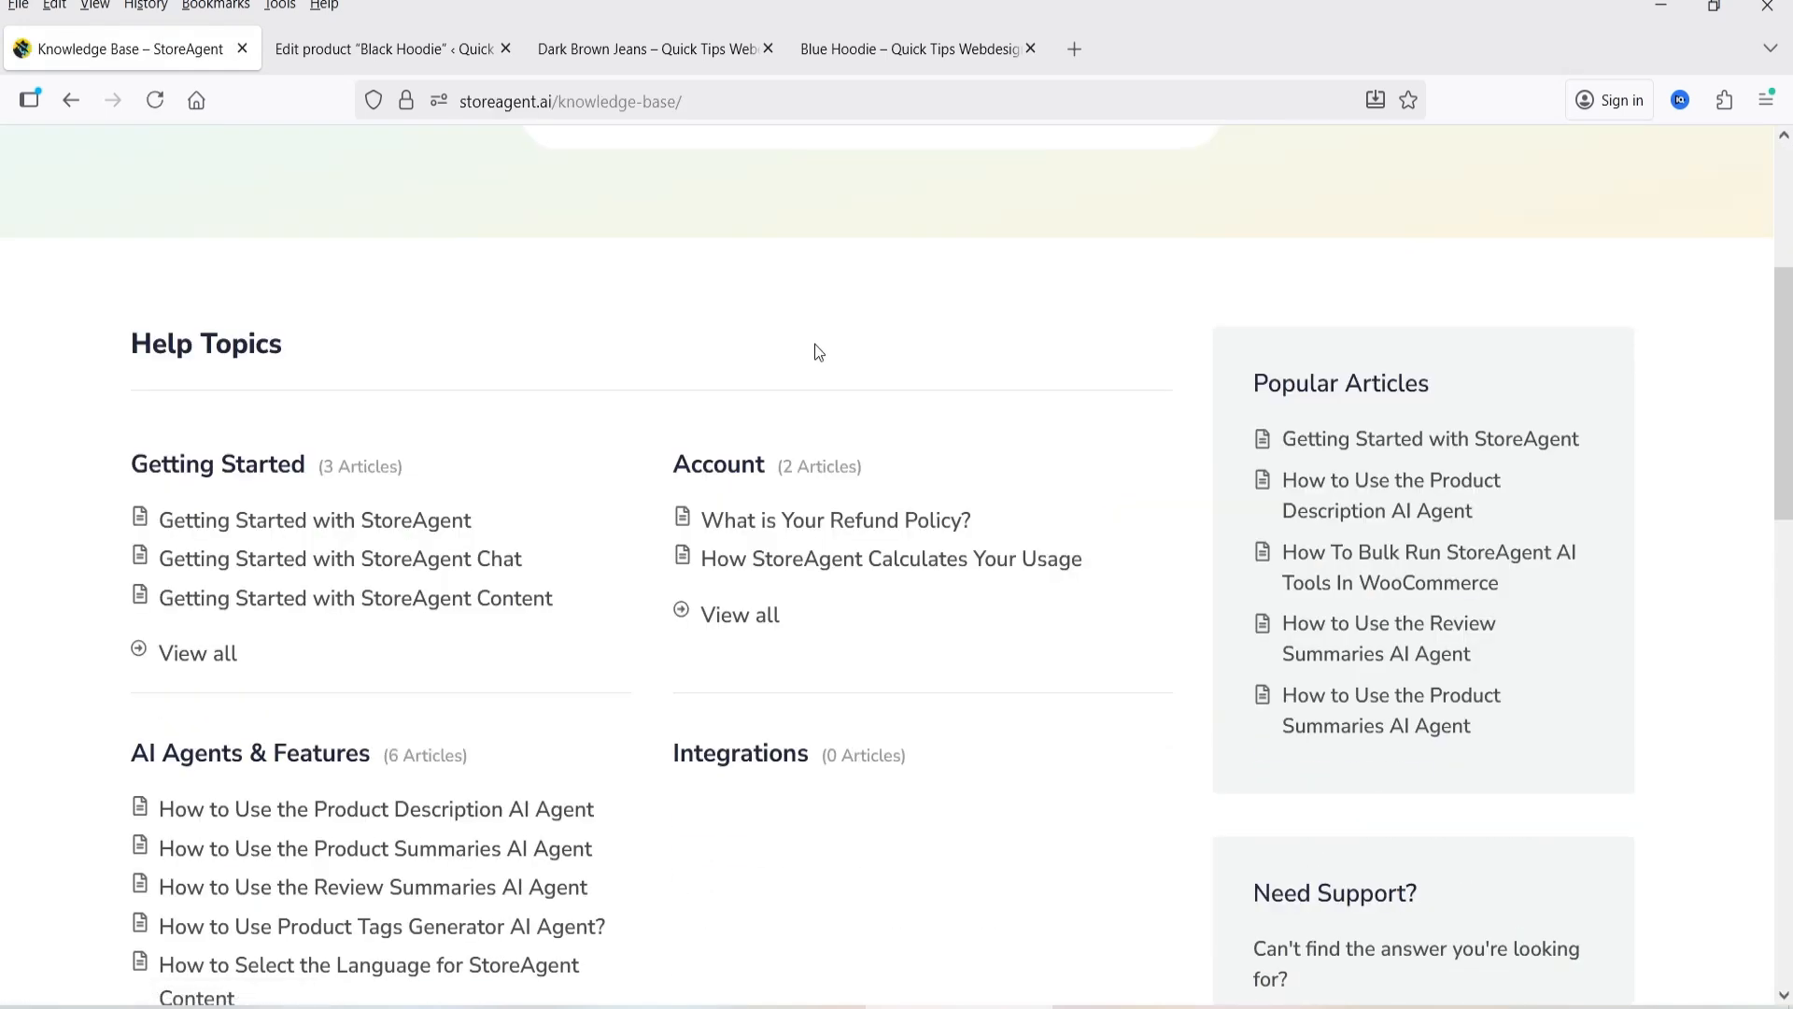
{"action": "left_click", "coordinate": [71, 102]}
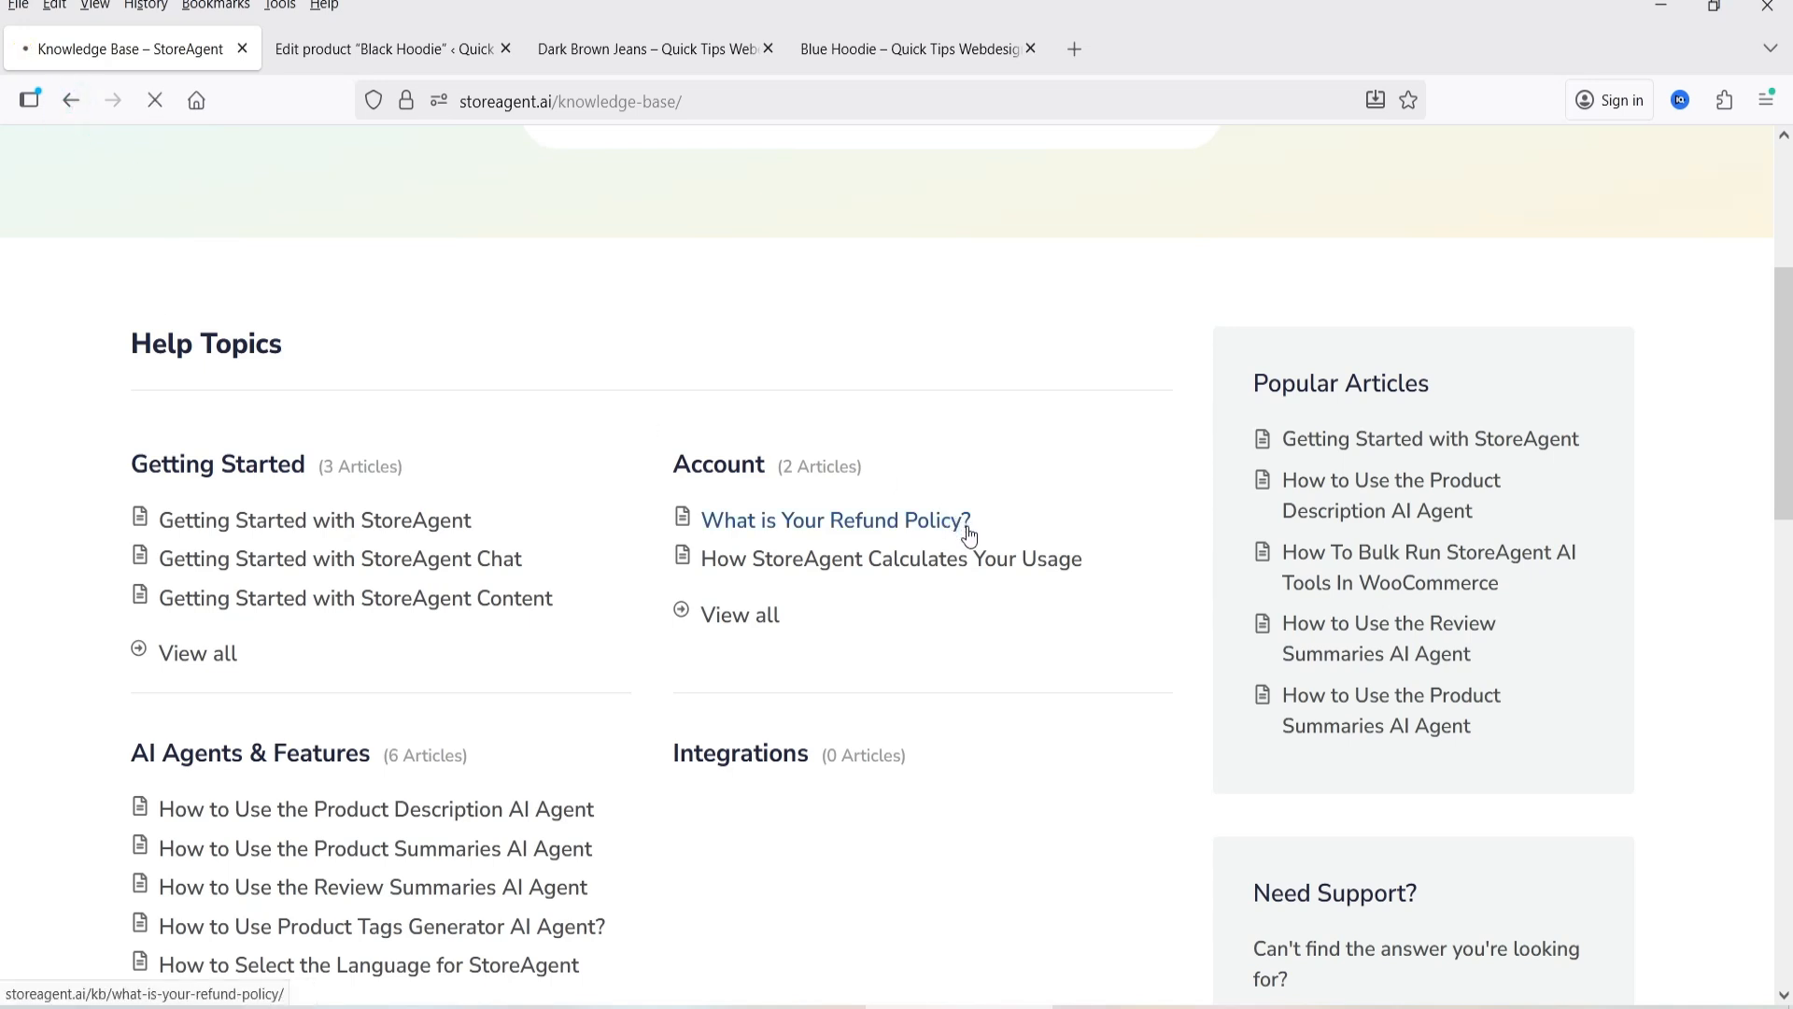
Open the Product Description AI settings and enable the Conversational, Informative and Professional default writing tones.
{"action": "scroll", "coordinate": [1216, 573], "scroll_direction": "down", "scroll_amount": 3}
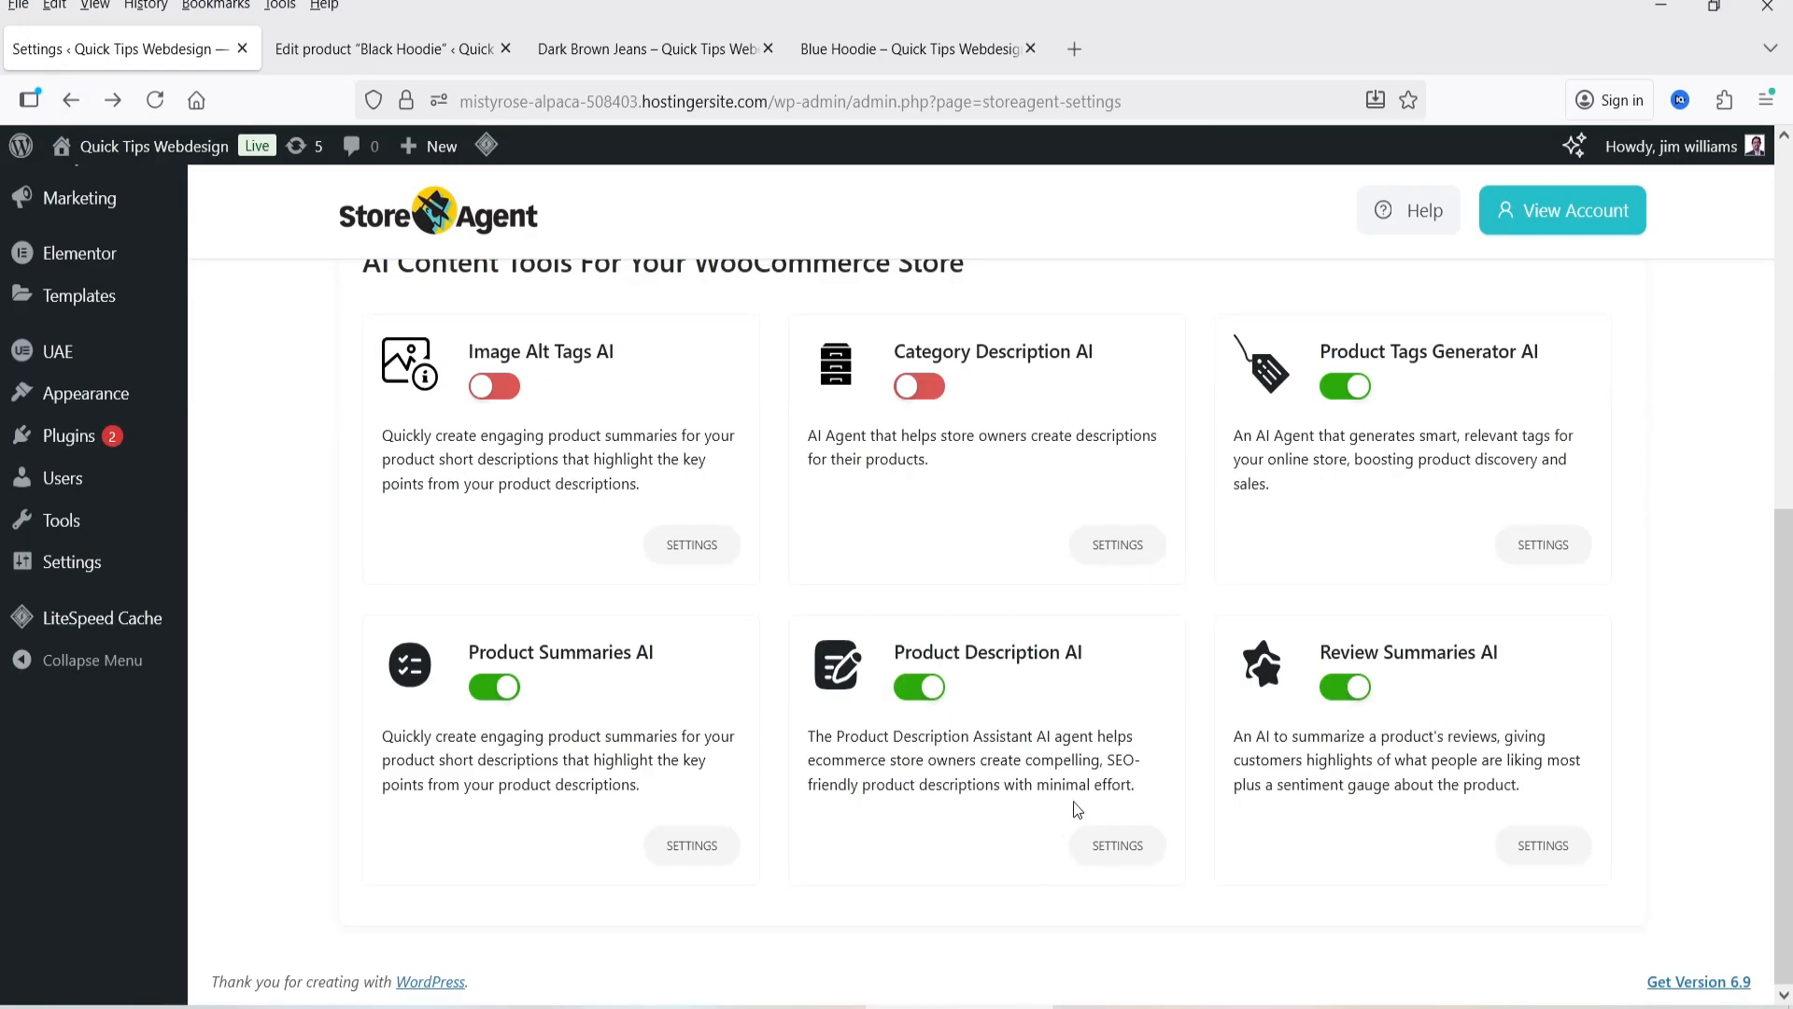
{"action": "left_click", "coordinate": [1128, 845]}
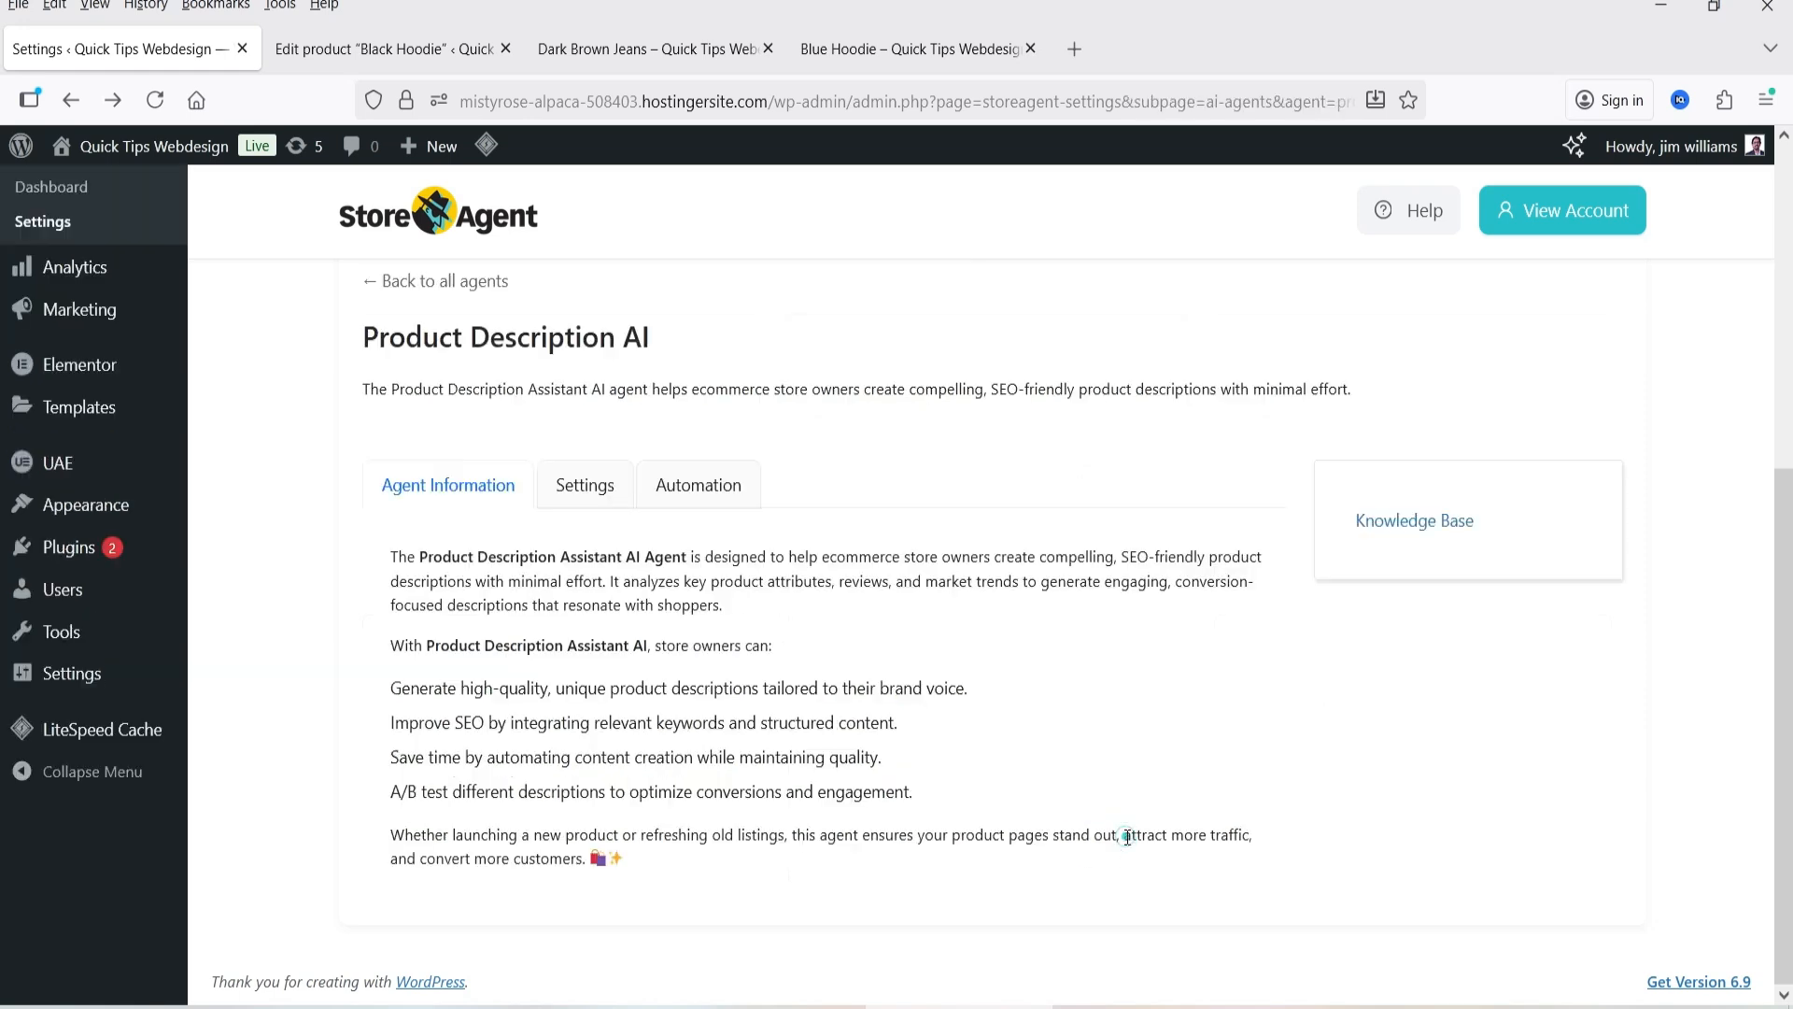
{"action": "left_click", "coordinate": [601, 509]}
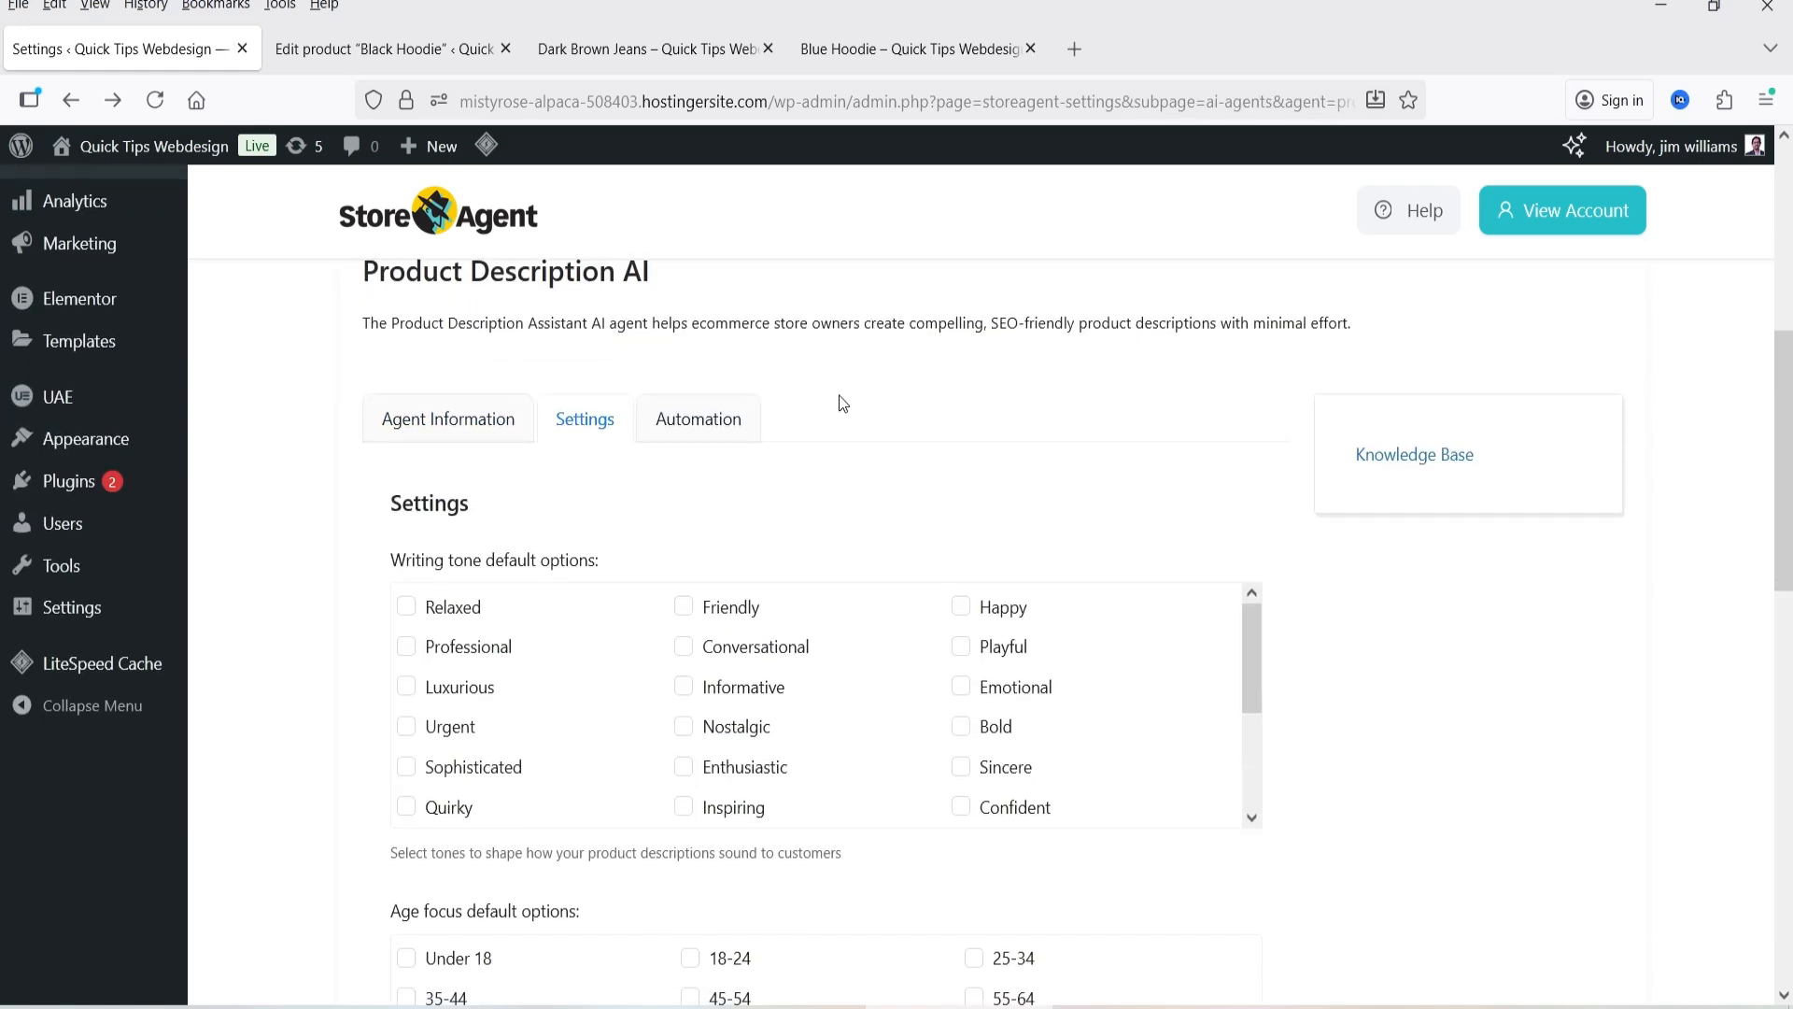
{"action": "scroll", "coordinate": [843, 403], "scroll_direction": "down", "scroll_amount": 1}
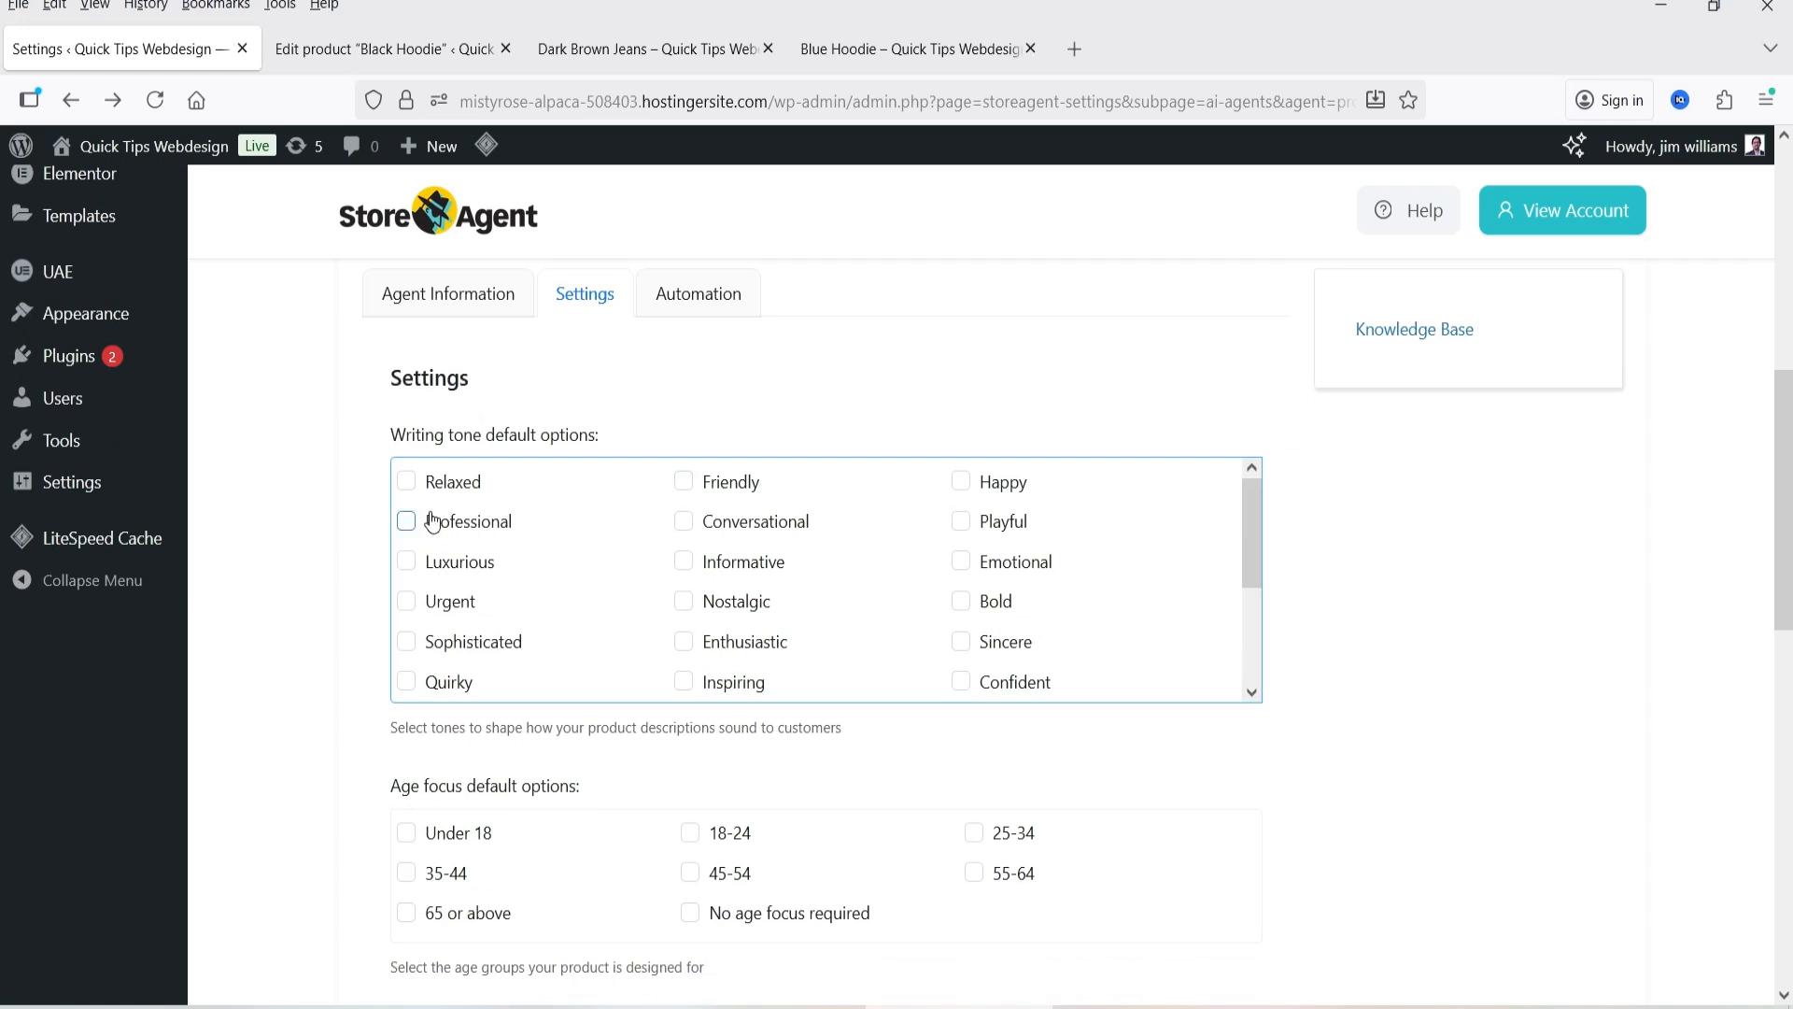
{"action": "left_click", "coordinate": [686, 523]}
{"action": "left_click", "coordinate": [686, 560]}
{"action": "left_click", "coordinate": [406, 521]}
Select 18-24, 25-34, Under 18 and 35-44 as the default age focus for product descriptions.
{"action": "scroll", "coordinate": [252, 579], "scroll_direction": "down", "scroll_amount": 3}
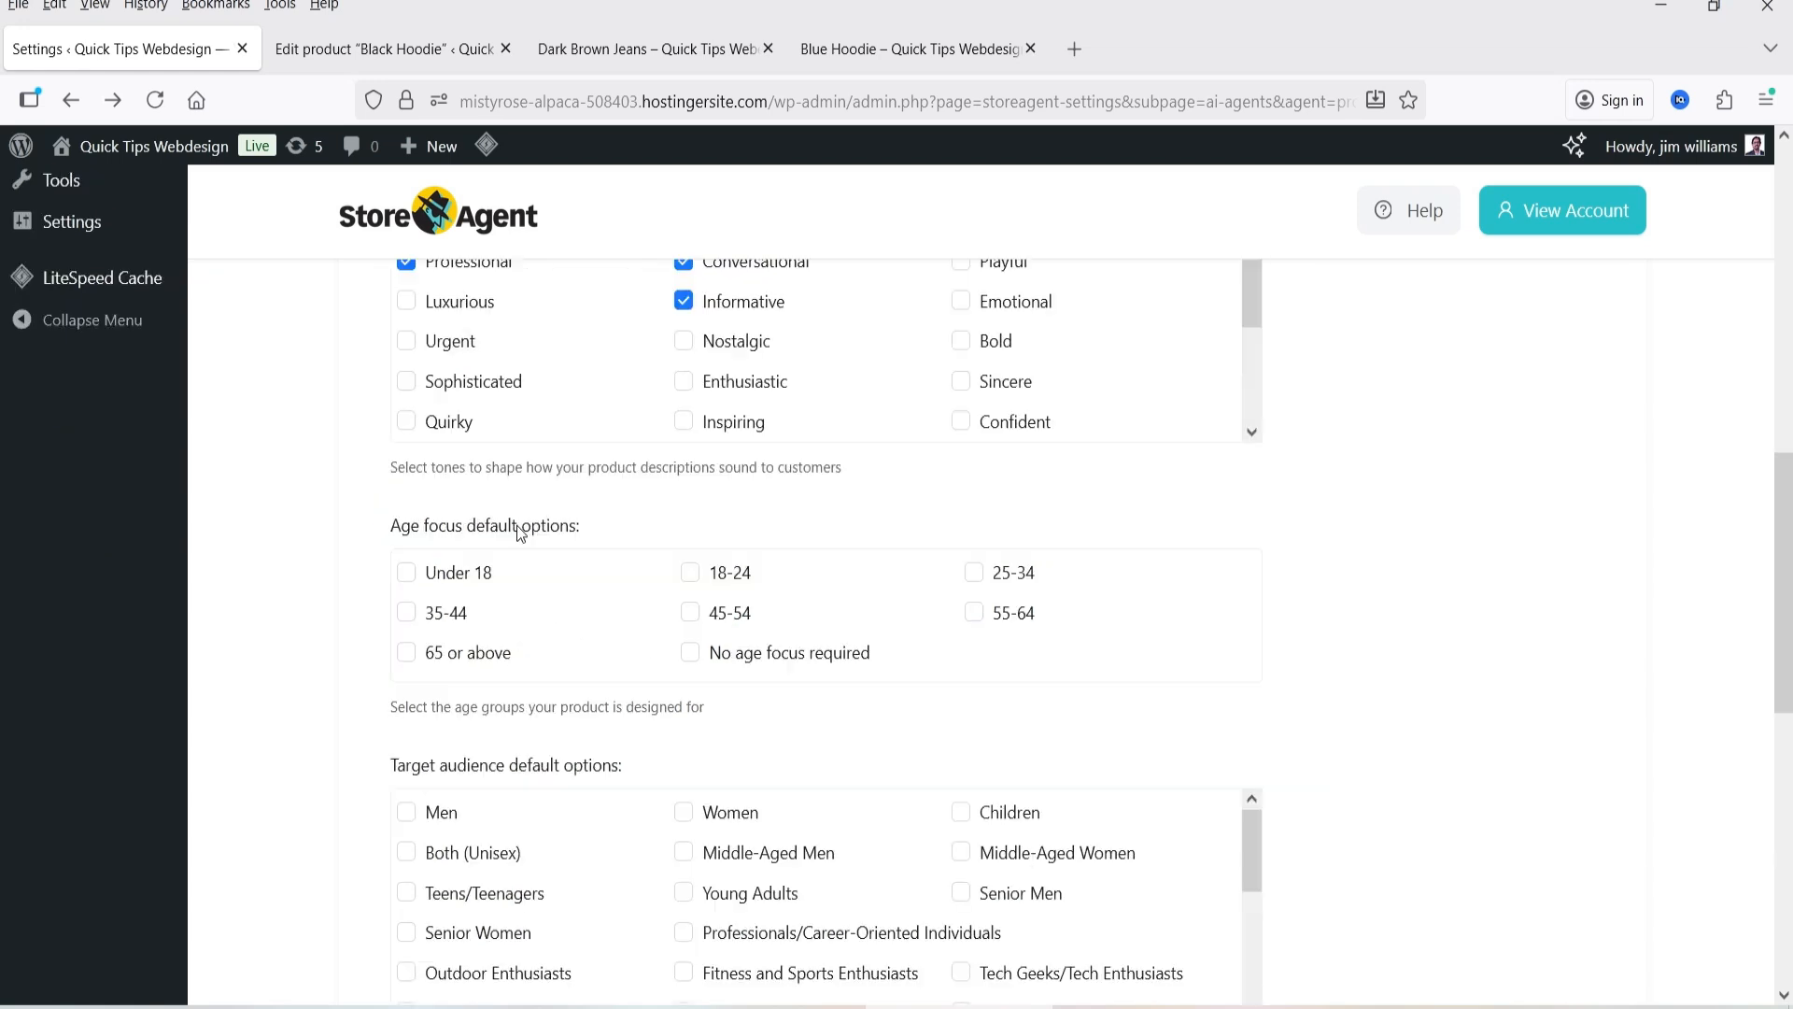
{"action": "left_click", "coordinate": [690, 573]}
{"action": "left_click", "coordinate": [974, 573]}
{"action": "left_click", "coordinate": [406, 572]}
{"action": "left_click", "coordinate": [407, 612]}
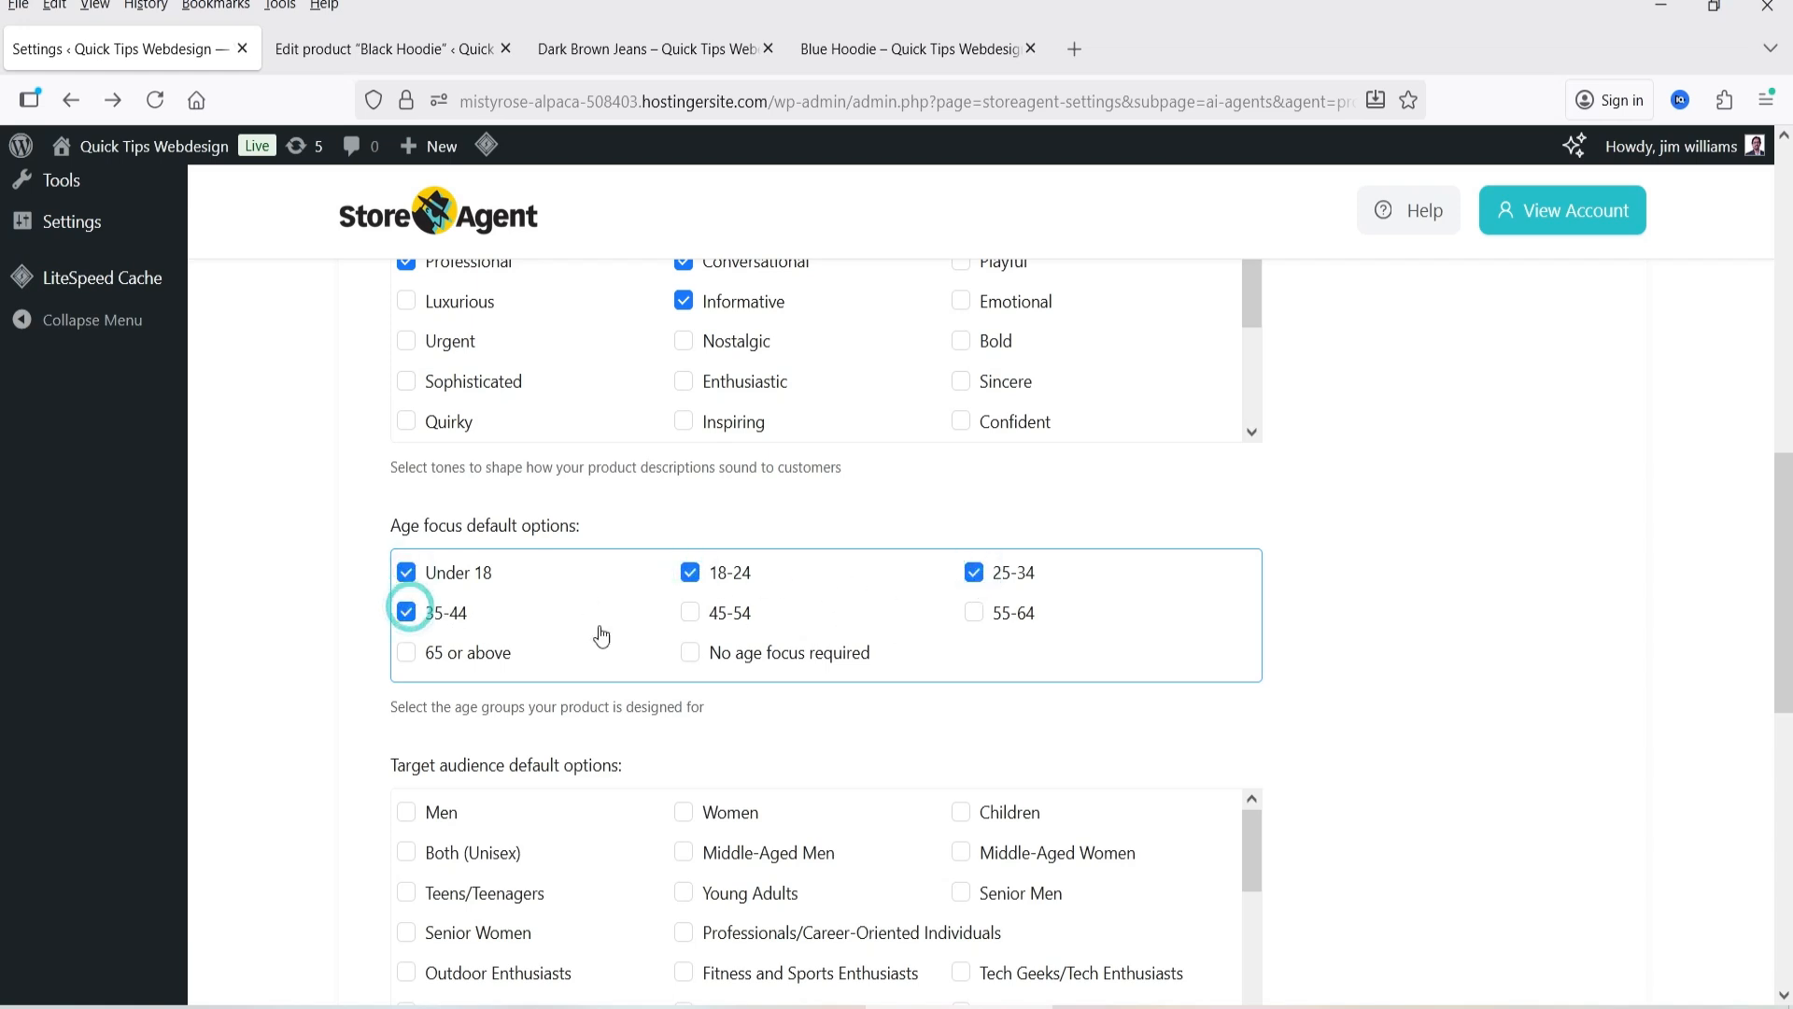
Review the target audience, refund guarantee and remaining default options of Product Description AI.
{"action": "scroll", "coordinate": [933, 504], "scroll_direction": "down", "scroll_amount": 4}
{"action": "scroll", "coordinate": [656, 529], "scroll_direction": "up", "scroll_amount": 3}
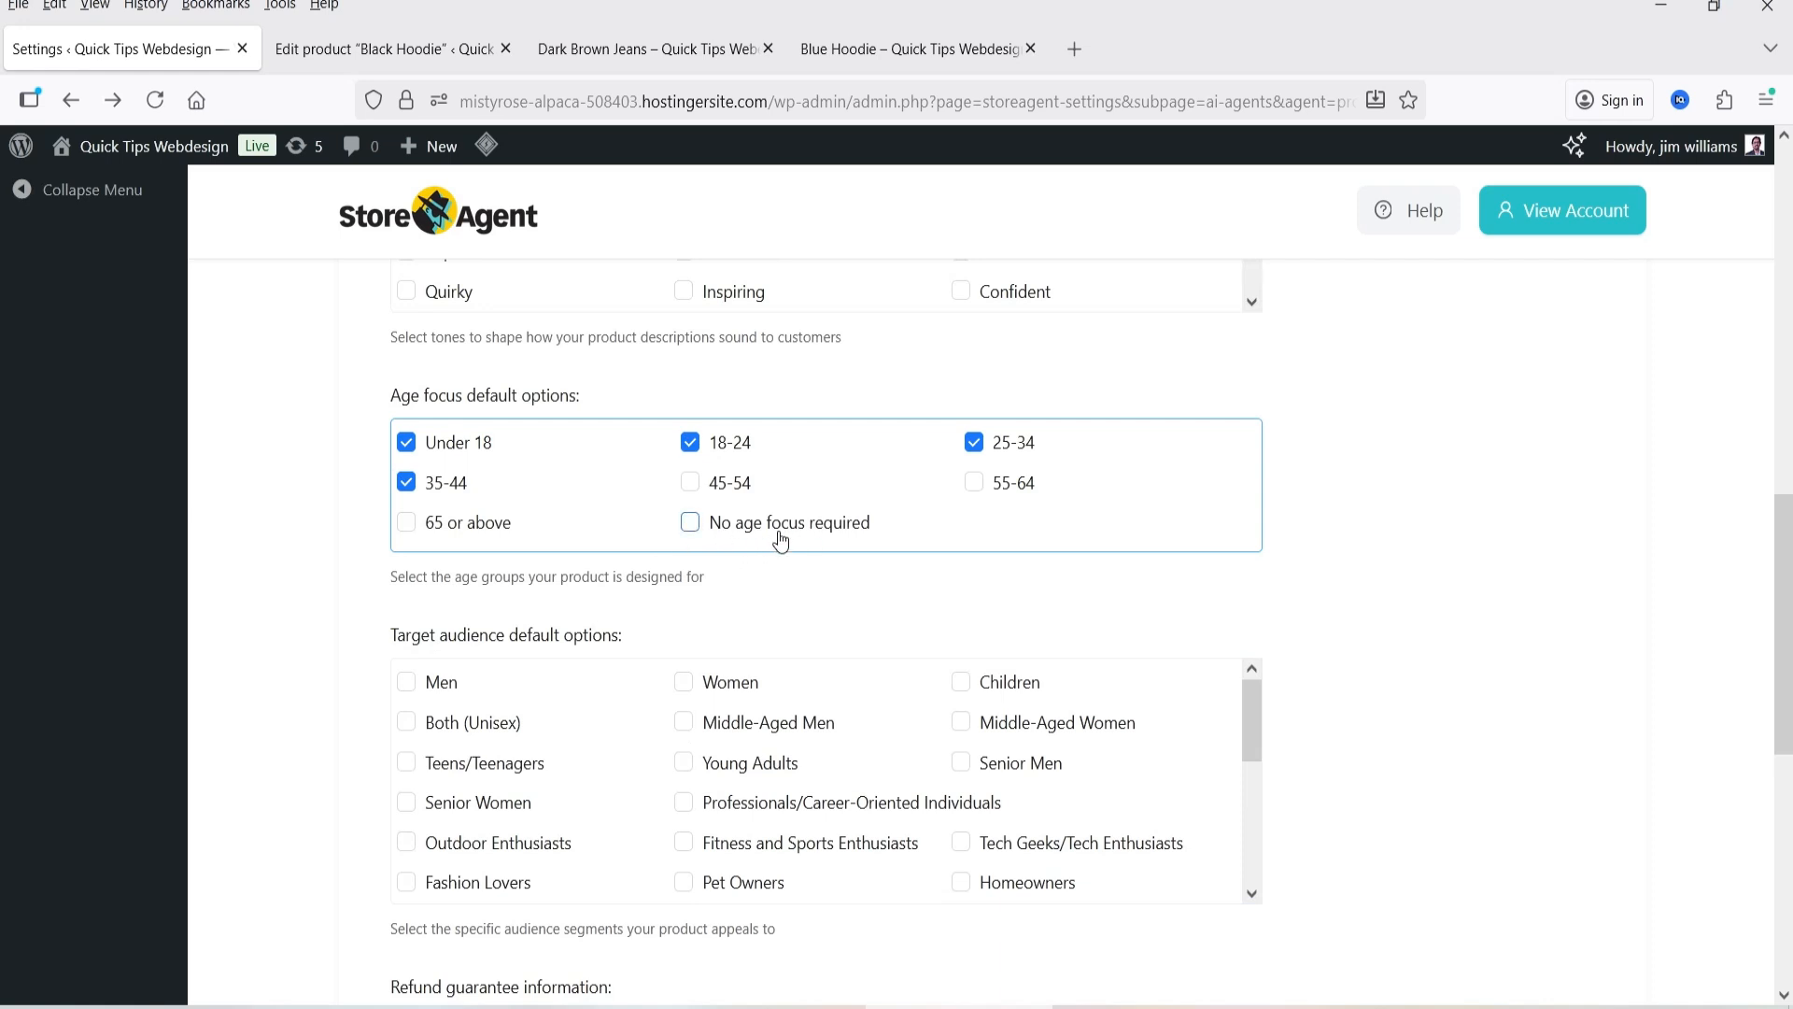
{"action": "scroll", "coordinate": [766, 538], "scroll_direction": "down", "scroll_amount": 2}
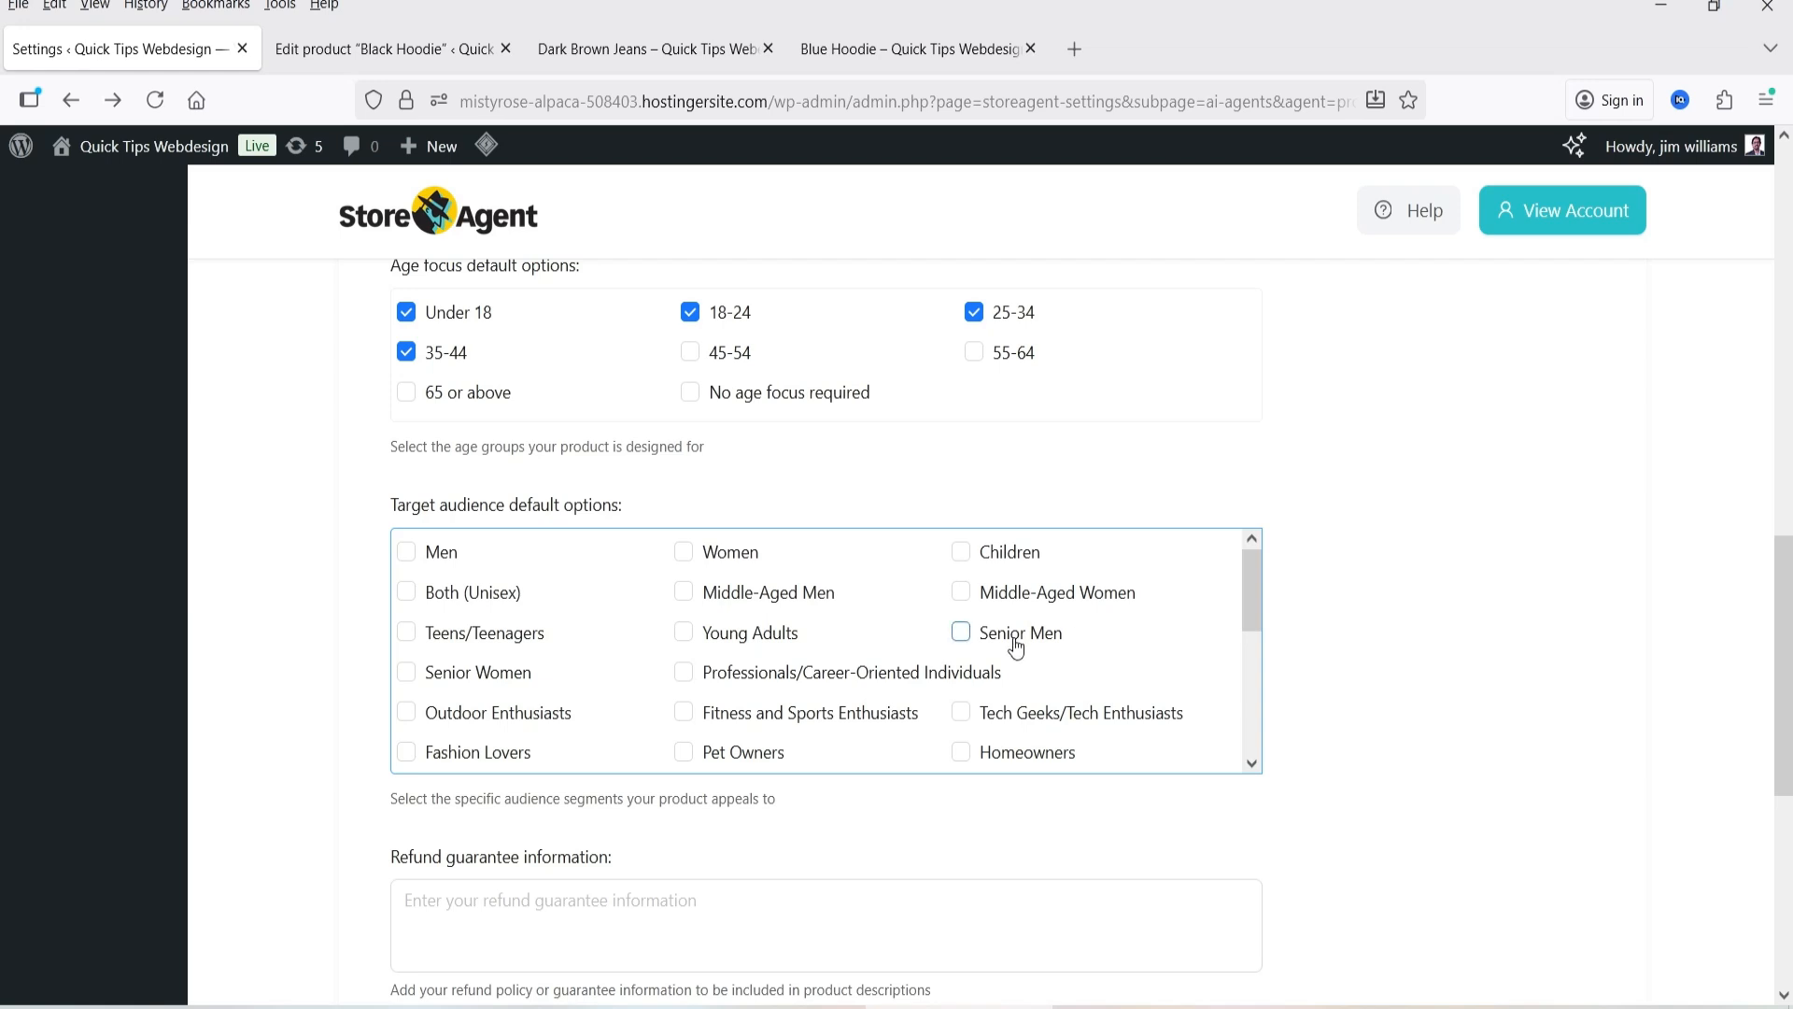
{"action": "scroll", "coordinate": [1008, 632], "scroll_direction": "down", "scroll_amount": 5}
{"action": "scroll", "coordinate": [1009, 632], "scroll_direction": "up", "scroll_amount": 5}
{"action": "scroll", "coordinate": [361, 607], "scroll_direction": "up", "scroll_amount": 2}
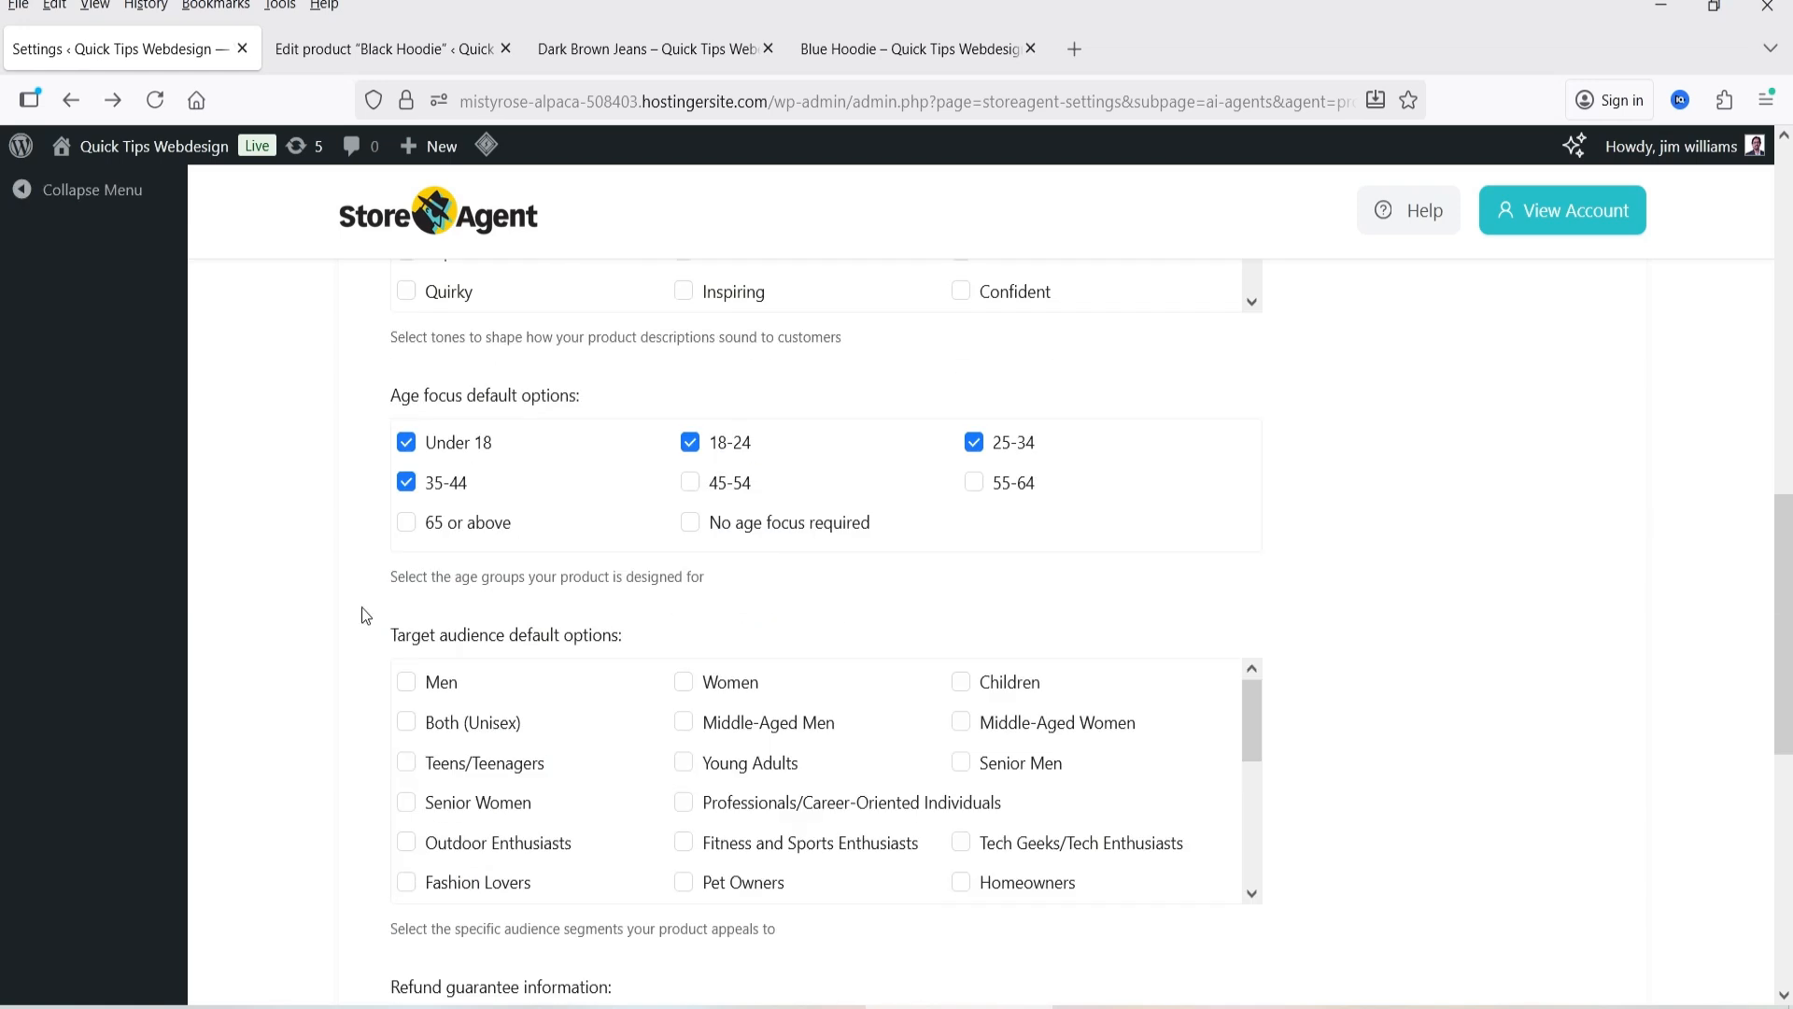
Check the remaining default options of Product Description AI and save the agent's settings.
{"action": "scroll", "coordinate": [369, 612], "scroll_direction": "down", "scroll_amount": 5}
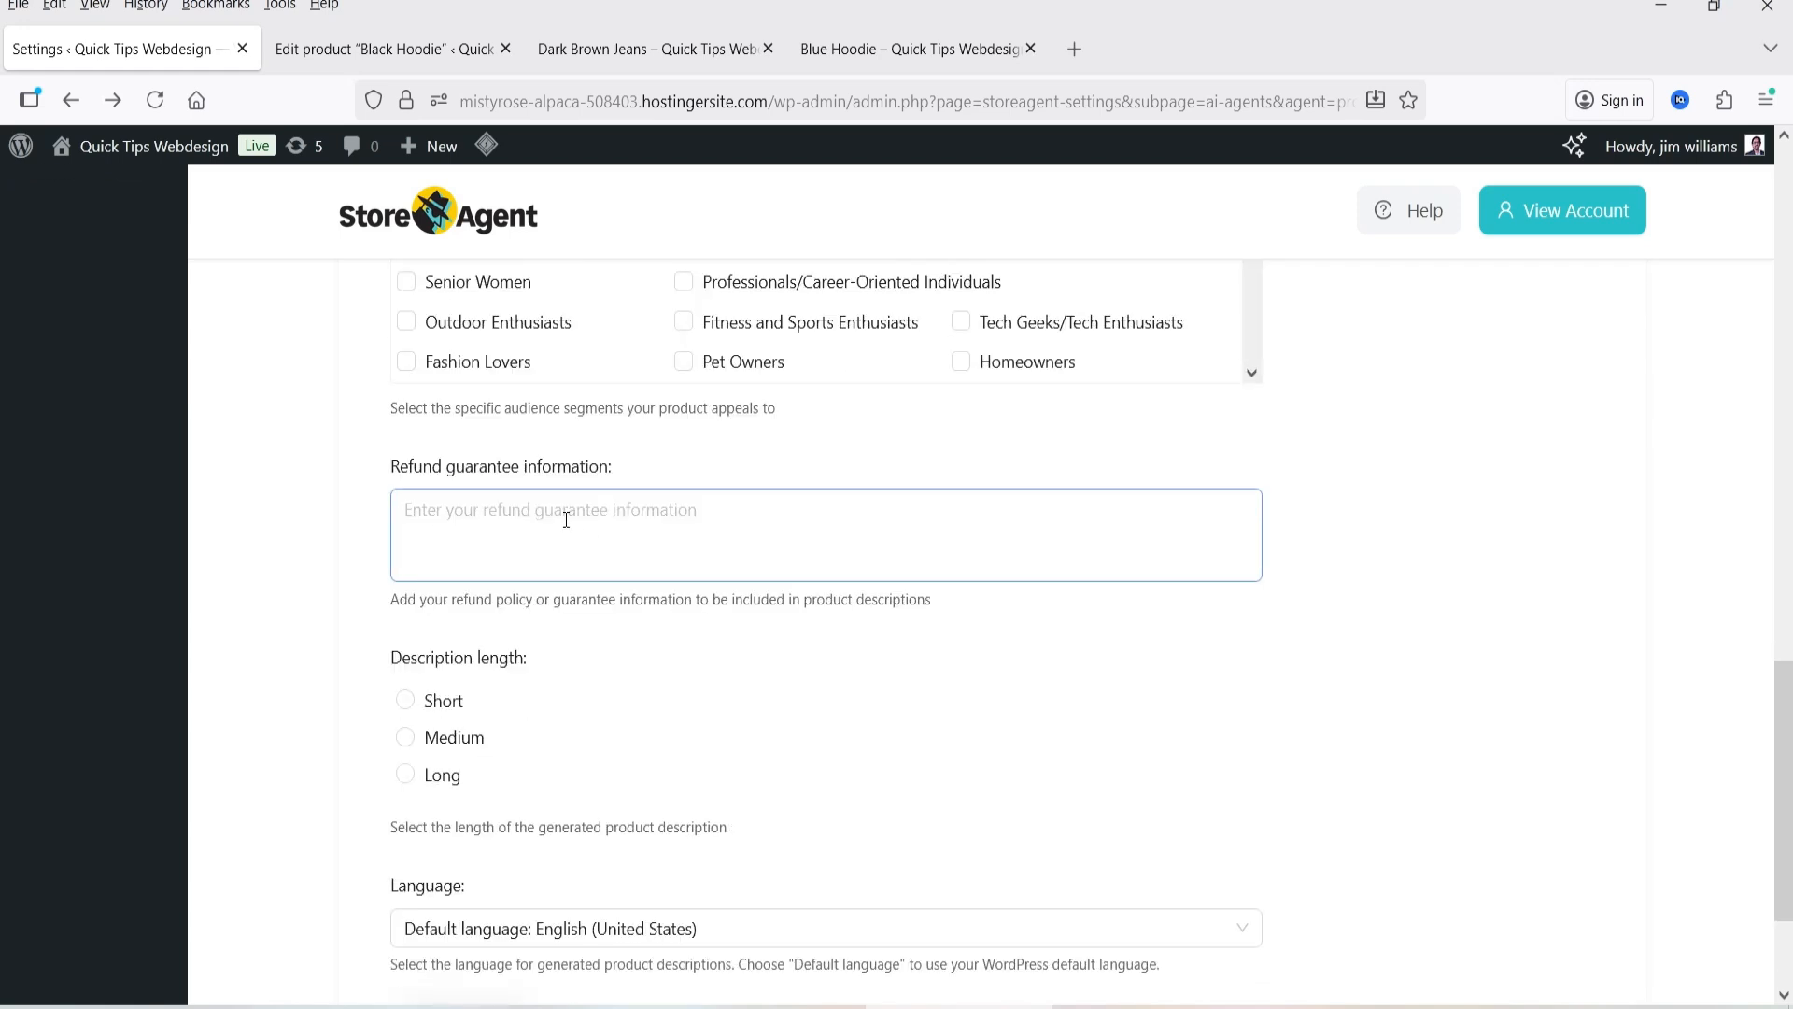
{"action": "scroll", "coordinate": [566, 519], "scroll_direction": "down", "scroll_amount": 2}
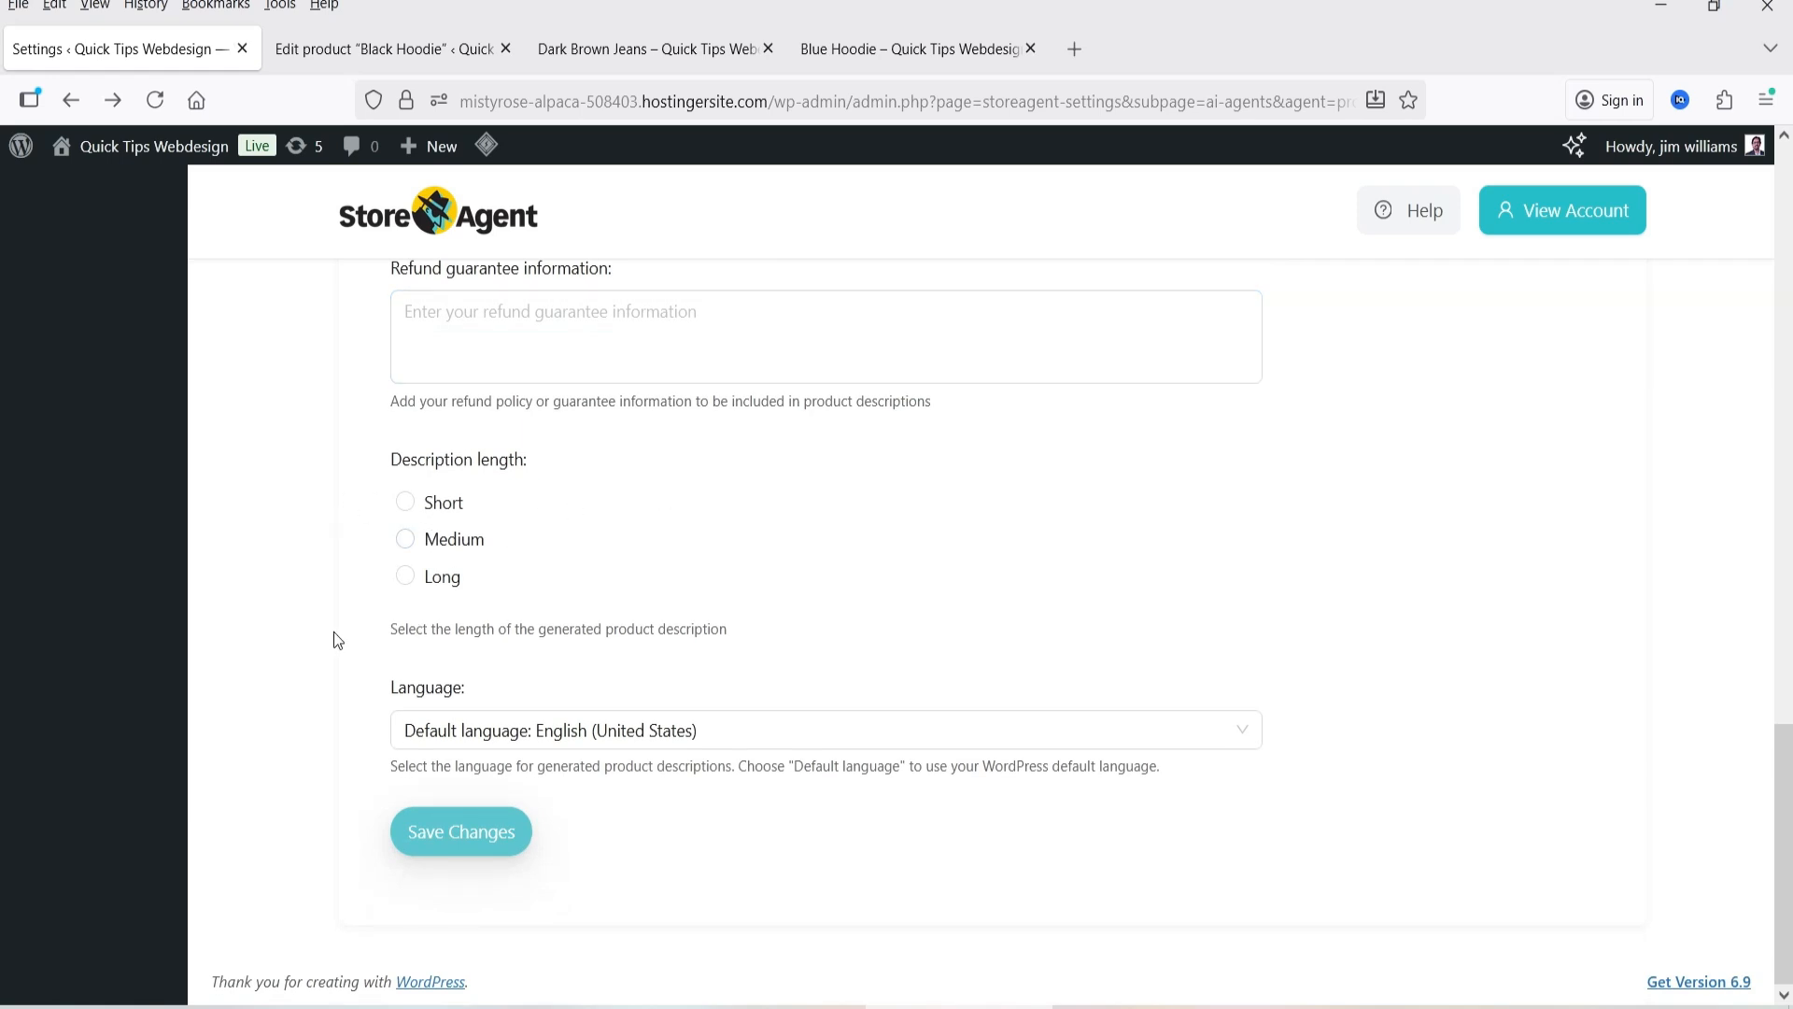
{"action": "scroll", "coordinate": [916, 685], "scroll_direction": "up", "scroll_amount": 14}
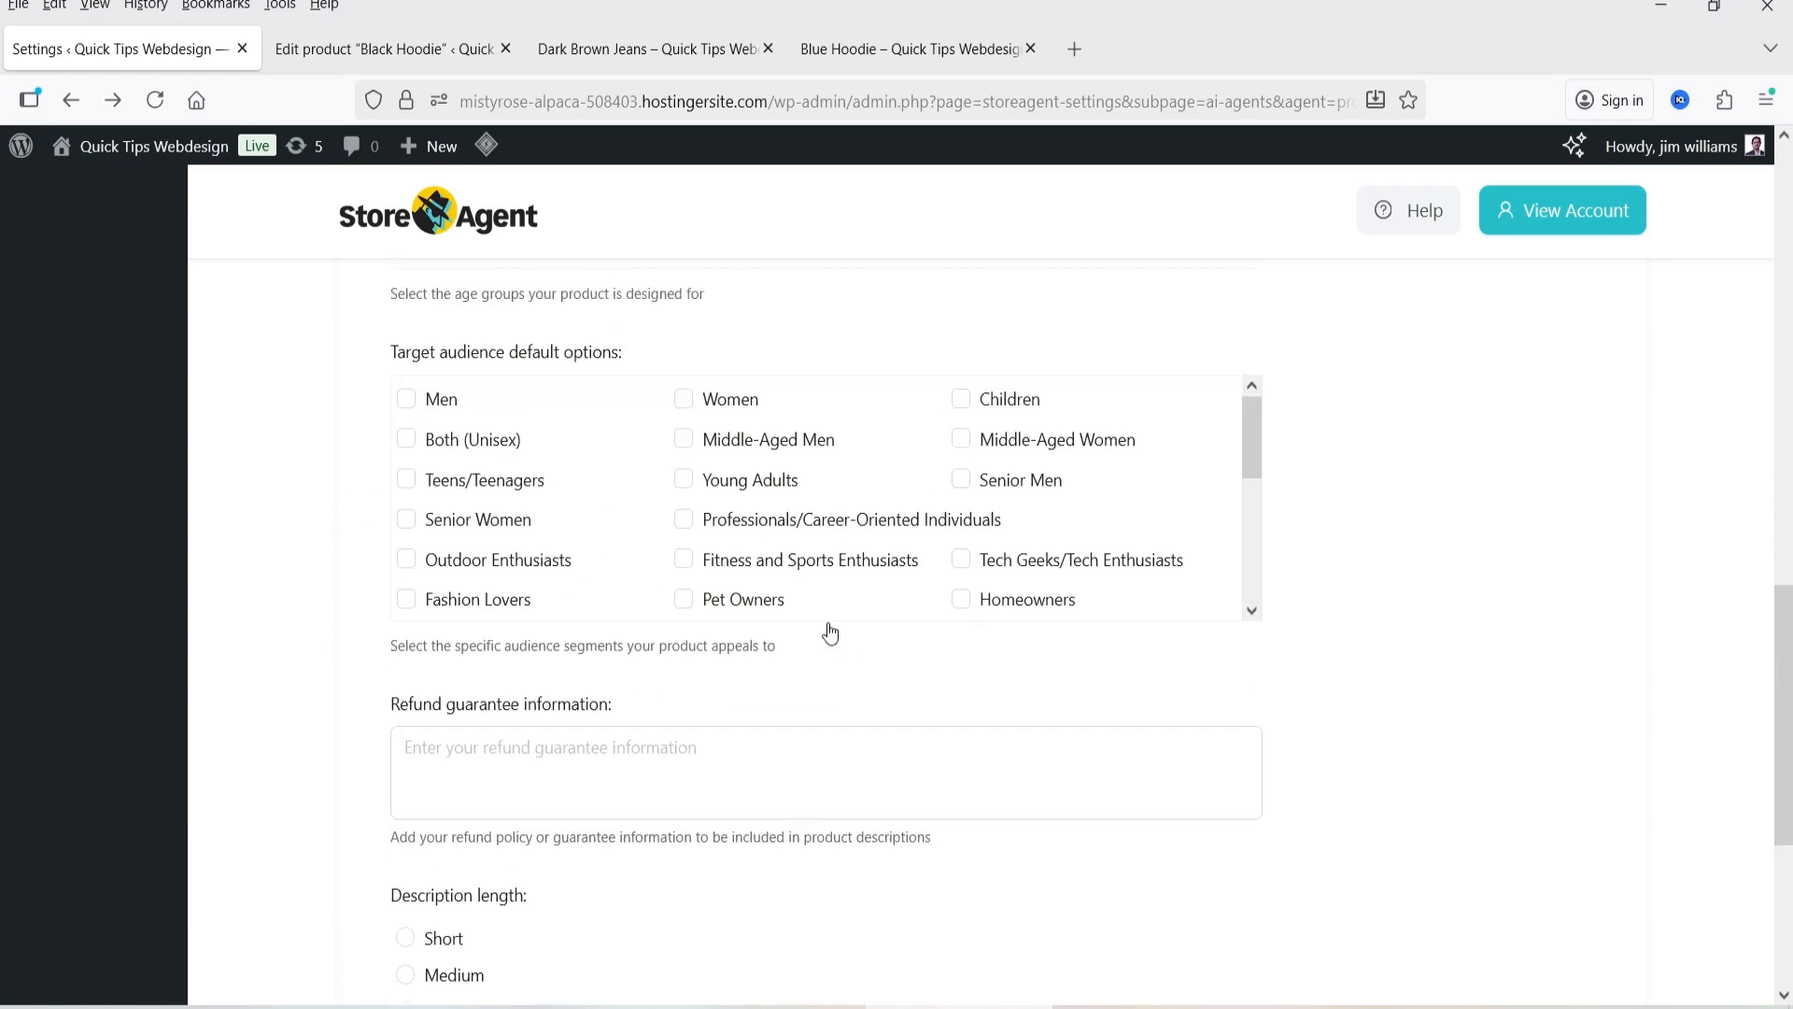
{"action": "scroll", "coordinate": [809, 621], "scroll_direction": "down", "scroll_amount": 3}
{"action": "scroll", "coordinate": [361, 704], "scroll_direction": "down", "scroll_amount": 14}
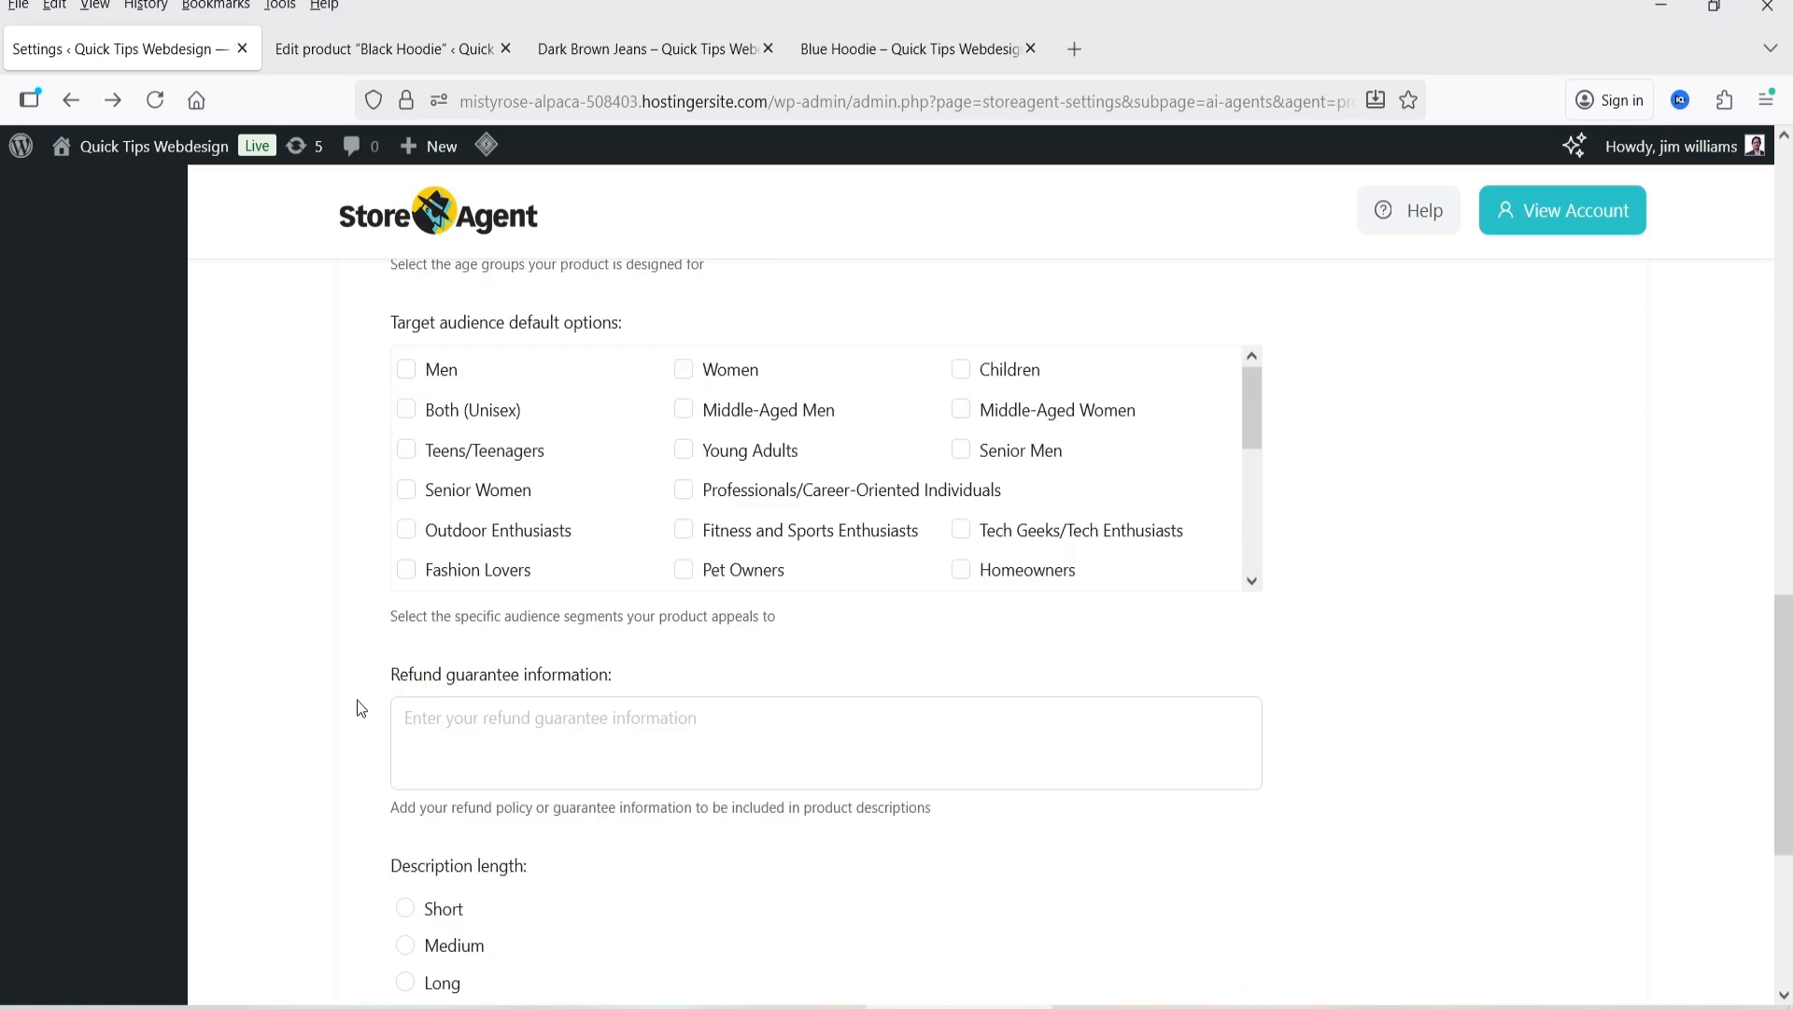
{"action": "left_click", "coordinate": [492, 848]}
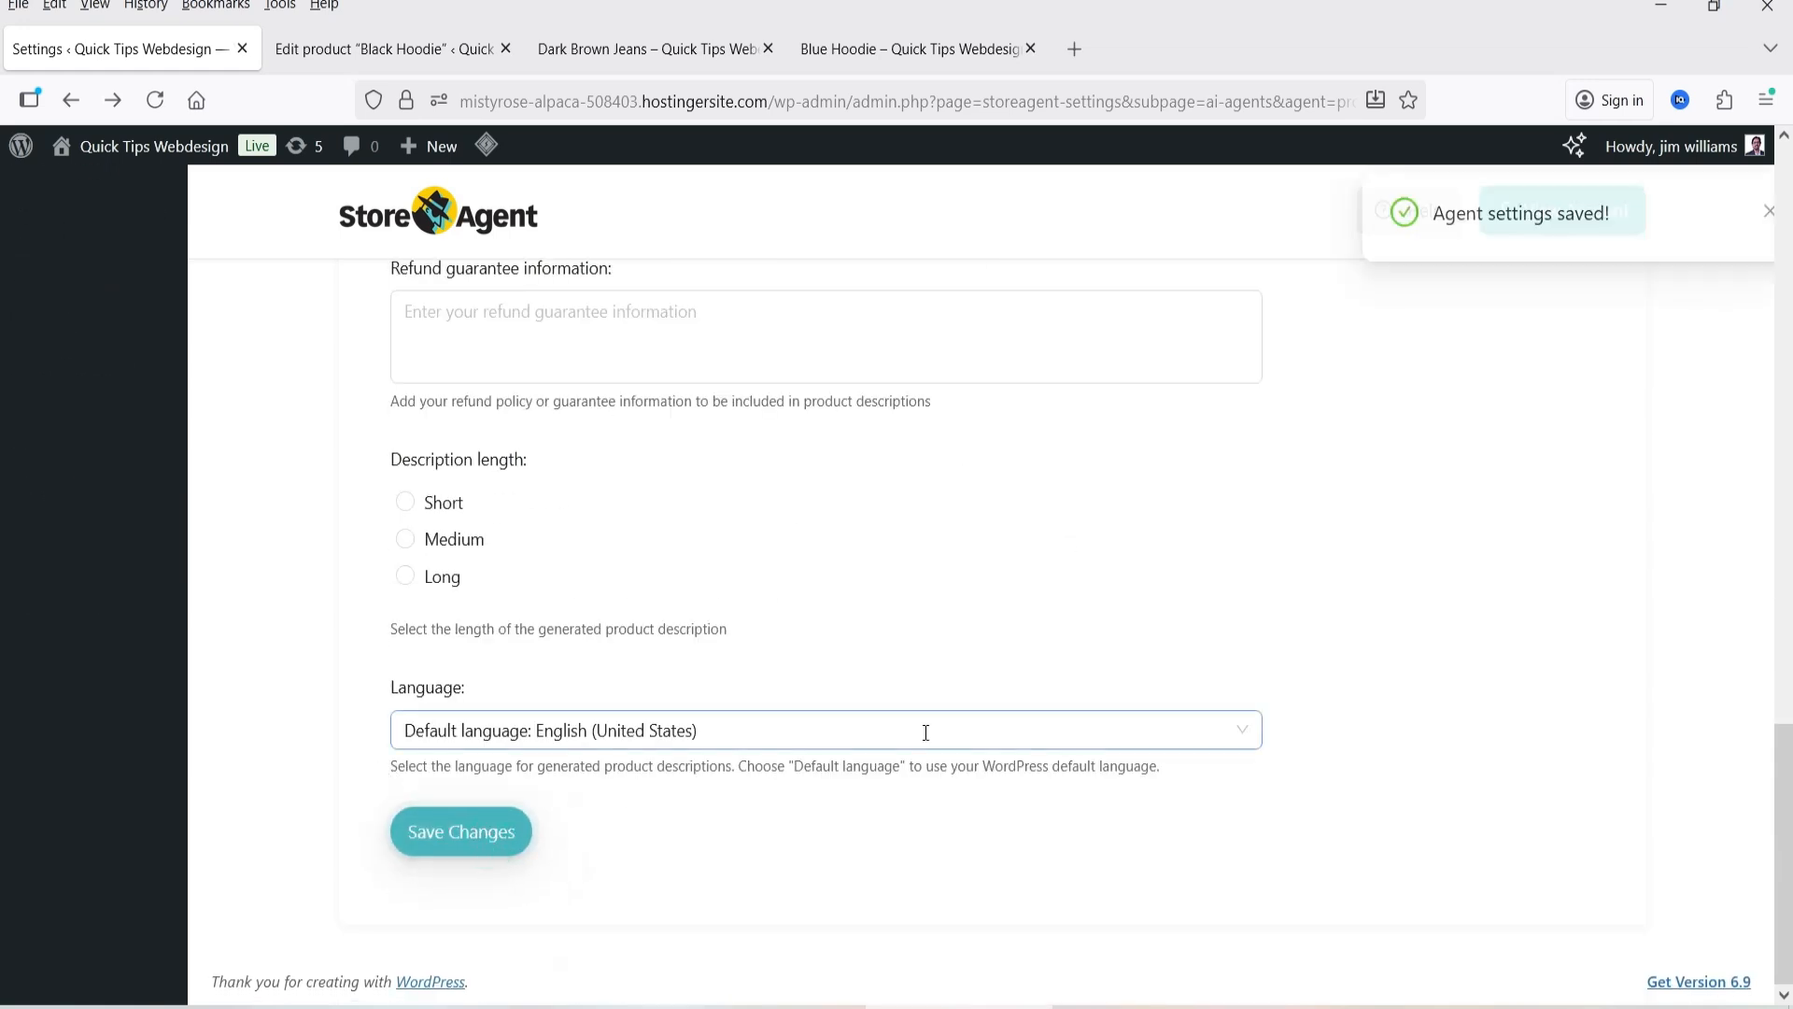
Review the Automation options and the Agent Information of Product Description AI.
{"action": "scroll", "coordinate": [838, 745], "scroll_direction": "up", "scroll_amount": 5}
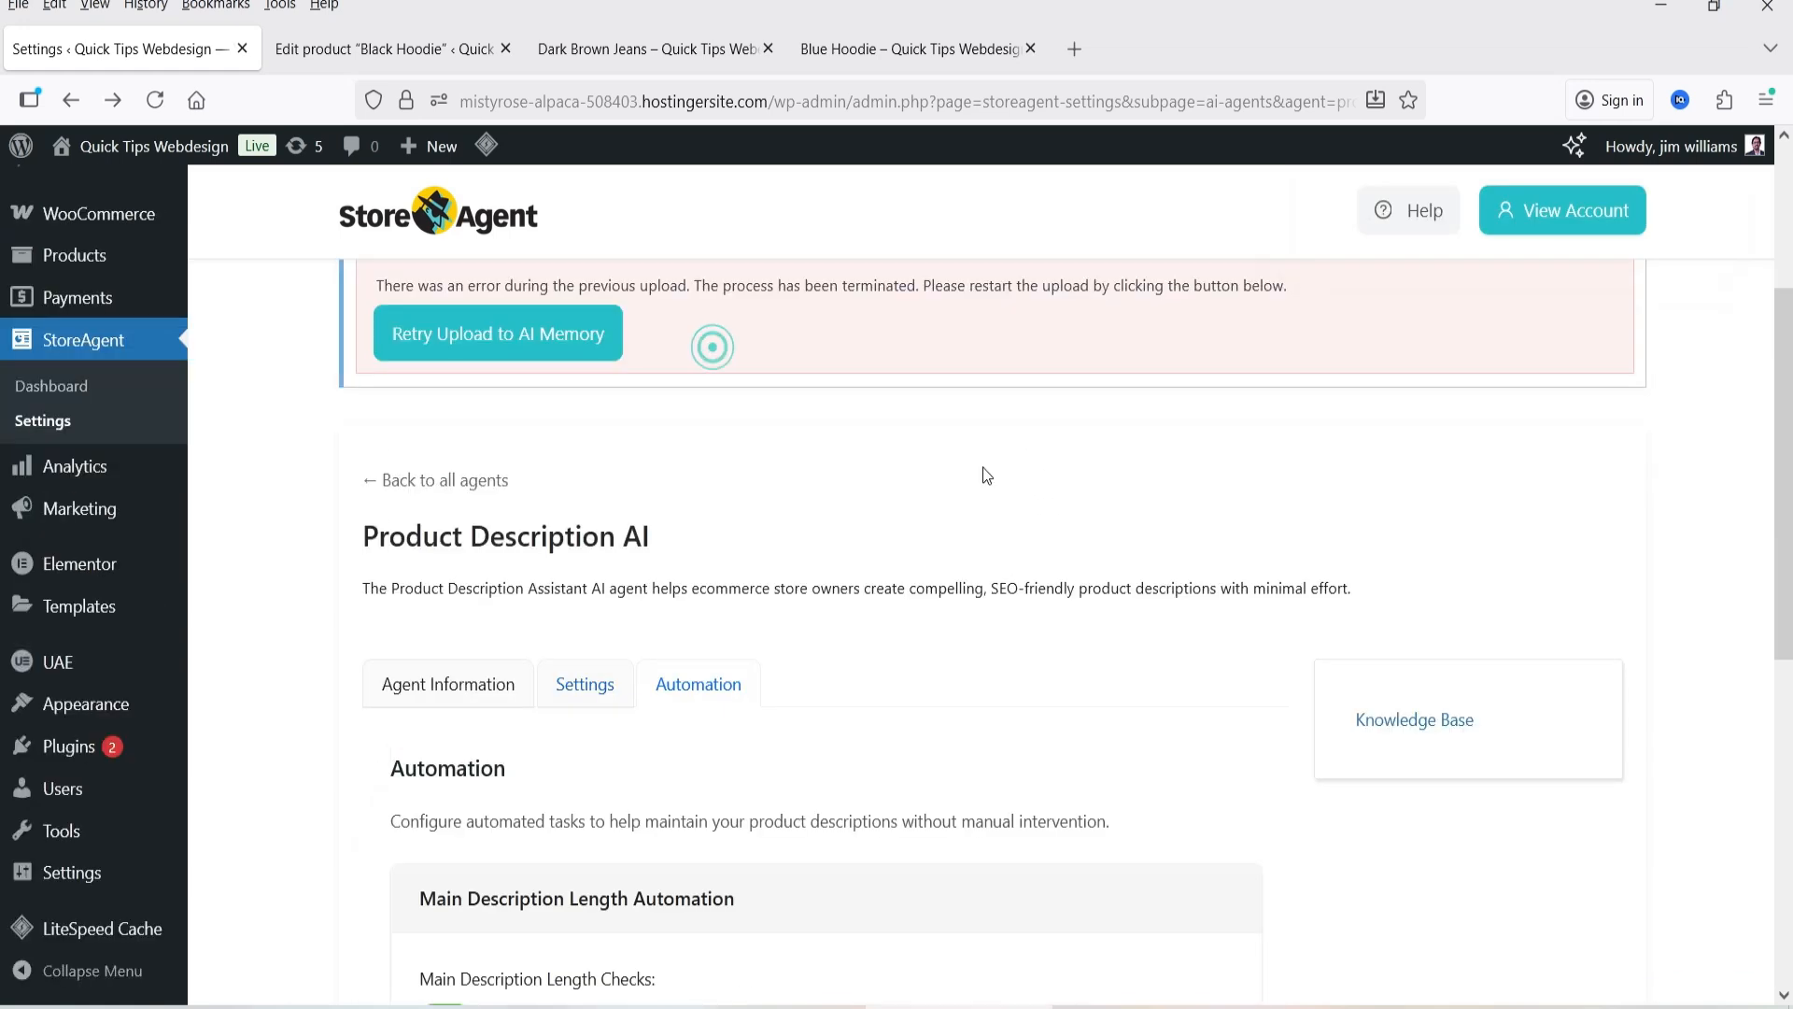
{"action": "scroll", "coordinate": [757, 665], "scroll_direction": "down", "scroll_amount": 6}
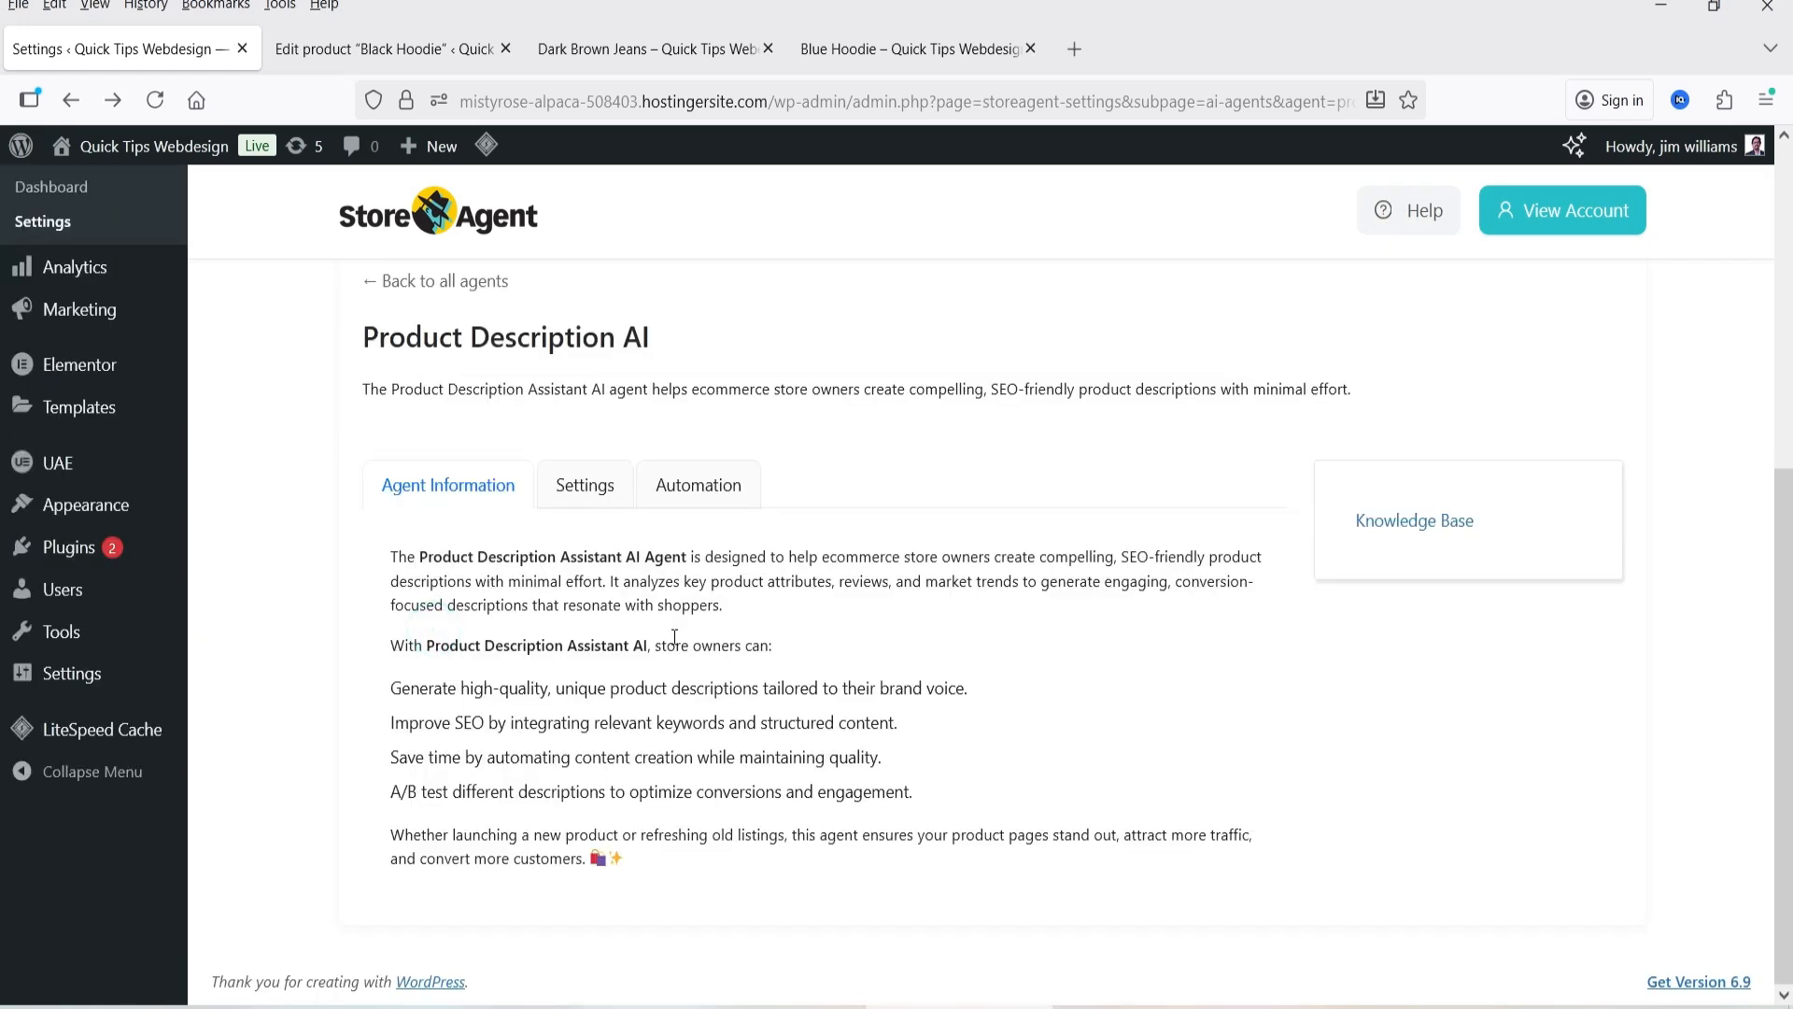
{"action": "scroll", "coordinate": [745, 720], "scroll_direction": "up", "scroll_amount": 4}
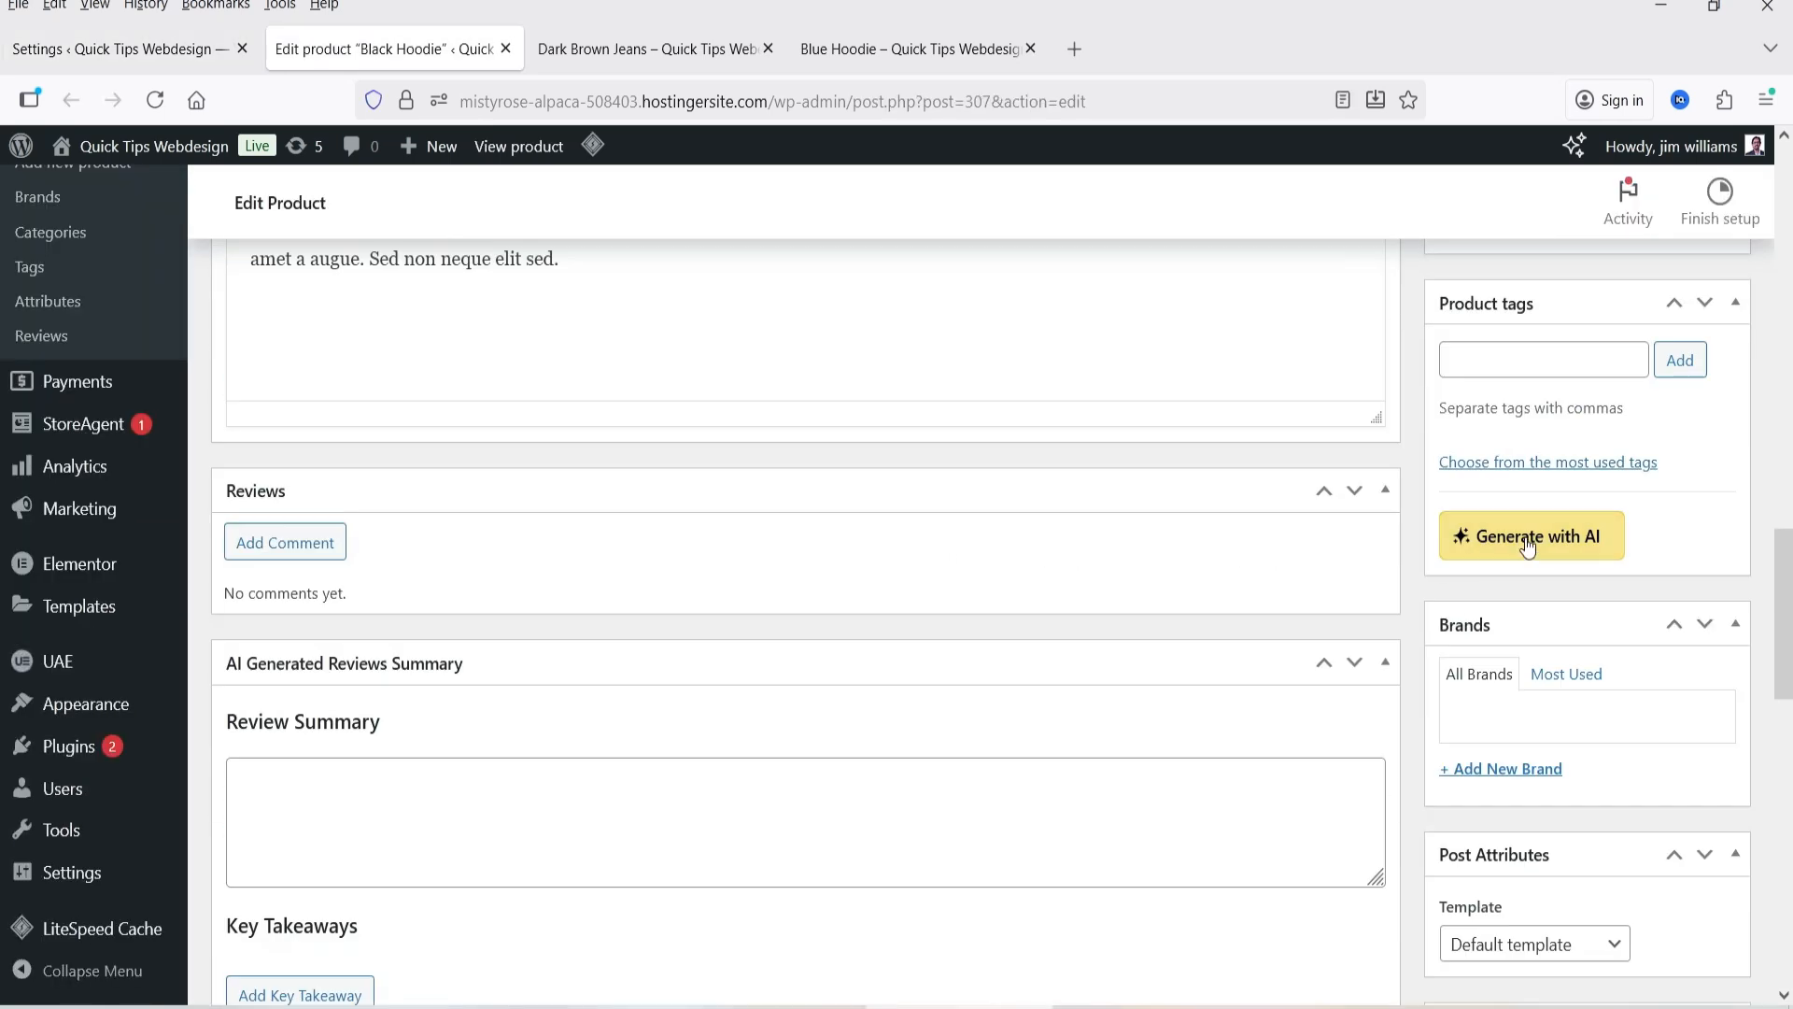
Switch to the Black Hoodie product, generate its product tags with AI and look over its AI reviews summary section.
{"action": "left_click", "coordinate": [1525, 541]}
{"action": "left_click", "coordinate": [968, 635]}
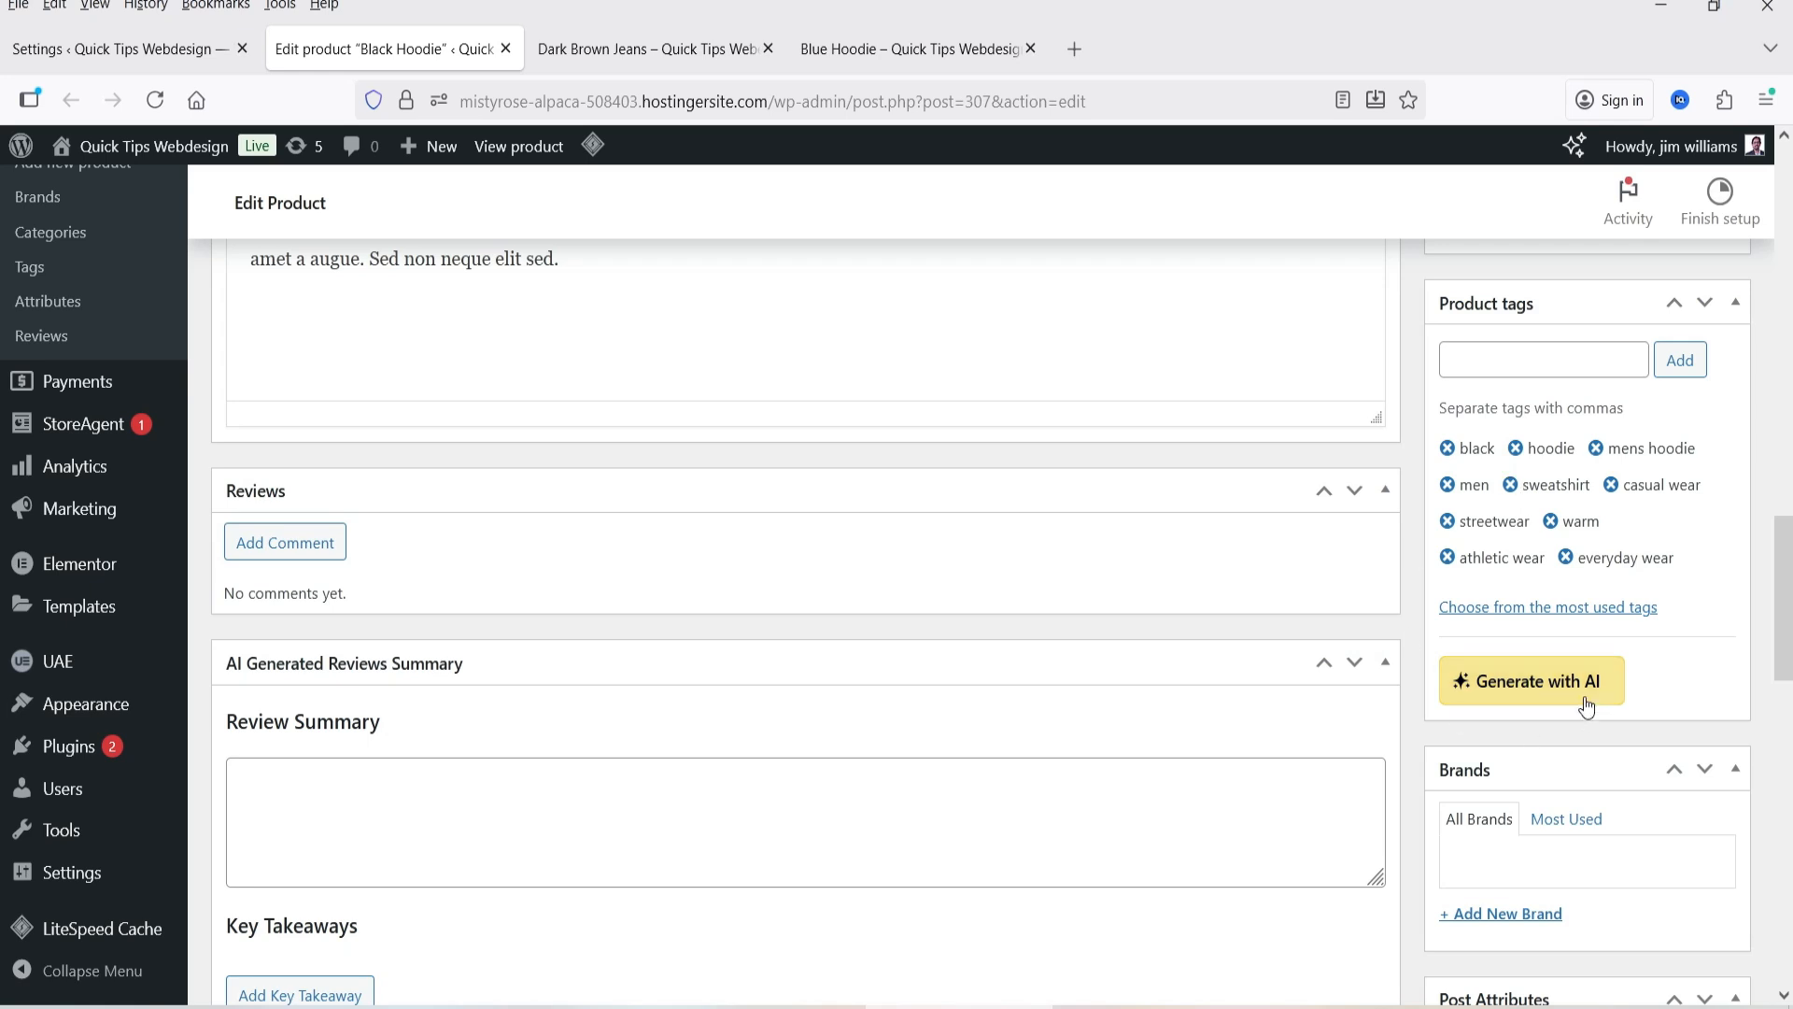
{"action": "scroll", "coordinate": [1706, 619], "scroll_direction": "down", "scroll_amount": 4}
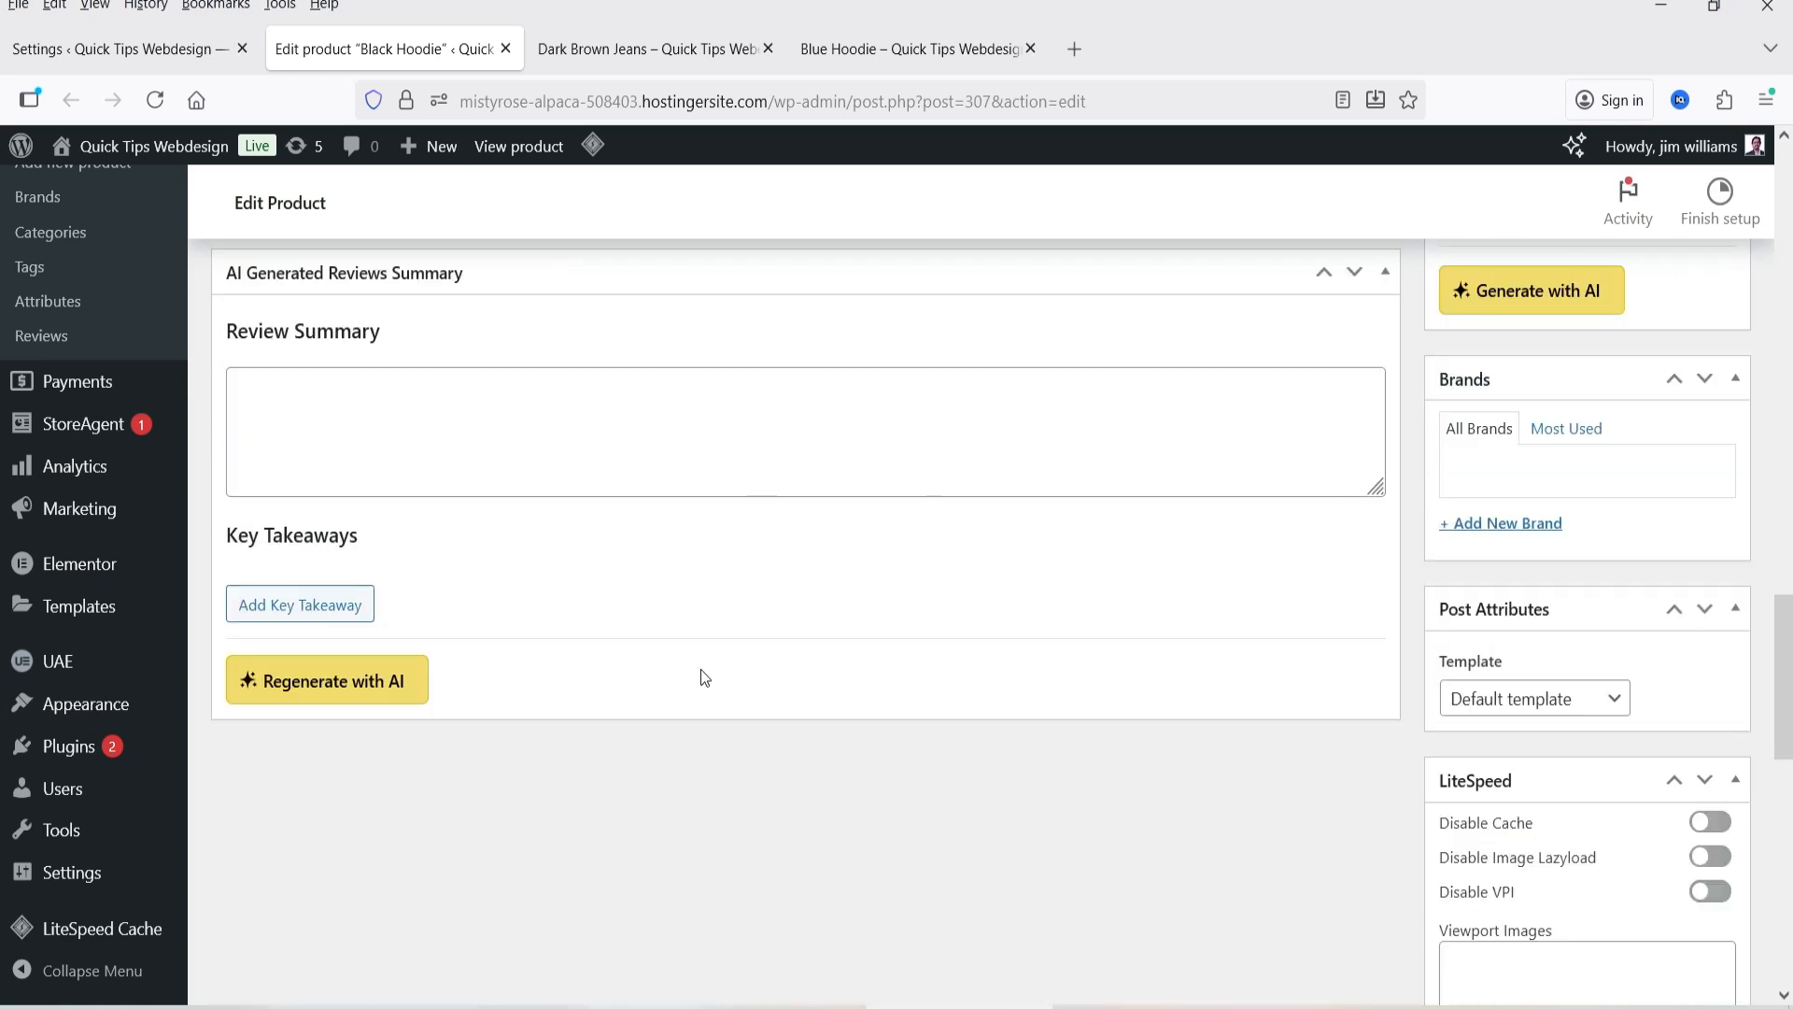
{"action": "scroll", "coordinate": [855, 654], "scroll_direction": "up", "scroll_amount": 12}
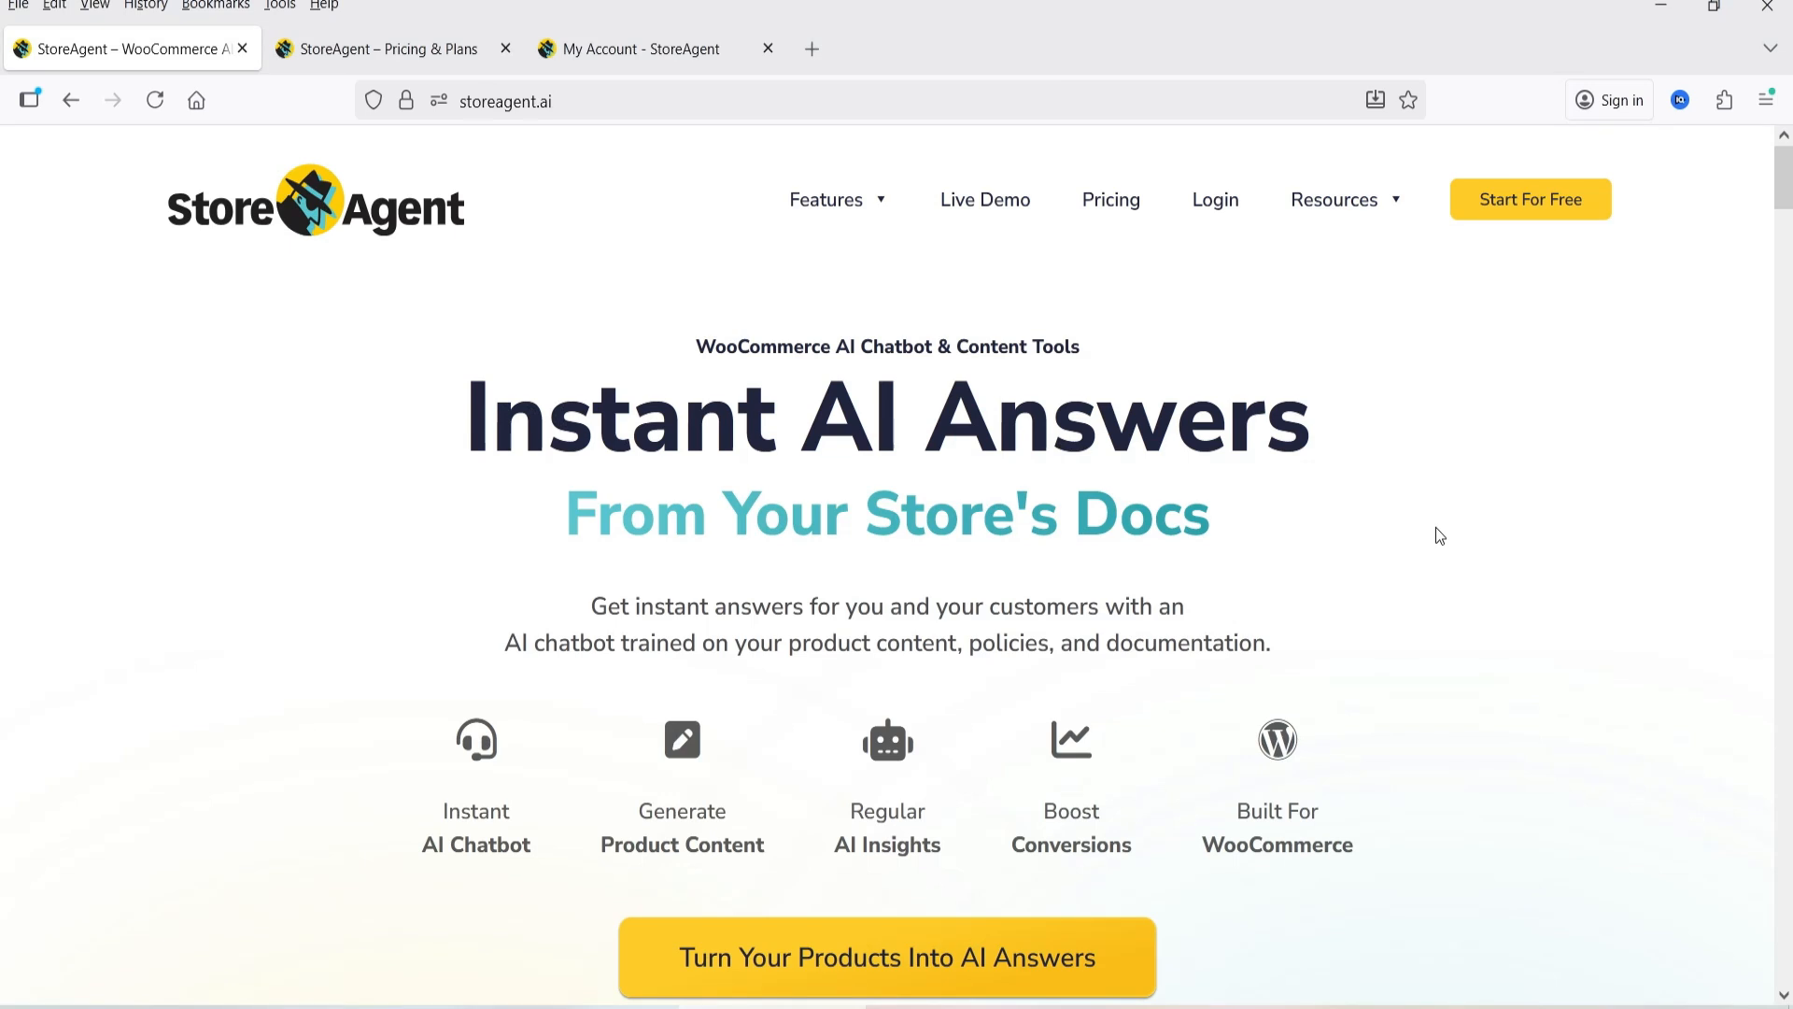
Switch to the StoreAgent website's pricing page to view the Lite, Growth, Pro and Business plans.
{"action": "key", "text": "ctrl+Tab"}
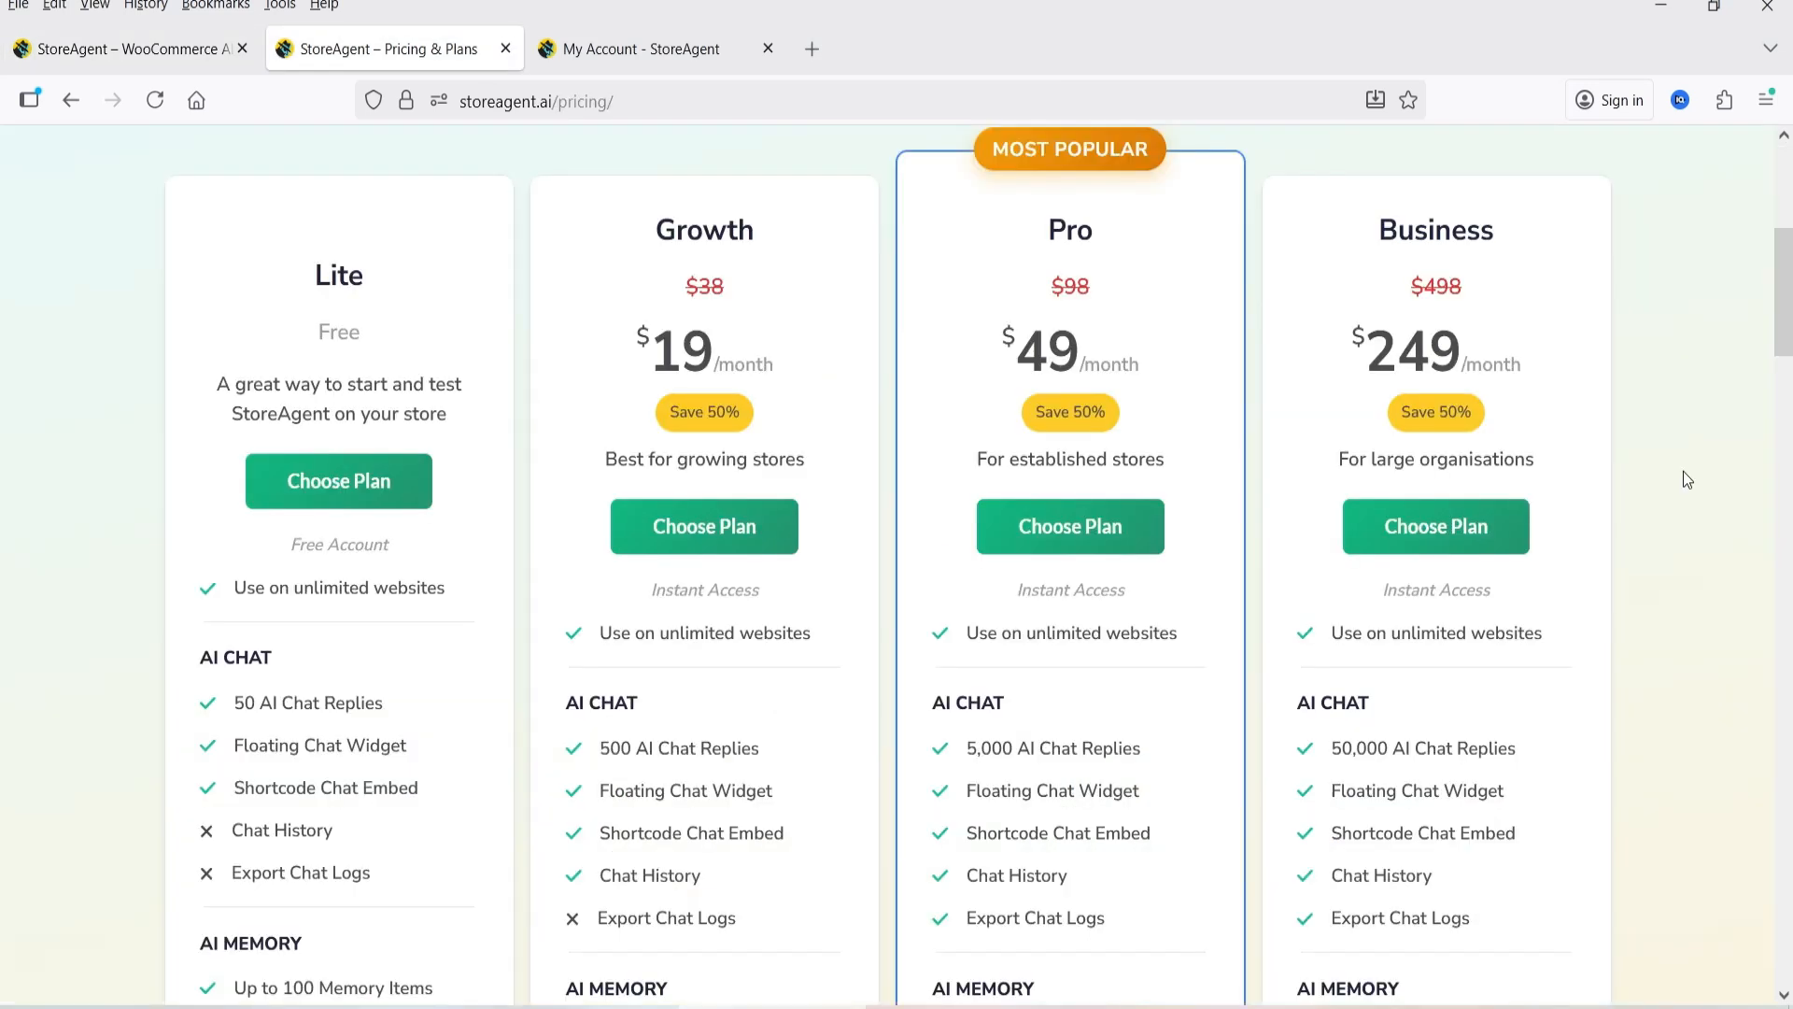